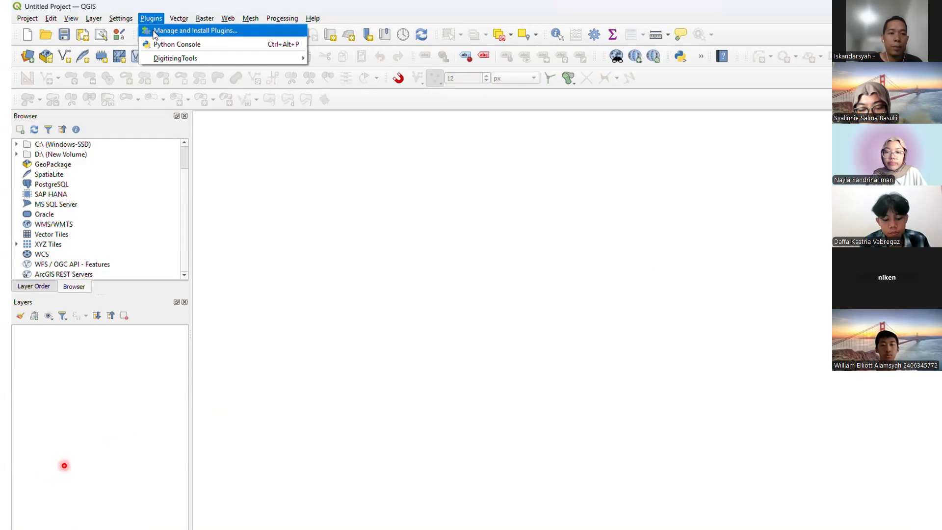
Review the QuickMapServices entry among the installed plugins, and close the plugin manager
left_click(155, 33)
left_click_drag(365, 130, 313, 78)
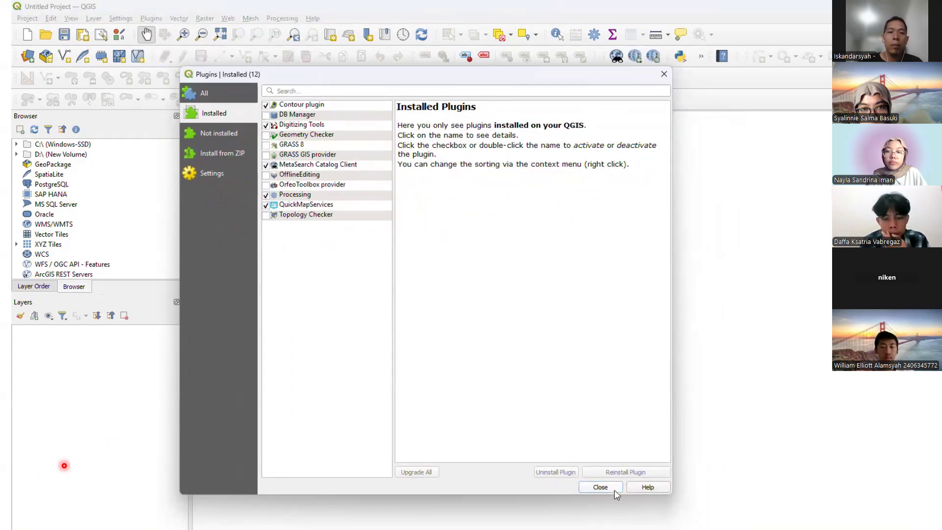
left_click(312, 207)
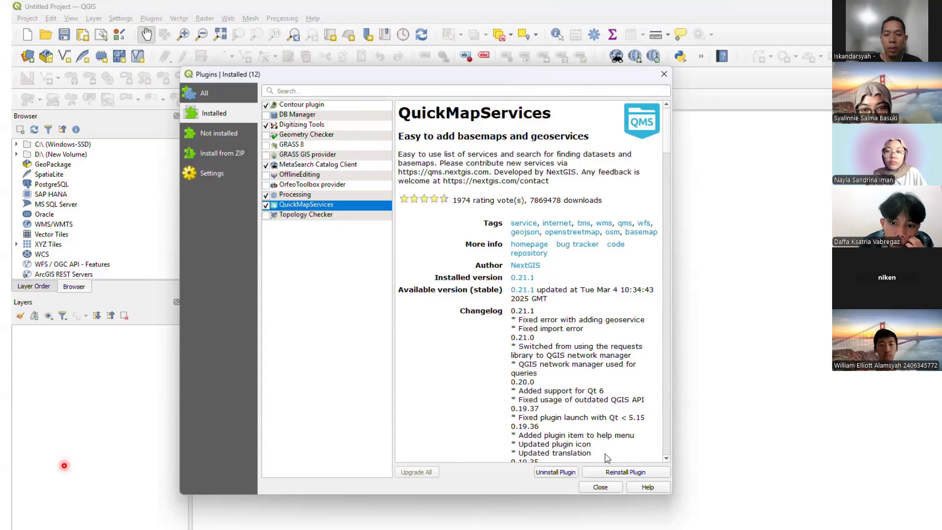
left_click(600, 487)
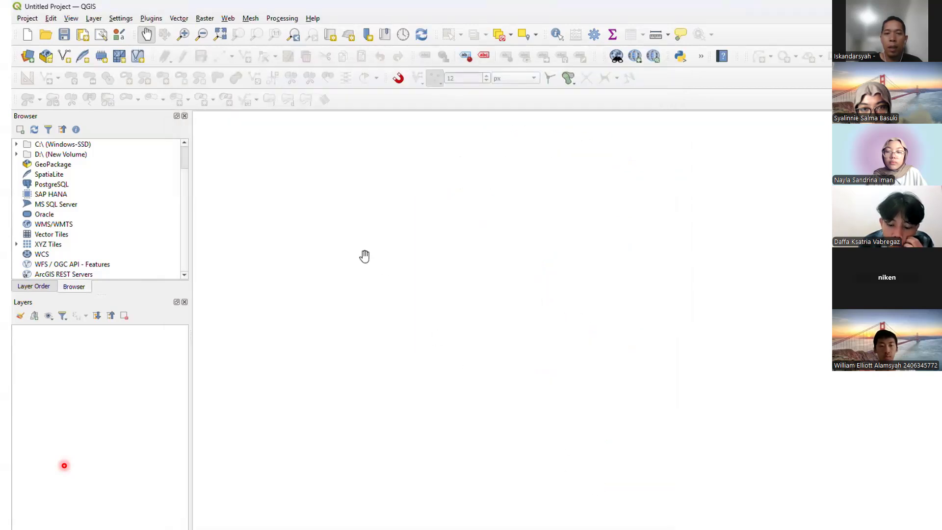
Add the ESRI Gray (dark) basemap from QuickMapServices and bring Indonesia into view
left_click(232, 21)
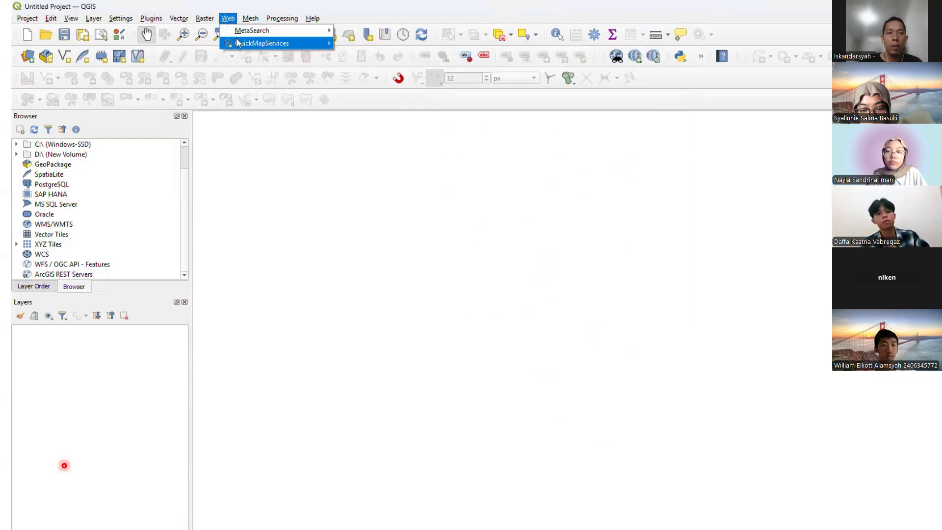
mouse_move(263, 43)
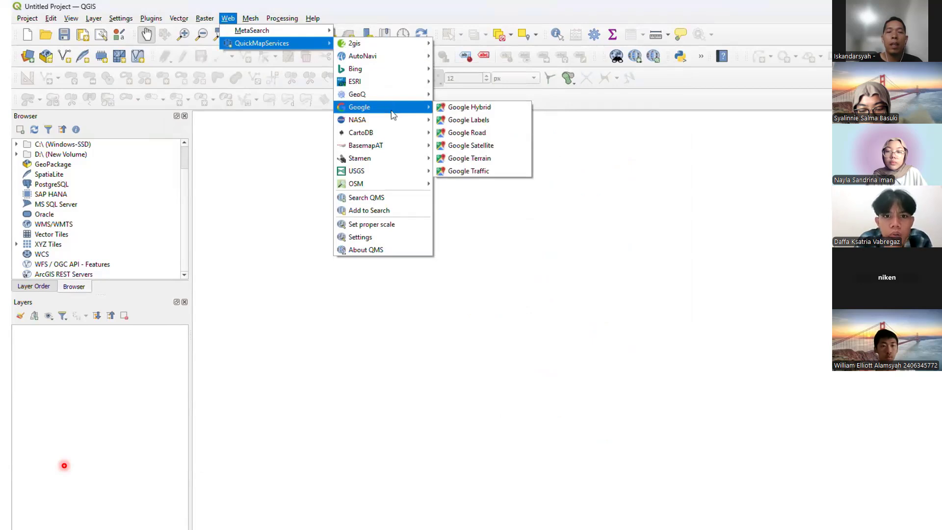
mouse_move(400, 149)
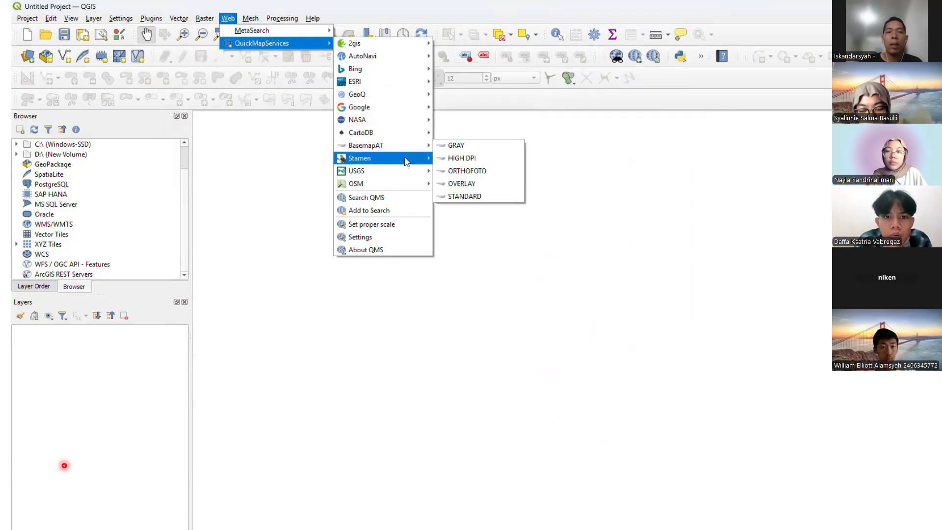
mouse_move(410, 187)
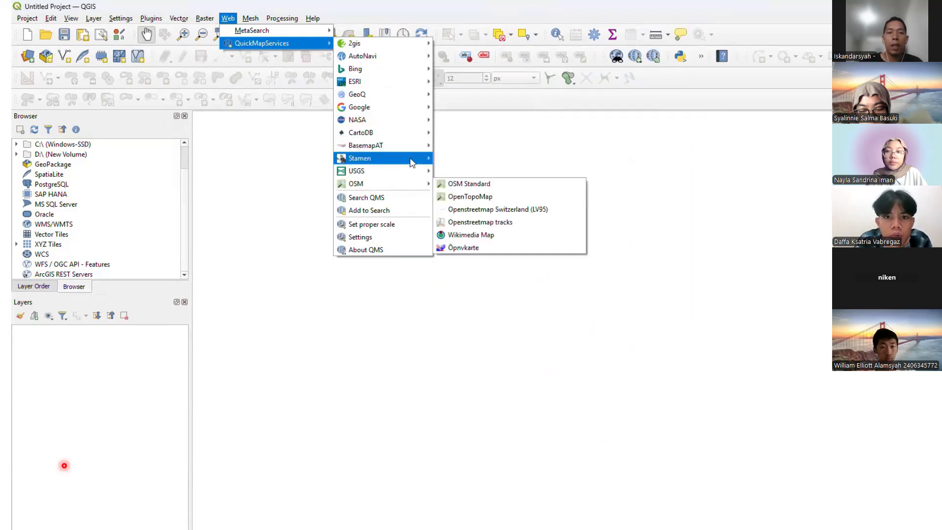
mouse_move(406, 97)
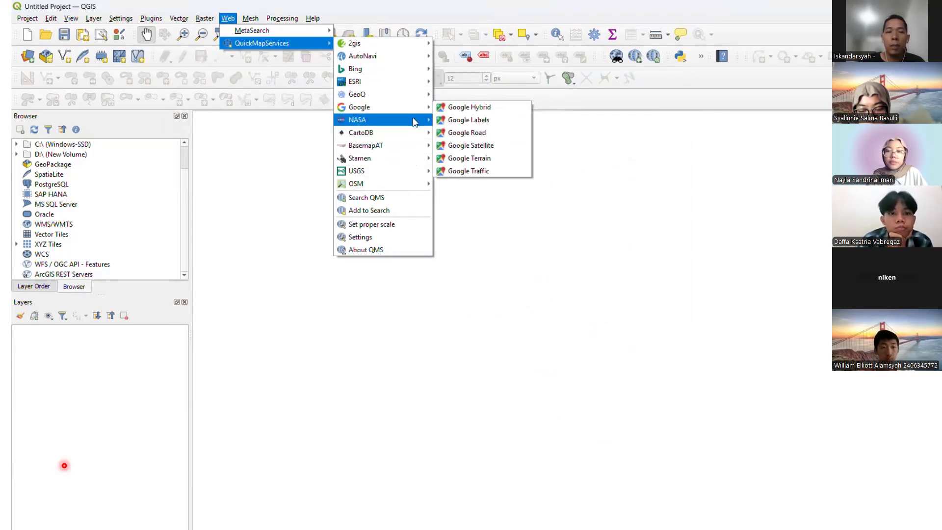
mouse_move(415, 126)
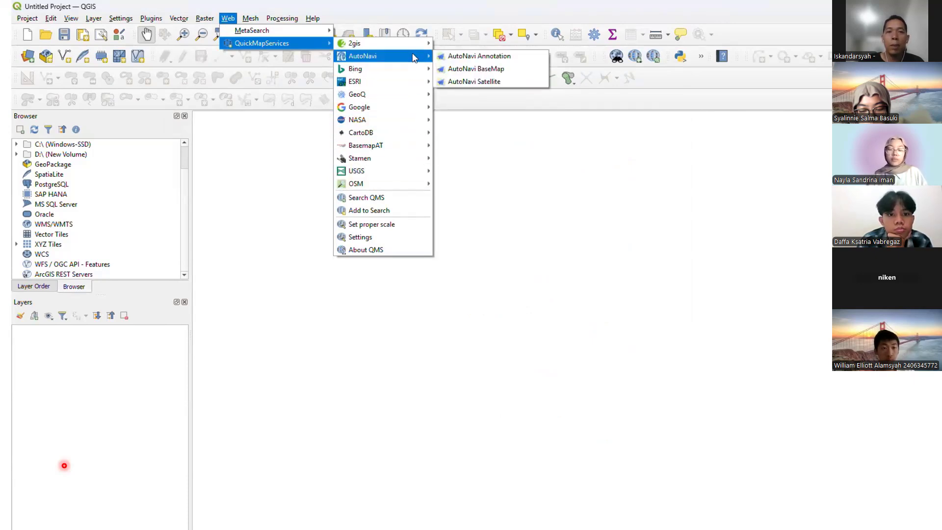
mouse_move(416, 82)
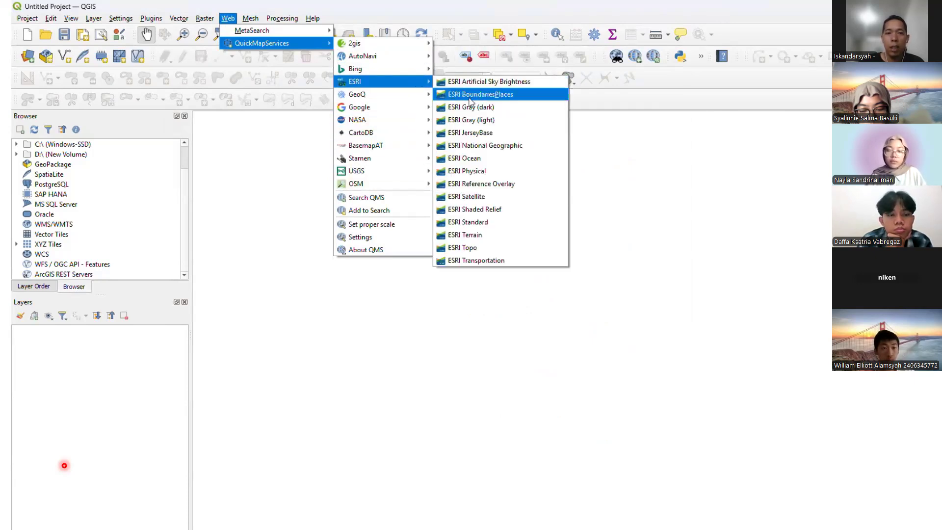
left_click(479, 106)
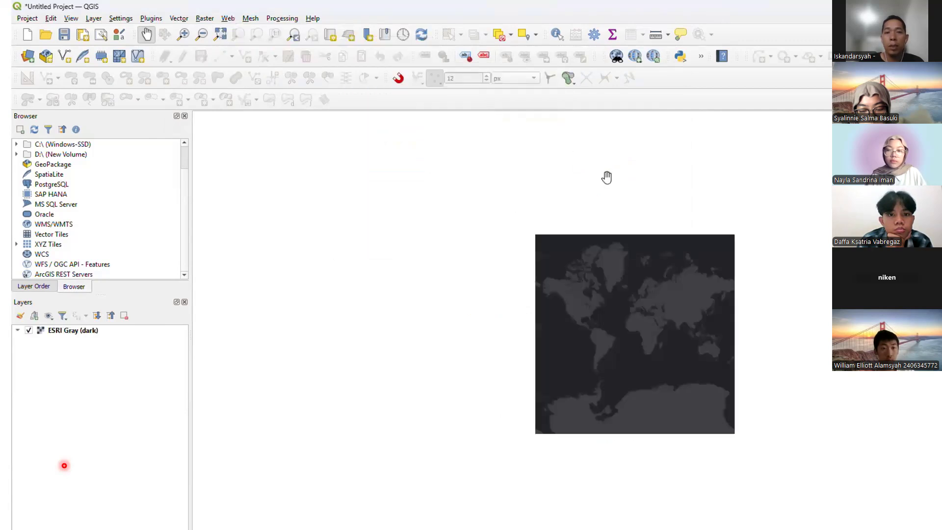
scroll(595, 315, "up", 3)
left_click_drag(659, 373, 490, 391)
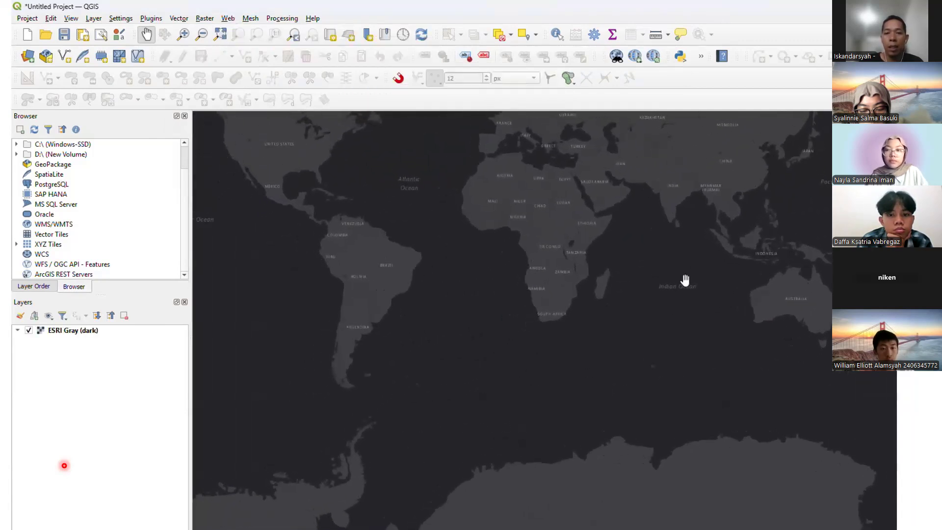
scroll(726, 272, "up", 3)
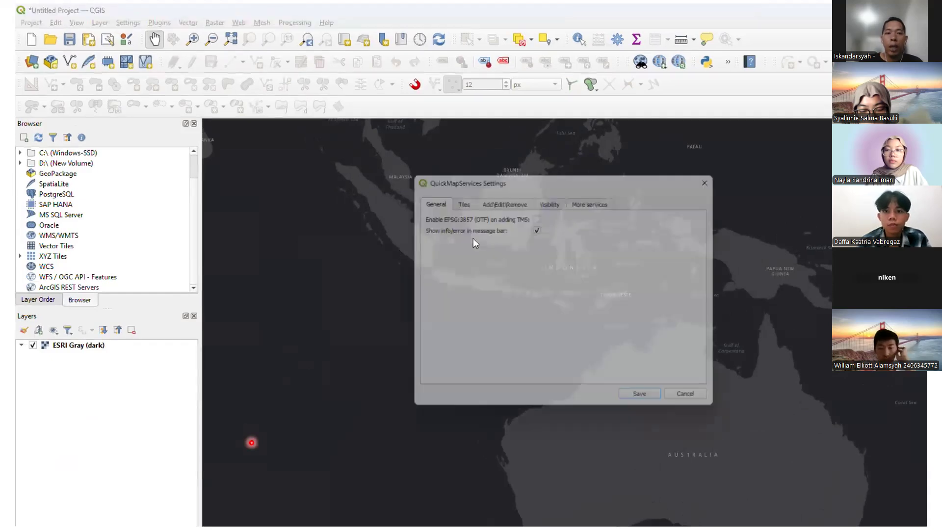
Review the Tiles, Add\Edit\Remove, Visibility and More services sections of the QuickMapServices settings, and close them without saving
left_click_drag(551, 181, 438, 129)
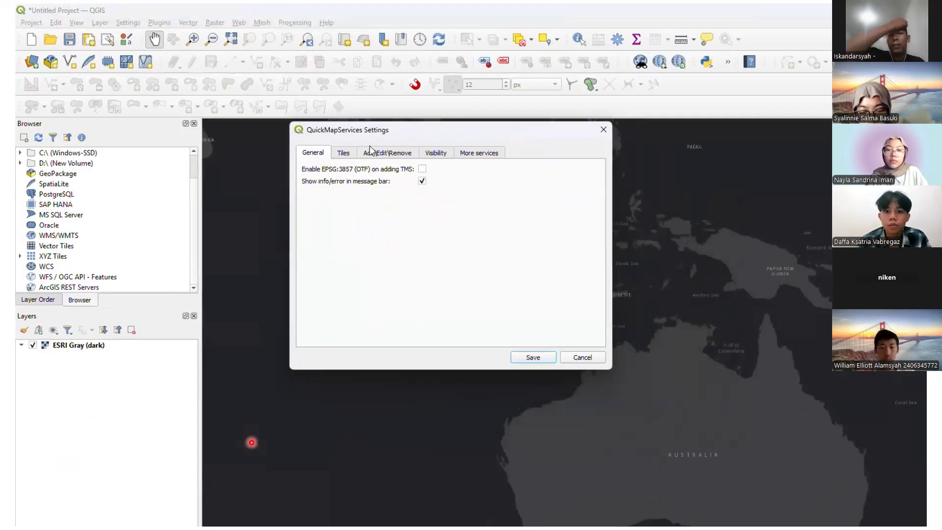
left_click(342, 153)
left_click(383, 156)
left_click(434, 155)
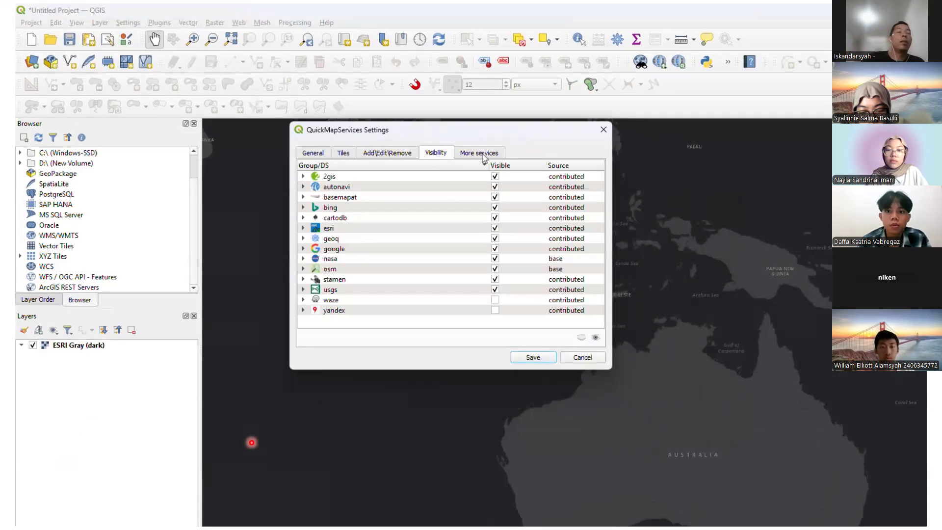
left_click(482, 155)
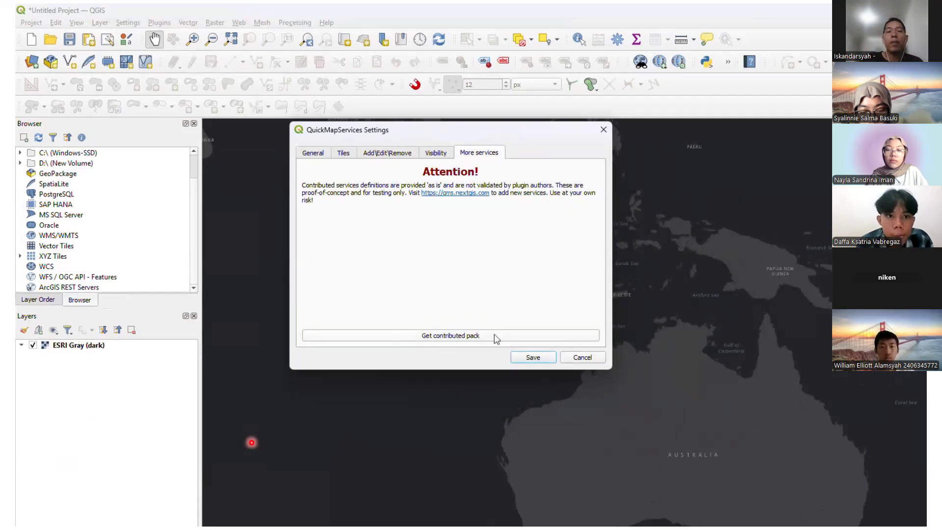
left_click(580, 357)
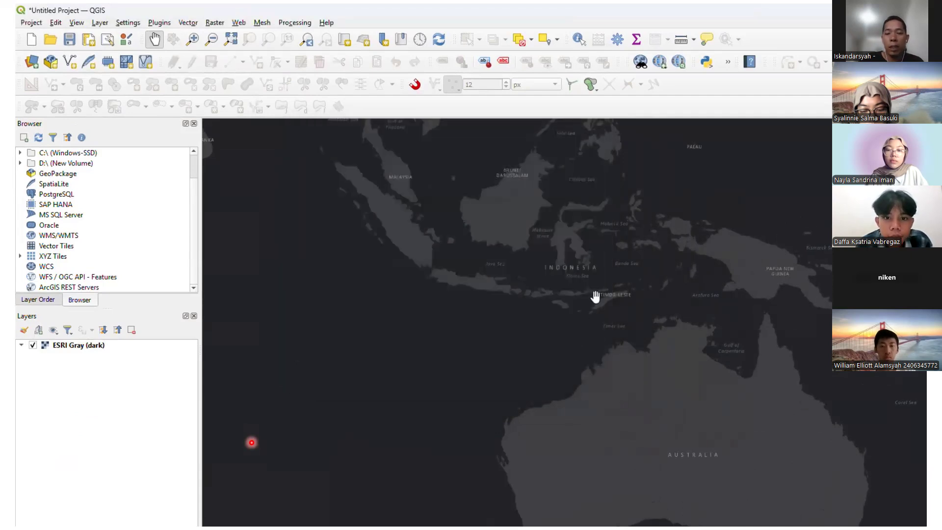
Reopen the QuickMapServices settings to examine service visibility and the contributed pack option, and leave without saving
left_click(660, 65)
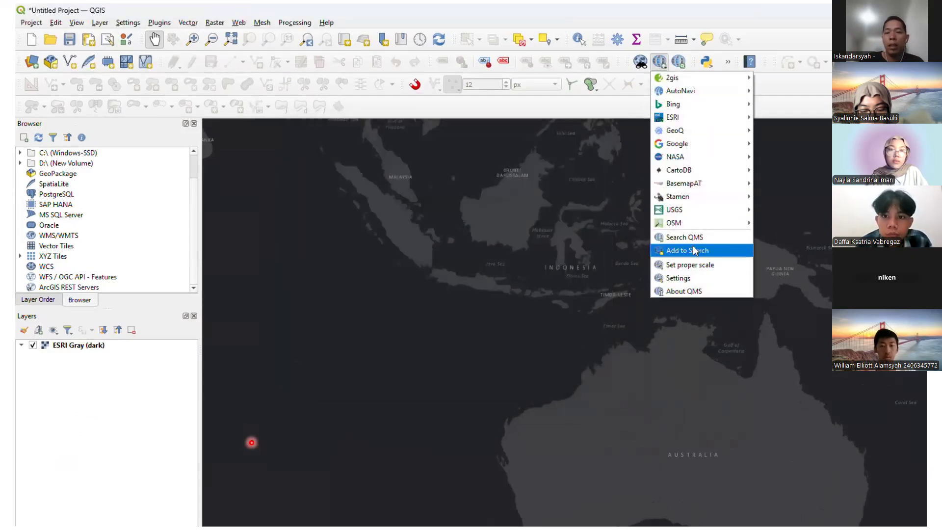
left_click(701, 278)
left_click_drag(523, 179, 432, 145)
left_click(469, 163)
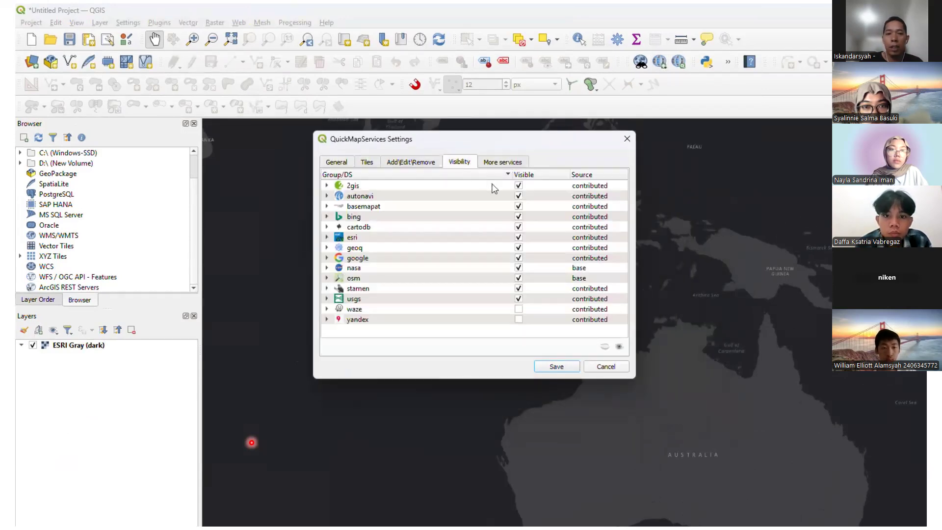
left_click(501, 163)
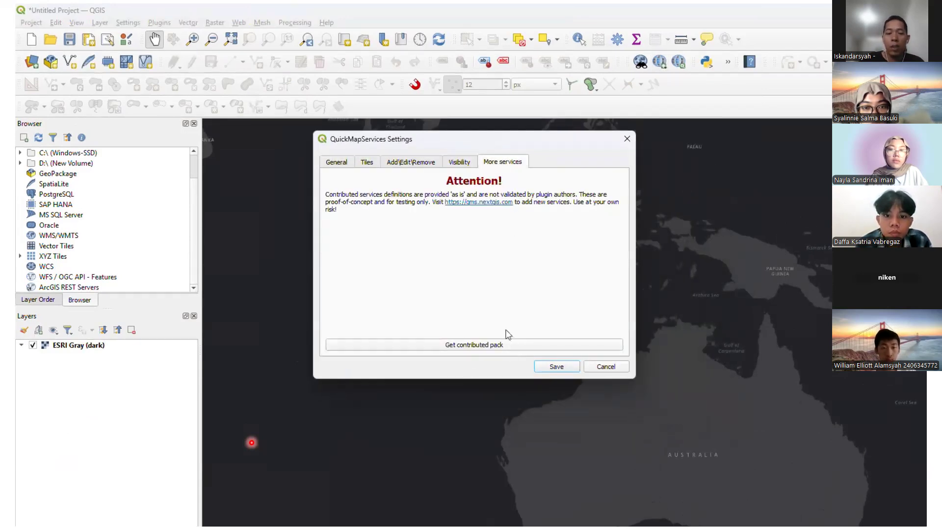
left_click(610, 369)
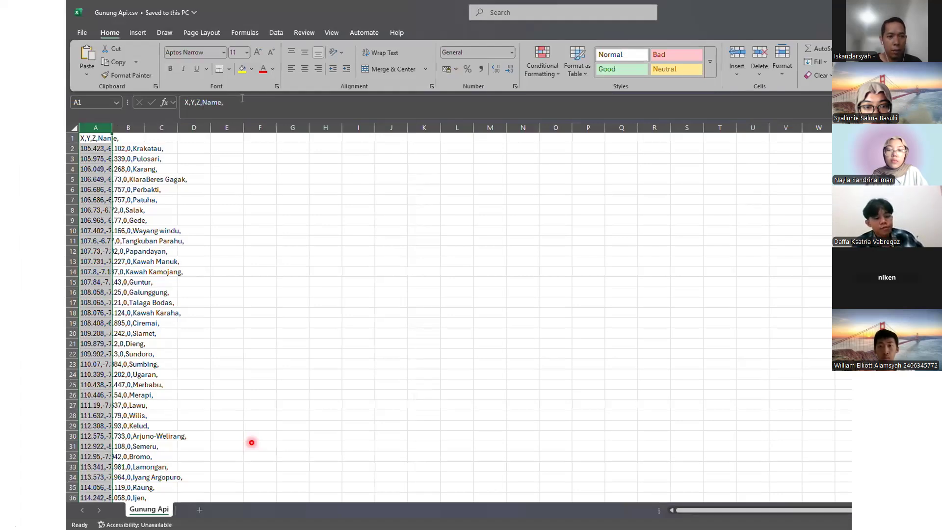
Preview splitting column A of Gunung Api.csv with Text to Columns, using comma as an additional delimiter, and close the wizard without applying it
left_click(276, 32)
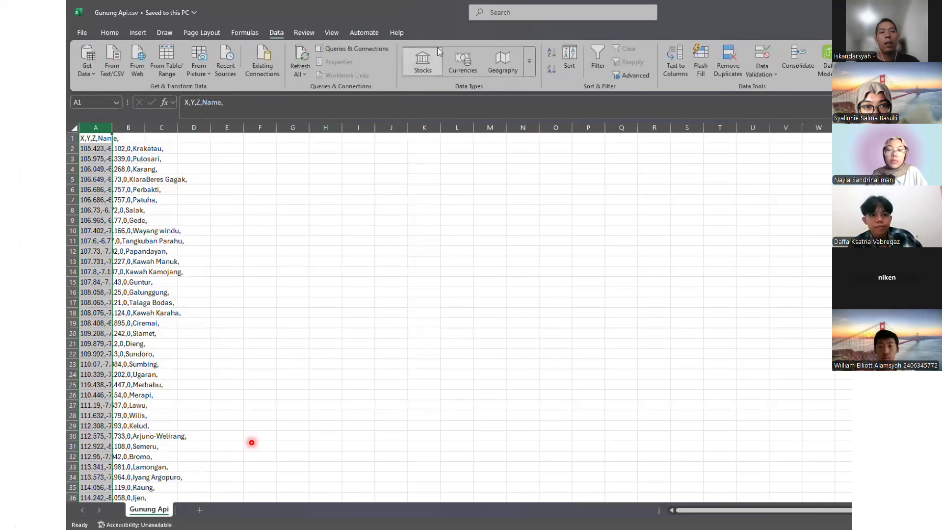
left_click(676, 59)
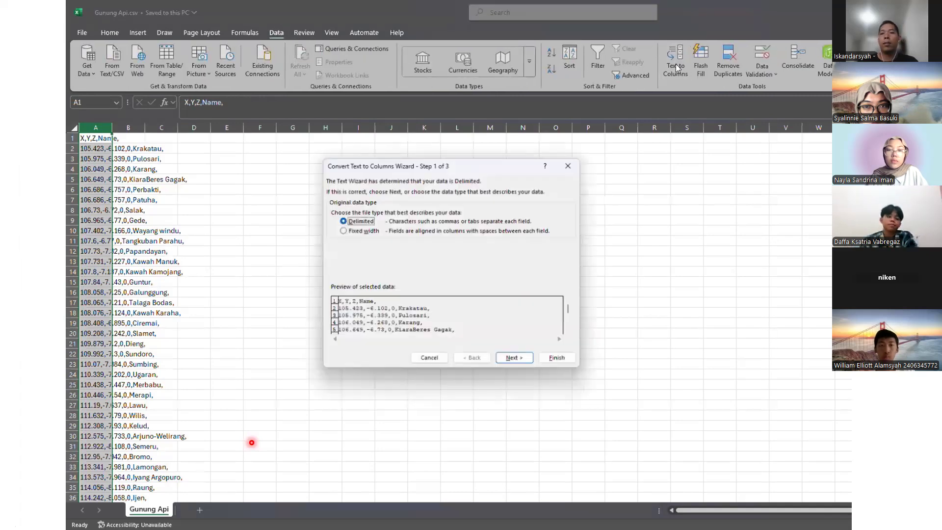
left_click(515, 358)
left_click(333, 230)
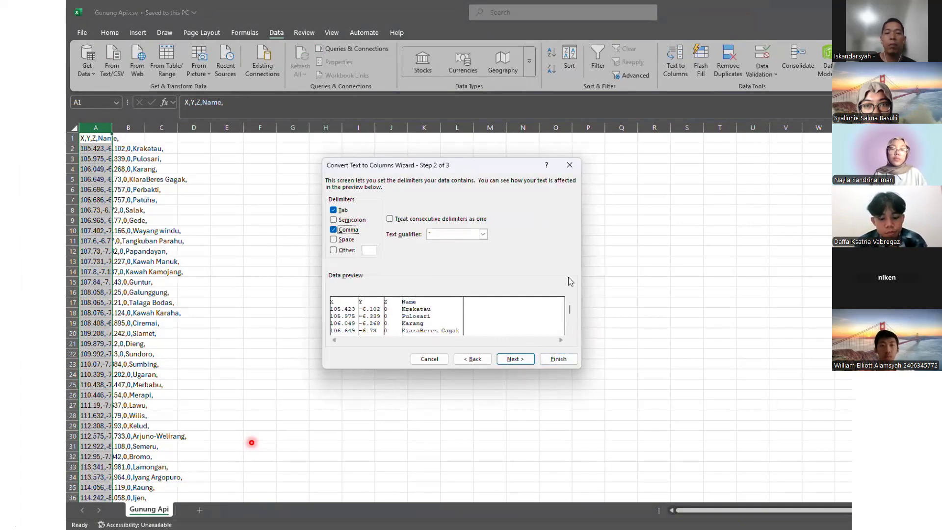
left_click(569, 166)
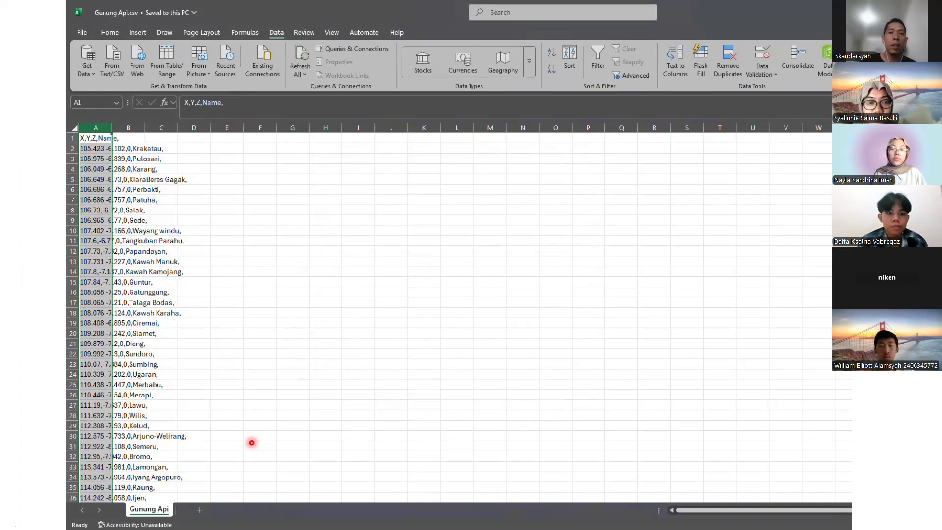
Switch back to QGIS and open the settings for adding a delimited text layer
key("alt+Tab")
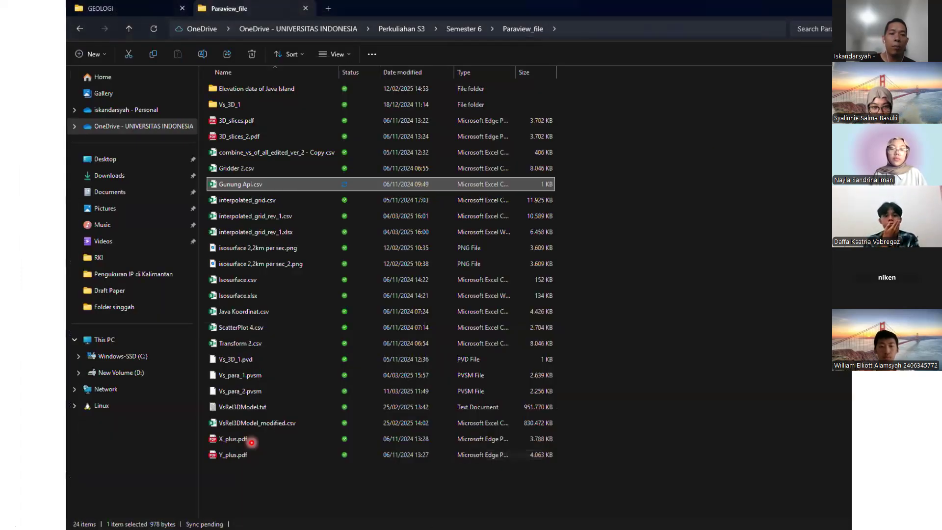
key("alt+Tab")
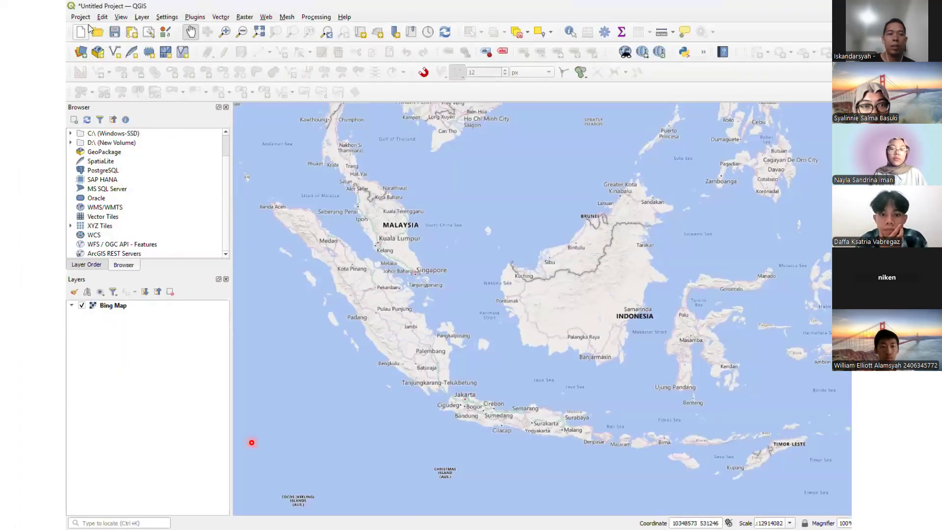
left_click(141, 21)
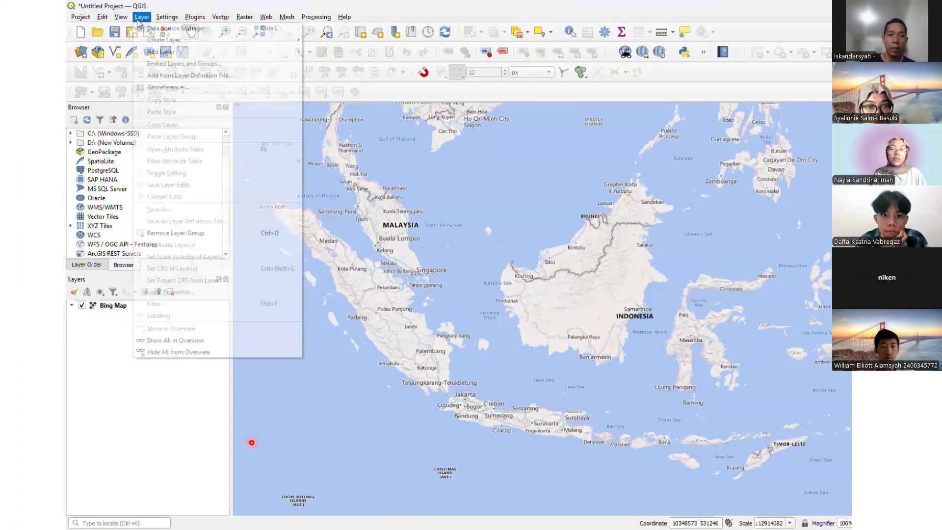
mouse_move(235, 40)
mouse_move(294, 53)
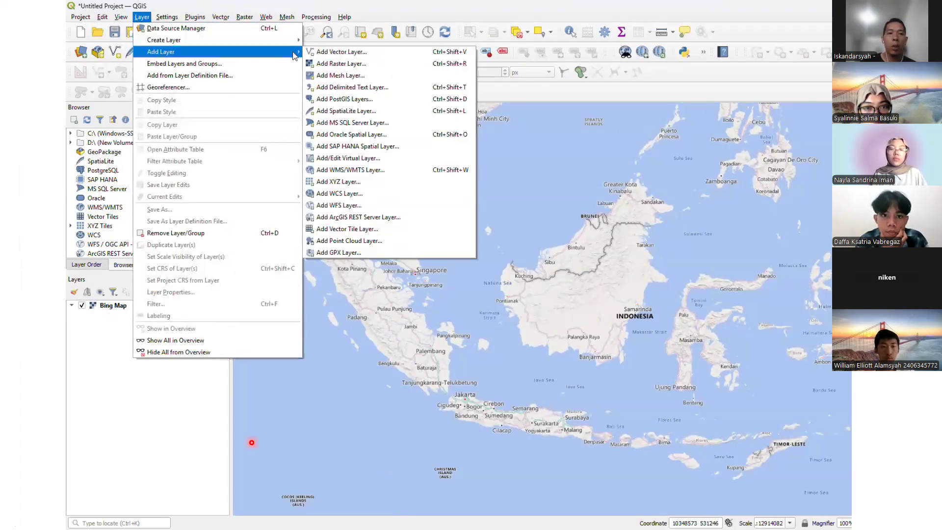
left_click(355, 87)
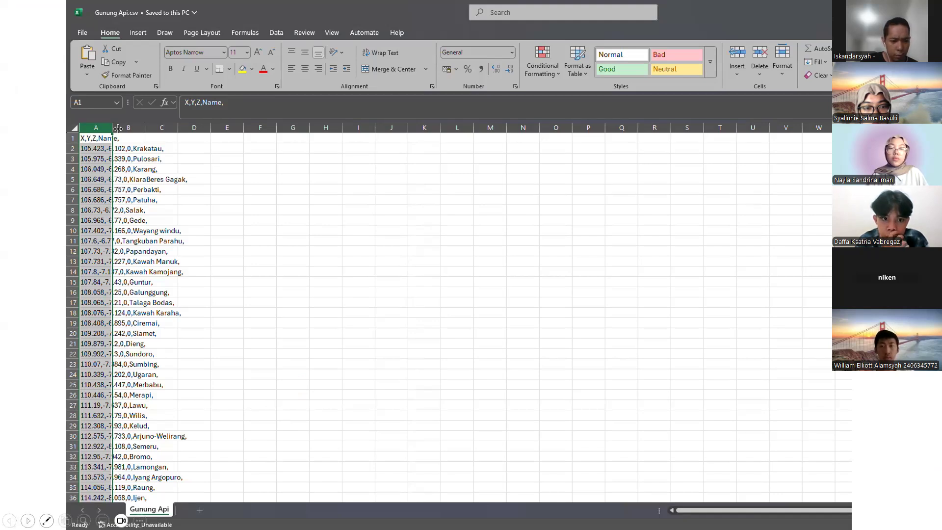
Preview the comma-delimited split of the Gunung Api.csv data once more in Excel's Text to Columns wizard, and cancel it
left_click(277, 32)
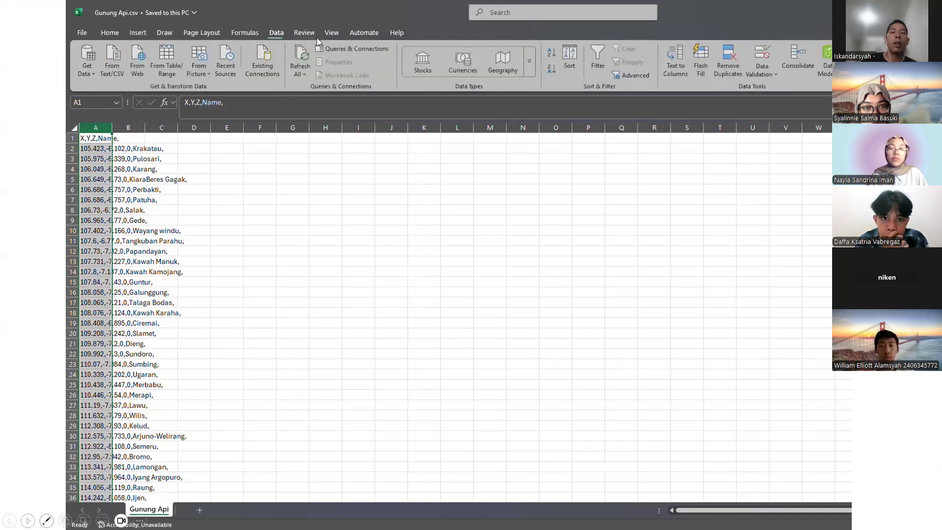
left_click(676, 63)
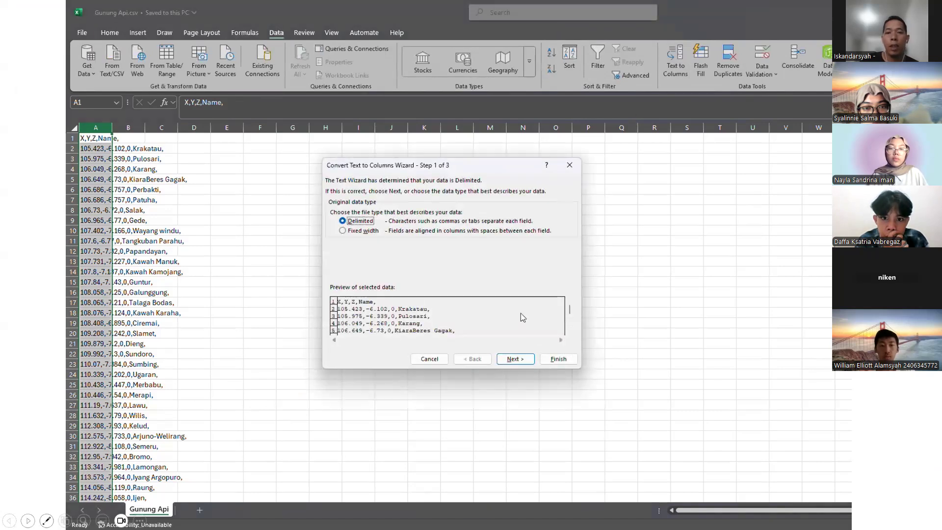
left_click(512, 359)
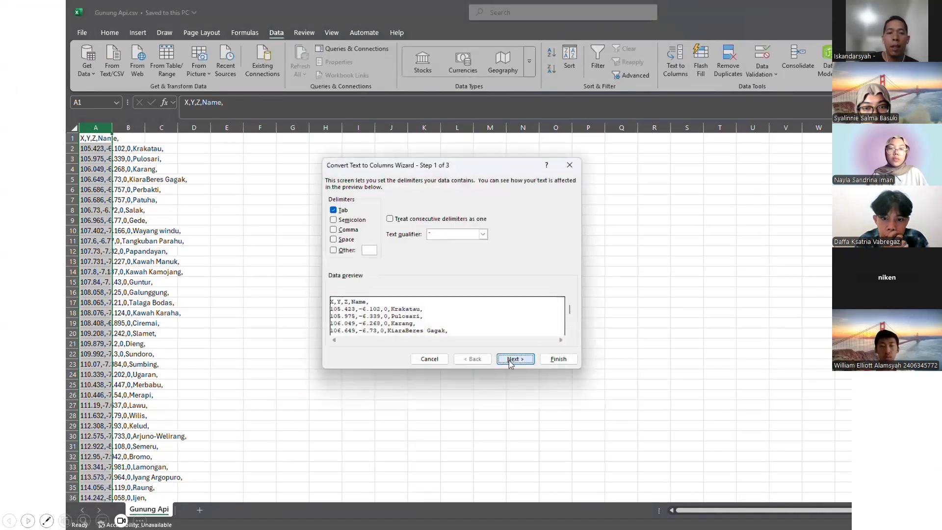
left_click(333, 230)
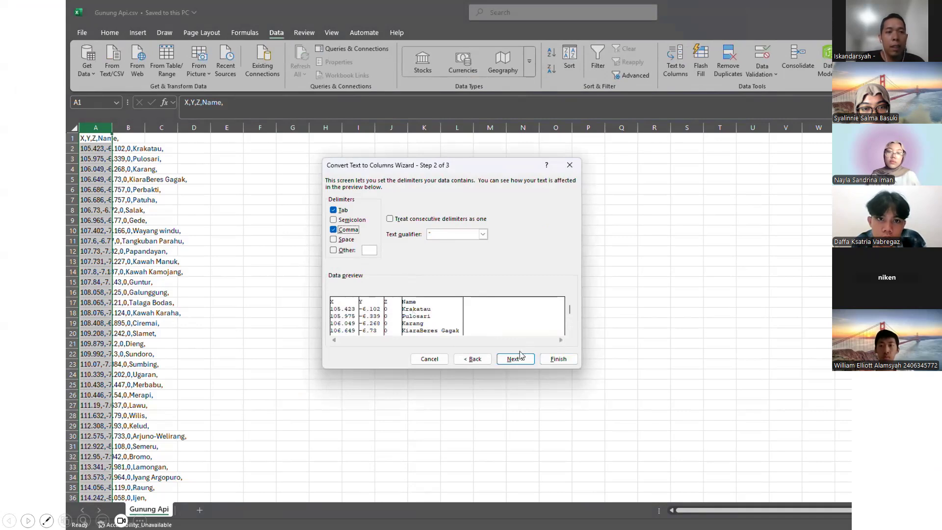
left_click(569, 166)
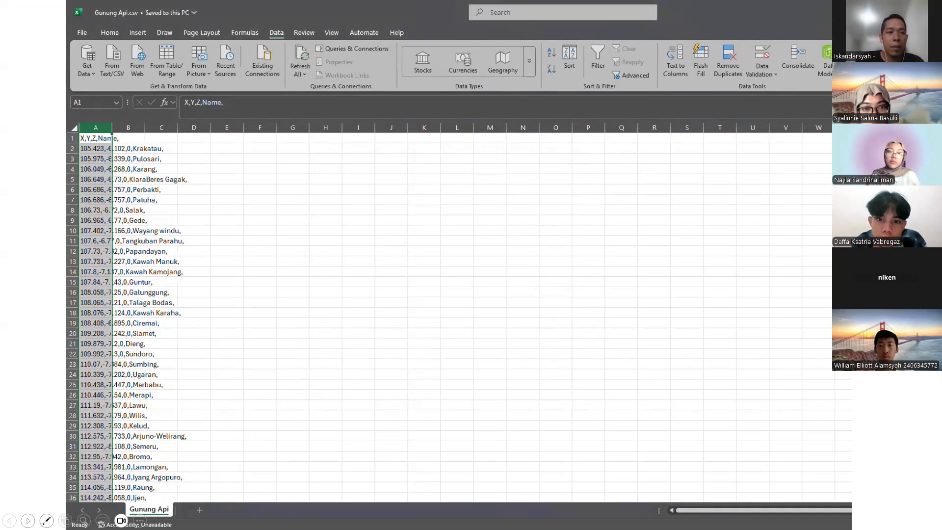
Leave the Gunung Api.csv spreadsheet, switch back to QGIS, and open the settings for adding a delimited text layer
left_click(937, 13)
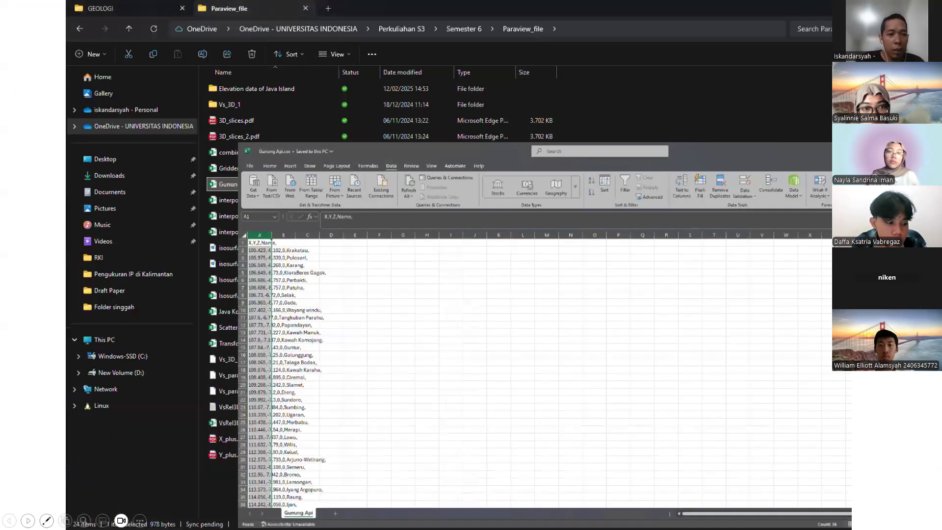
left_click(444, 527)
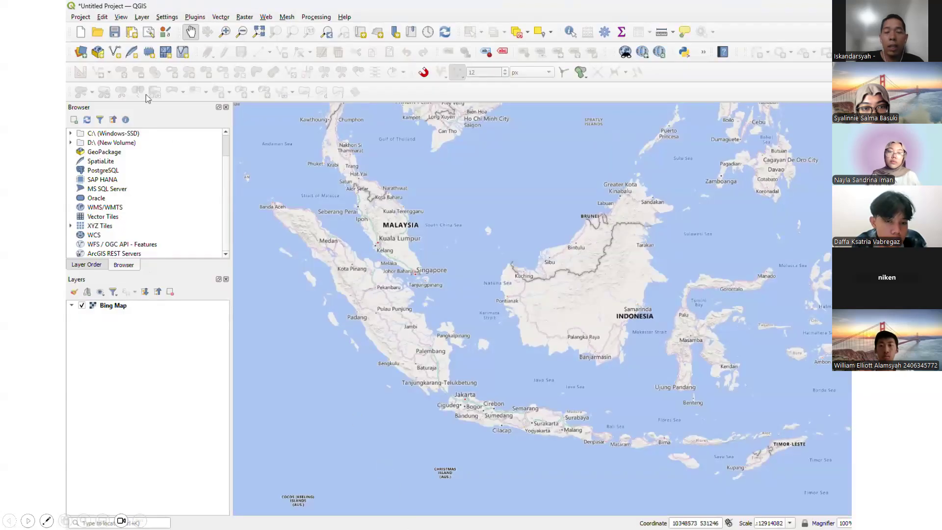
left_click(137, 18)
mouse_move(162, 55)
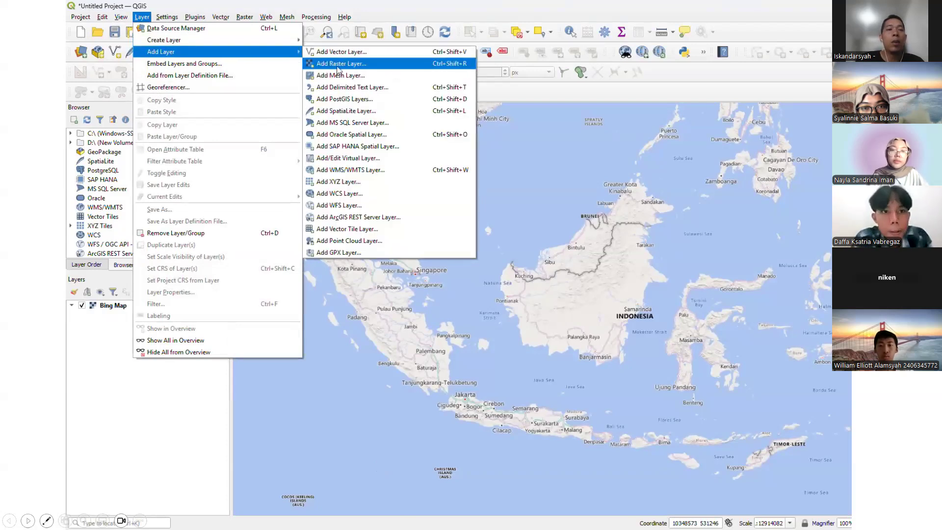
left_click(354, 89)
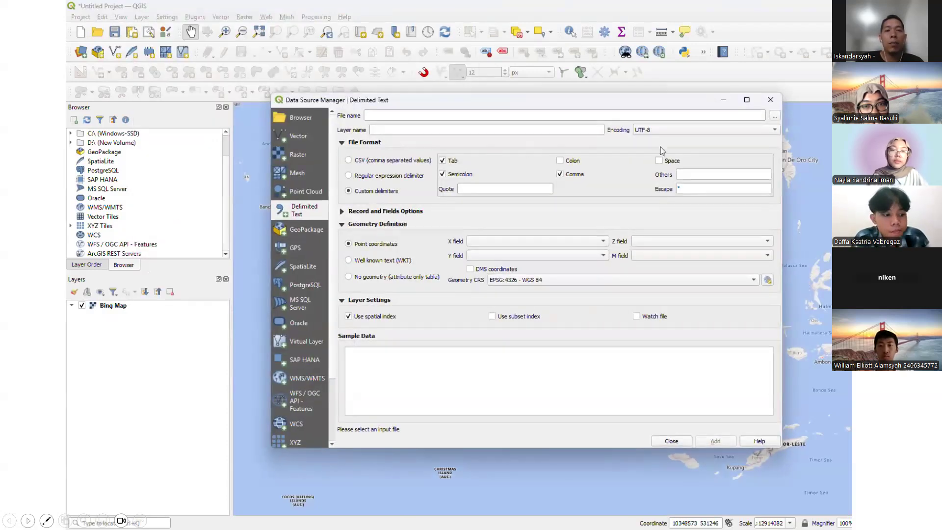
Choose Gunung Api.csv from the Perkuliahan S3 > Semester 6 > Paraview_file folder as the delimited text source
left_click(773, 116)
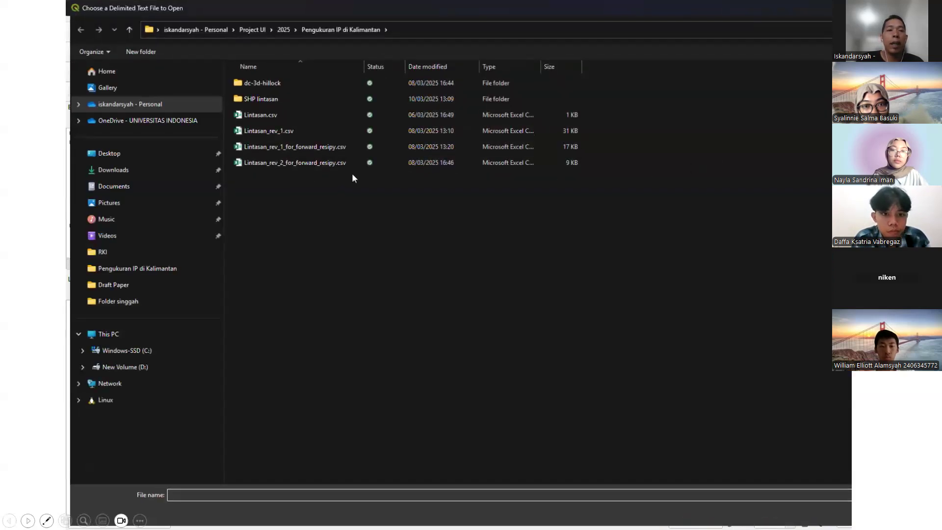
left_click(150, 373)
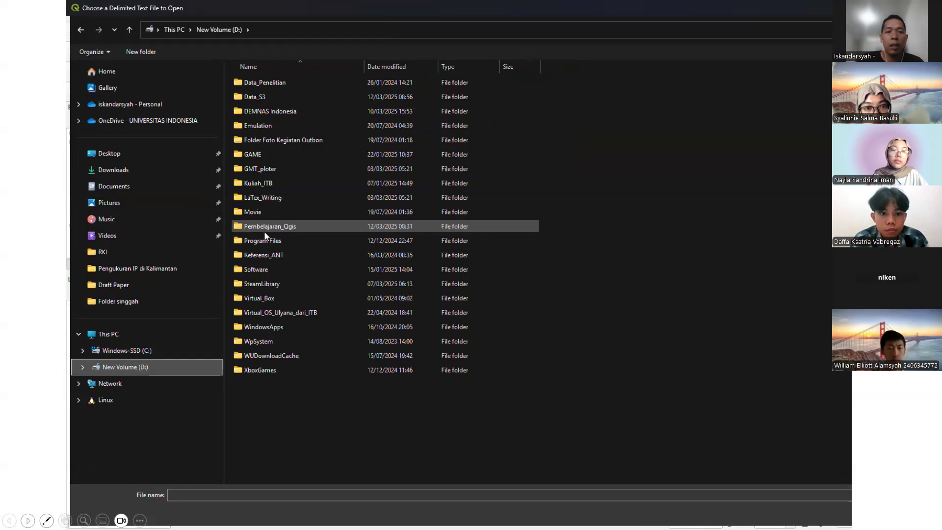
left_click(189, 122)
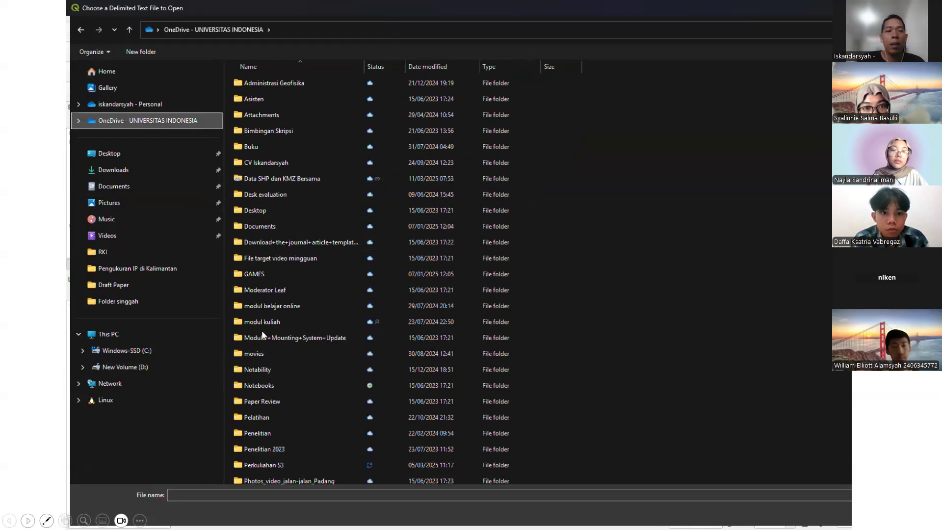
double_click(279, 465)
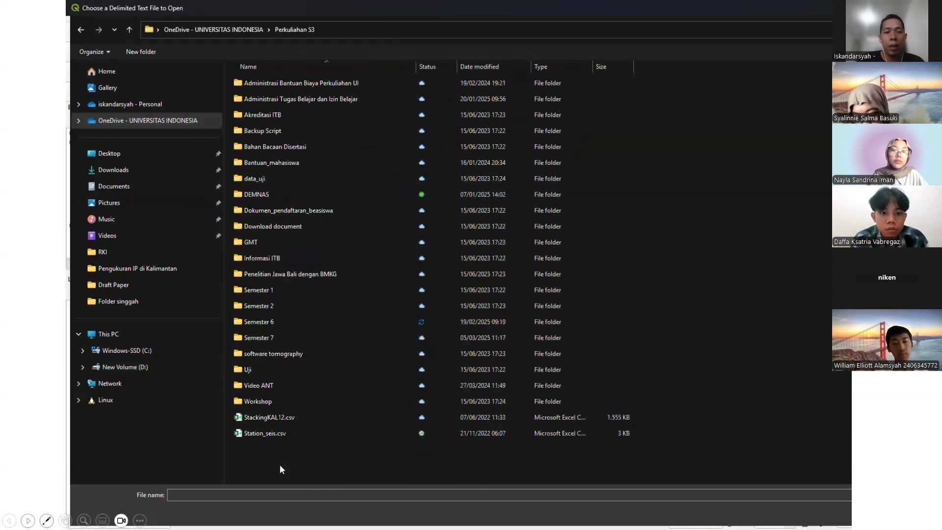
double_click(263, 322)
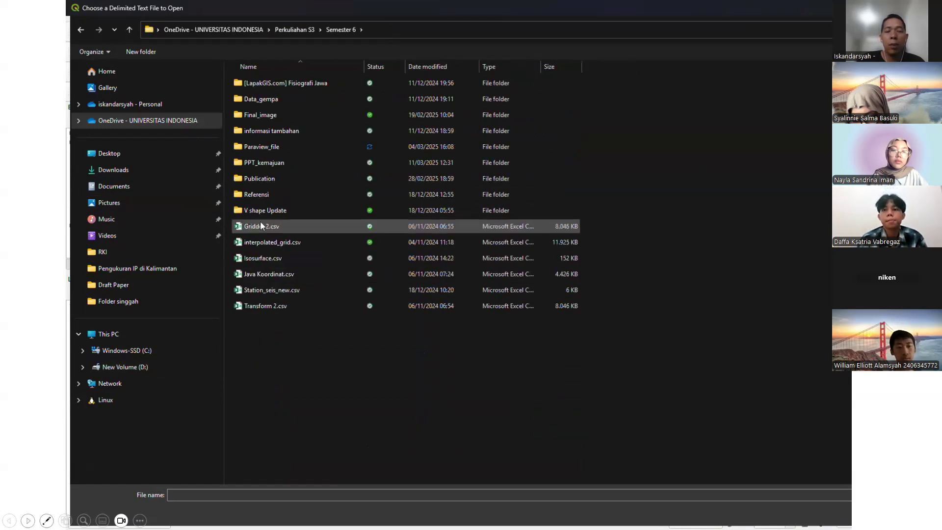
double_click(263, 147)
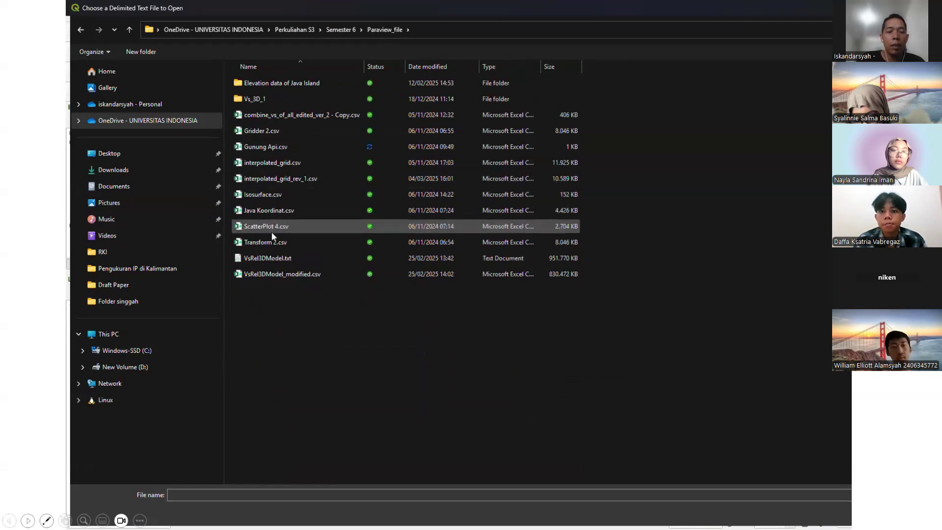
left_click(280, 150)
key("Return")
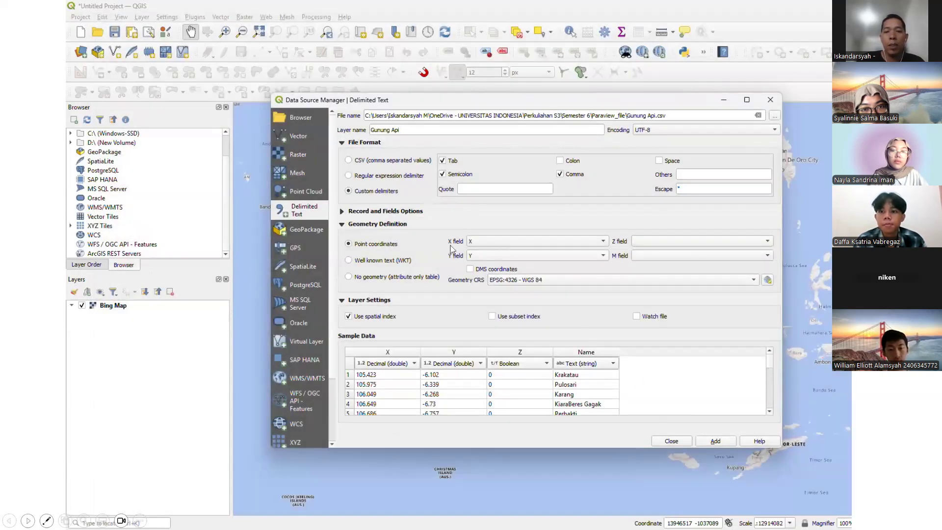
Use the X and Y columns as the X and Y fields of the point geometry
left_click(470, 244)
left_click(470, 244)
left_click(473, 255)
left_click(475, 266)
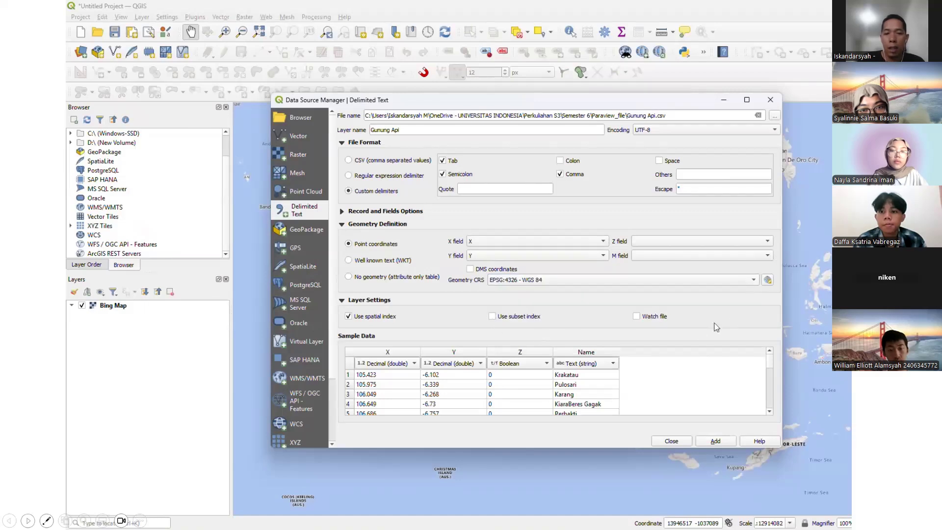
Check the coordinate values in the sample data, and add the Gunung Api point layer to the map
left_click(404, 378)
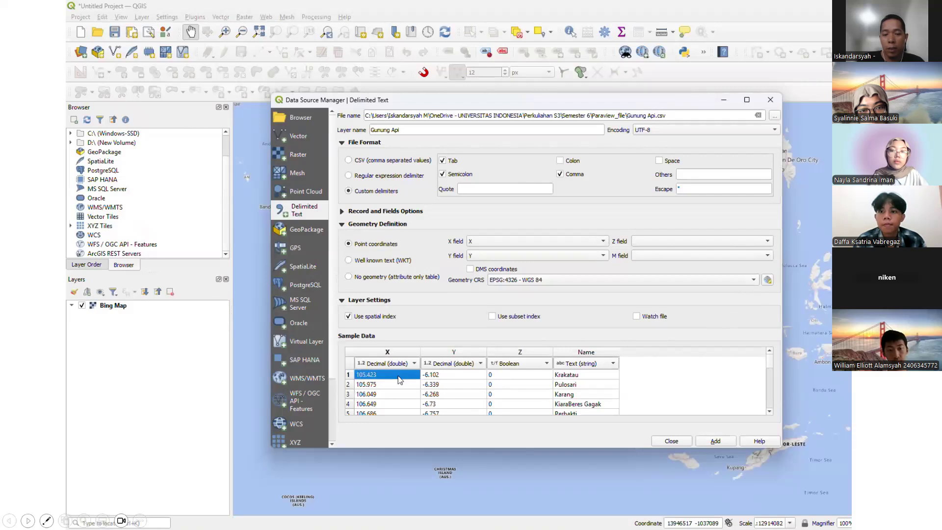
left_click(463, 380)
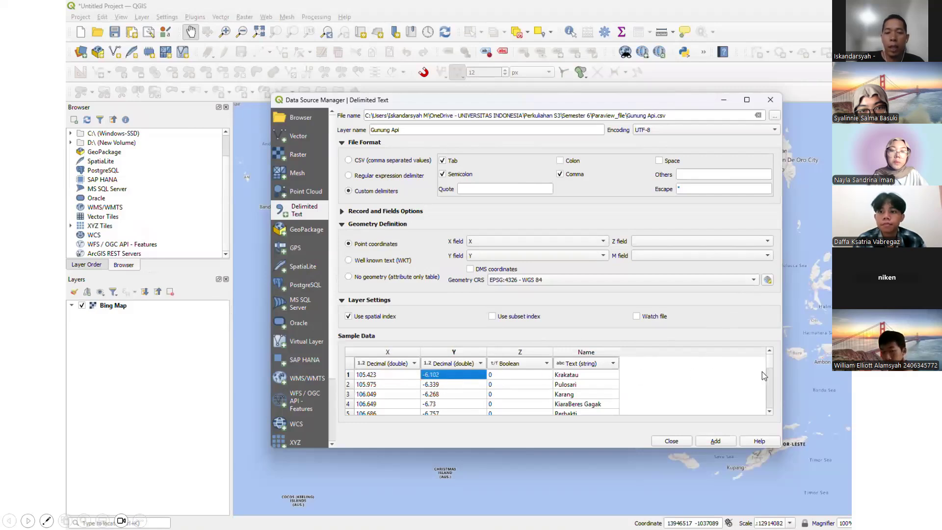
scroll(771, 372, "down", 1)
scroll(773, 372, "down", 5)
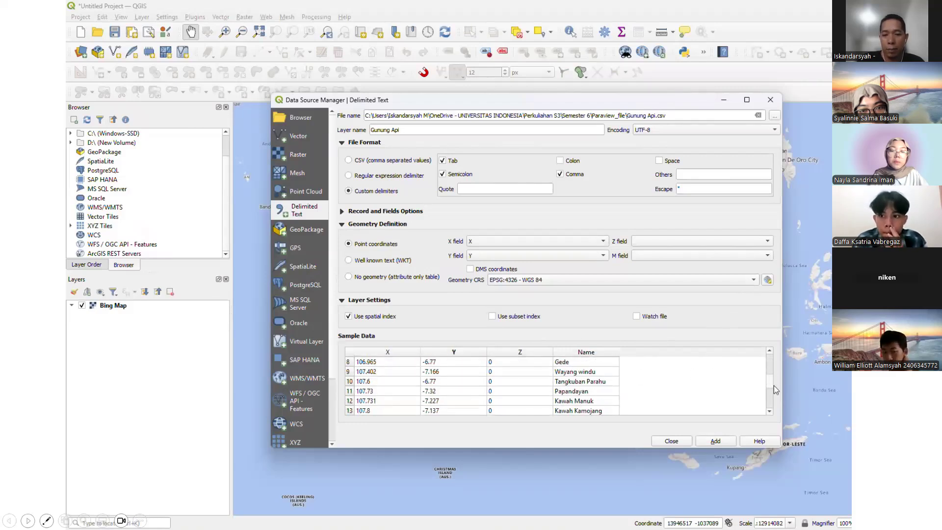
left_click(720, 444)
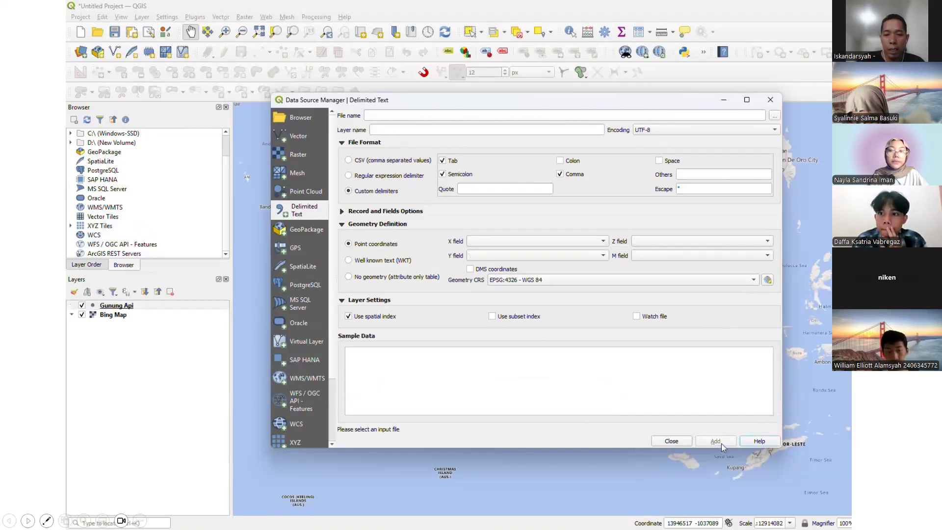
left_click(671, 441)
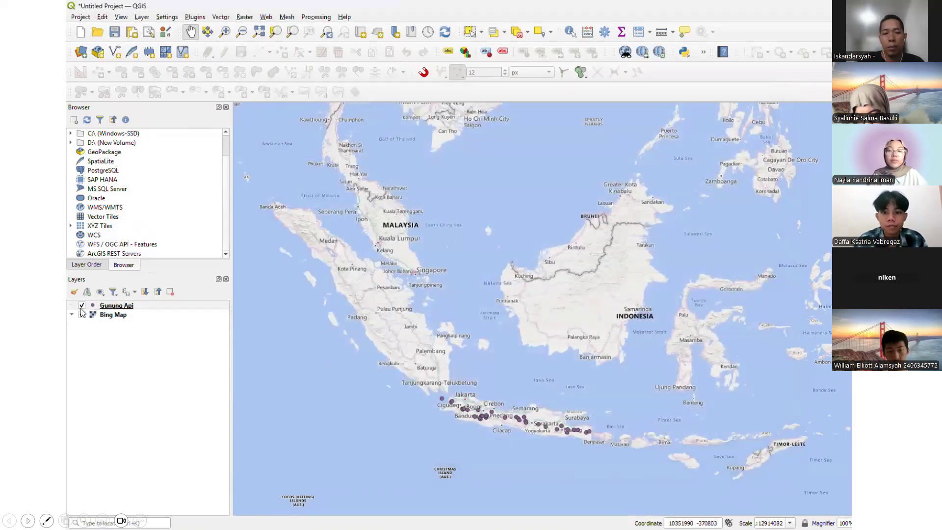
Change the Gunung Api layer's simple marker shape to a triangle in its symbology
left_click_drag(458, 392, 434, 333)
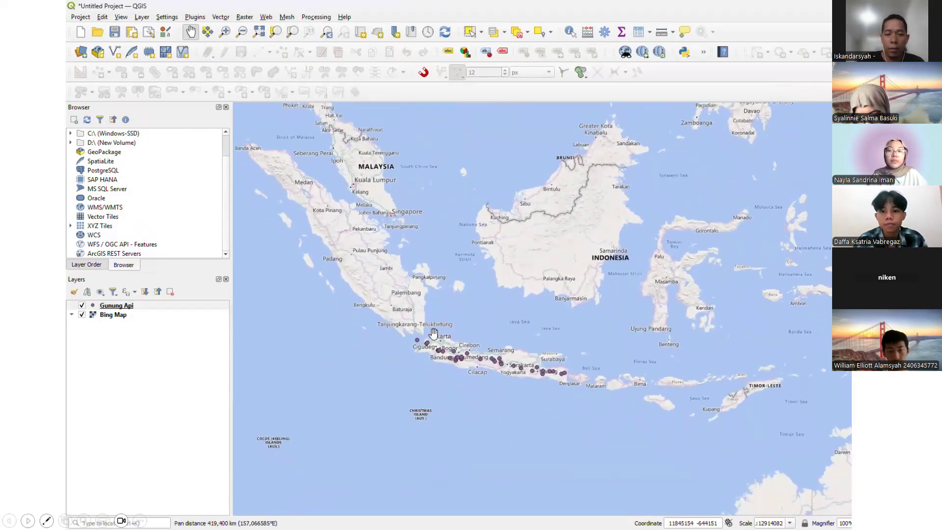
scroll(446, 340, "up", 2)
left_click_drag(373, 399, 327, 314)
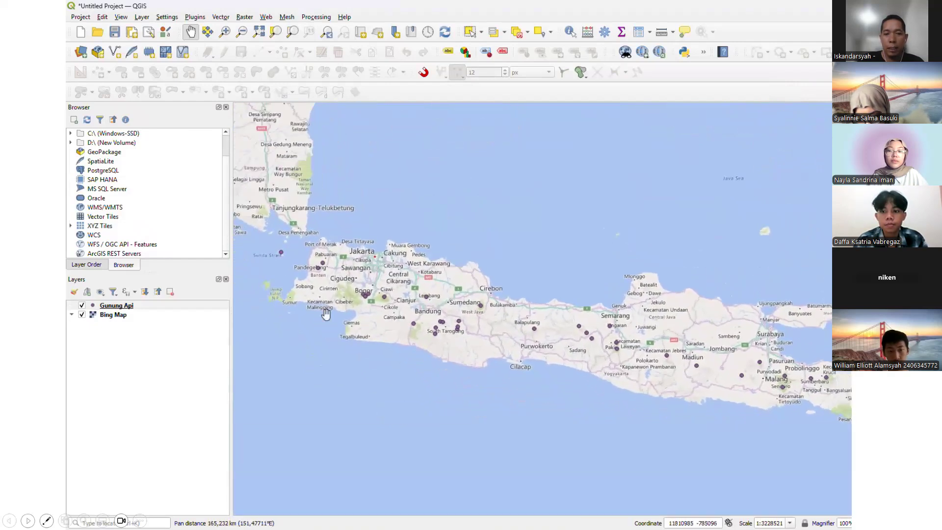
left_click(120, 307)
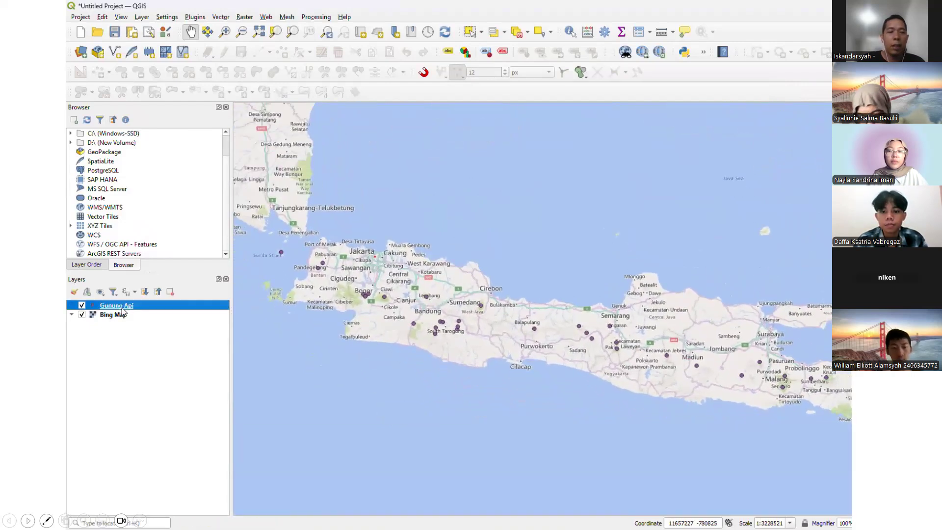
right_click(124, 309)
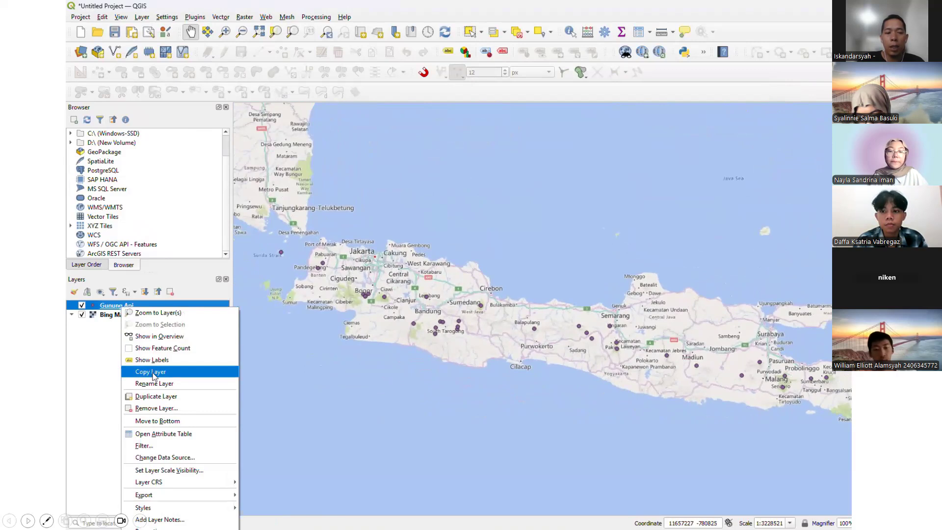
left_click(166, 528)
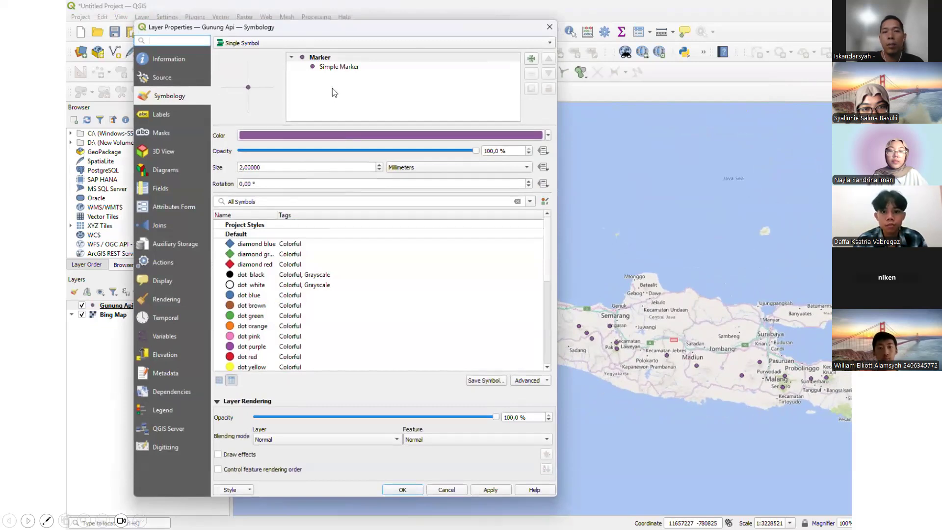
left_click(334, 67)
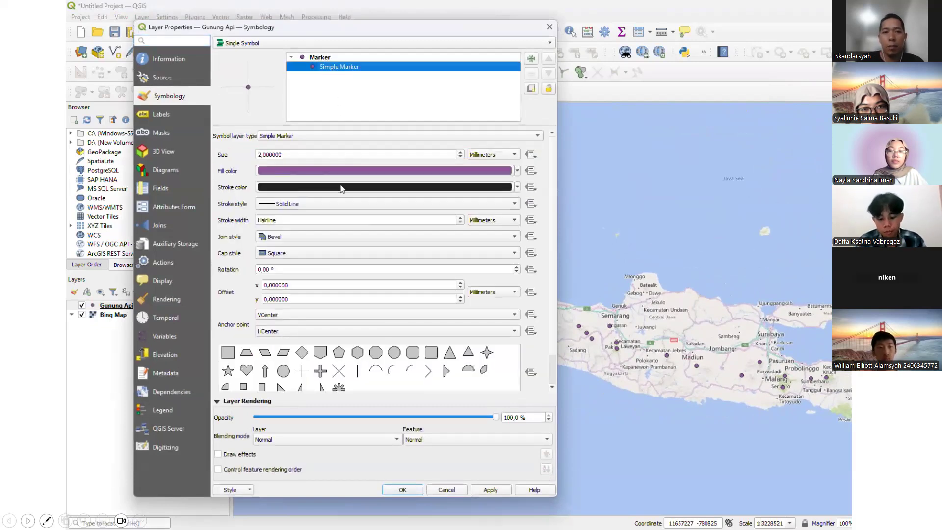
left_click(444, 353)
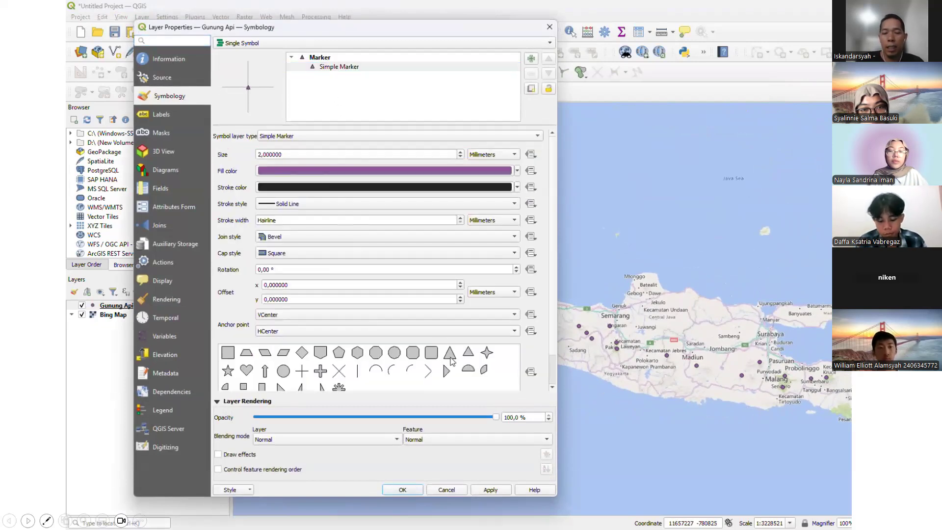
Set the triangle marker's fill color to the standard red #e31a1c
left_click(332, 171)
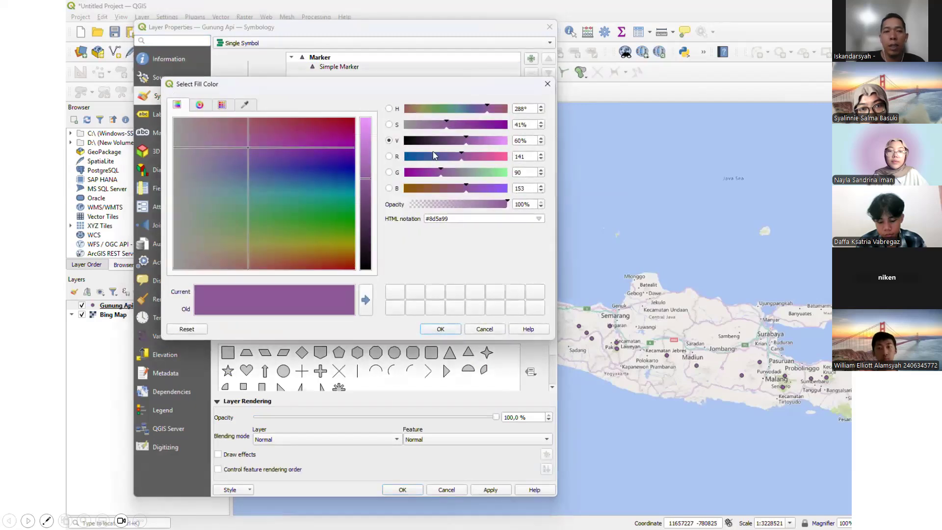
left_click(222, 106)
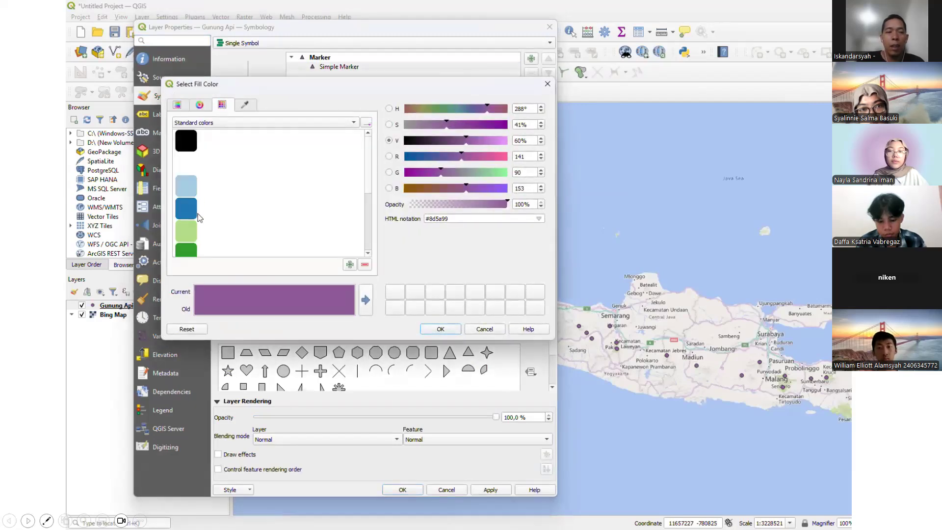
scroll(199, 218, "down", 2)
left_click(183, 191)
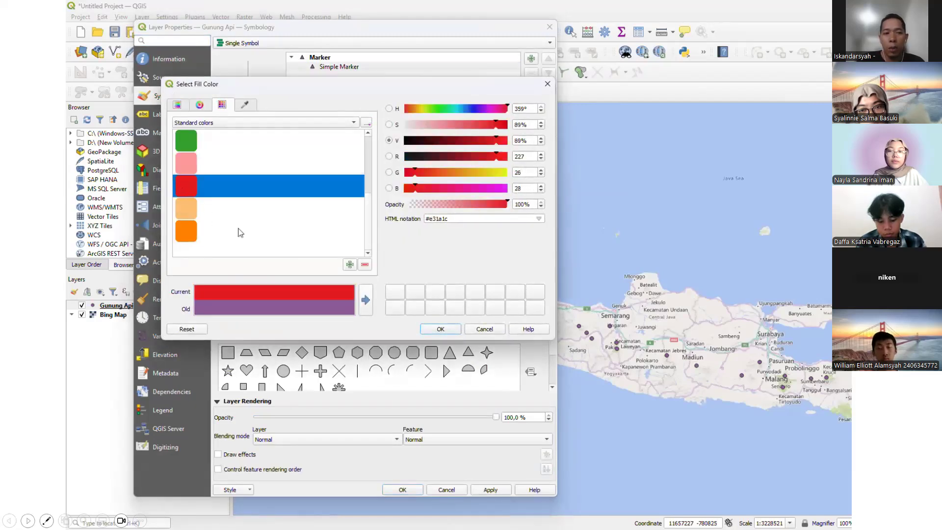
left_click(440, 328)
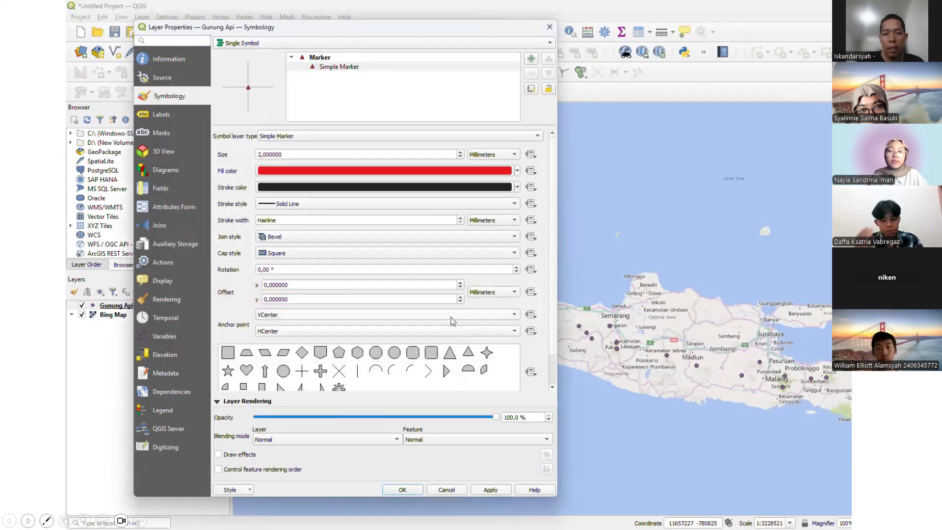
Set the triangle marker's size to 4 millimeters and apply the symbology to the Gunung Api layer
left_click(261, 154)
key("BackSpace")
type("4")
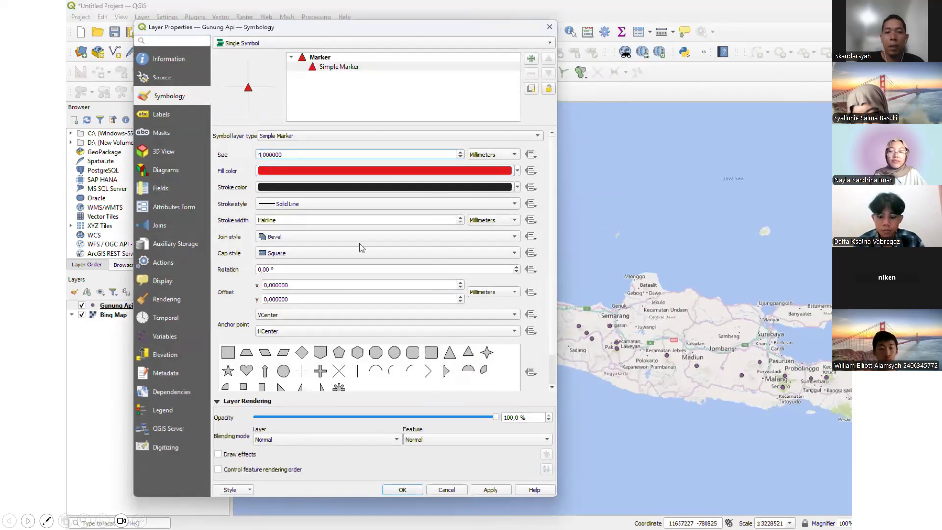
left_click(498, 490)
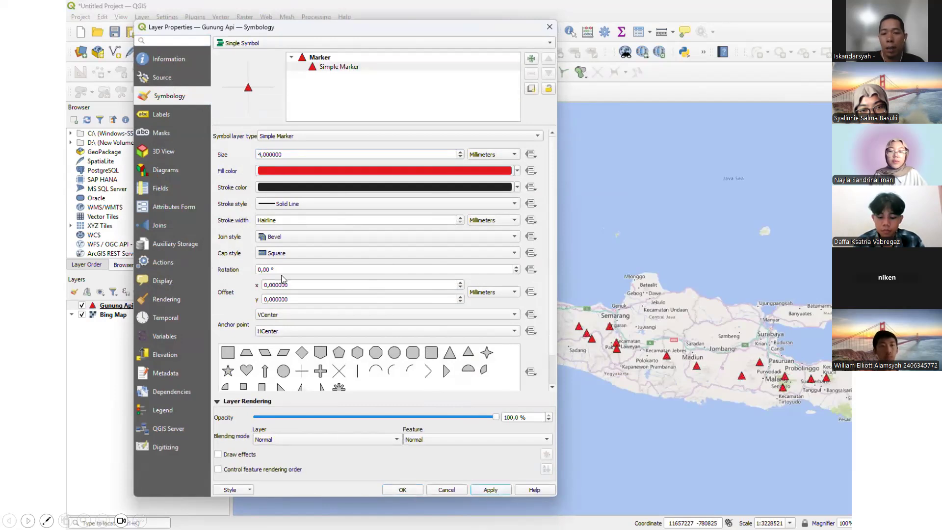
Label the Gunung Api points with single labels from the Name field, and check the labelled volcanoes across Java
left_click(174, 118)
left_click(248, 44)
left_click(255, 54)
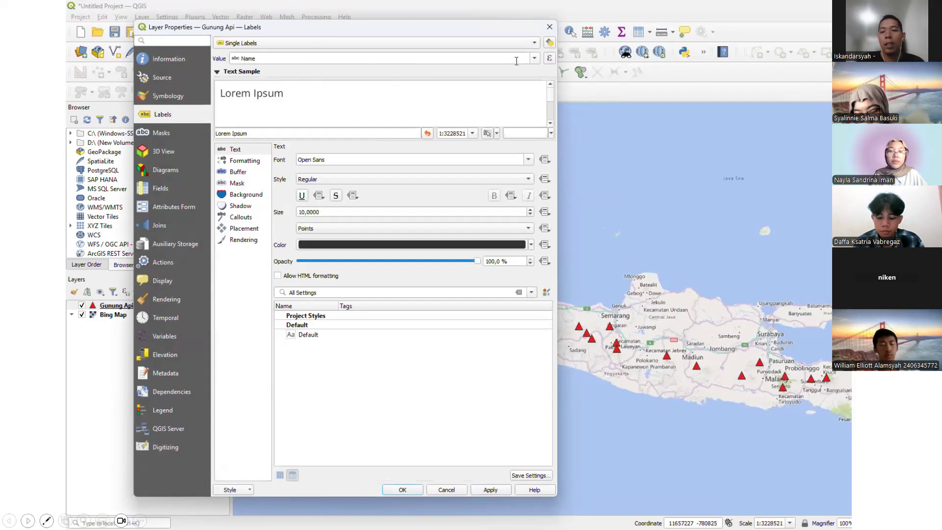
left_click(499, 492)
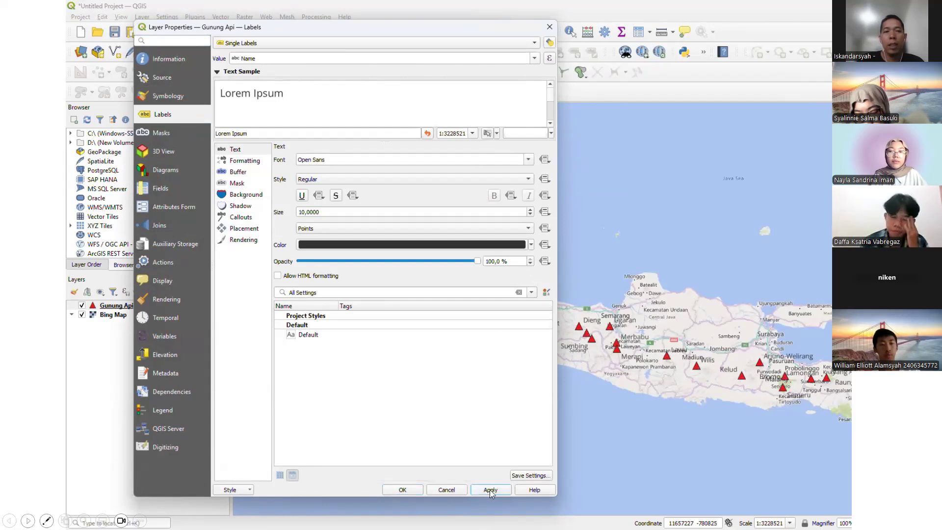
left_click(410, 489)
scroll(587, 378, "up", 2)
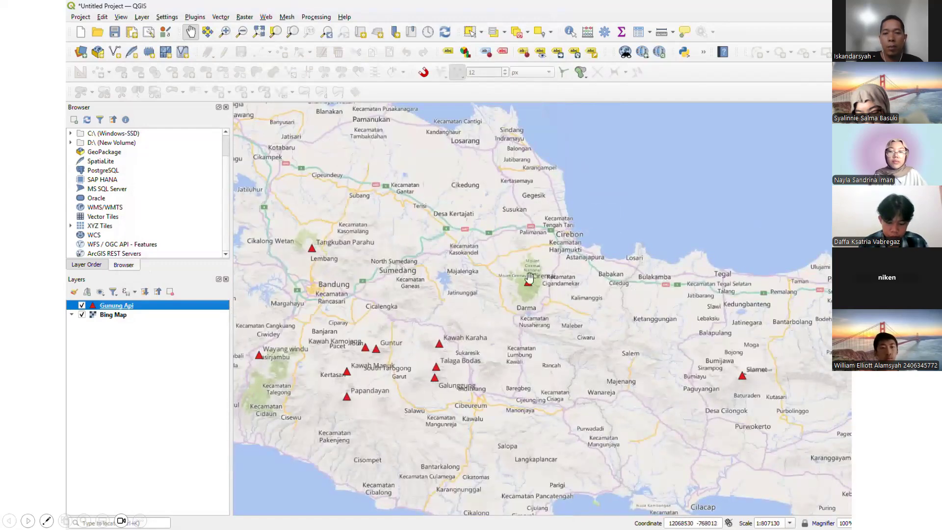
scroll(540, 377, "down", 1)
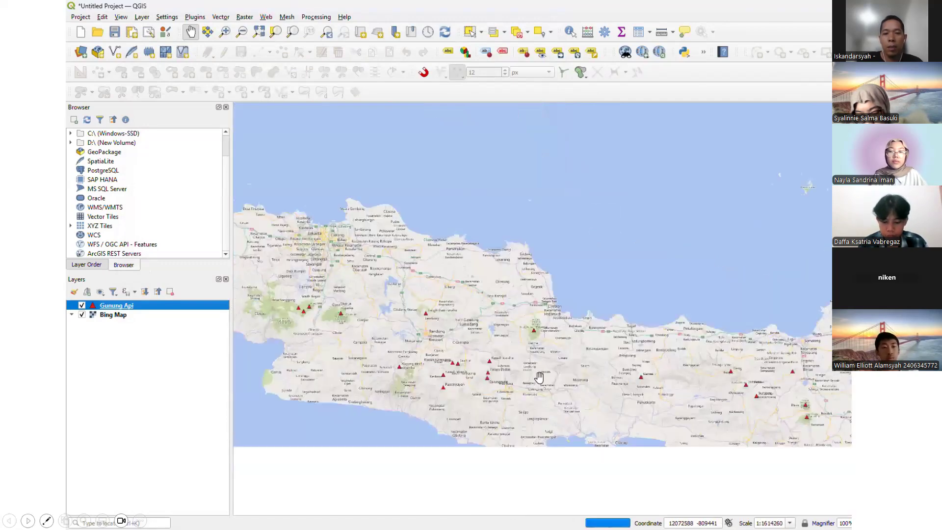
scroll(582, 394, "down", 1)
left_click_drag(582, 394, 494, 371)
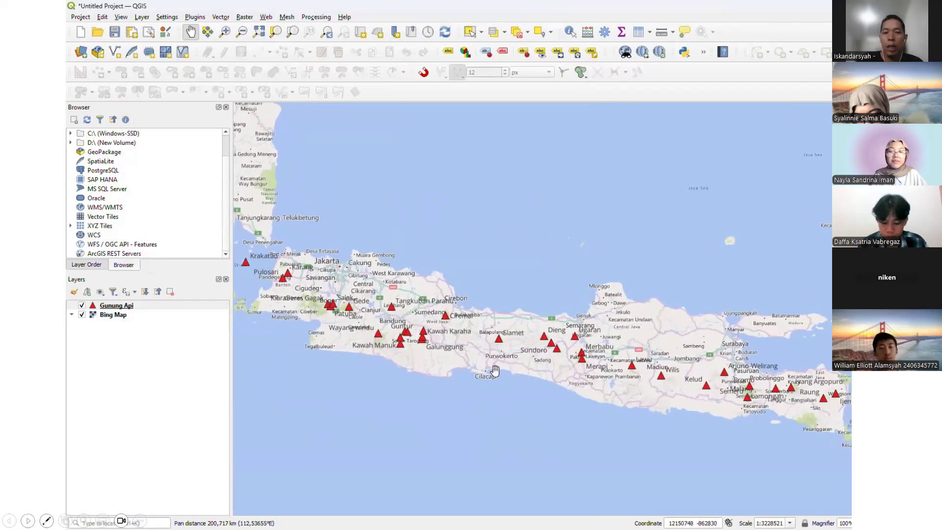
left_click(522, 13)
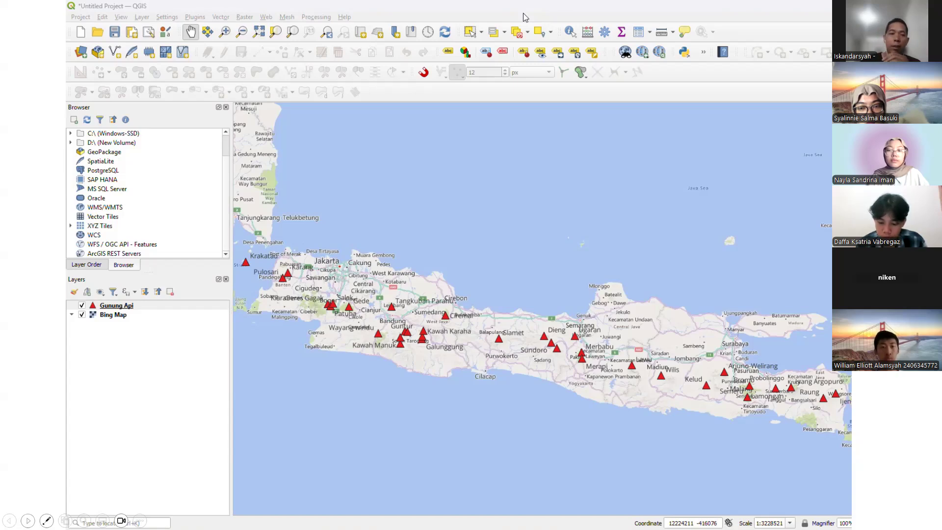
left_click(28, 520)
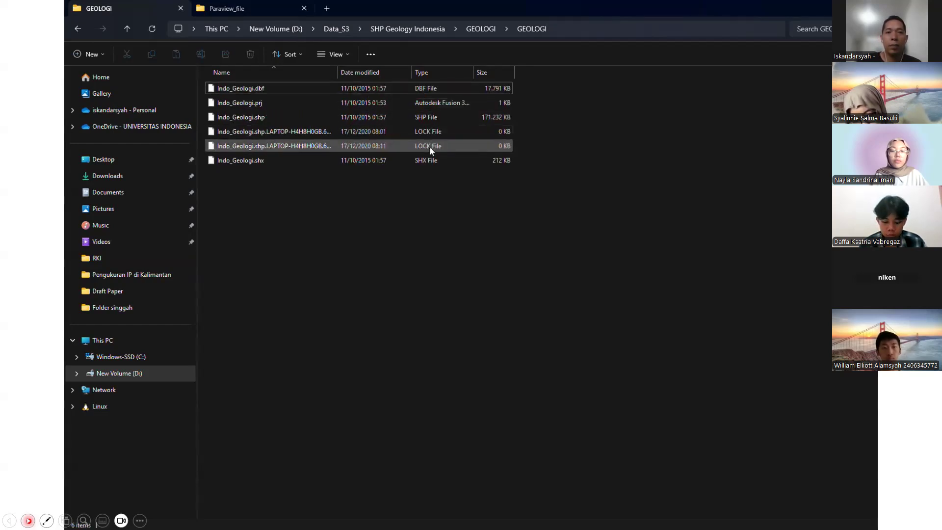
left_click(320, 116)
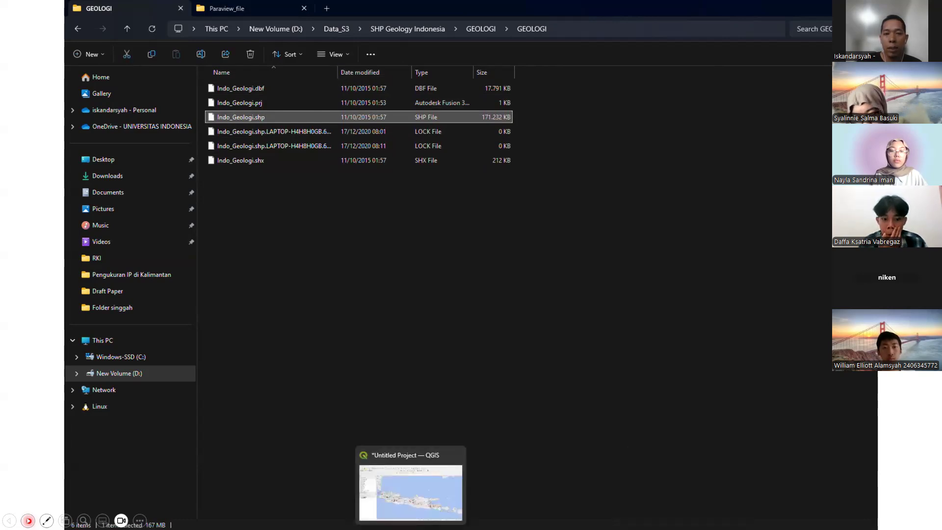
left_click(411, 529)
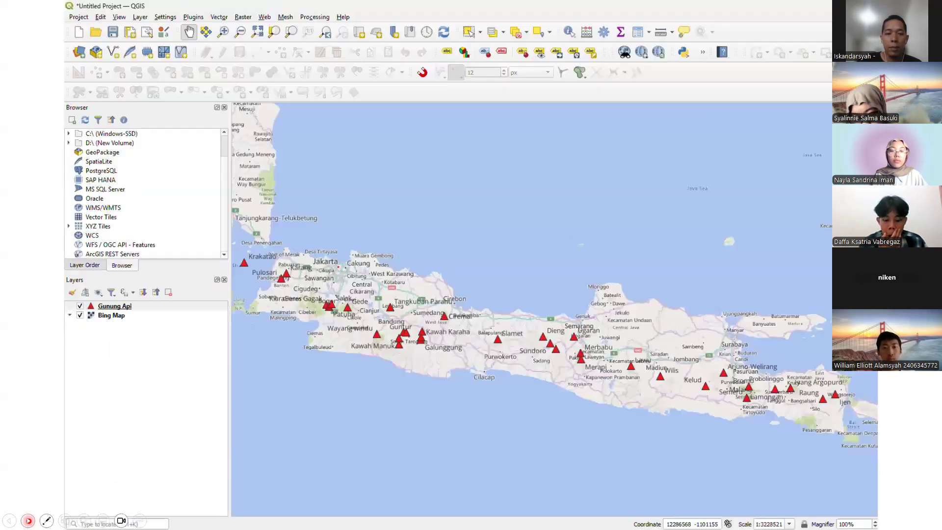
left_click(82, 19)
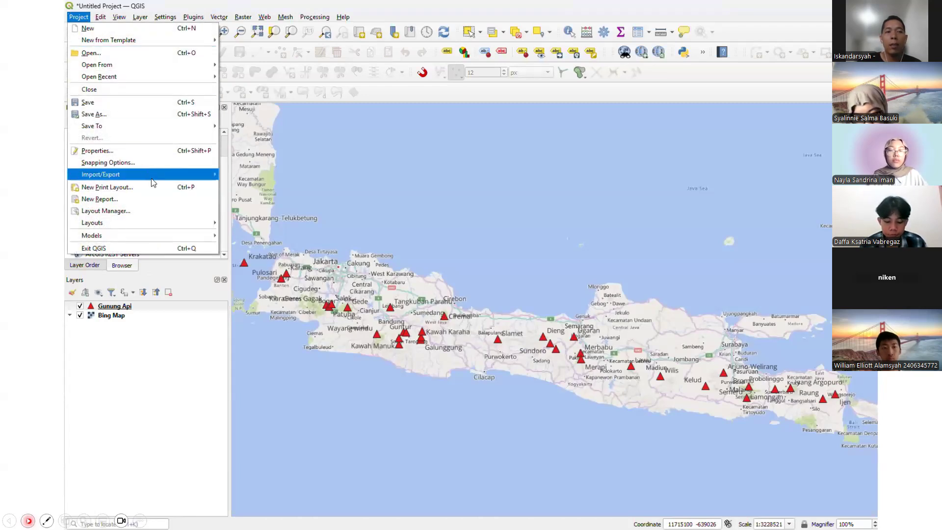
mouse_move(153, 178)
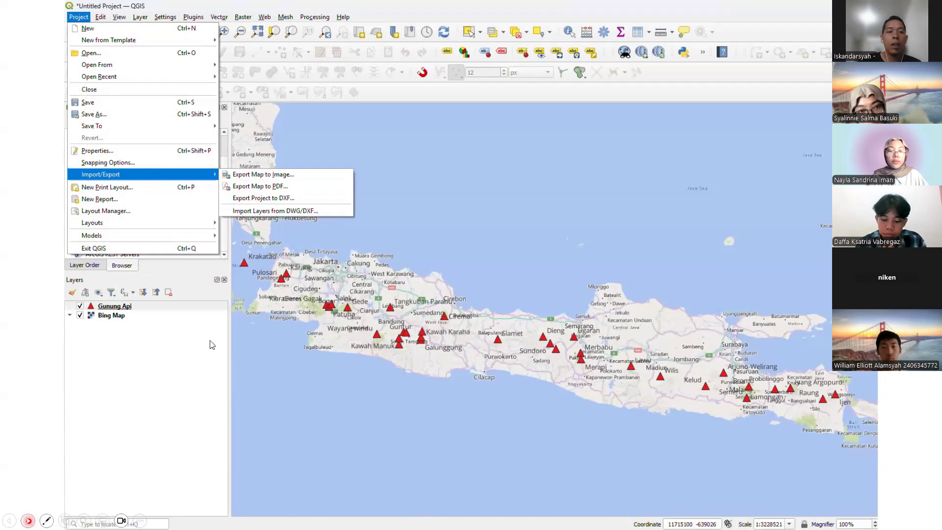
mouse_move(133, 20)
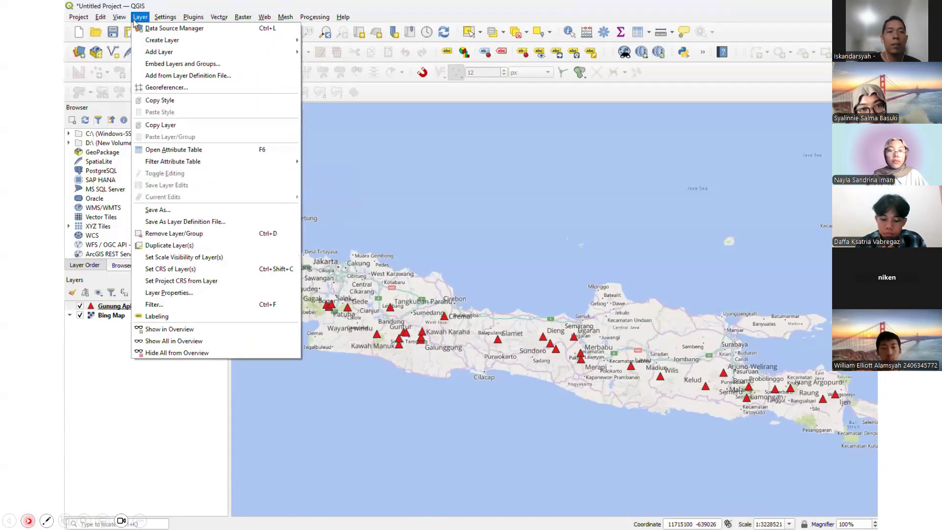
mouse_move(177, 53)
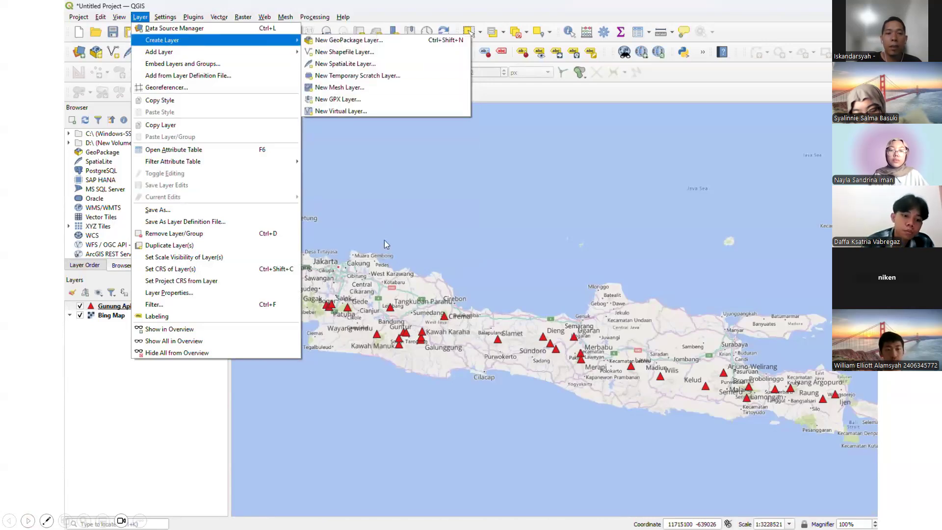
left_click(380, 203)
left_click_drag(514, 392, 272, 278)
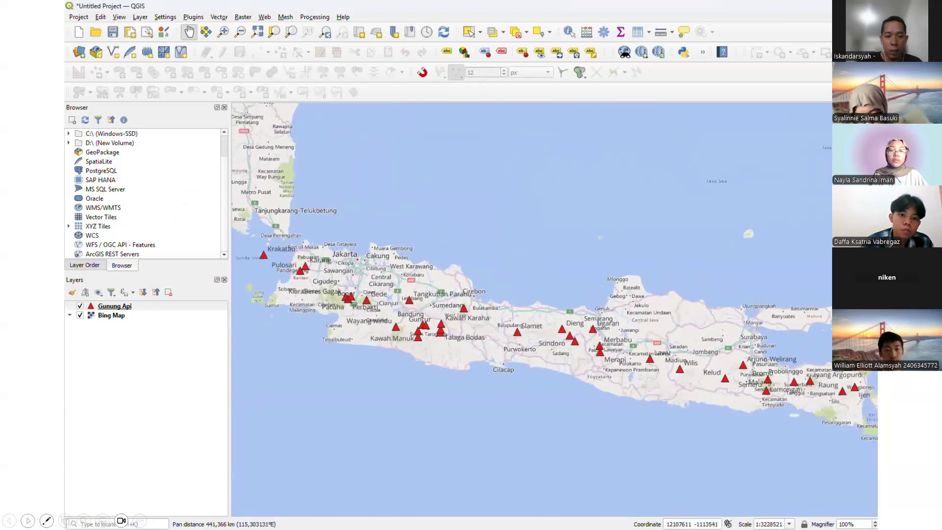
Add Indo_Geologi.shp from the GEOLOGI folder to the QGIS project and enlarge the Layers panel
left_click(591, 528)
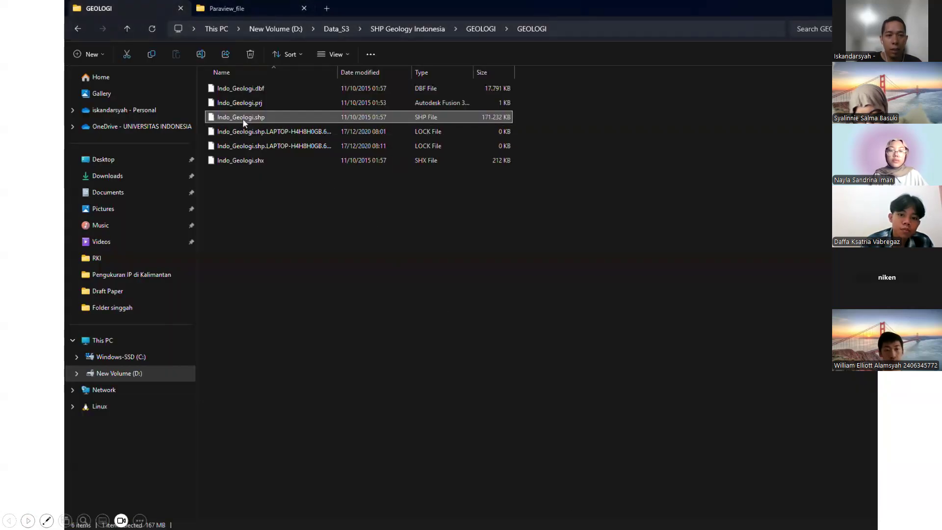
left_click_drag(243, 119, 187, 394)
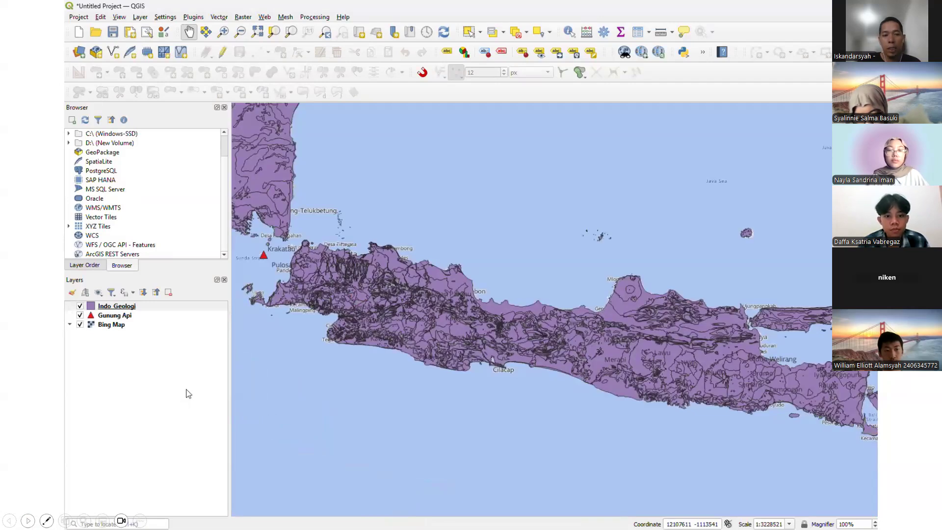
right_click(127, 307)
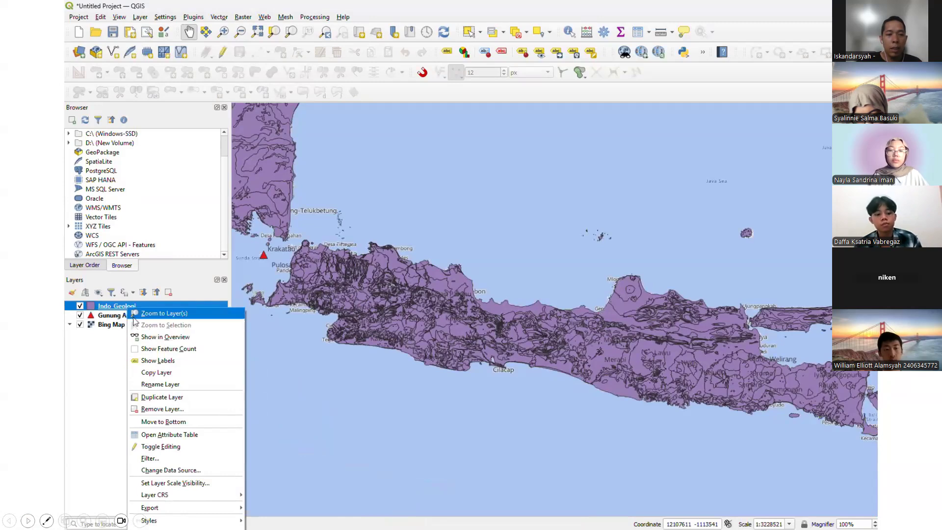
left_click(154, 276)
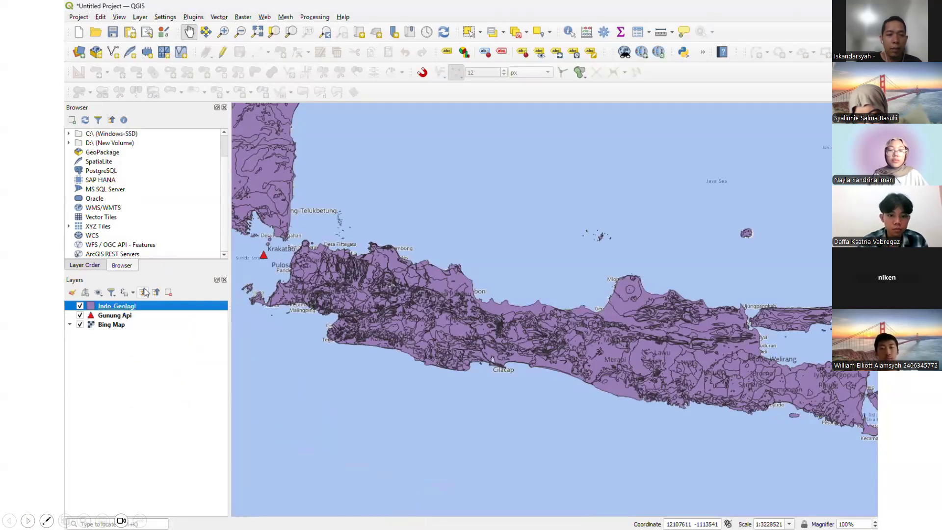
left_click_drag(167, 274, 172, 196)
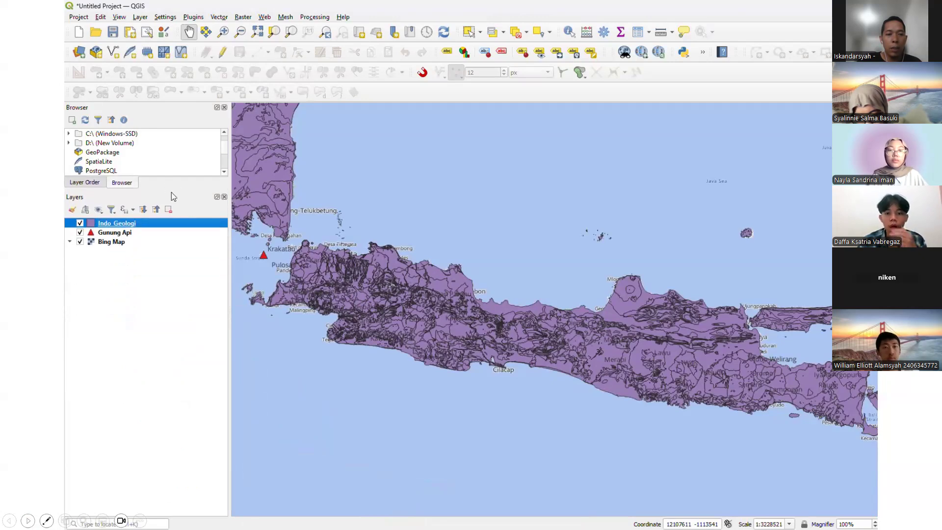
Switch the Indo_Geologi layer's symbology from a single symbol to Categorized
right_click(131, 223)
left_click(188, 458)
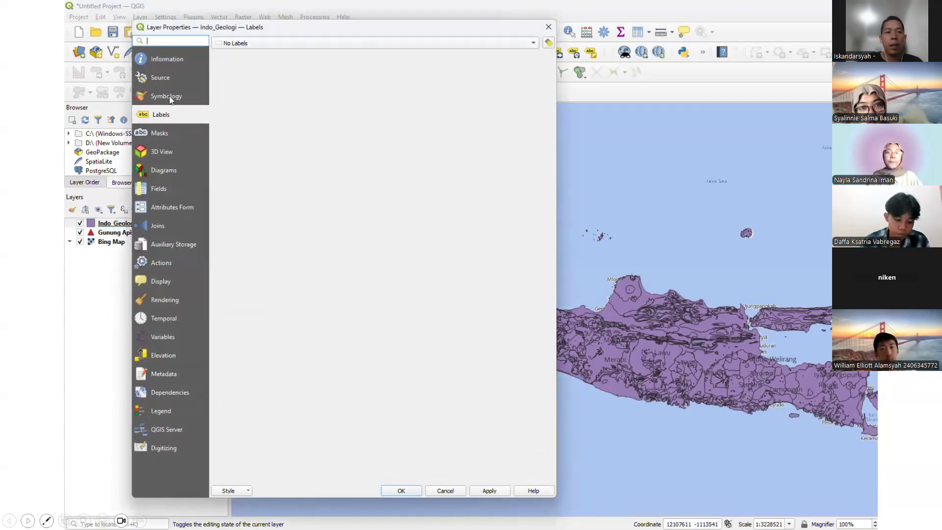
left_click(170, 100)
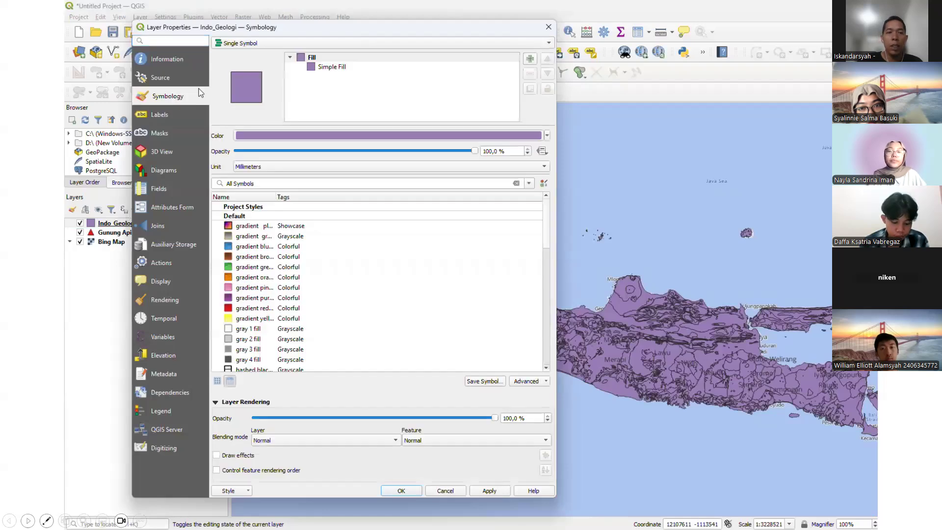
left_click_drag(296, 28, 257, 43)
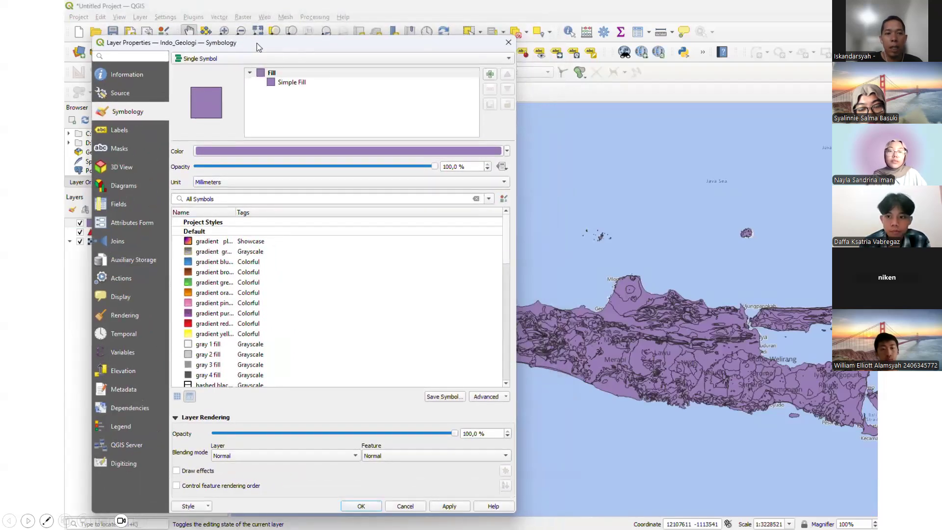
left_click(260, 59)
left_click(260, 69)
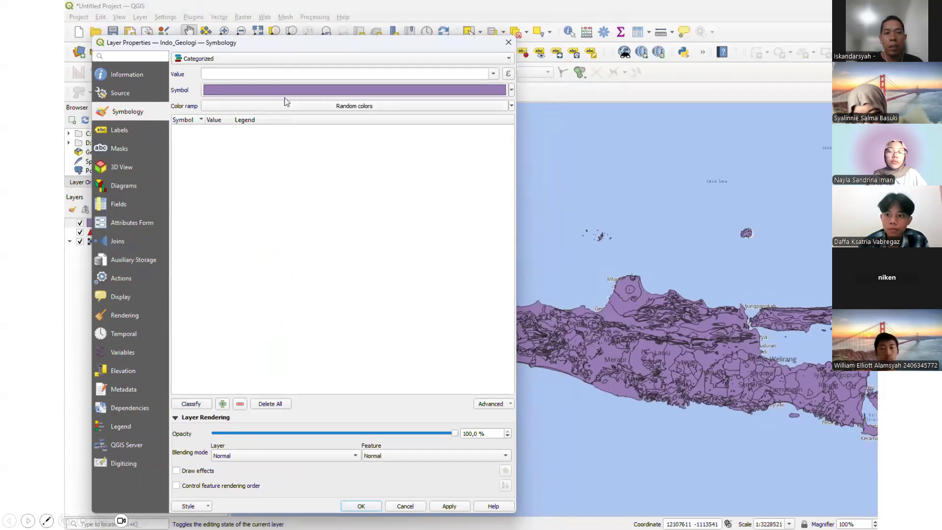
Classify the Indo_Geologi polygons by the T_ERA field and apply the categories to the map
left_click(491, 75)
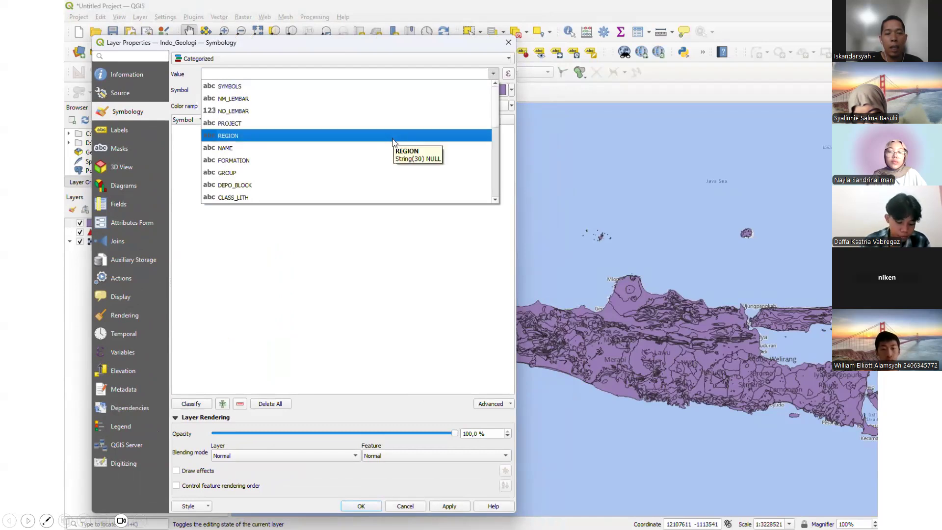
scroll(402, 166, "down", 3)
left_click(402, 172)
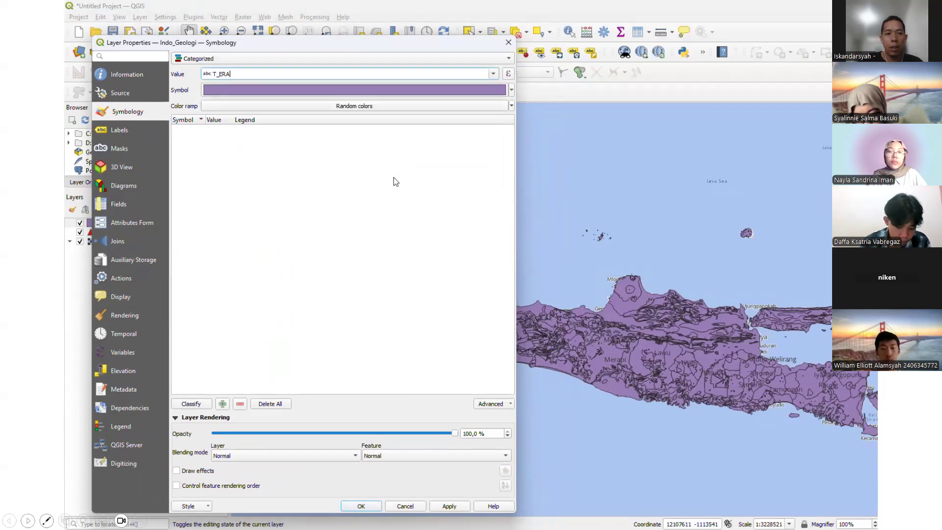
left_click(191, 403)
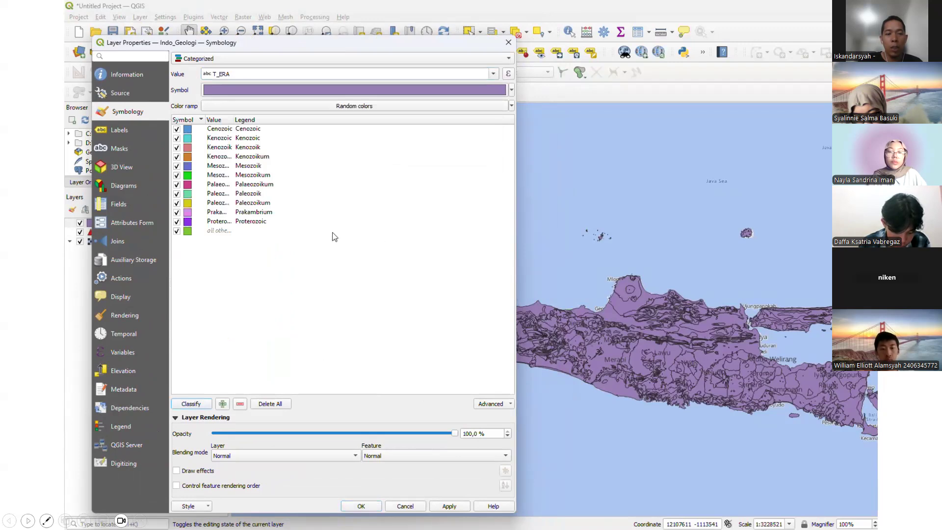
left_click(449, 506)
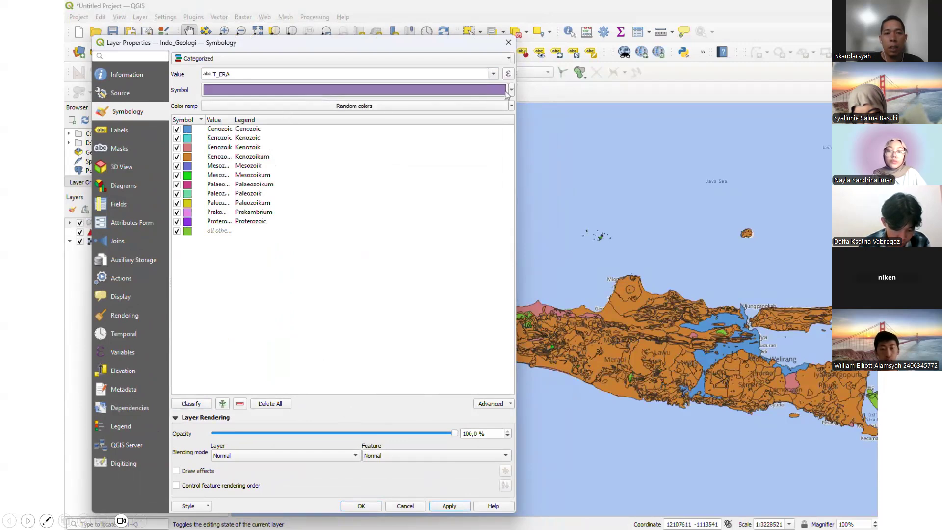
Replace the existing categories of Indo_Geologi with a classification by the B_EPOCH field, apply it and check the coloring across Indonesia and Java
left_click(493, 73)
scroll(380, 154, "up", 1)
left_click(352, 161)
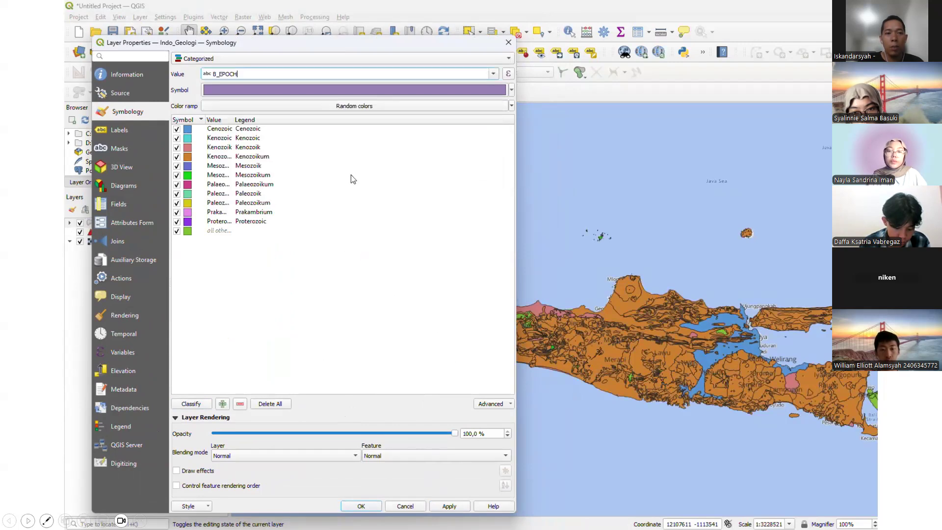
left_click(271, 404)
left_click(197, 408)
left_click(444, 506)
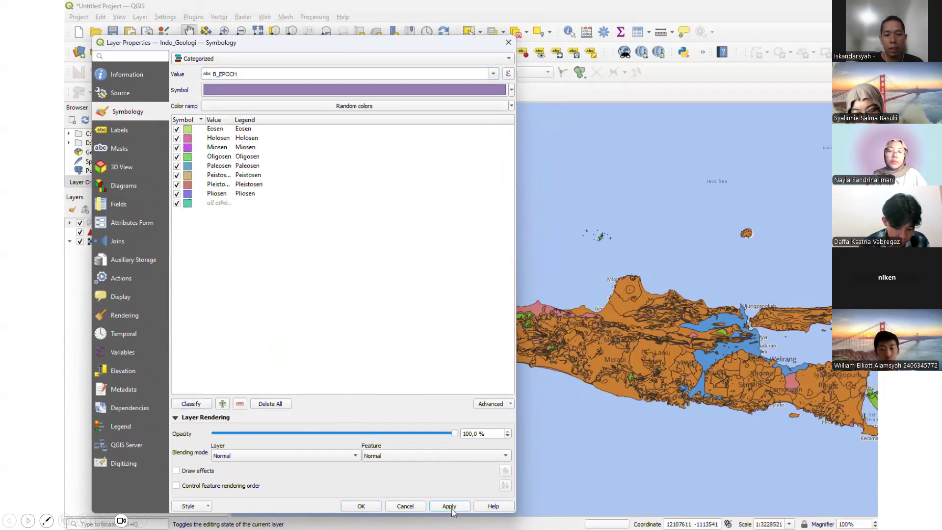
left_click(371, 508)
scroll(540, 384, "down", 1)
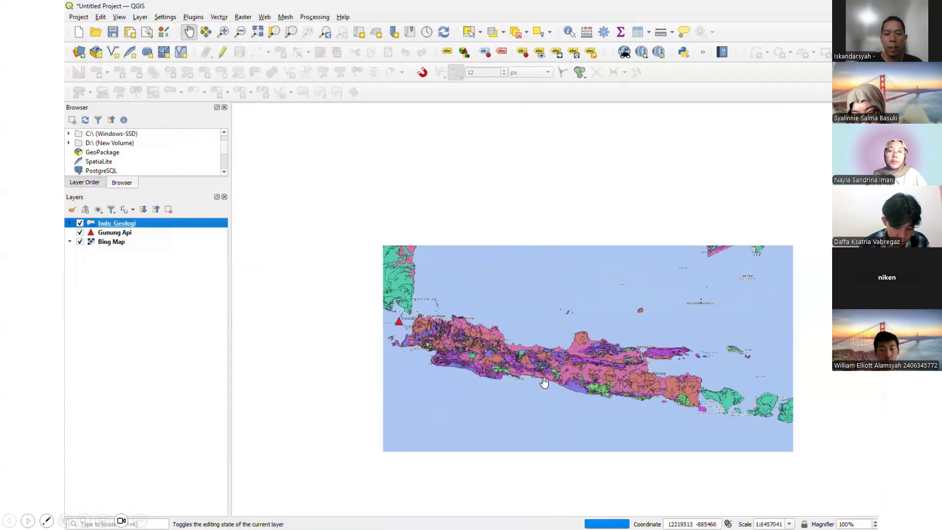
scroll(590, 353, "down", 1)
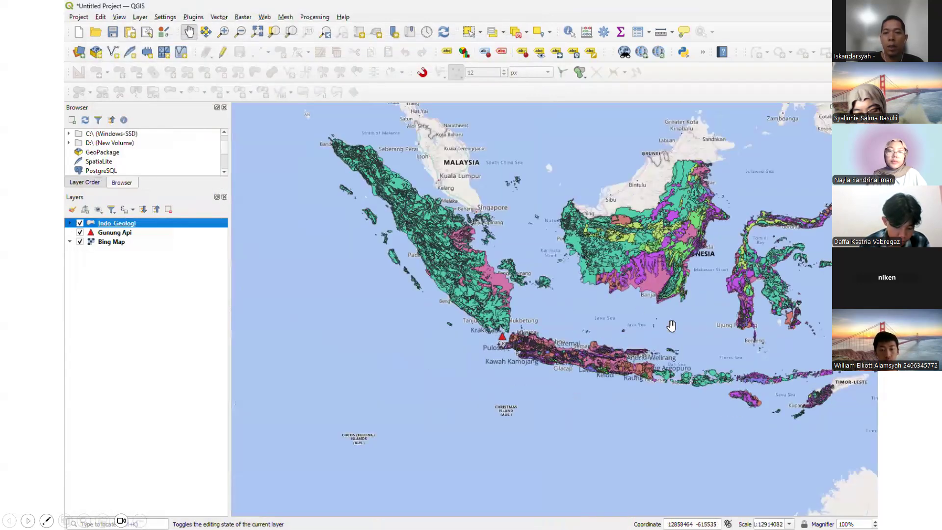
scroll(554, 371, "up", 2)
left_click_drag(581, 375, 517, 383)
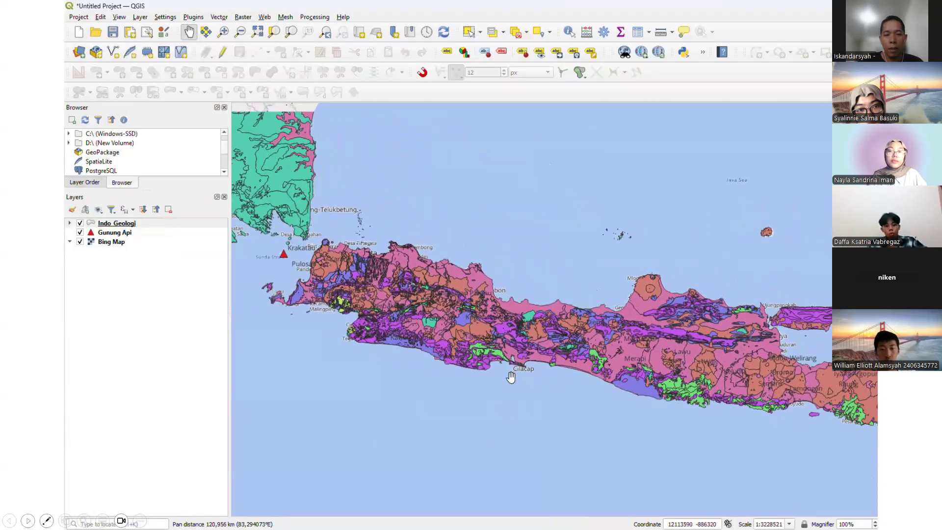
Open the symbology properties of the Indo_Geologi layer, keeping the map visible beside the dialog
right_click(123, 223)
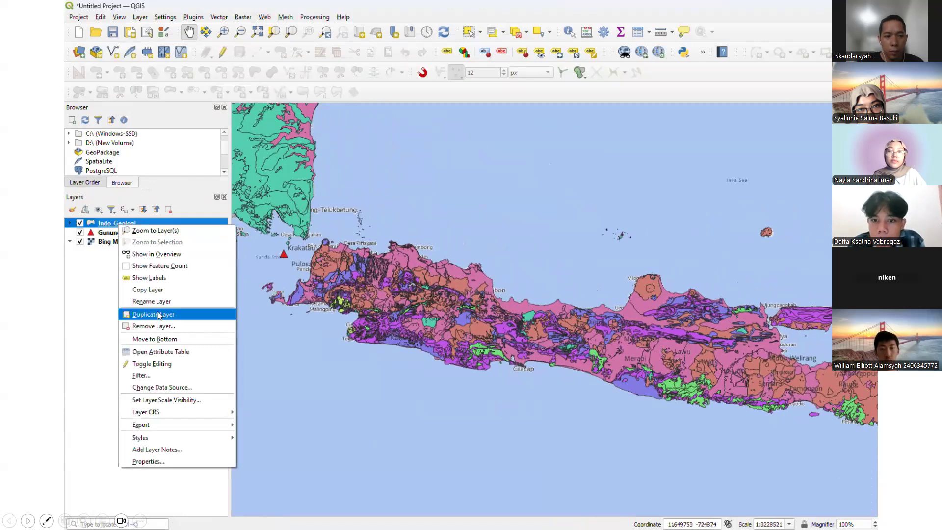
left_click(188, 461)
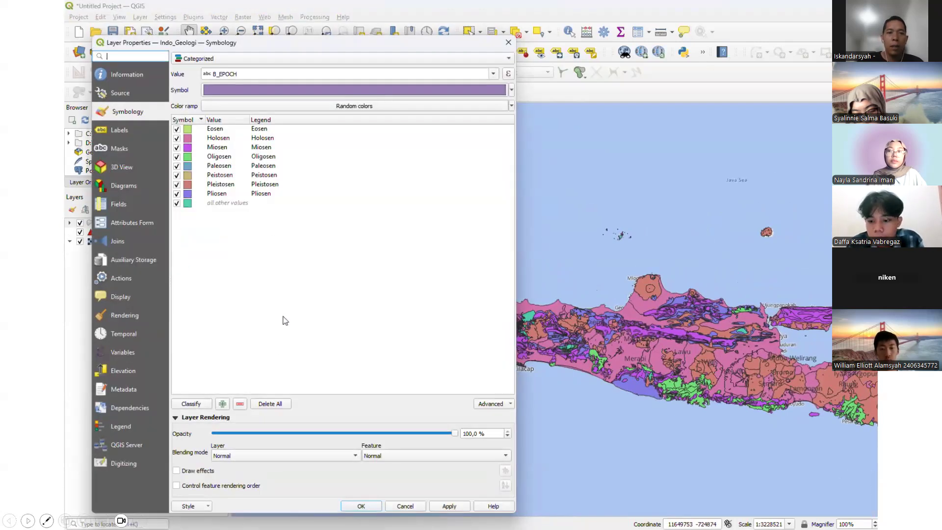
mouse_move(314, 46)
left_mouse_down()
mouse_move(308, 30)
mouse_move(298, 37)
left_mouse_up()
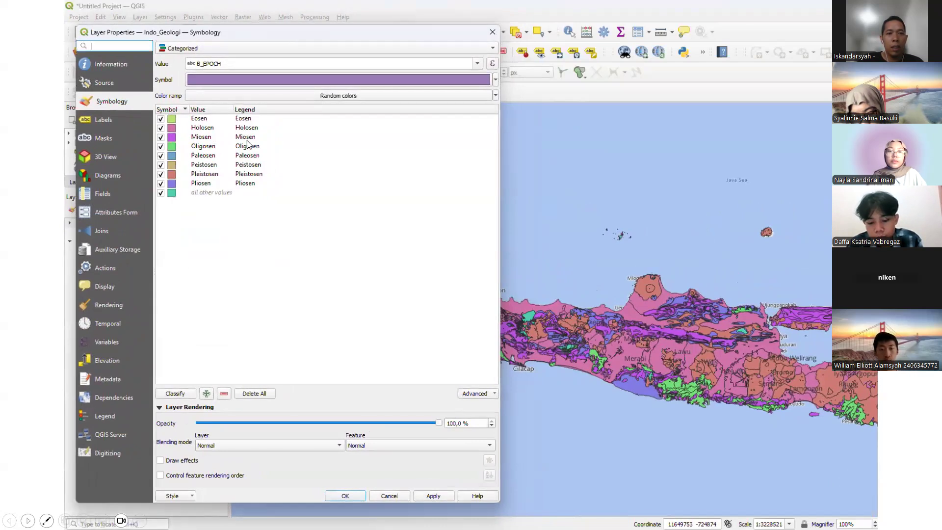
left_click(483, 97)
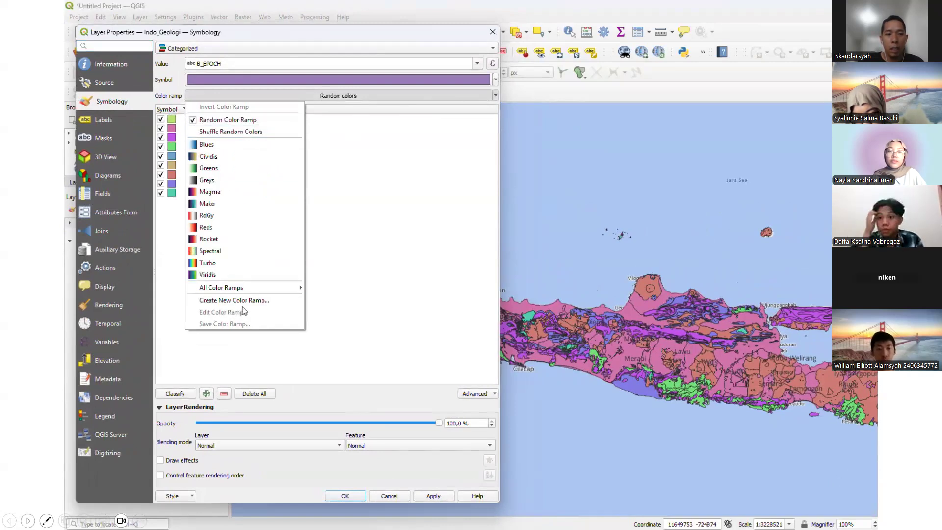
mouse_move(259, 290)
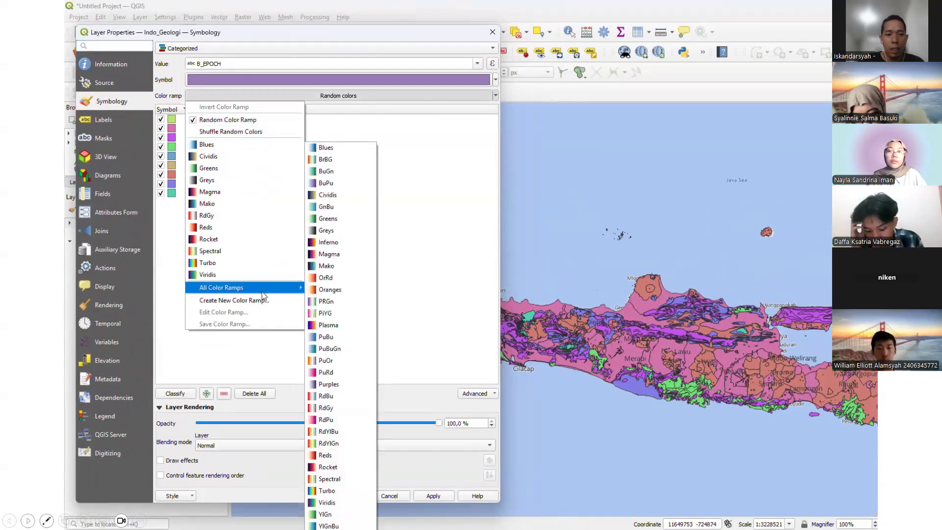
left_click(232, 367)
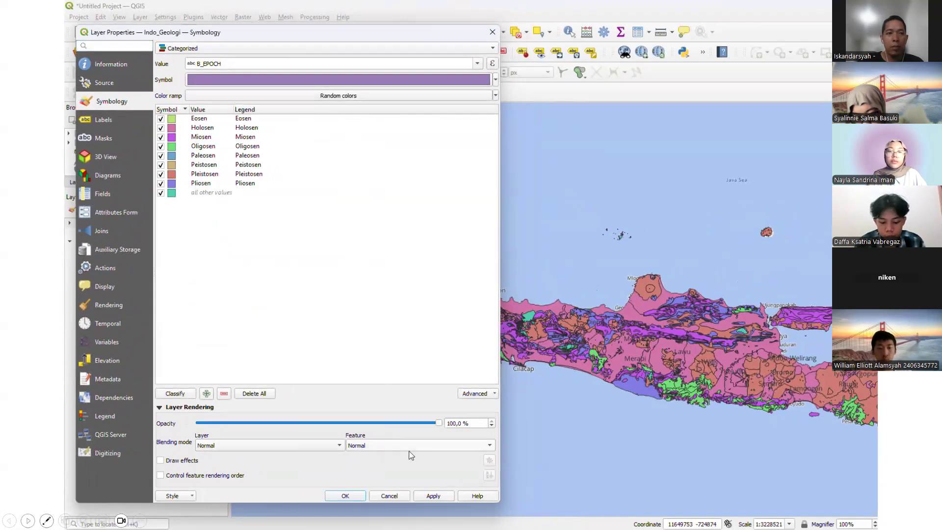
Set the feature blending mode of the Indo_Geologi layer to Lighten and apply it
left_click(472, 447)
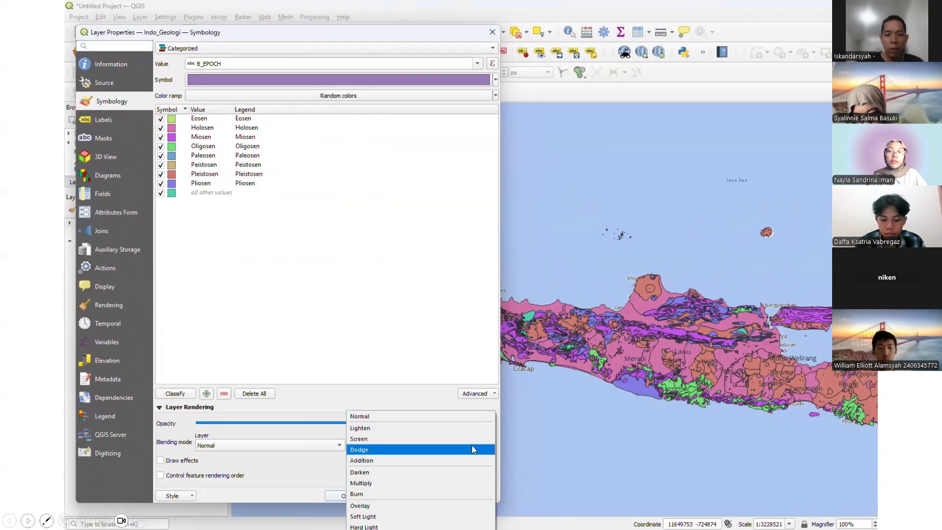
left_click(469, 429)
left_click(445, 496)
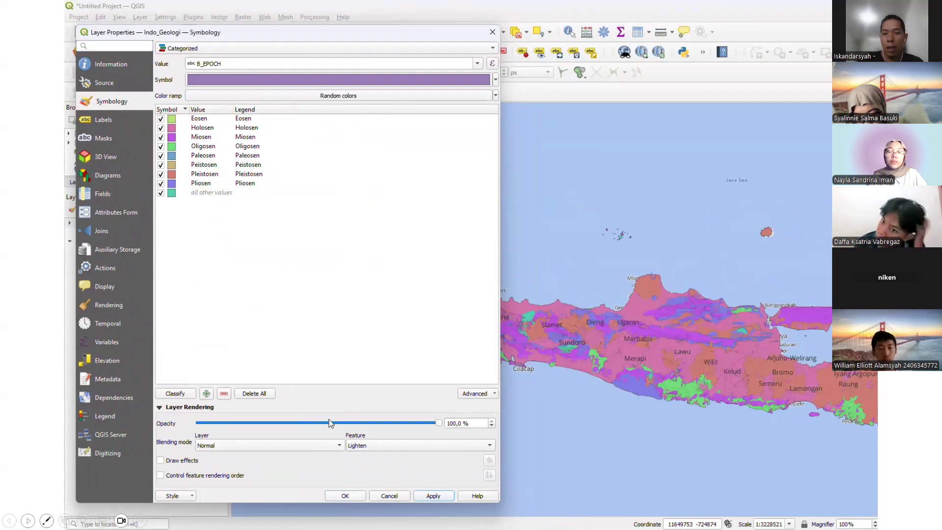
Accept the symbology settings of the Indo_Geologi layer and close its properties
left_click(346, 496)
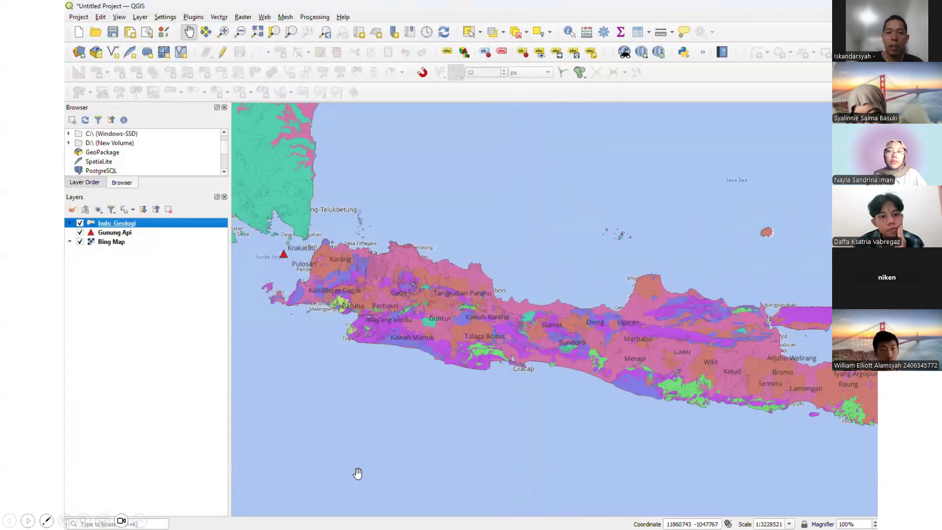
left_click(520, 16)
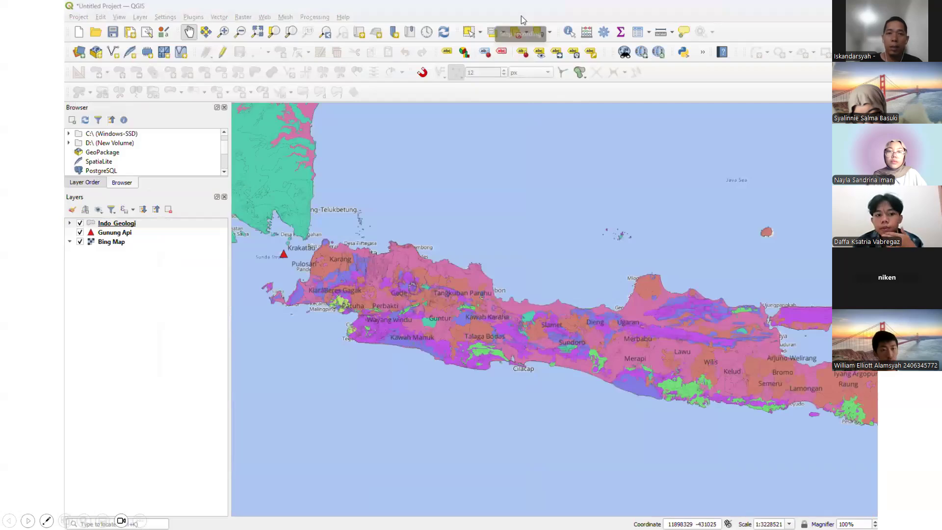
Start a new shapefile layer and set its file name to polygon
left_click(140, 16)
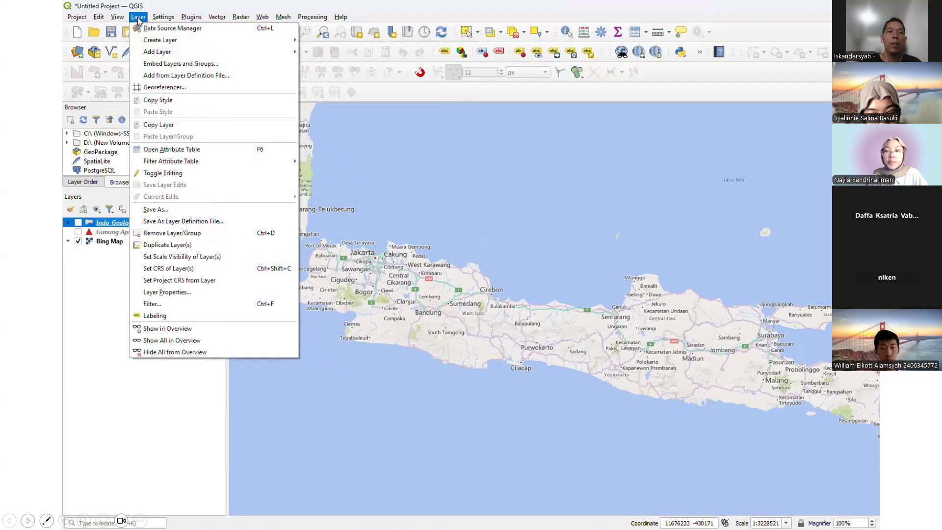
mouse_move(149, 41)
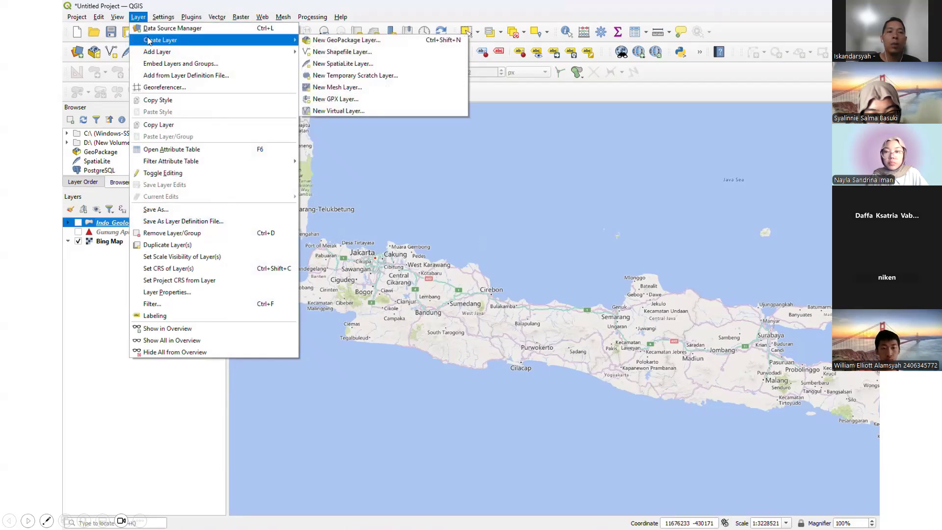
left_click(353, 52)
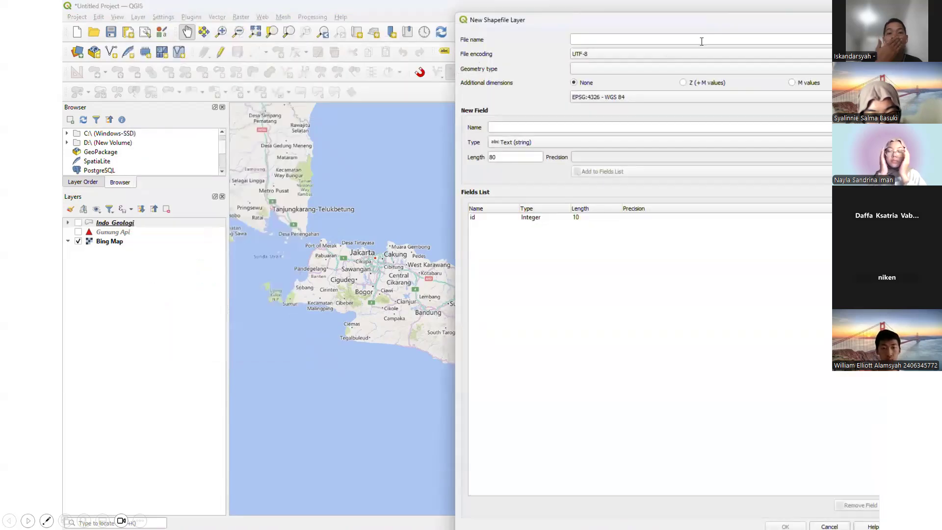
left_click_drag(733, 27, 496, 20)
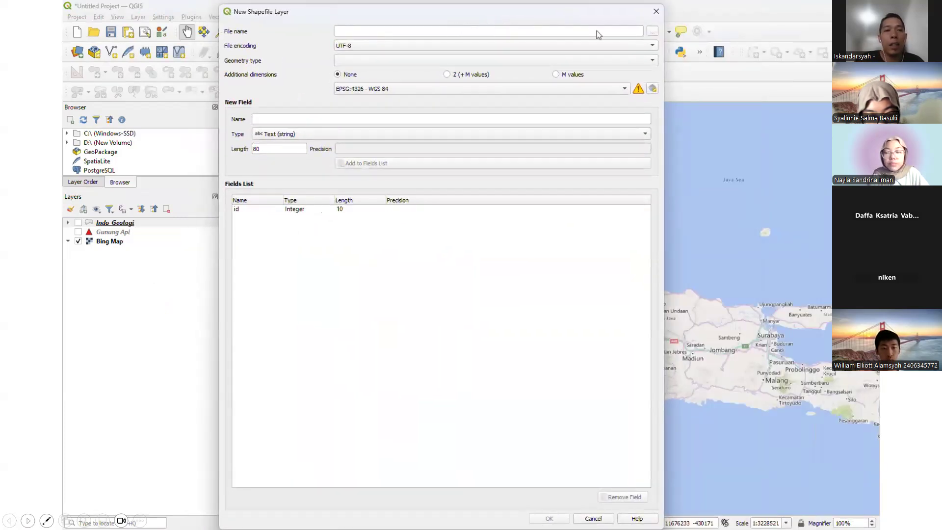
left_click(649, 32)
left_click_drag(440, 12, 429, 20)
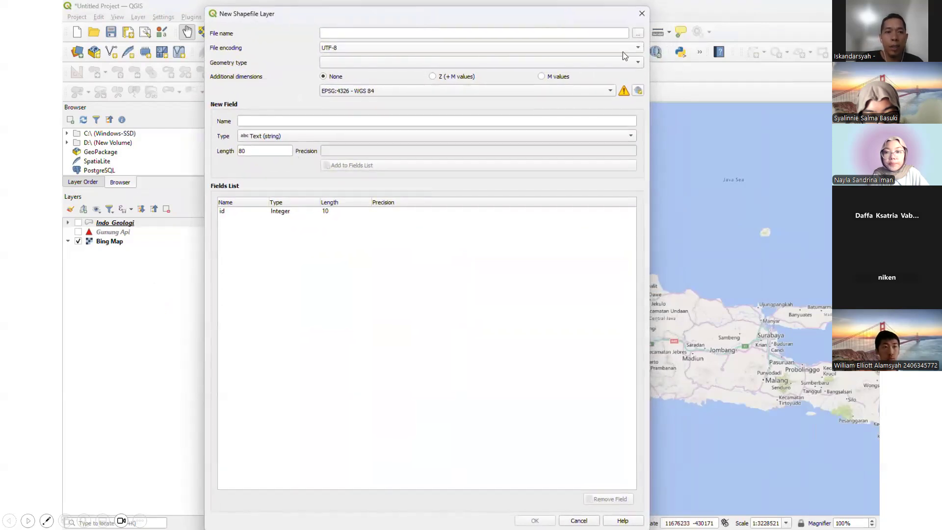
left_click(638, 33)
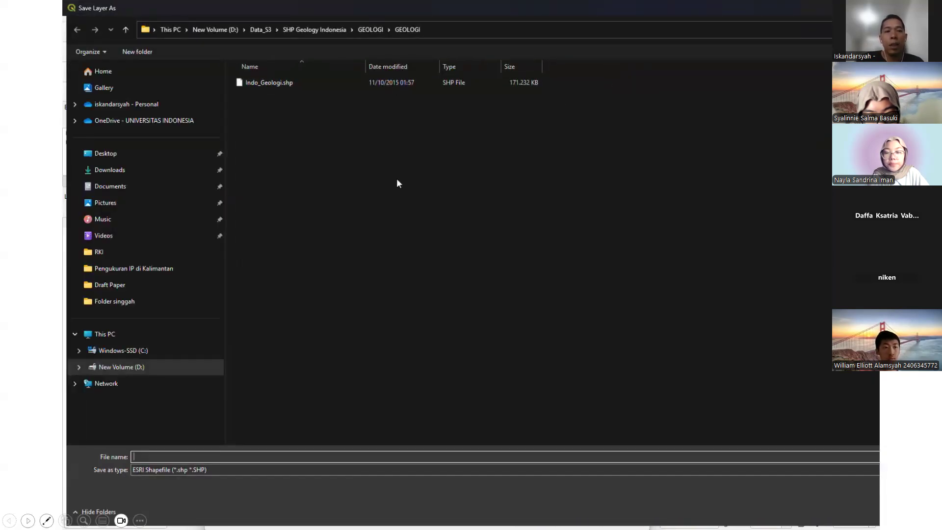
key("Escape")
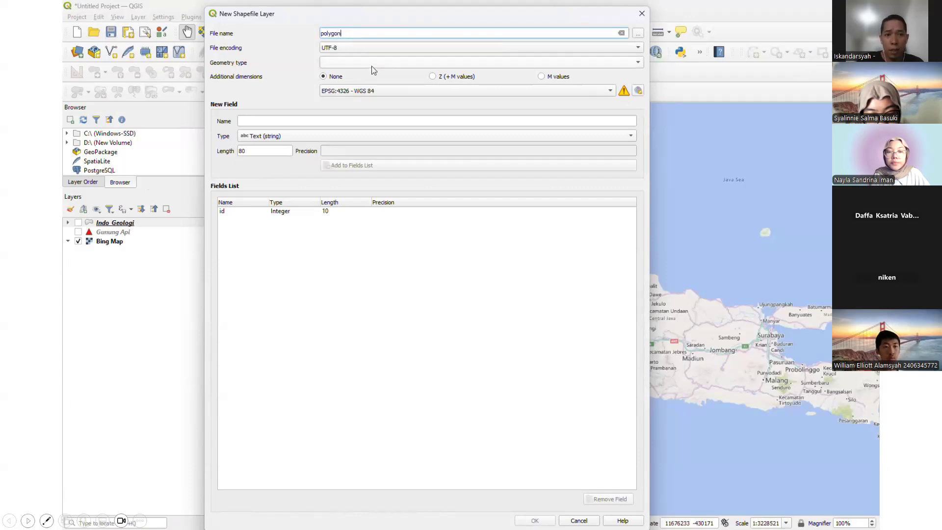
Set the new shapefile's geometry type to LineString and create the layer
left_click(372, 65)
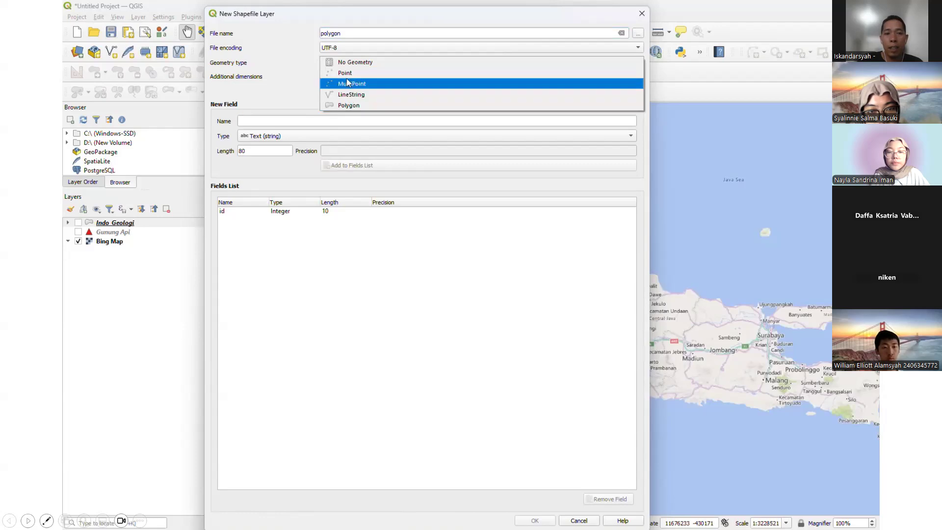
left_click(347, 95)
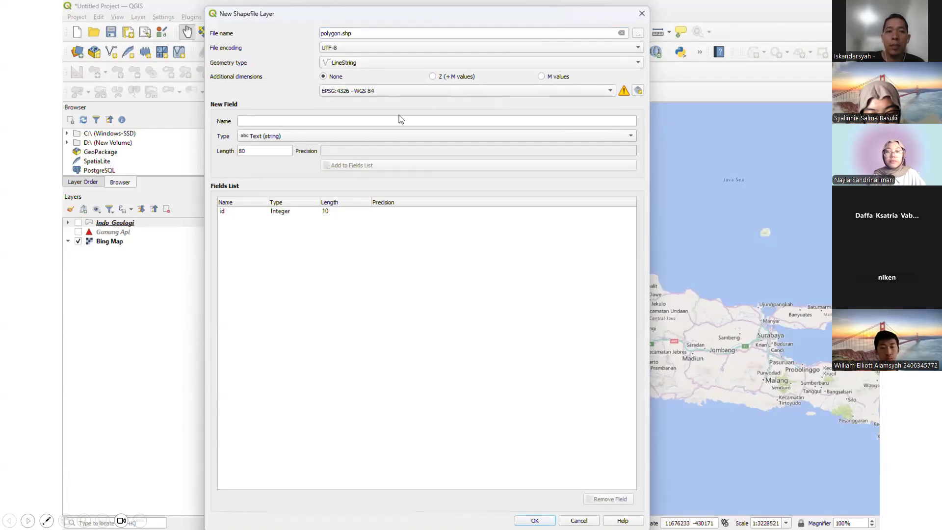
left_click(535, 520)
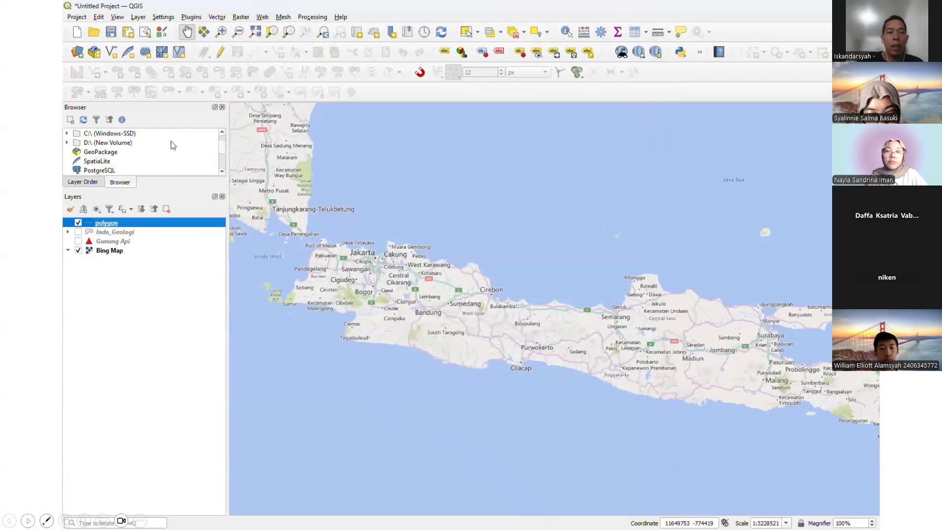
Digitize a bent open line in the polygon layer from near Samarang via Leles to east of Cicalengka, give it id 0, and end editing with changes saved
left_click(218, 53)
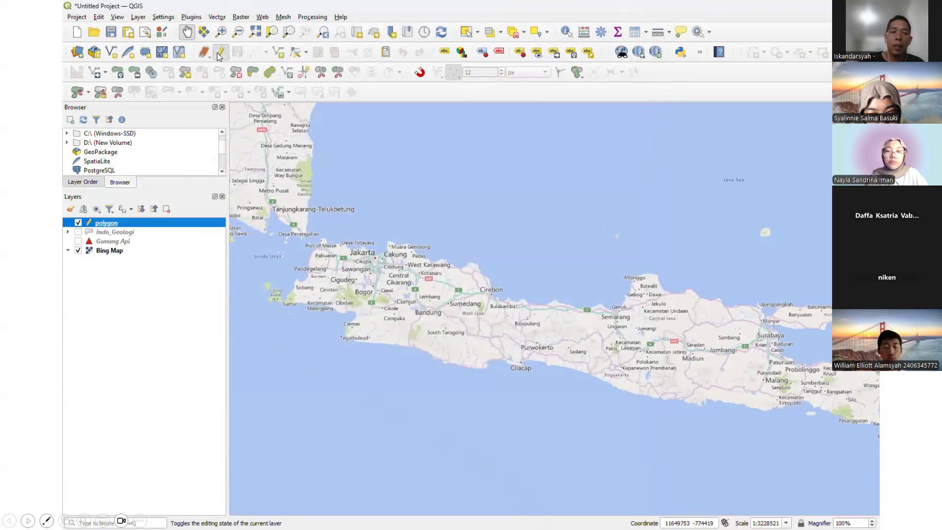
left_click(254, 53)
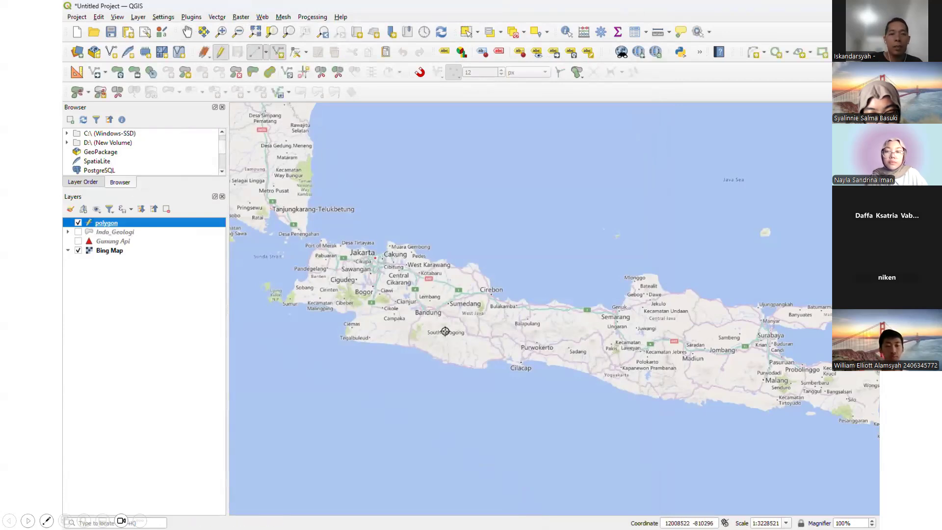
scroll(445, 332, "up", 3)
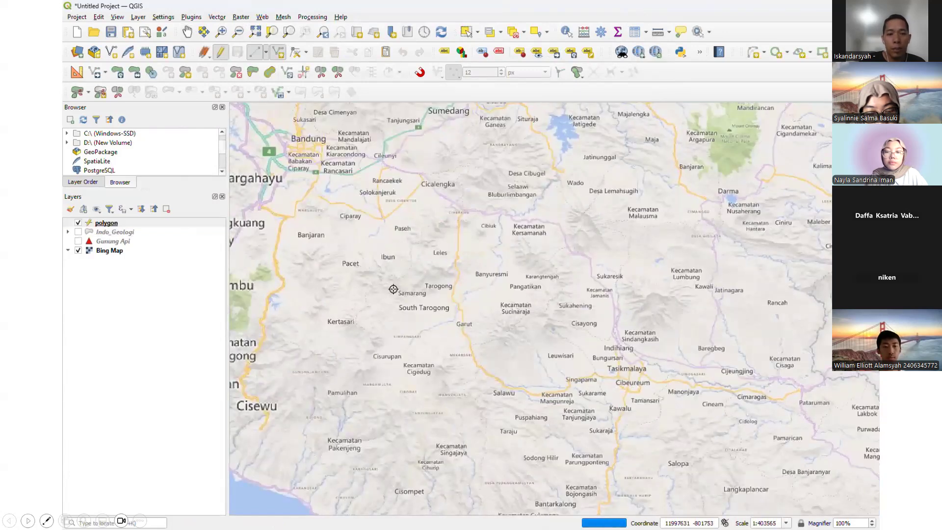
left_click(443, 258)
left_click(524, 268)
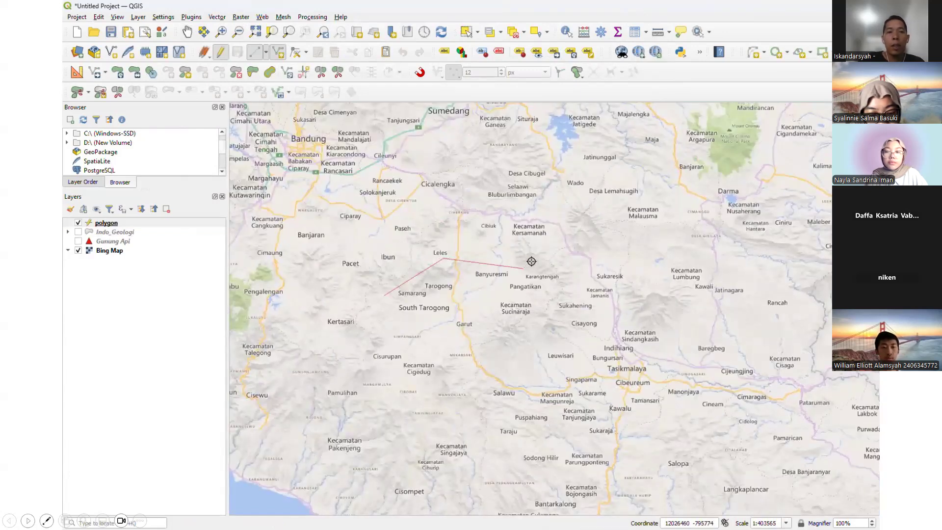
left_click(521, 195)
left_click(473, 169)
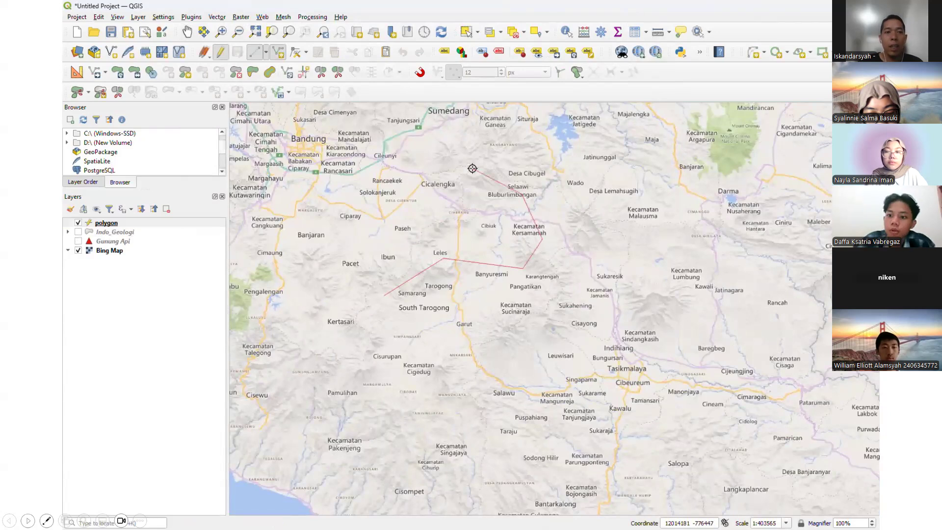
right_click(472, 168)
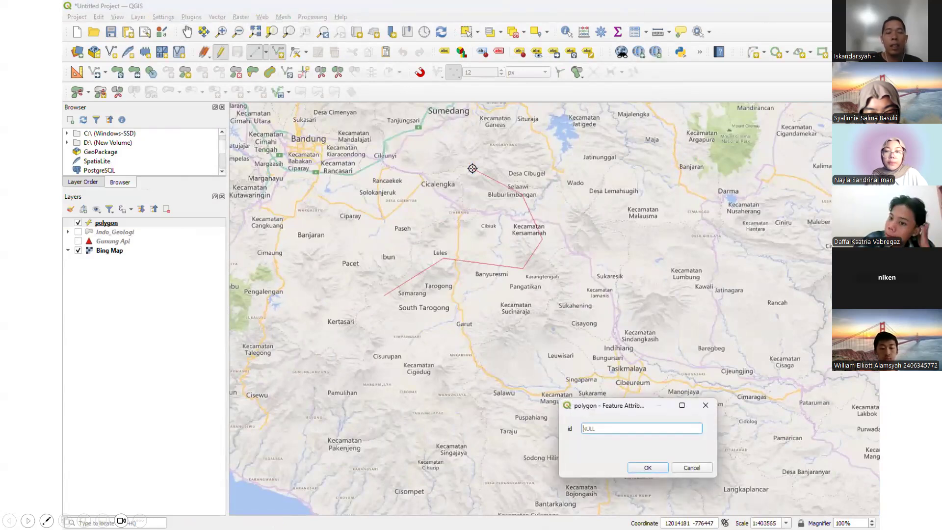
type("0")
key("Return")
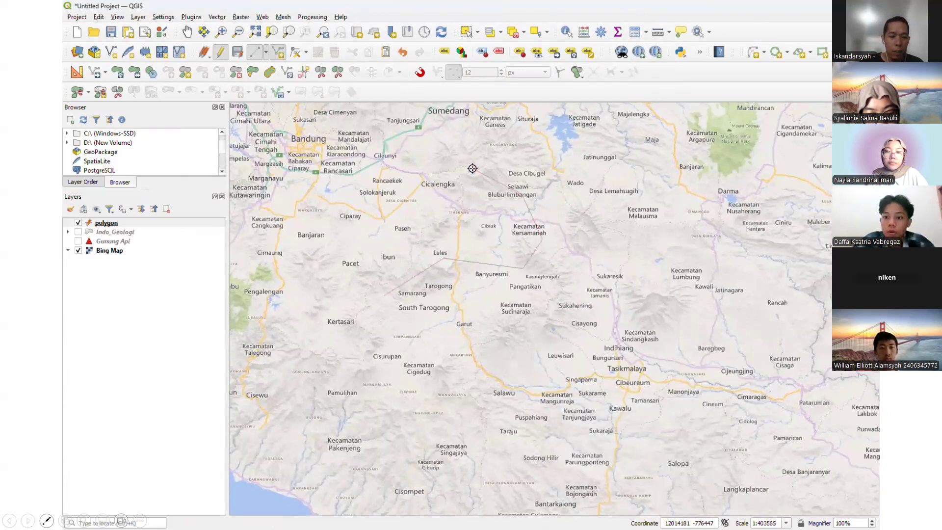
left_click(218, 55)
left_click(47, 520)
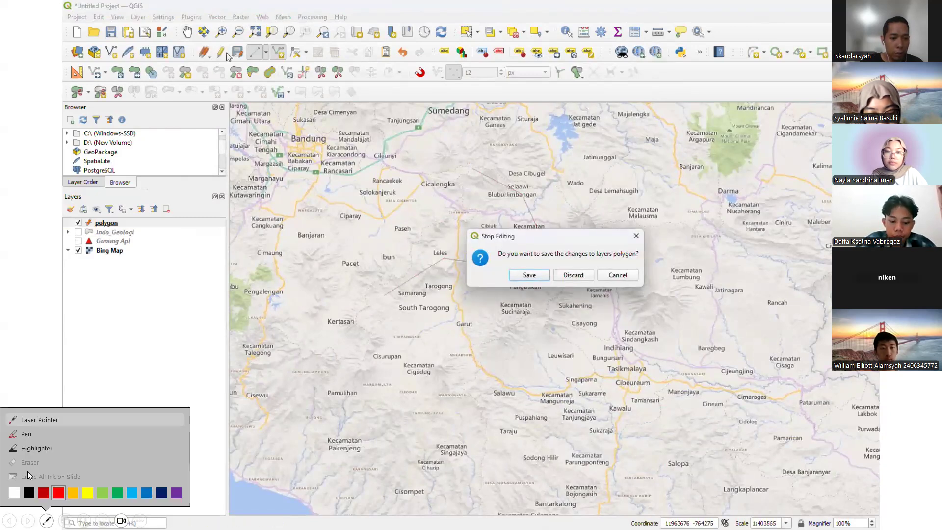
left_click(37, 422)
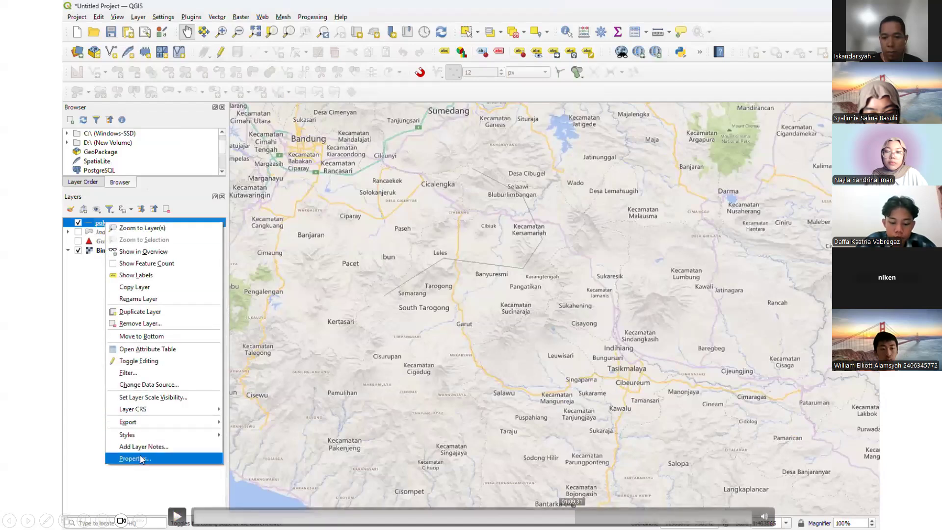
left_click_drag(546, 516, 445, 516)
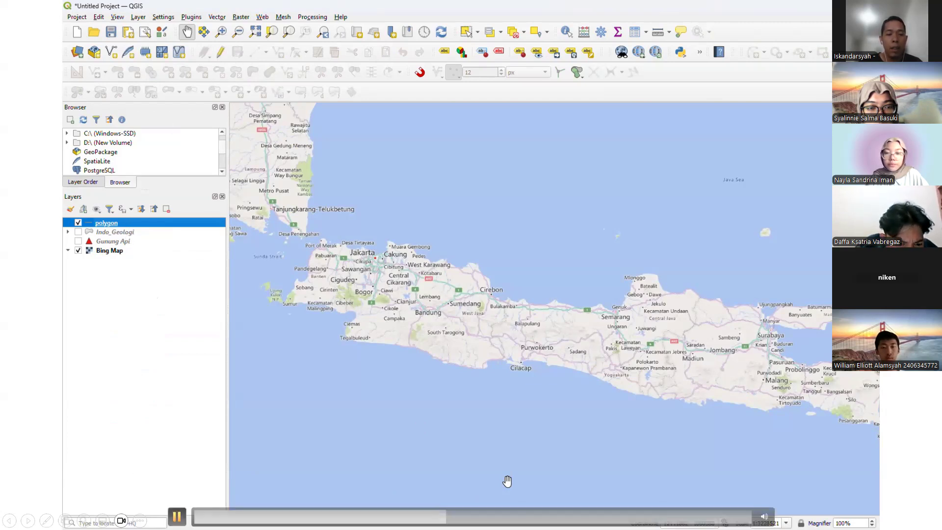
left_click(219, 53)
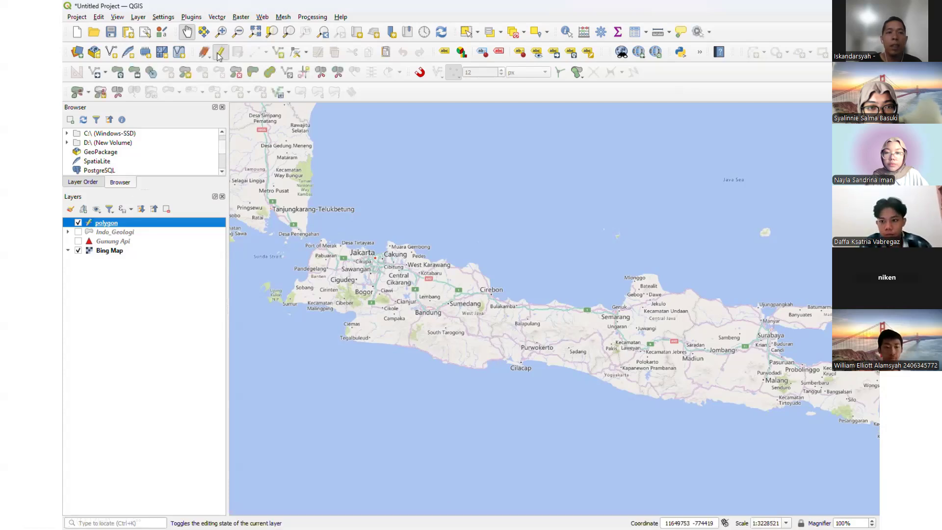
left_click(254, 52)
scroll(444, 331, "up", 3)
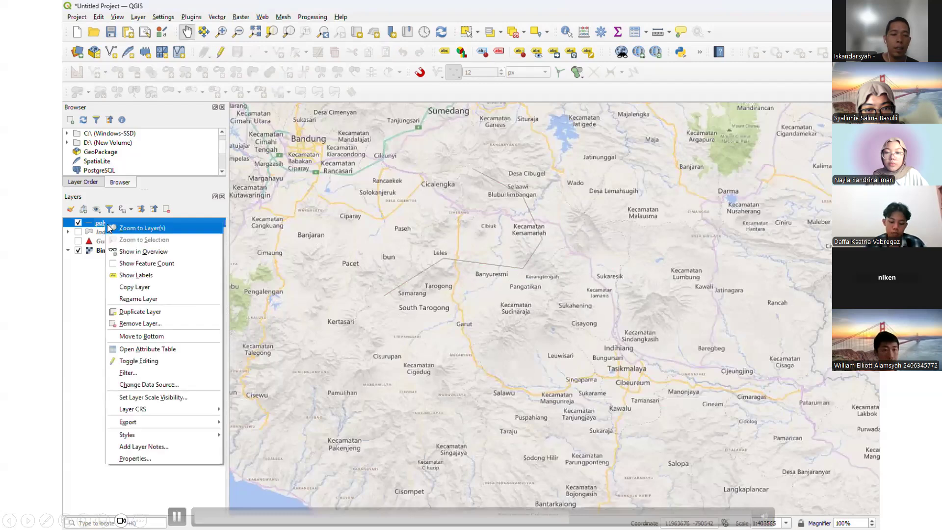
left_click(177, 516)
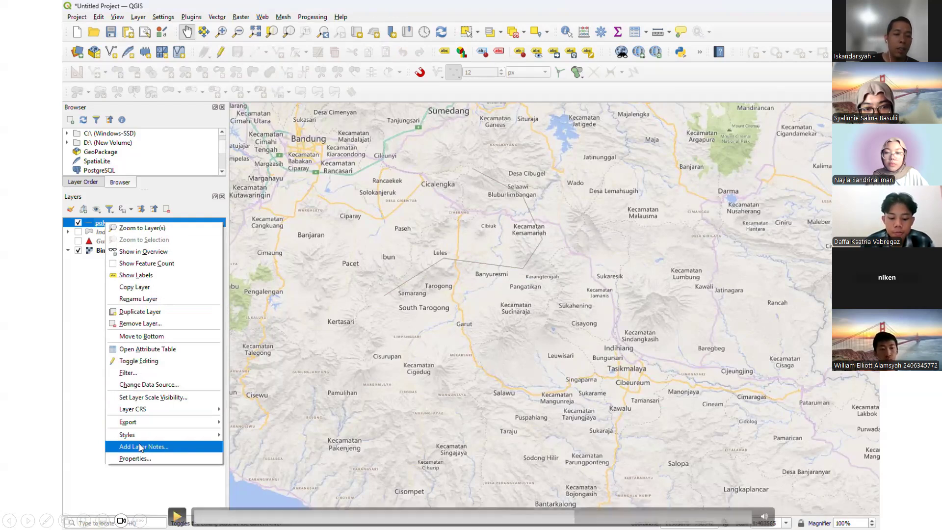
key("space")
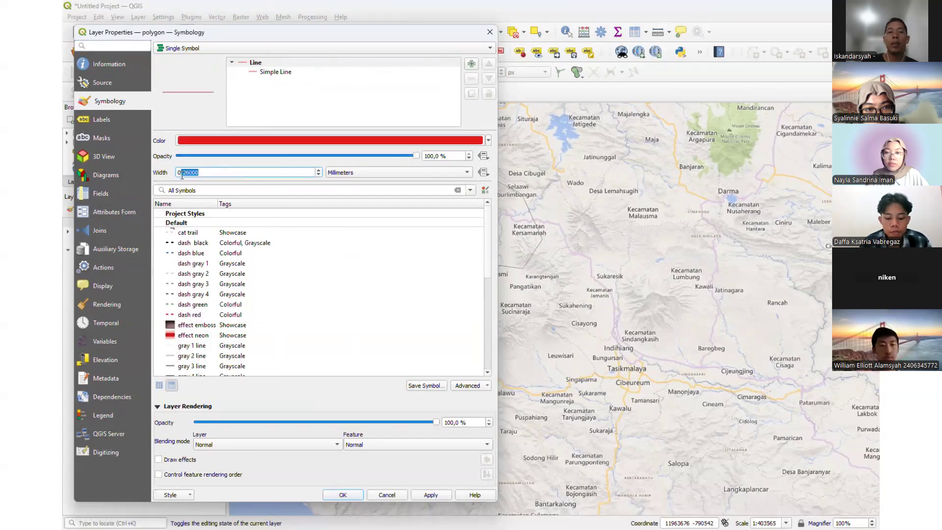
Color the polygon layer's line red, increase its width and apply the symbology
left_click(431, 494)
left_click(364, 495)
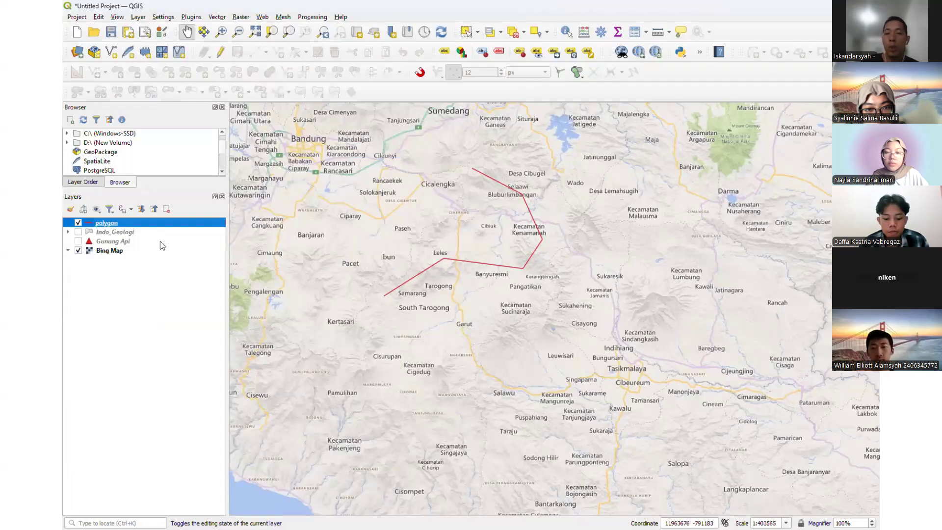
Examine the attribute table of the polygon layer, then close it
right_click(98, 224)
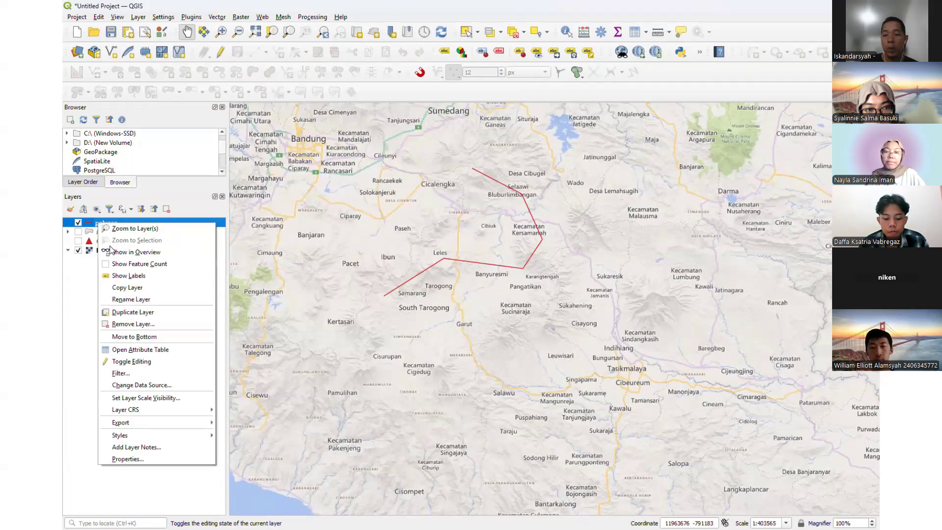
left_click(136, 350)
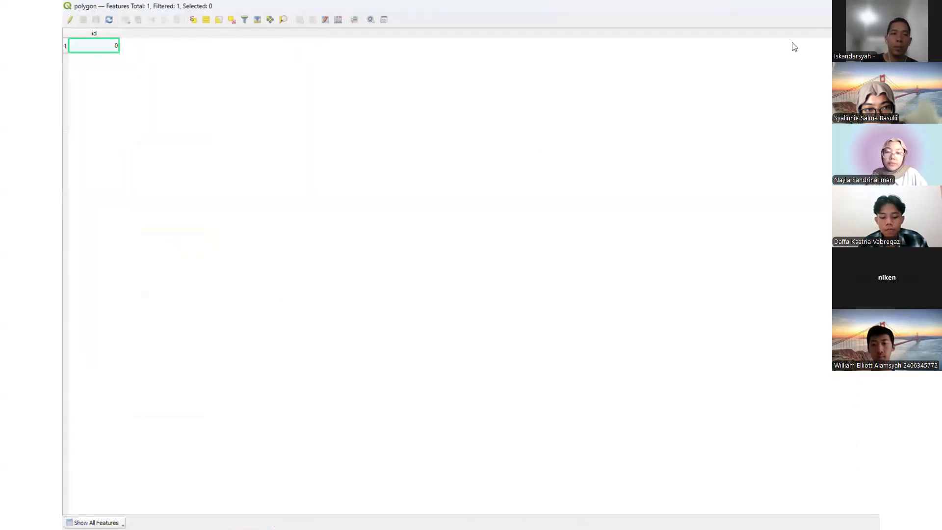
left_click(850, 6)
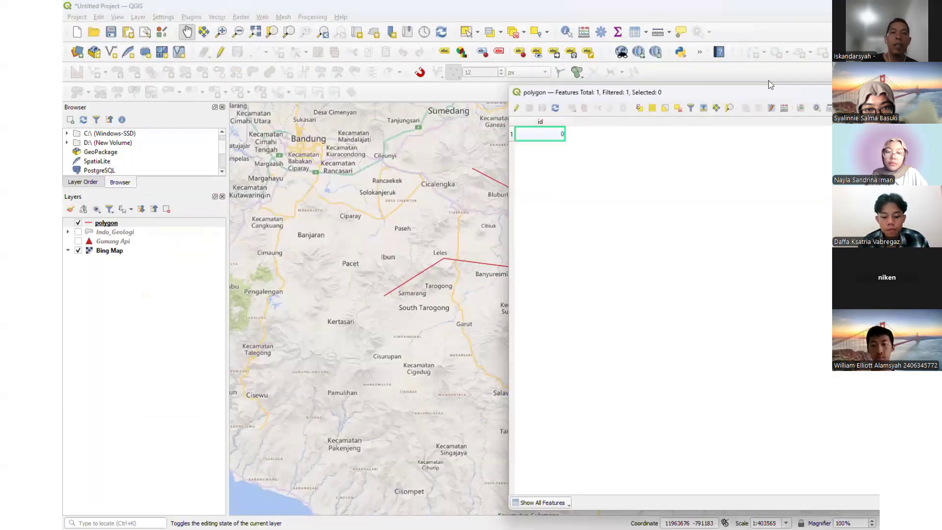
left_click_drag(694, 93, 441, 82)
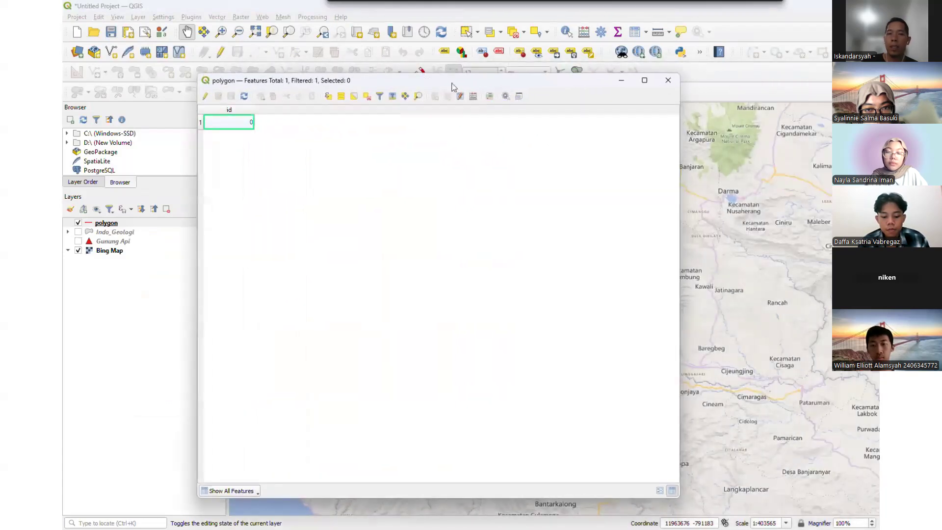
left_click(668, 80)
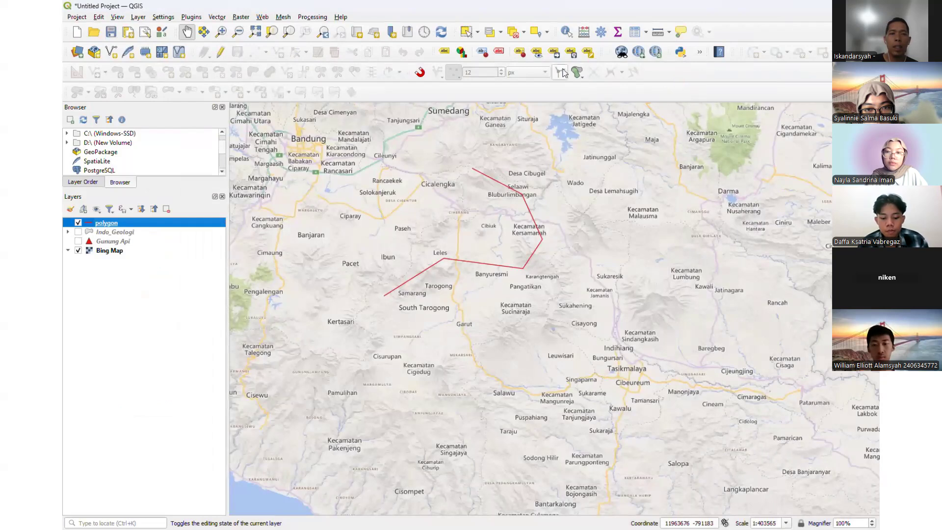
Create a new shapefile layer named point with Point geometry type
left_click(522, 22)
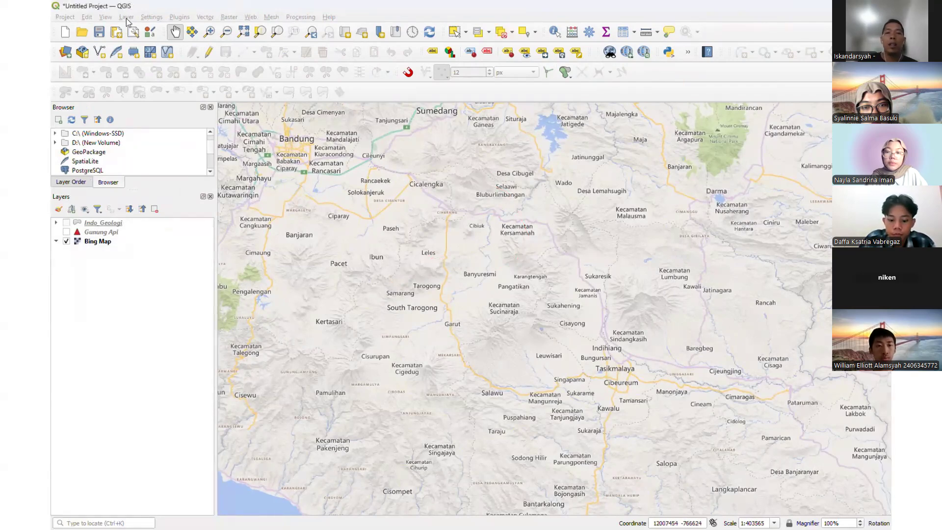
left_click(126, 18)
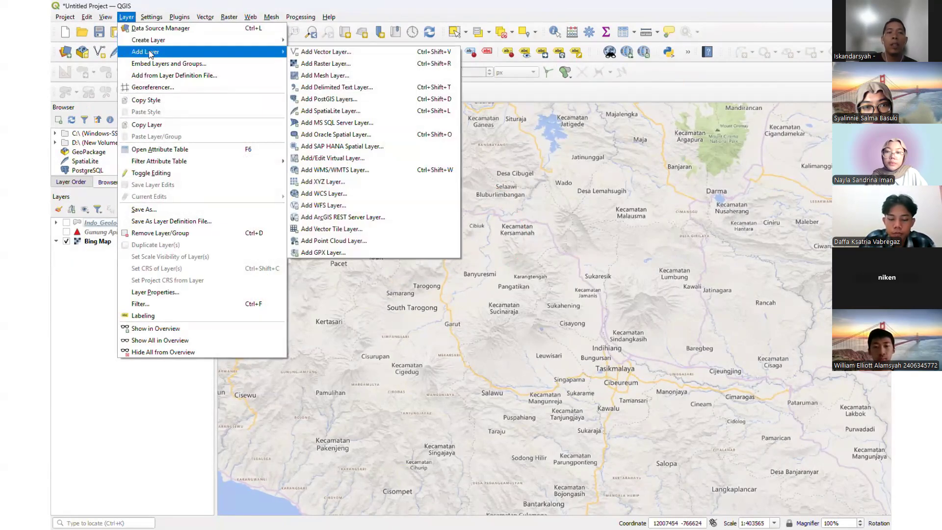
mouse_move(156, 44)
left_click(326, 52)
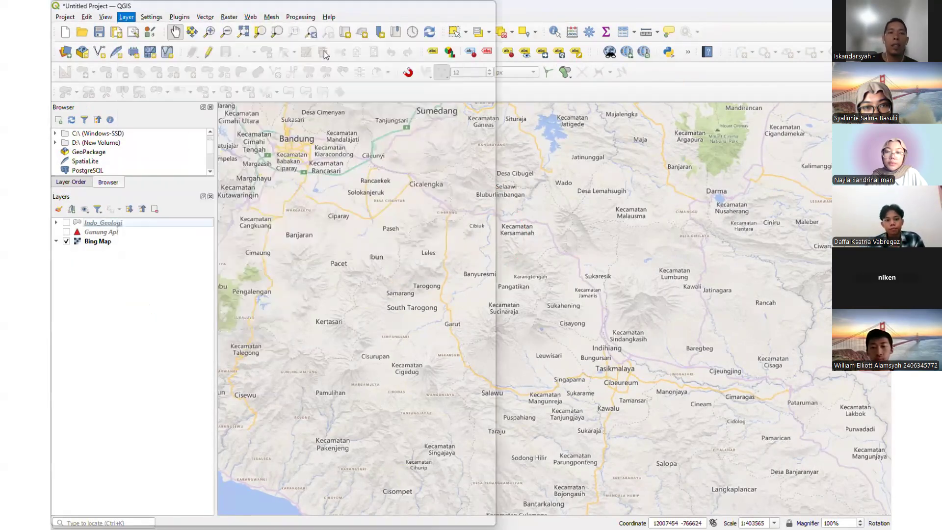
left_click(356, 34)
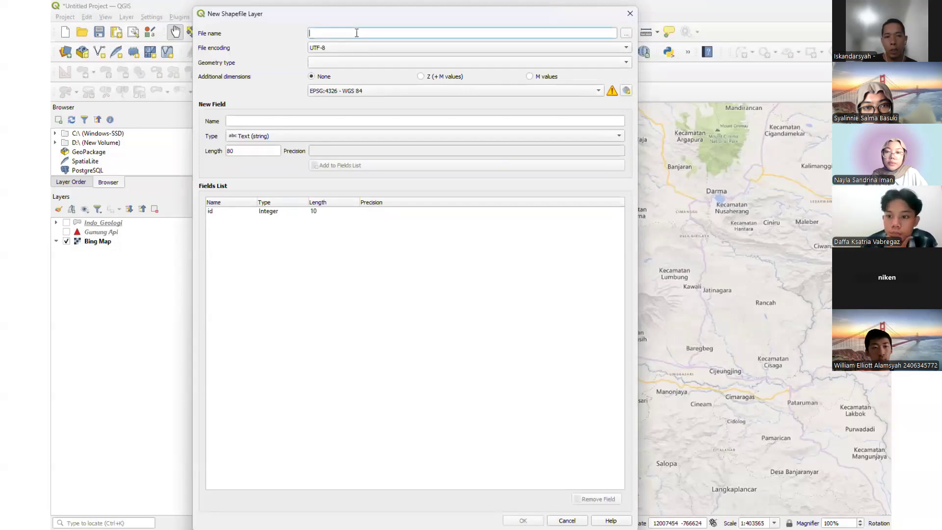
type("point")
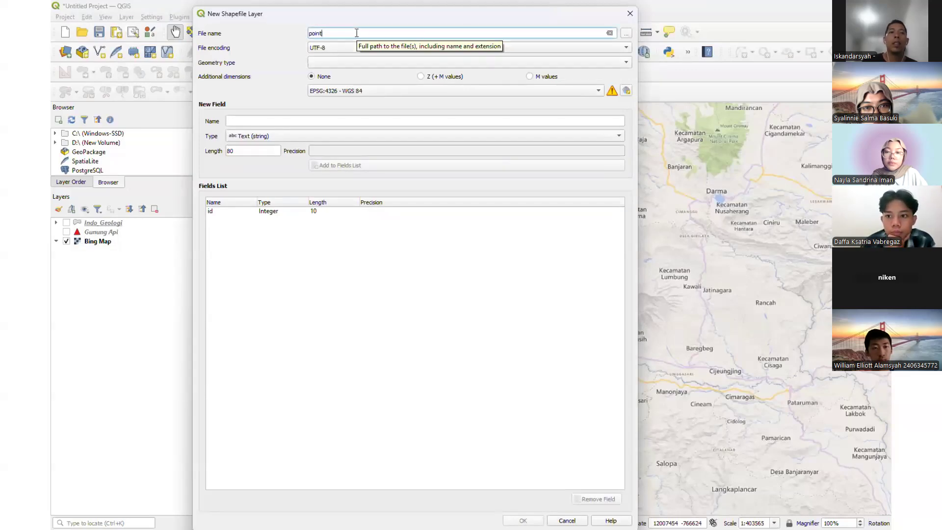
left_click(319, 62)
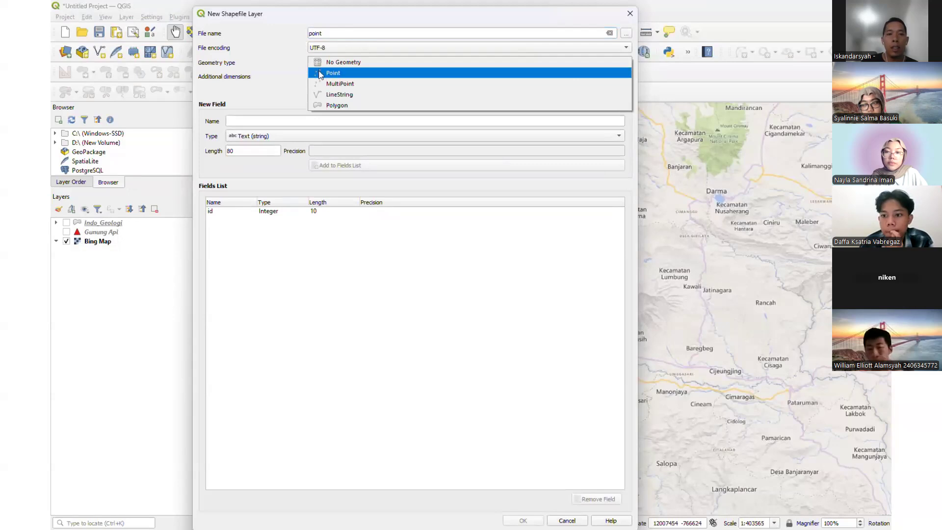
left_click(320, 73)
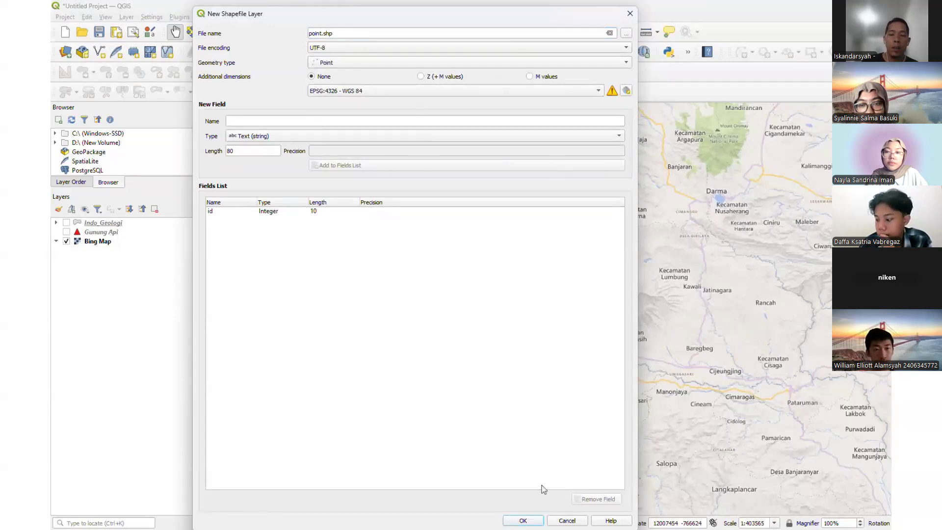
left_click(539, 519)
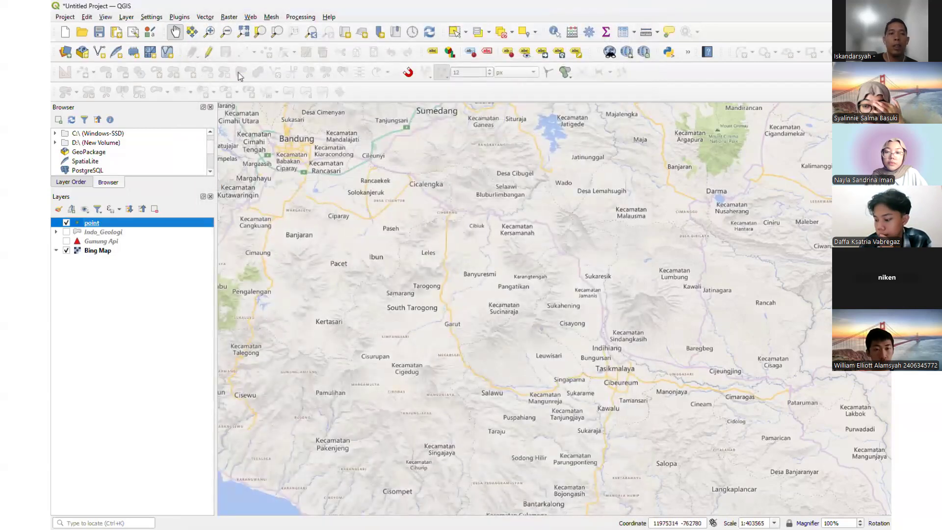
Start editing the point layer and add a point just above Samarang with id 0 and one at Kecamatan Sucinaraja with id 1
left_click(209, 53)
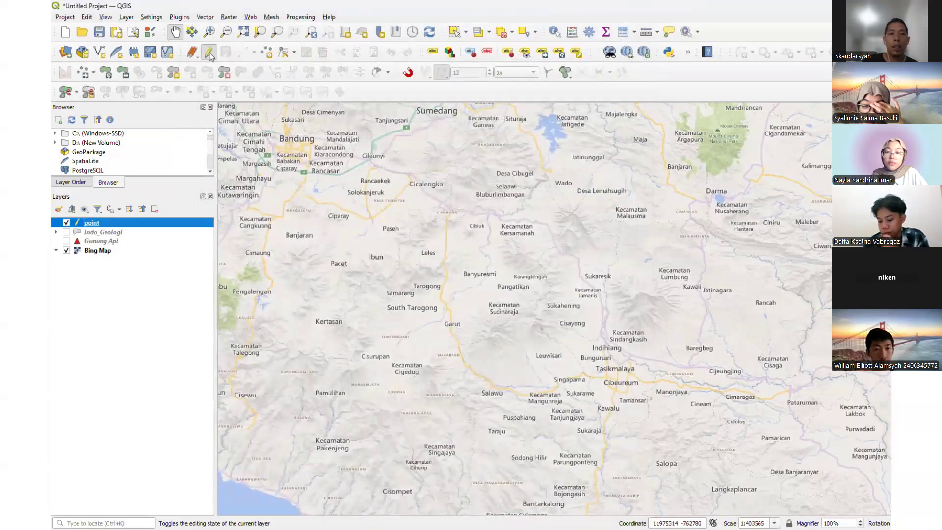
left_click(266, 53)
left_click(397, 283)
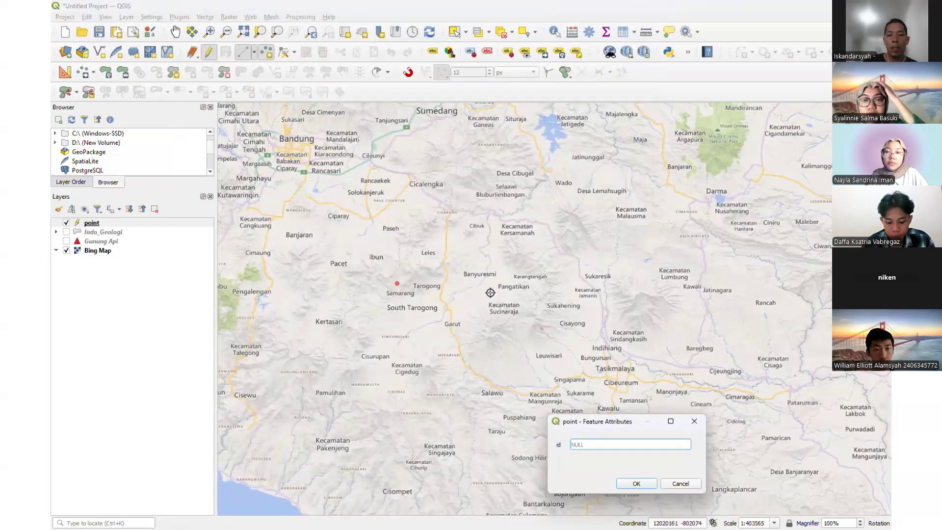
type("0")
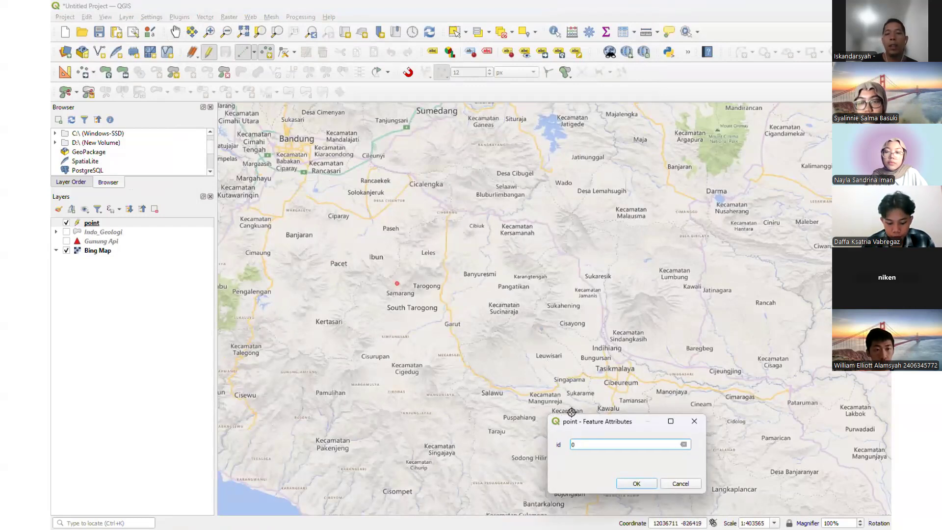
key("Return")
left_click(504, 310)
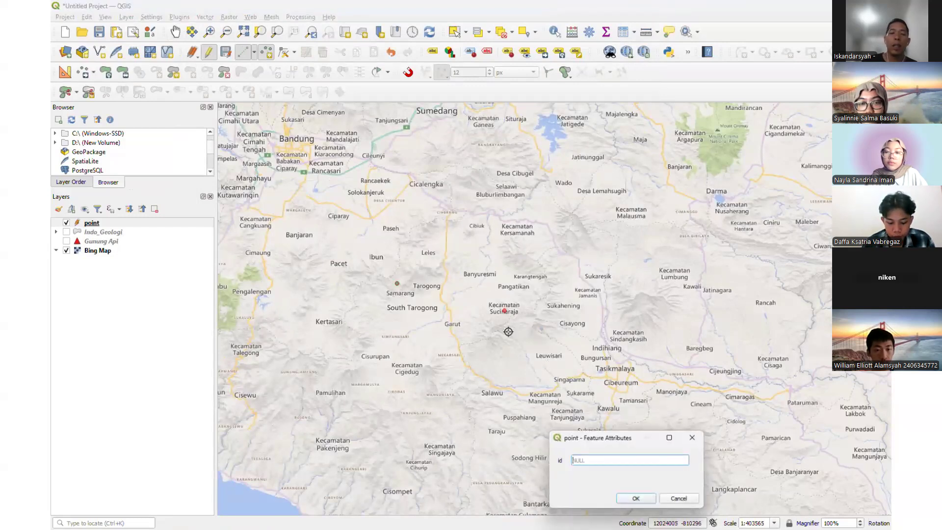
type("1")
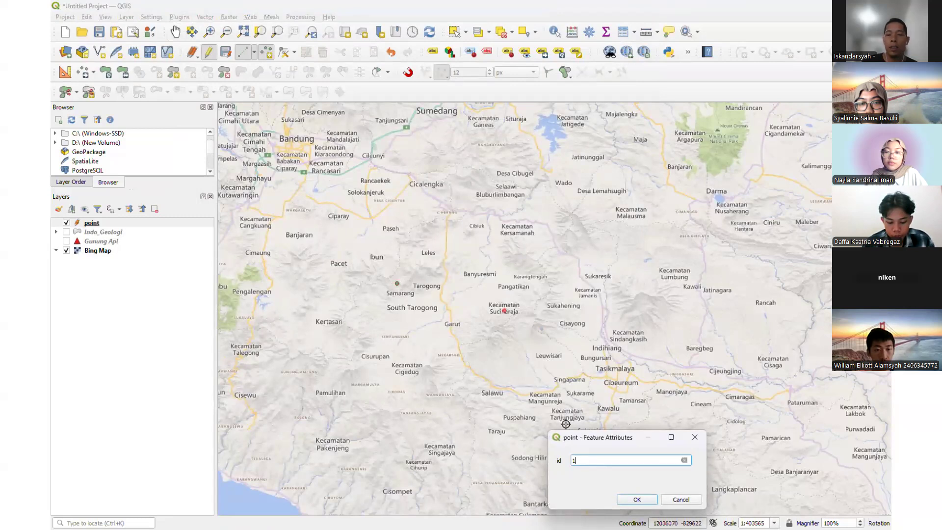
left_click(627, 499)
Add a point southwest of Kecamatan Kersamanah with id 2 and one north of Sukaresik with id 4, and end editing with changes saved
left_click(489, 240)
type("3")
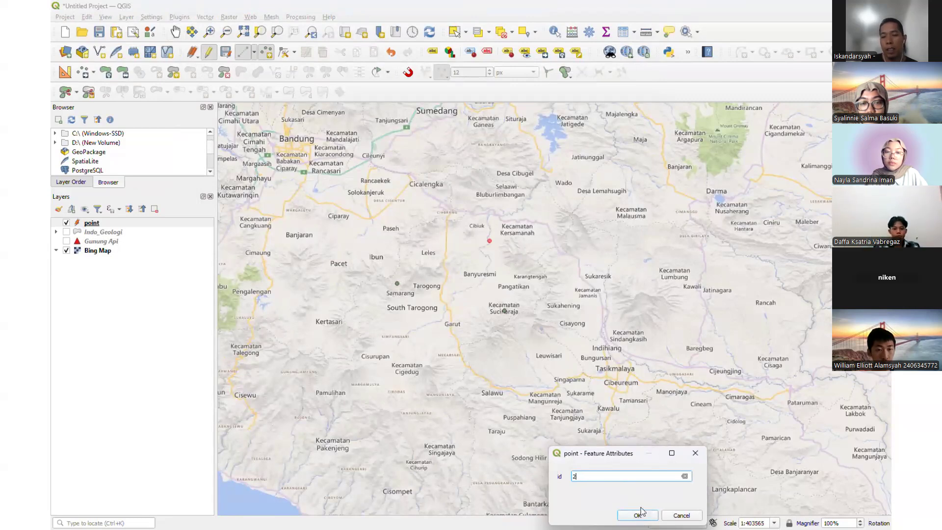
left_click(638, 514)
left_click(587, 251)
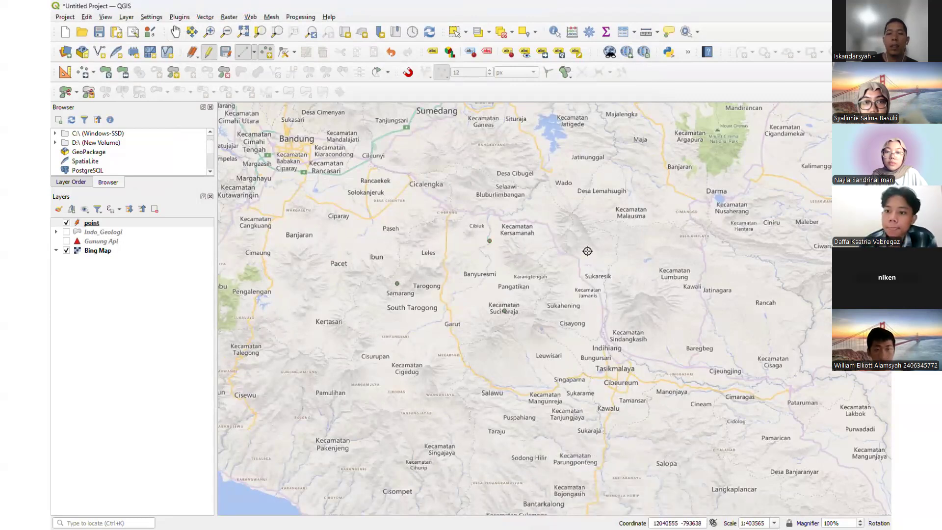
type("4")
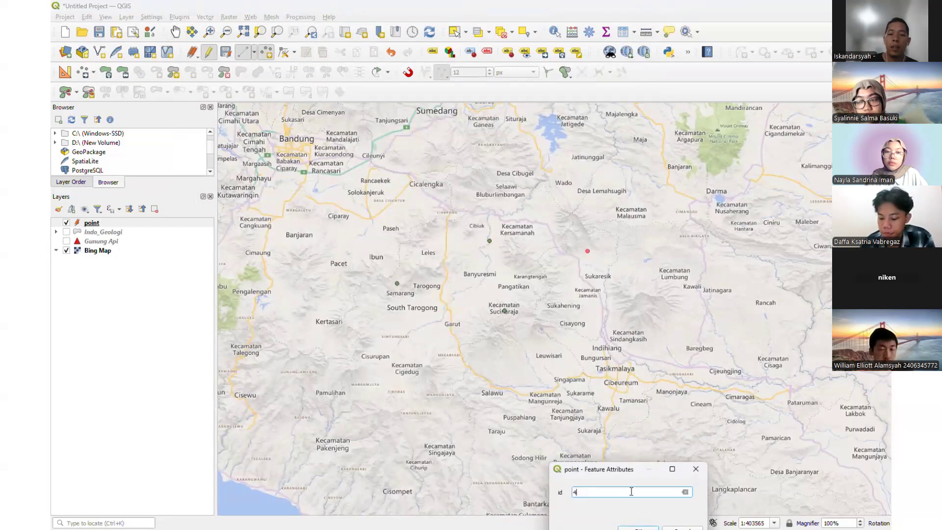
left_click_drag(637, 470, 630, 401)
left_click(633, 462)
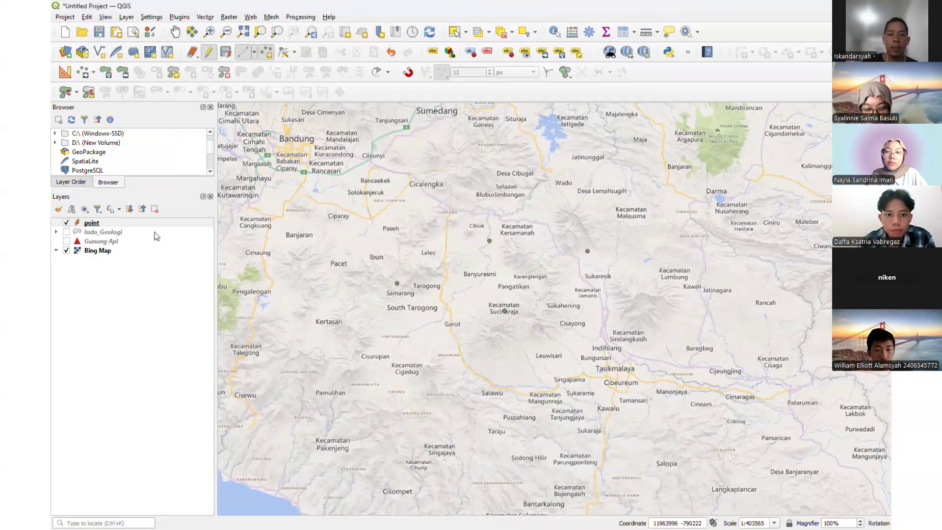
left_click(208, 52)
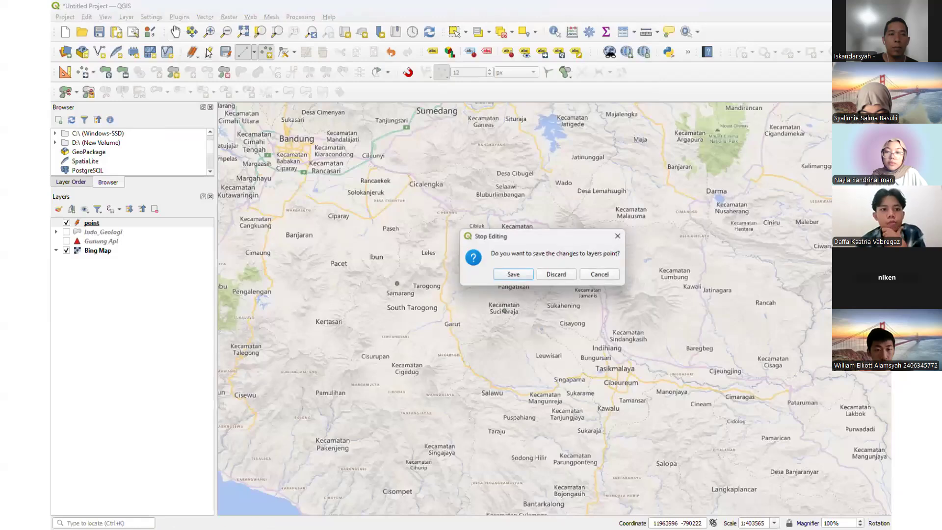
left_click(513, 274)
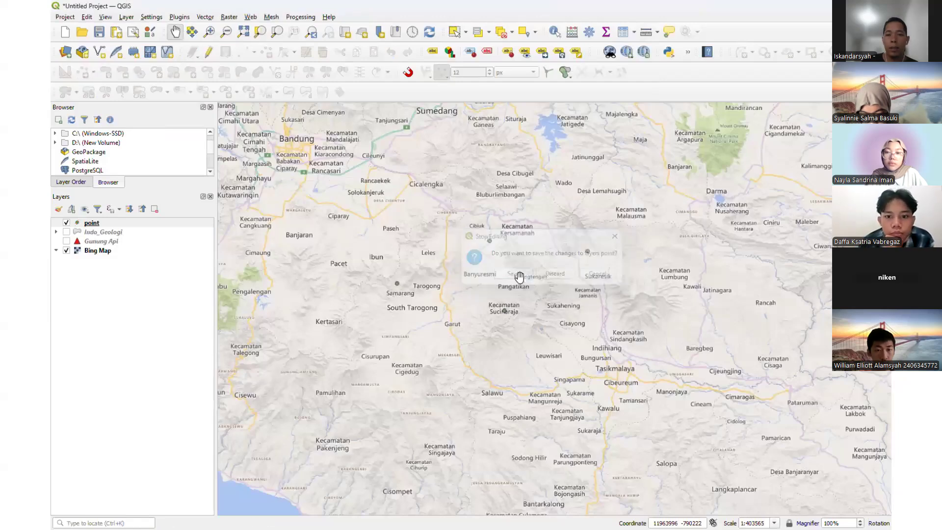
Color the point layer's markers red (#e31a1c), set their size to 4 mm and apply the symbology
right_click(95, 223)
left_click(122, 459)
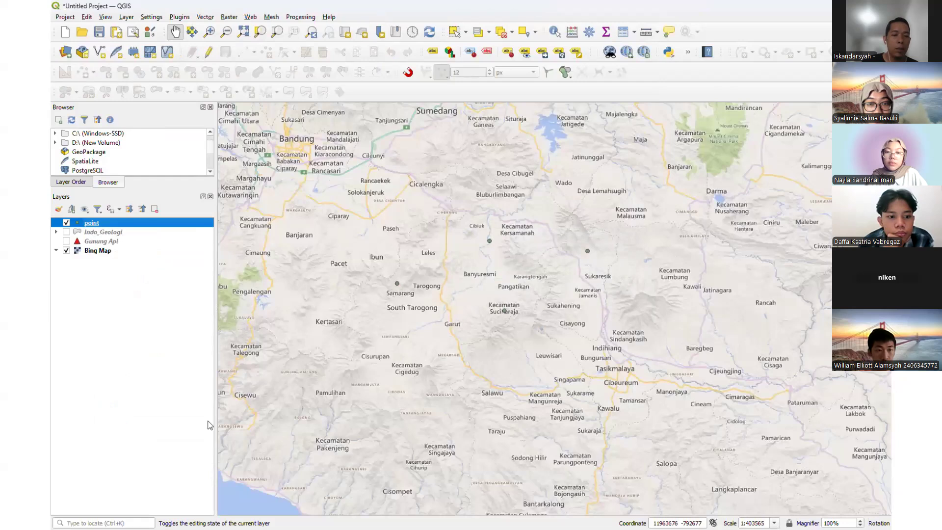
left_click(276, 144)
scroll(206, 201, "down", 2)
left_click(175, 190)
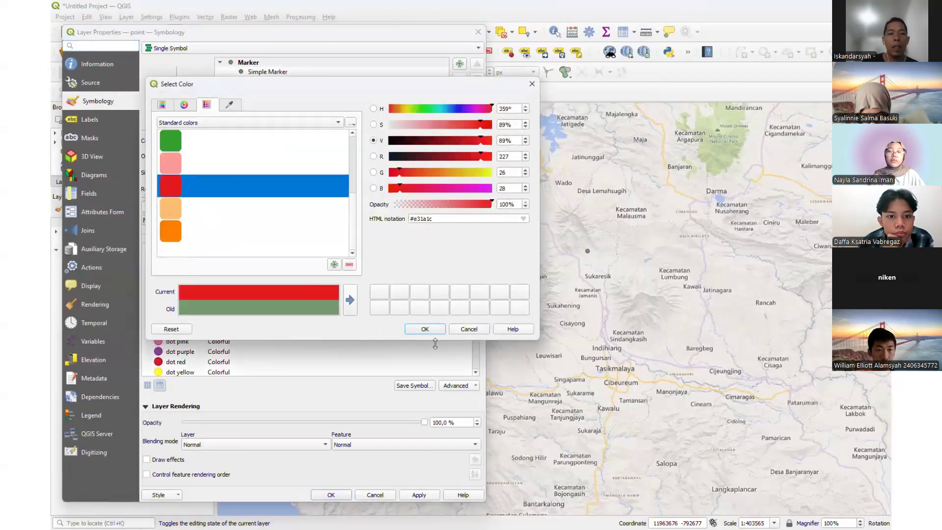
left_click(425, 328)
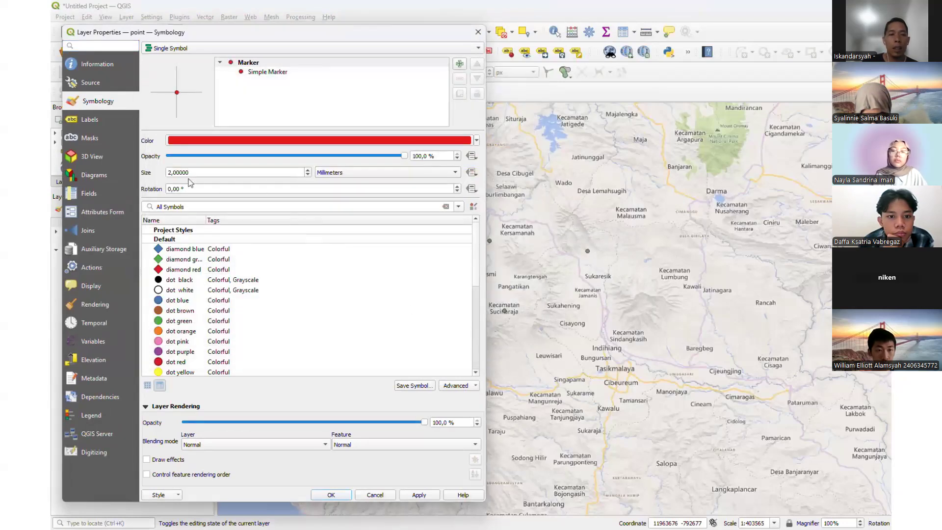
left_click(170, 172)
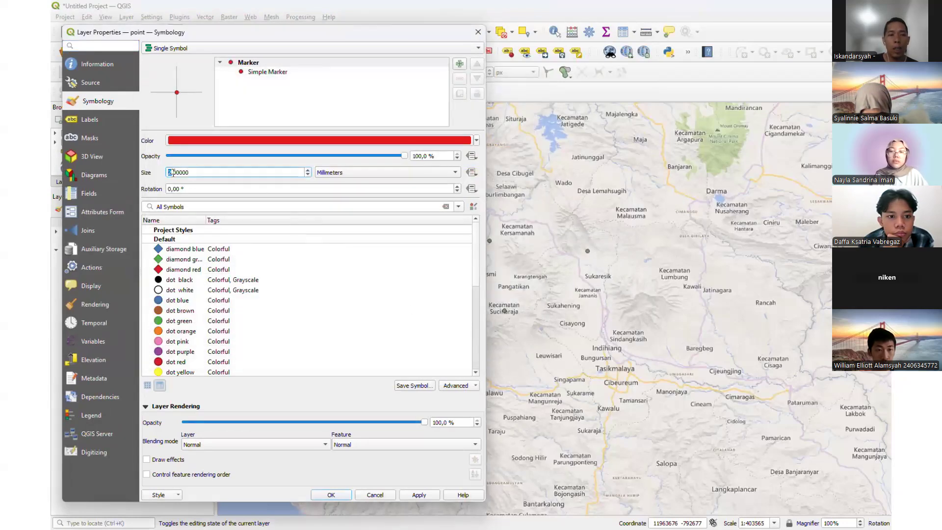
type("4")
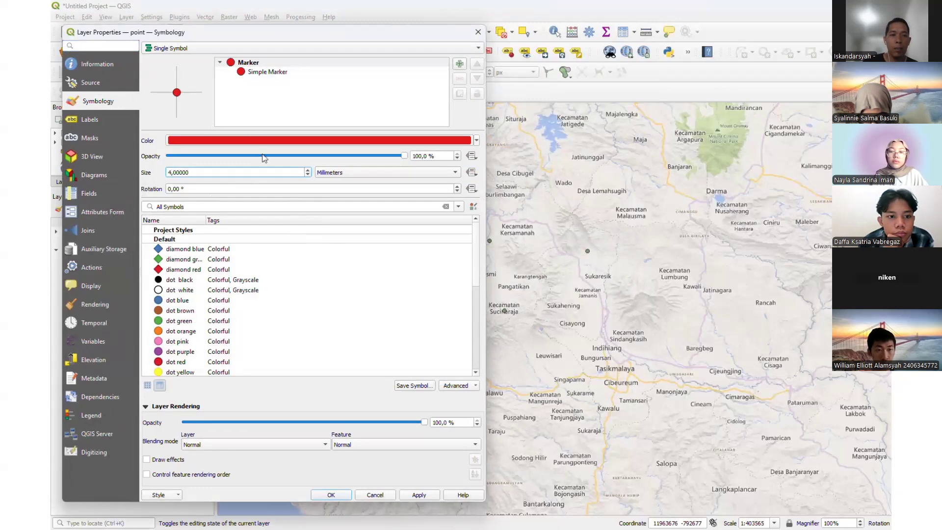
left_click(409, 497)
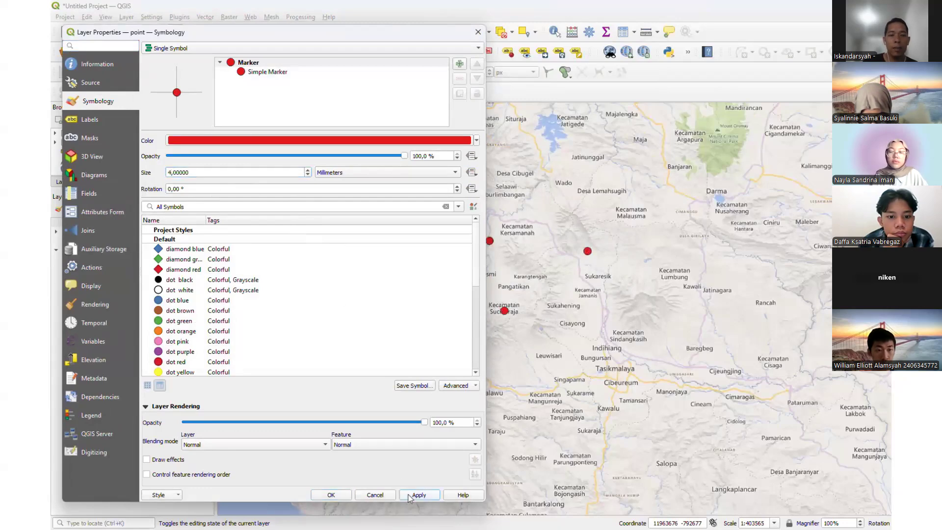
left_click(331, 494)
Change the fourth feature's id to 3 in the point layer's attribute table with editing enabled
right_click(89, 221)
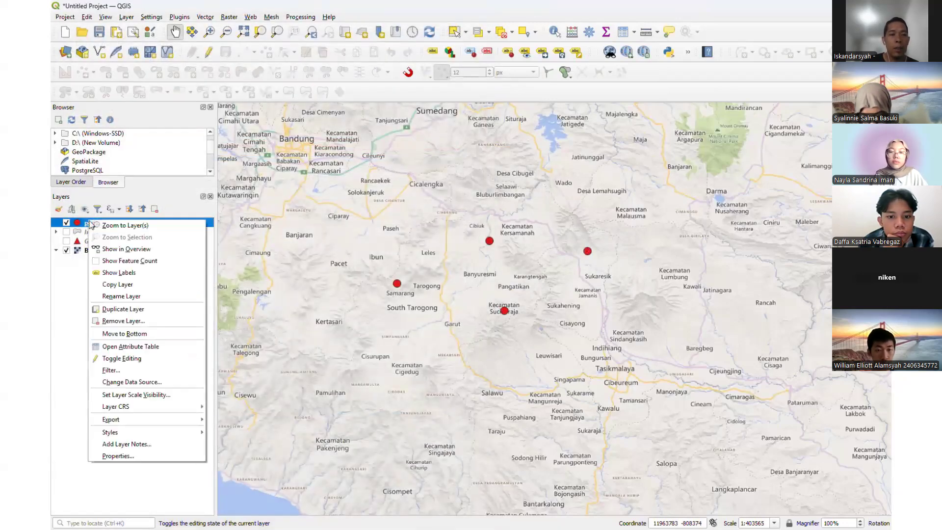
left_click(138, 346)
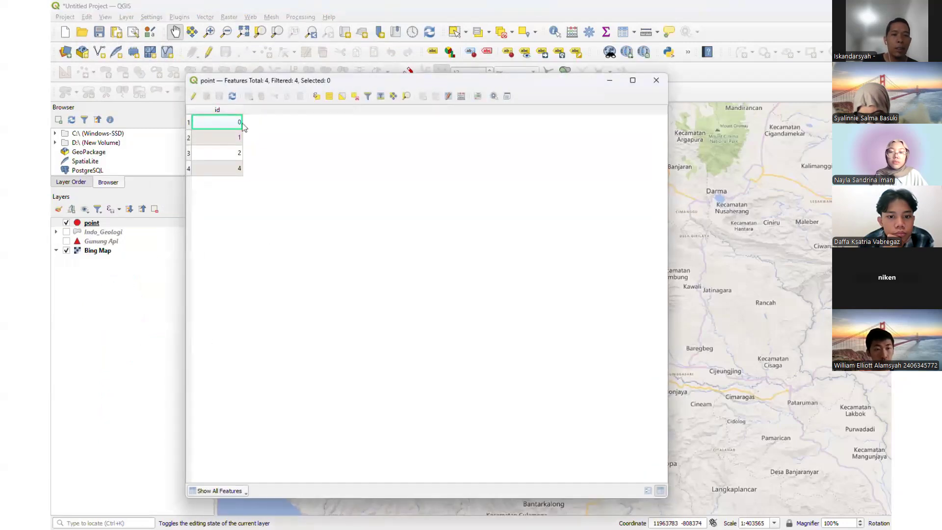
left_click(234, 170)
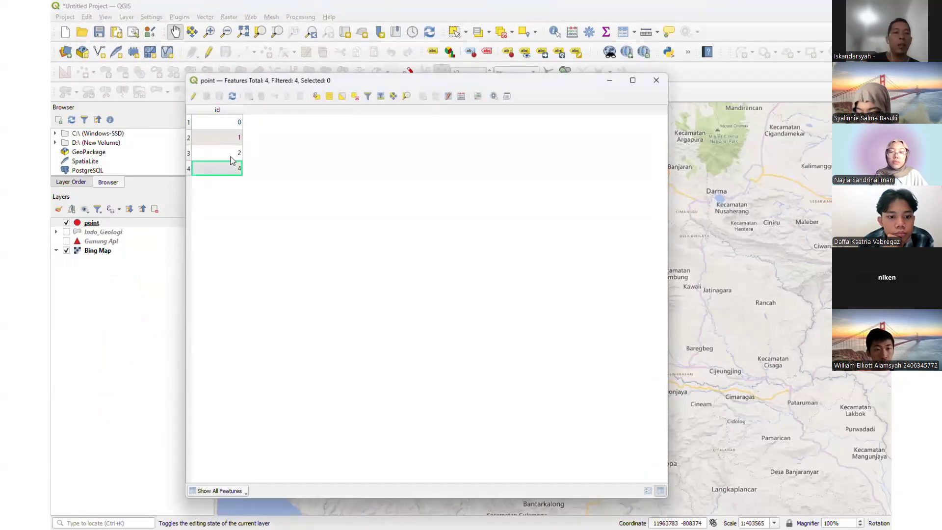
left_click(193, 96)
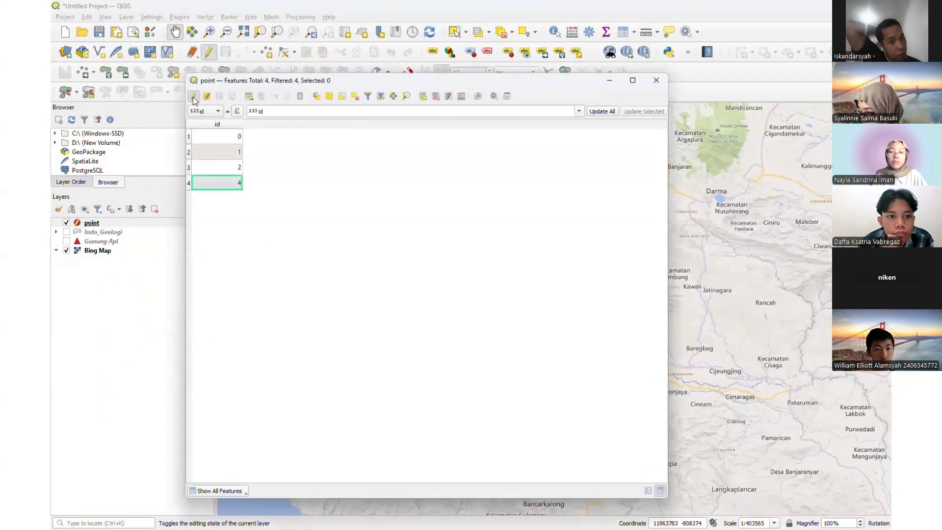
double_click(237, 186)
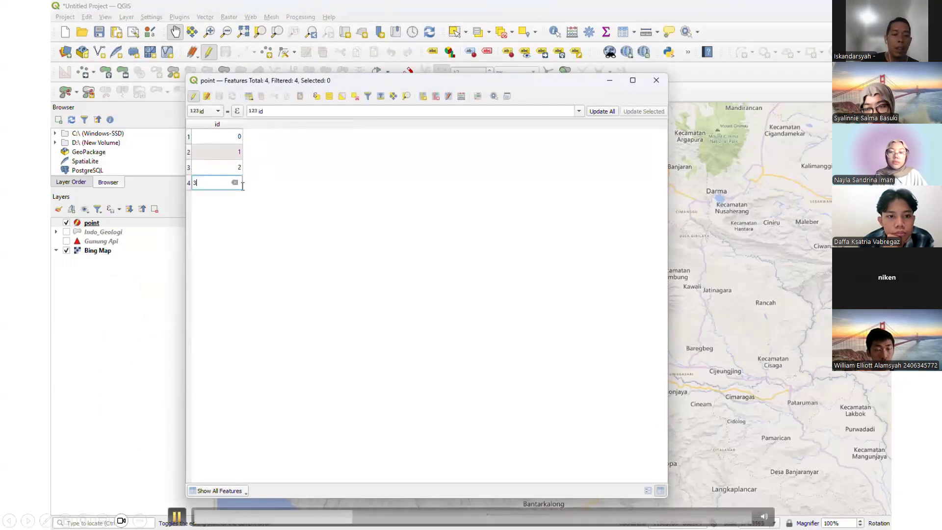
type("3")
left_click(277, 221)
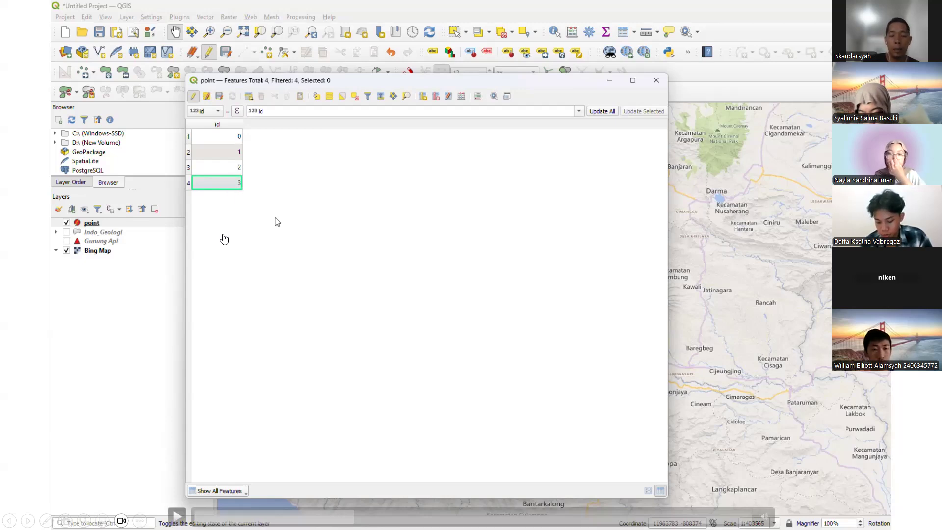
left_click(177, 516)
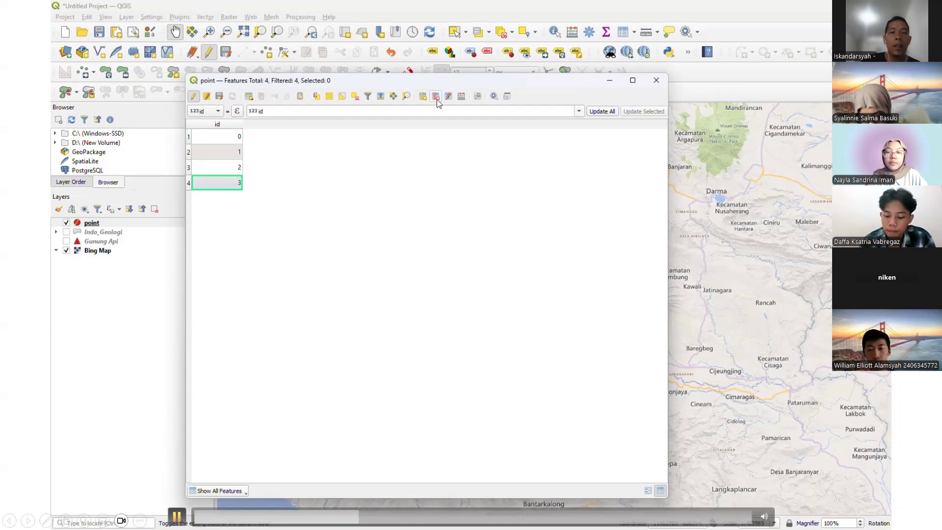
key("Right")
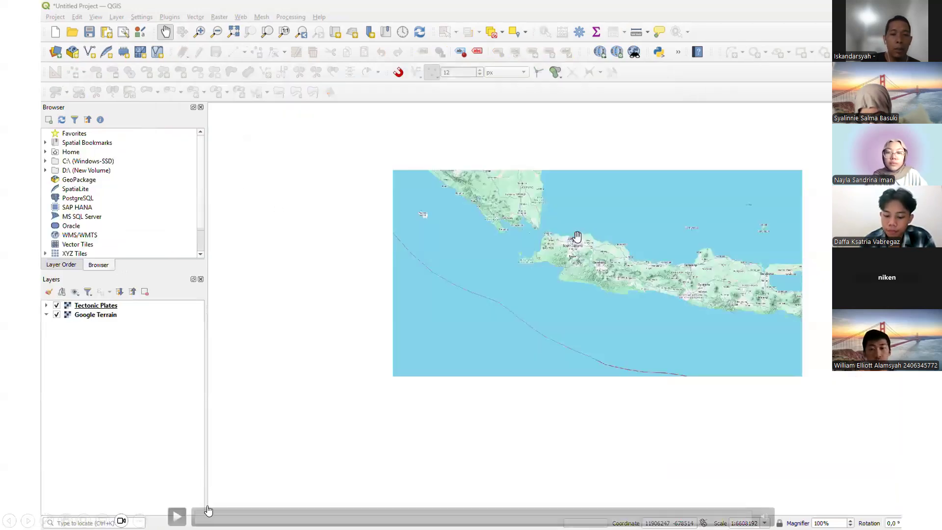
left_click(174, 475)
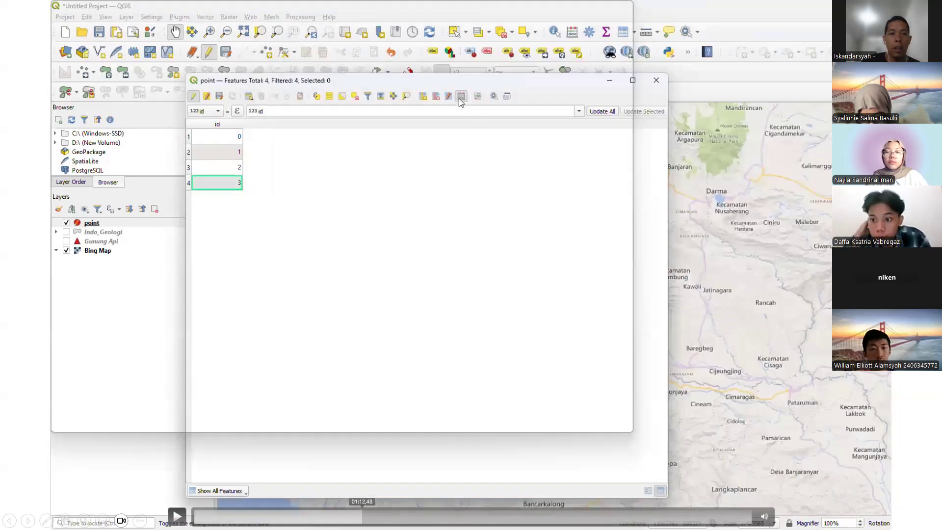
left_click_drag(362, 516, 357, 516)
left_click(177, 516)
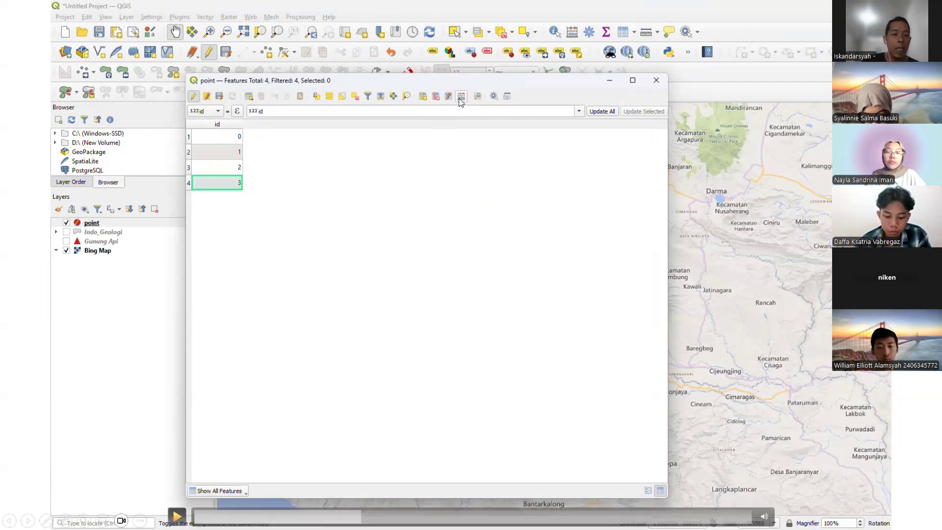
Calculate a new decimal field x:longitud, length 10 and precision 3, in the point layer from the expression $x
left_click(461, 97)
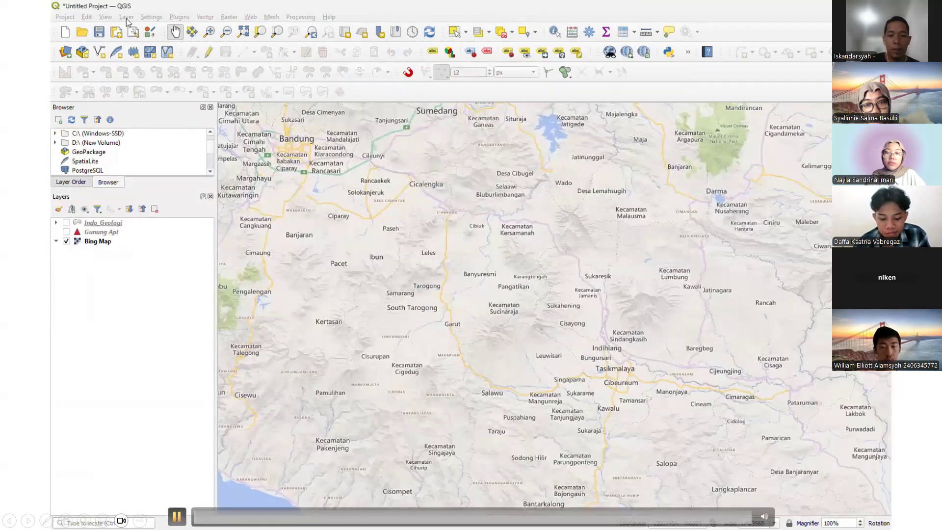
left_click(126, 18)
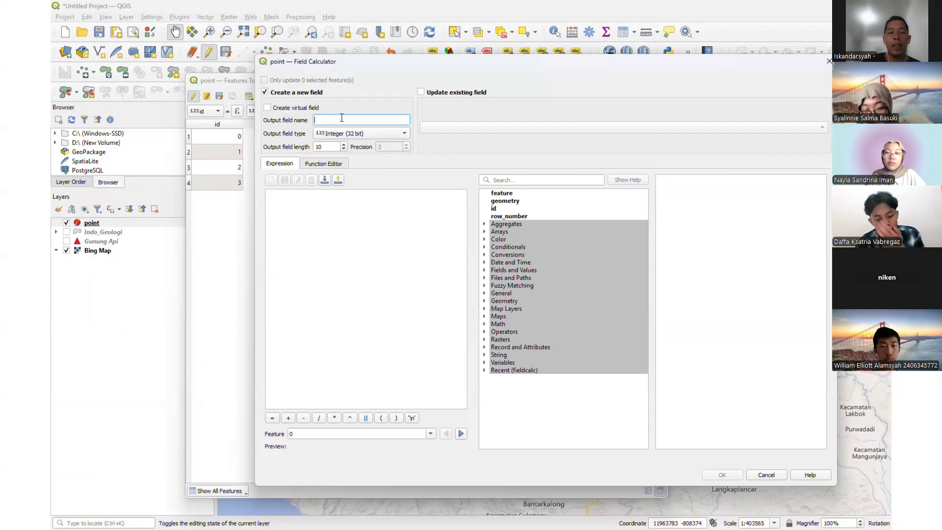
type("x")
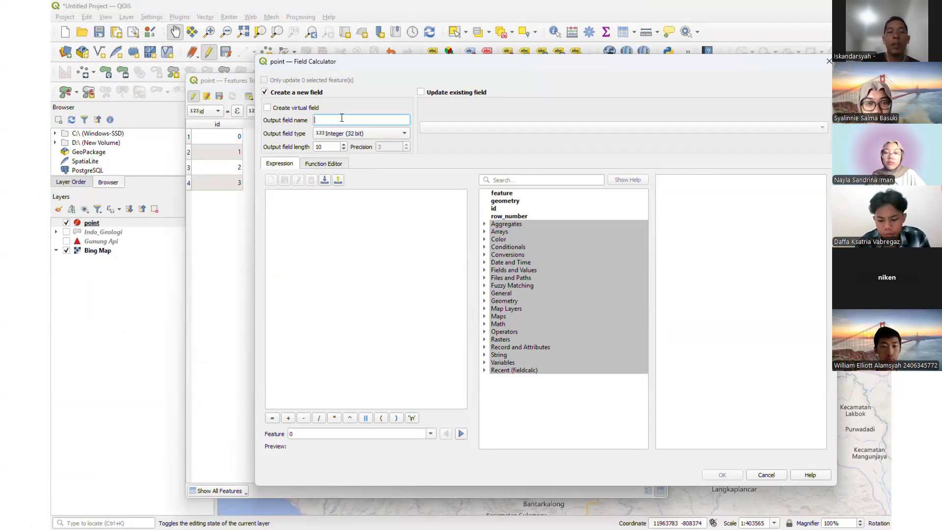
type(":longitud")
left_click(379, 131)
left_click(387, 154)
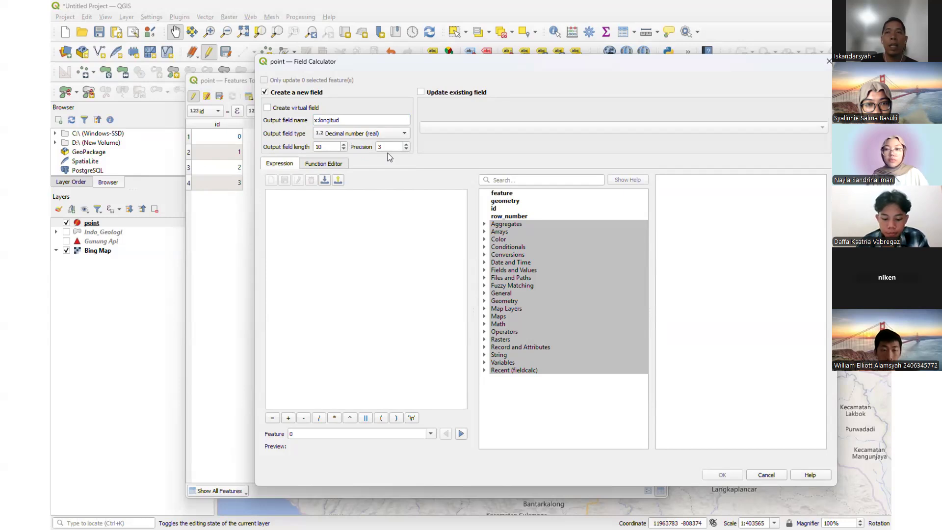
left_click(311, 201)
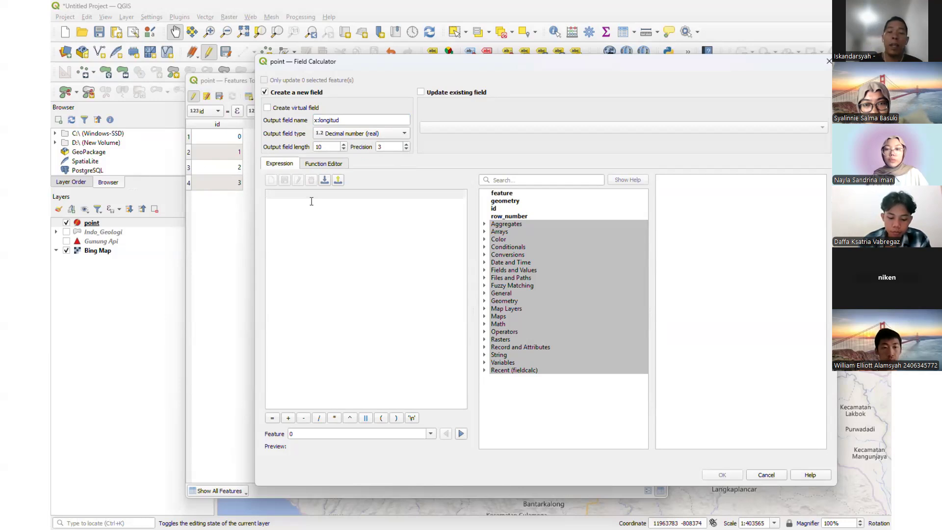
type("$x")
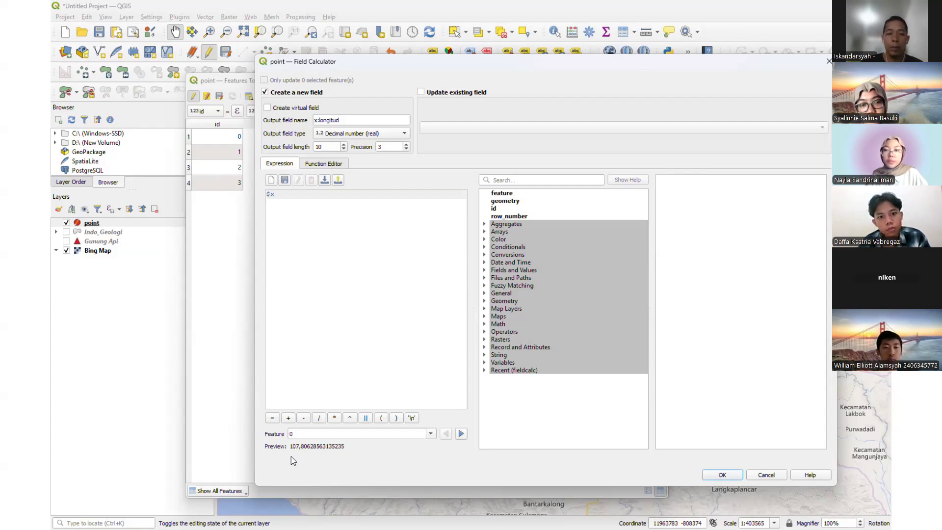
left_click_drag(290, 456, 402, 453)
key("Return")
double_click(283, 168)
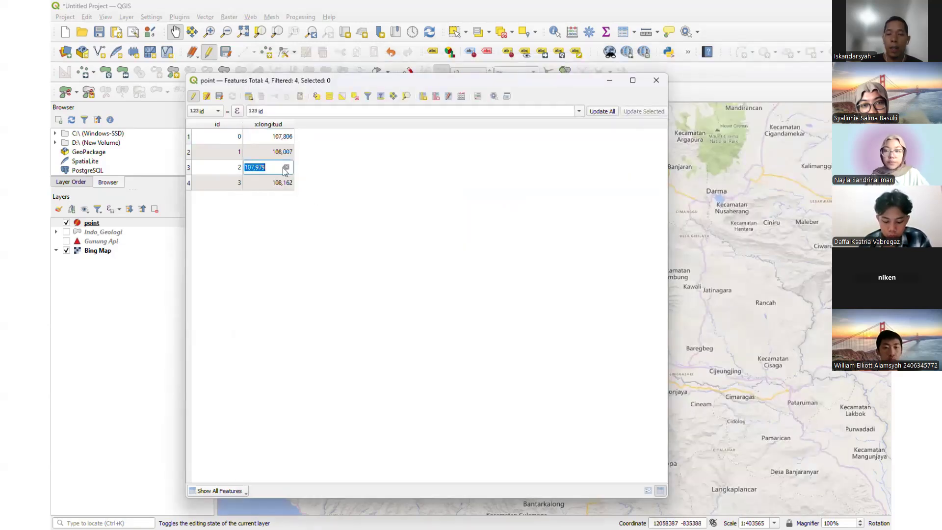
double_click(283, 182)
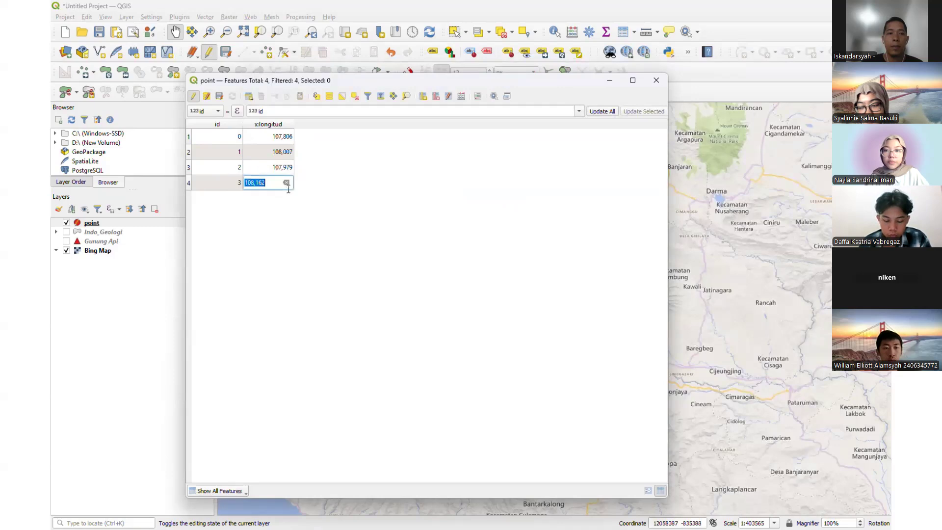
Calculate a new decimal field y:latitude, length 10 and precision 3, in the point layer from the expression $y
left_click(461, 95)
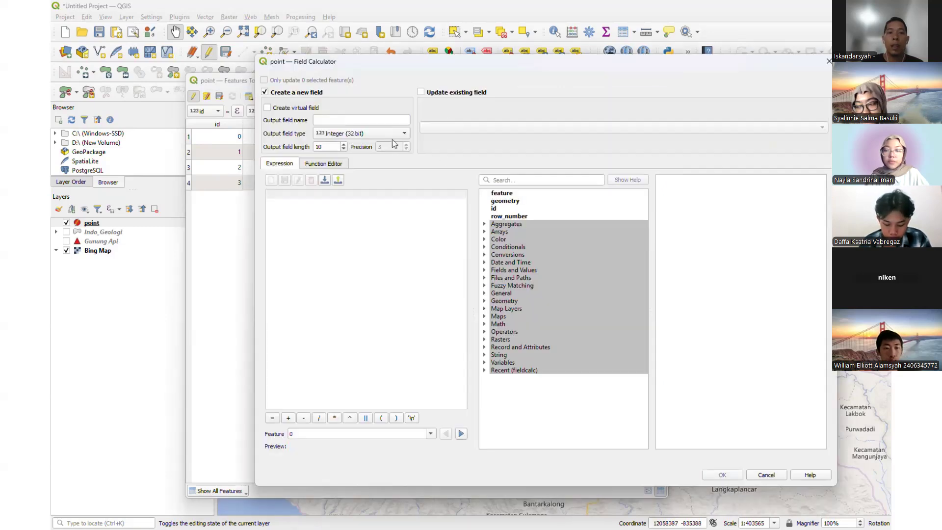
left_click(367, 121)
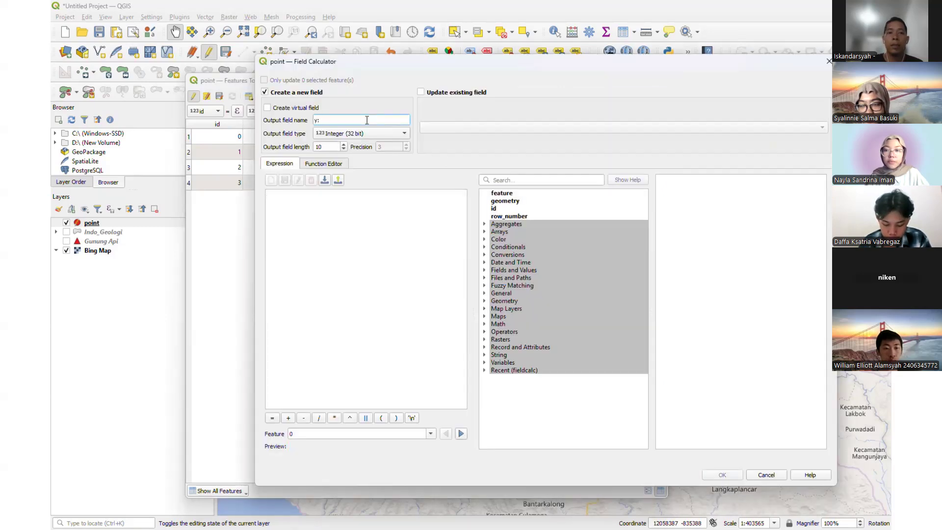
left_click(383, 133)
left_click(353, 143)
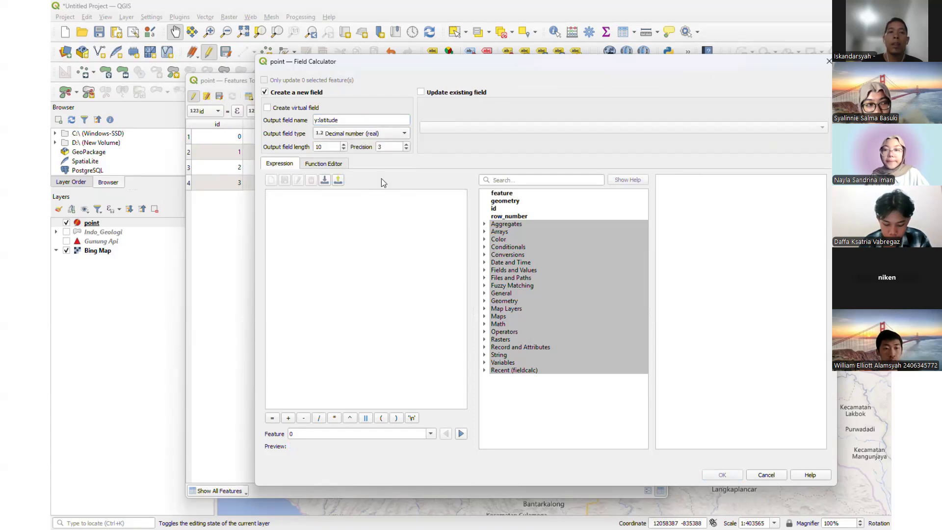
left_click(303, 237)
type("$y")
left_click(720, 472)
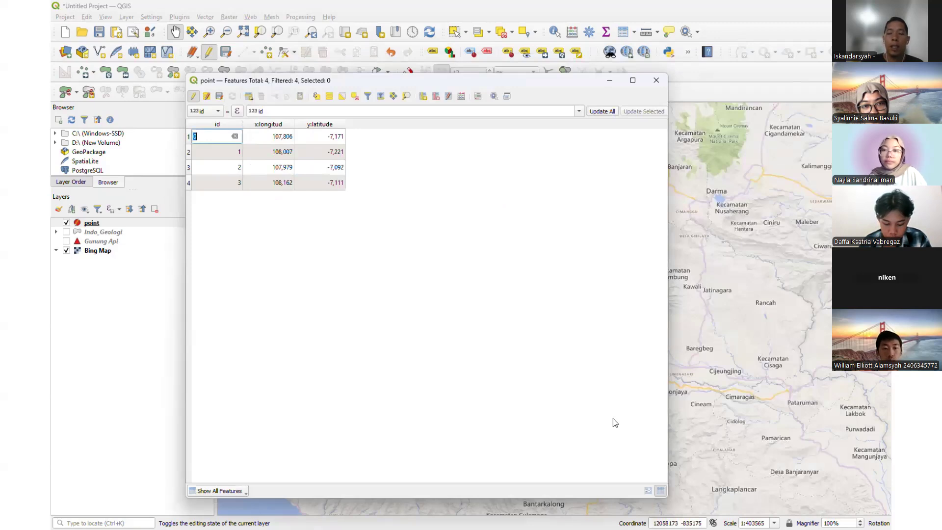
left_click(371, 246)
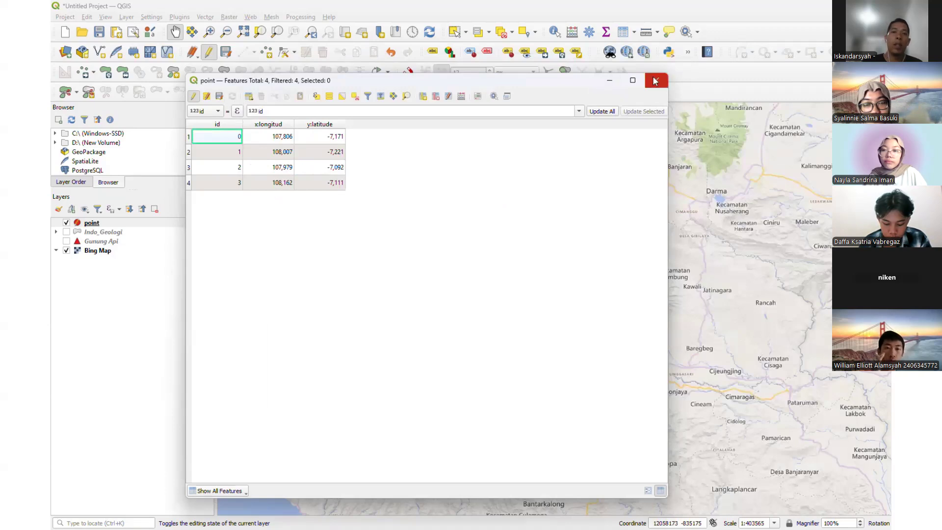
Try to end editing on the point layer with its changes saved, and close the attribute table
left_click(193, 99)
left_click(513, 273)
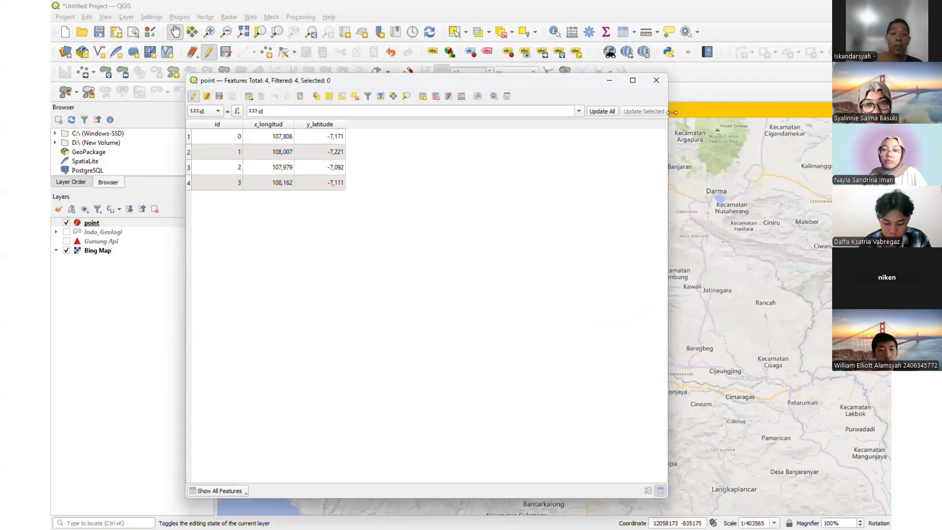
left_click(656, 80)
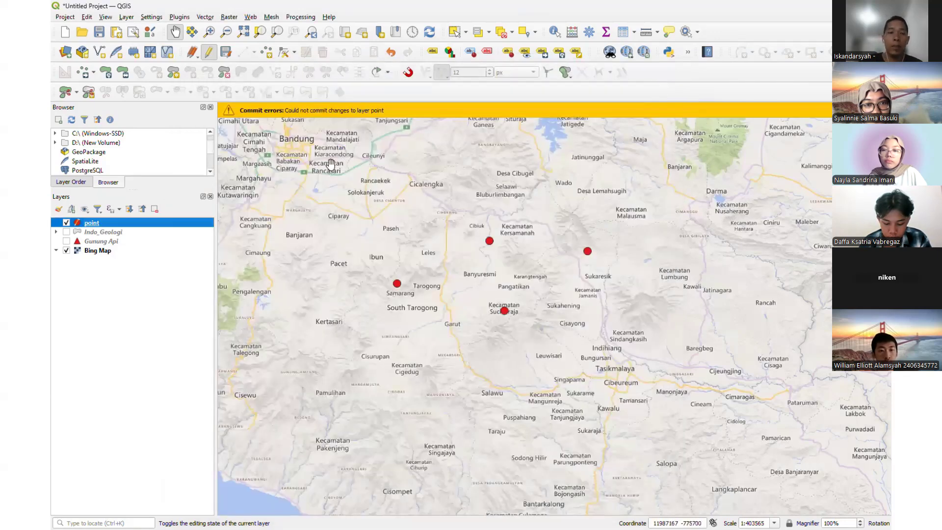
Add a text field called Name with length 10 to the point layer's attribute table
right_click(98, 224)
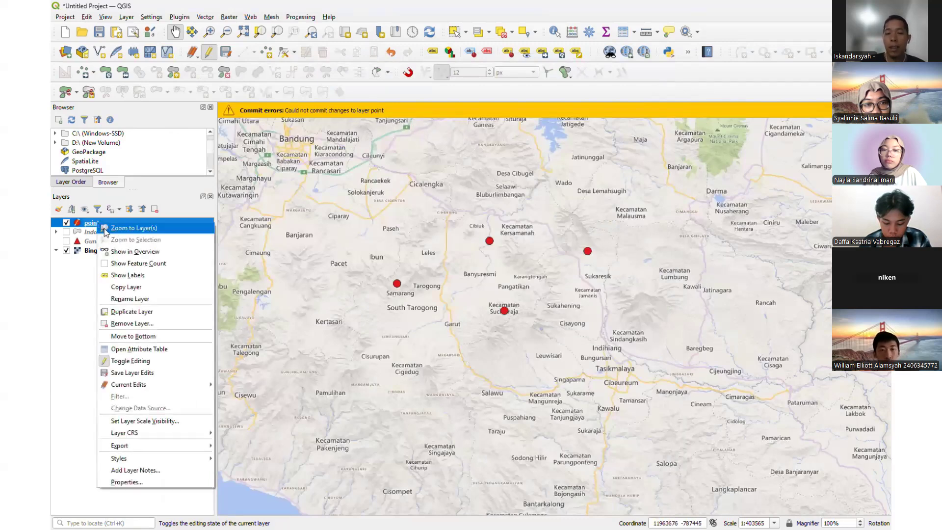
left_click(155, 352)
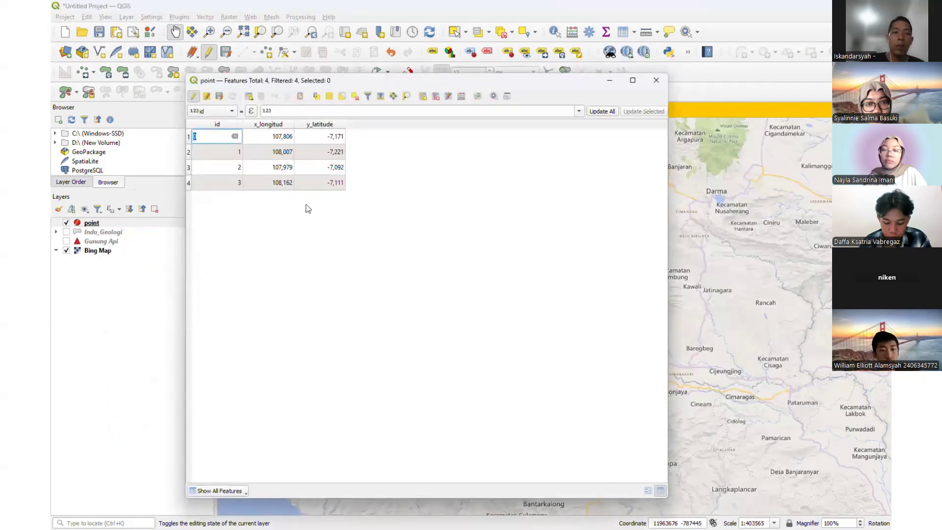
left_click(418, 127)
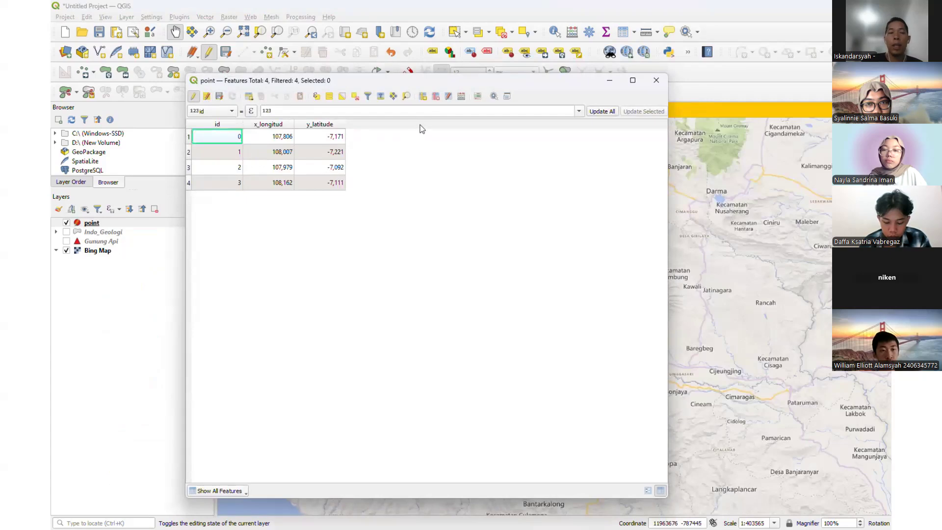
left_click(423, 96)
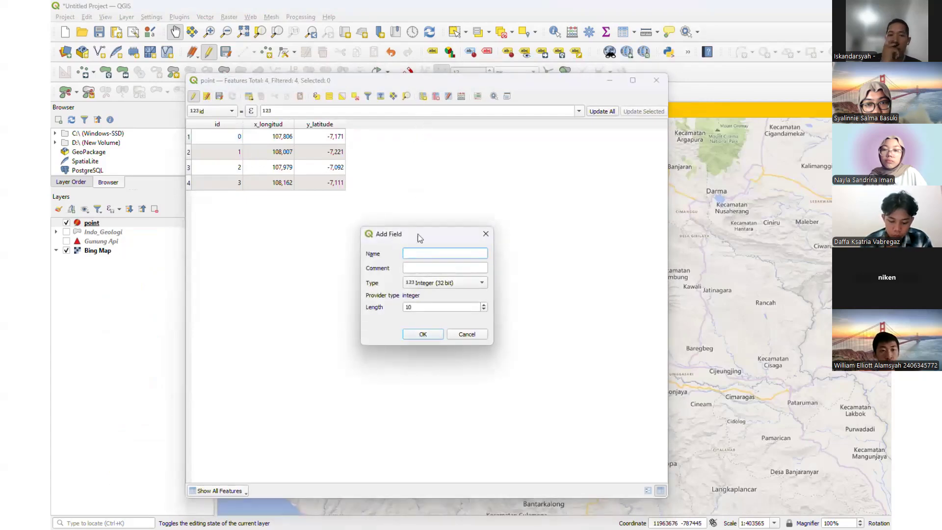
type("Name")
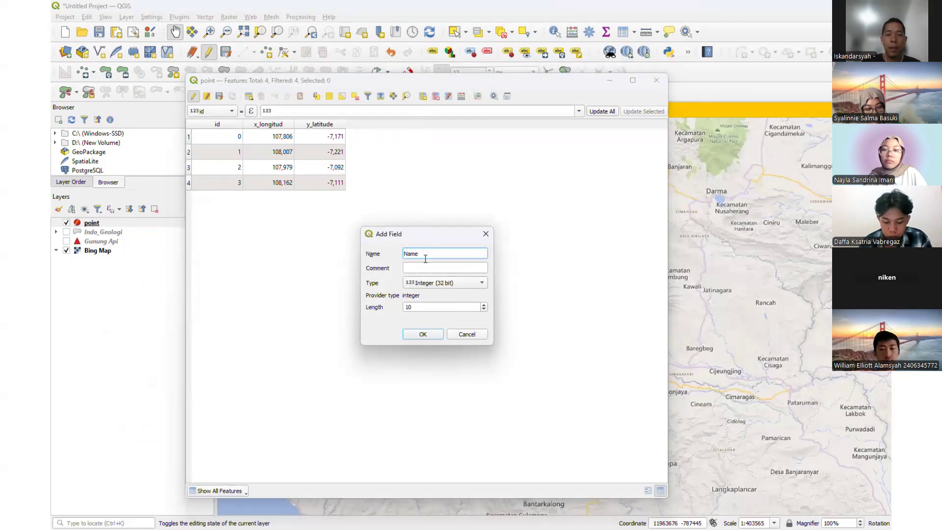
left_click(435, 283)
left_click(445, 320)
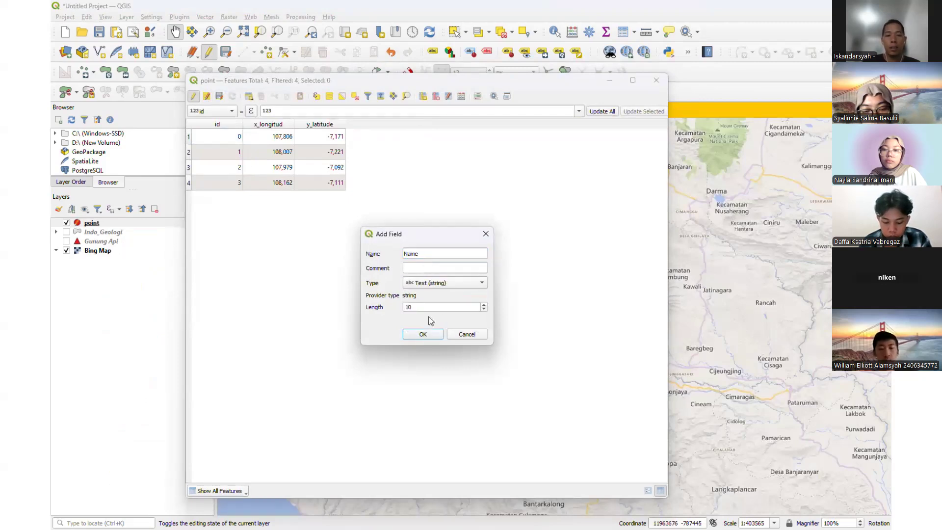
left_click(431, 337)
Enter P1 as the Name of the point with id 0 and P2 for the point with id 1
double_click(355, 137)
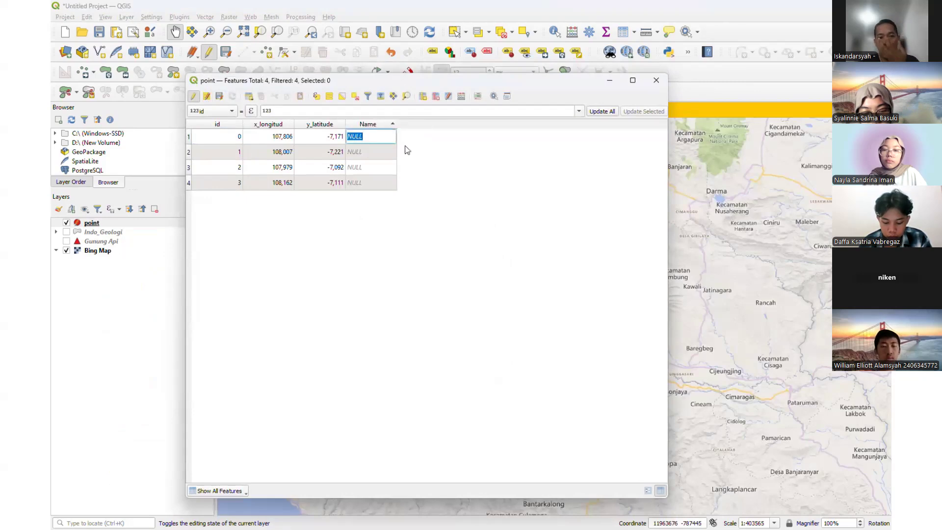
type("Titik 1")
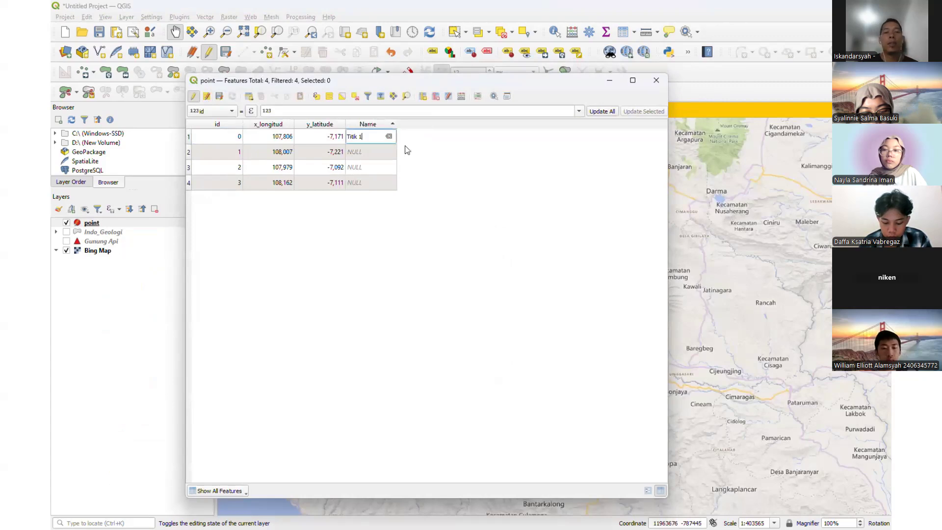
key("ctrl+a")
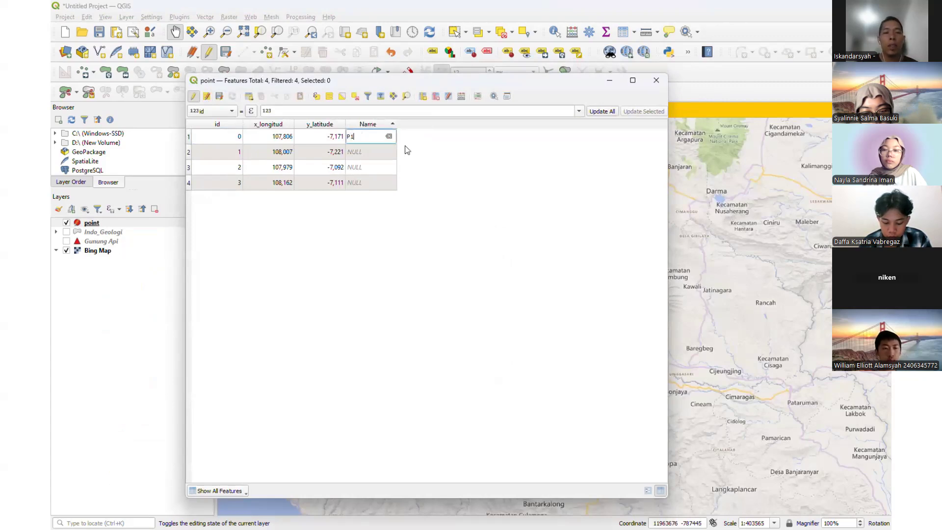
double_click(383, 152)
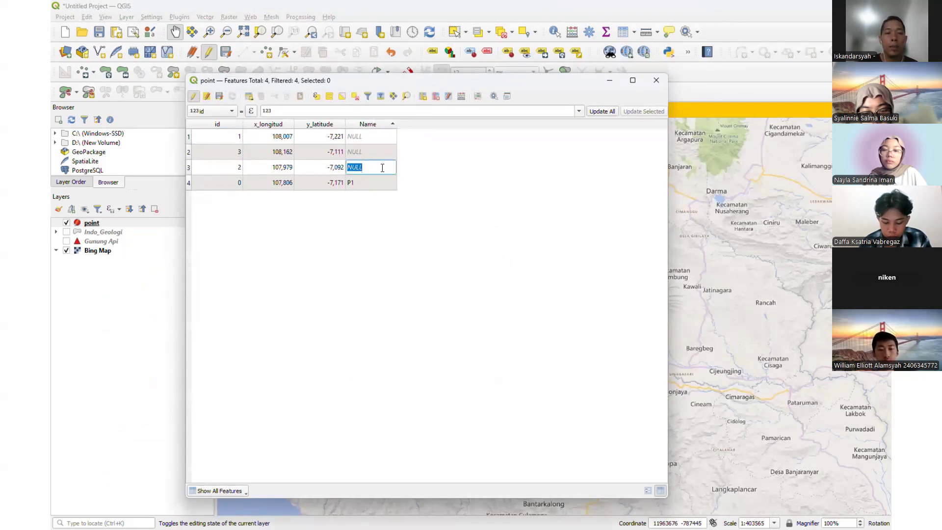
double_click(385, 138)
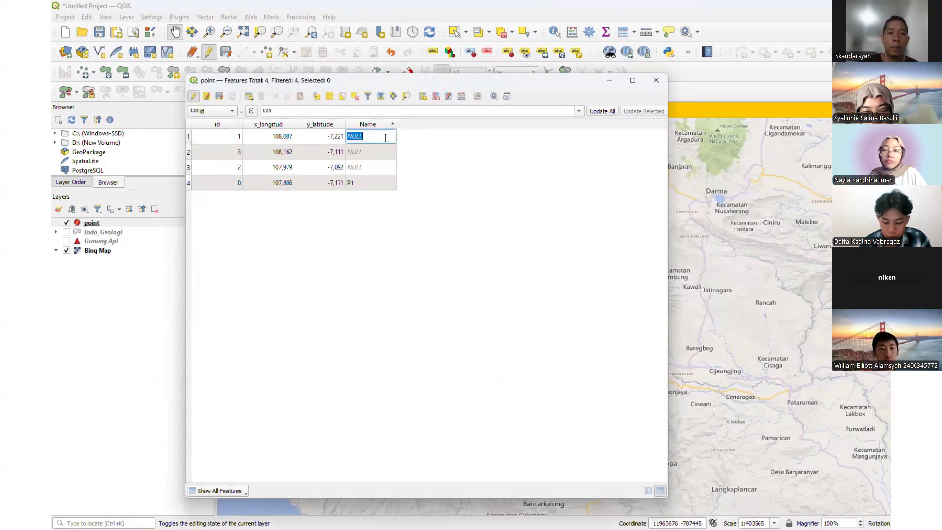
type("P2")
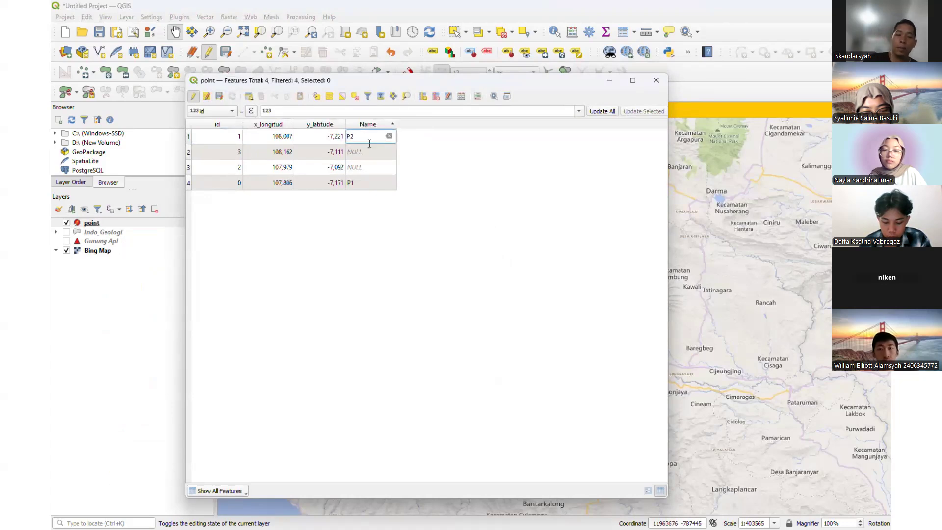
Enter P3 as the Name of the point with id 2 and P4 for the point with id 3
double_click(370, 150)
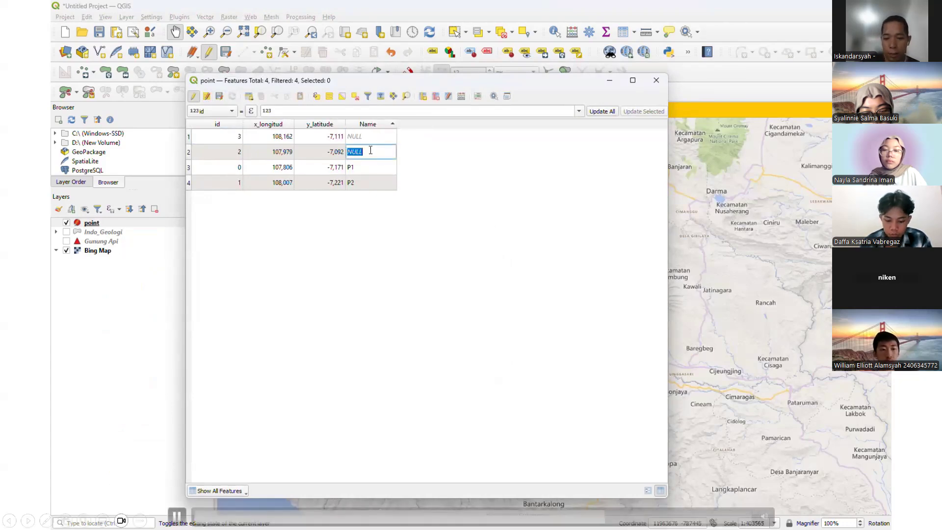
type("P3")
double_click(381, 138)
type("P4")
key("Return")
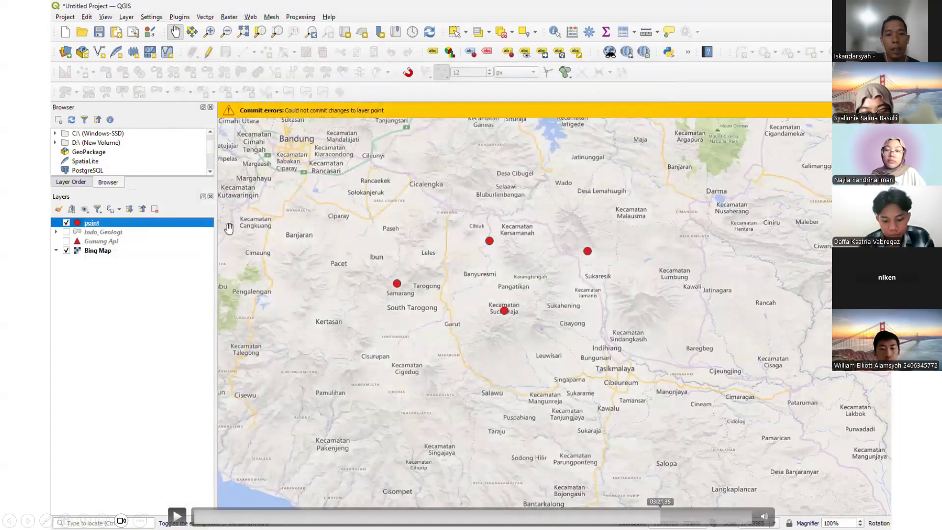
Show single labels on the point layer and set the Name field as their value
right_click(86, 222)
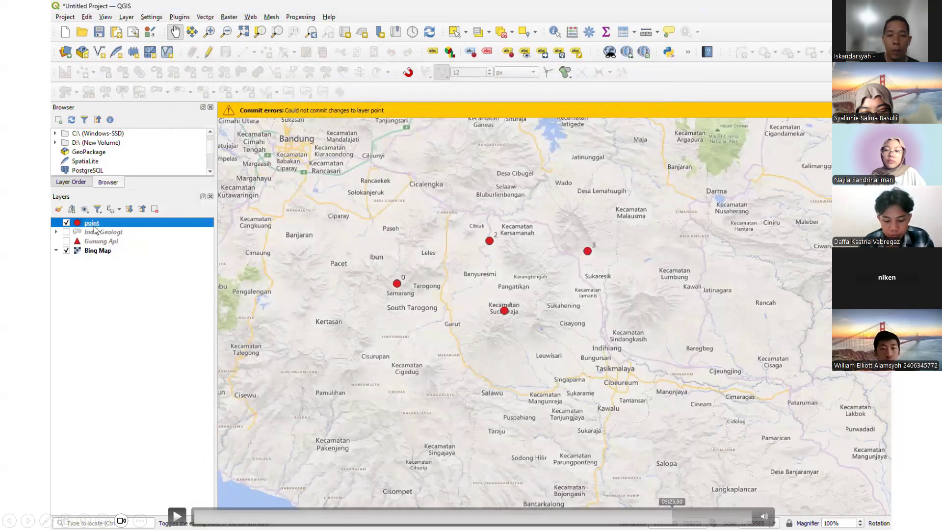
right_click(92, 223)
left_click(322, 275)
double_click(91, 224)
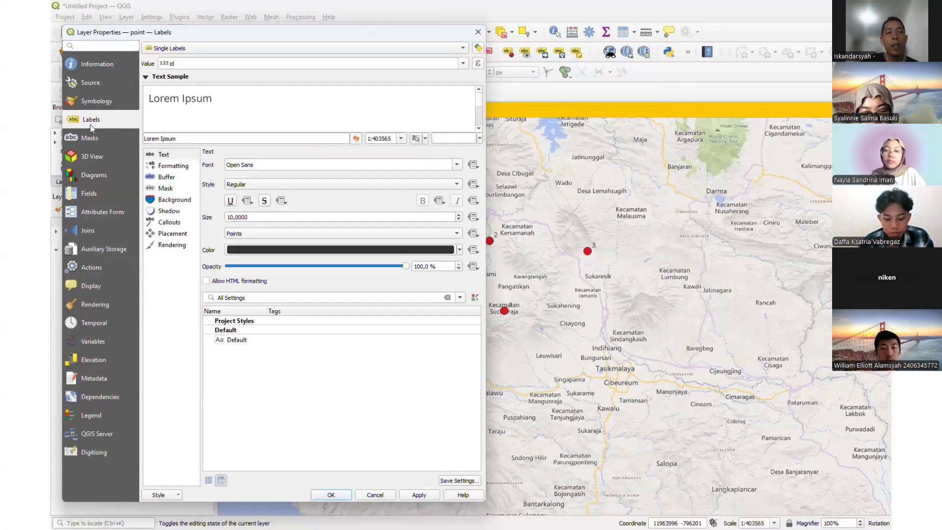
left_click(463, 63)
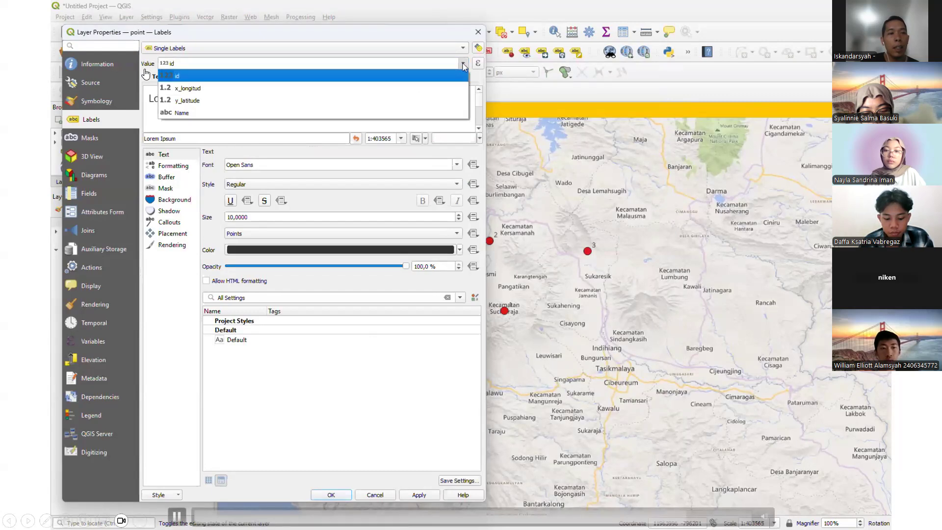
left_click(404, 113)
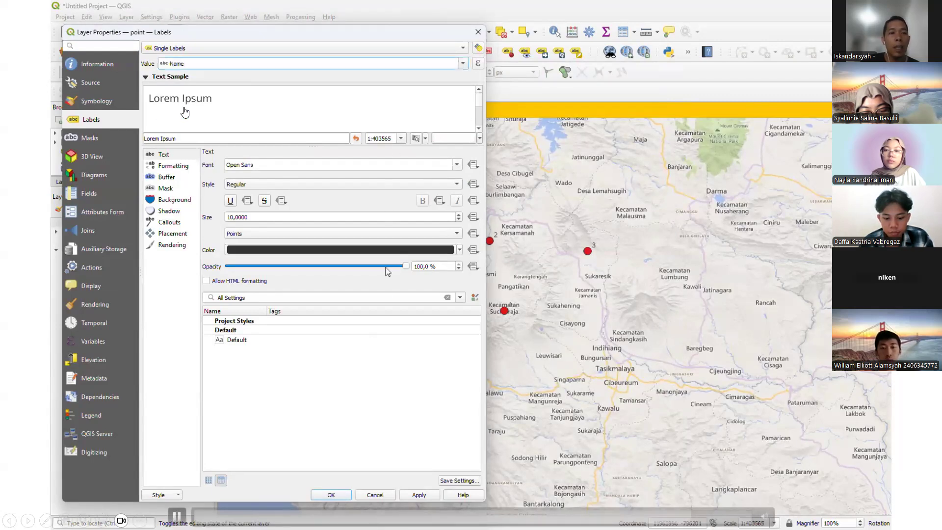
left_click(331, 494)
Set the point layer's label text size to 20 points
right_click(91, 223)
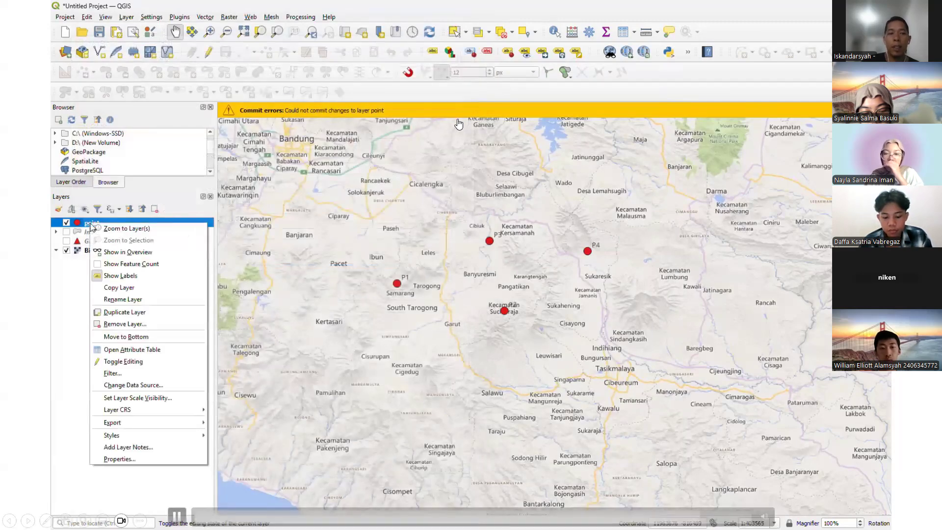
left_click(121, 462)
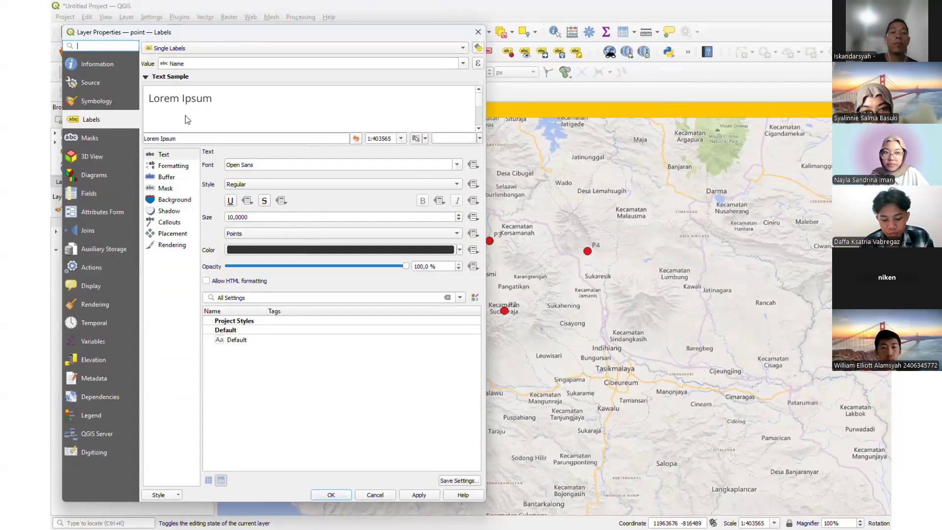
left_click_drag(254, 218, 220, 219)
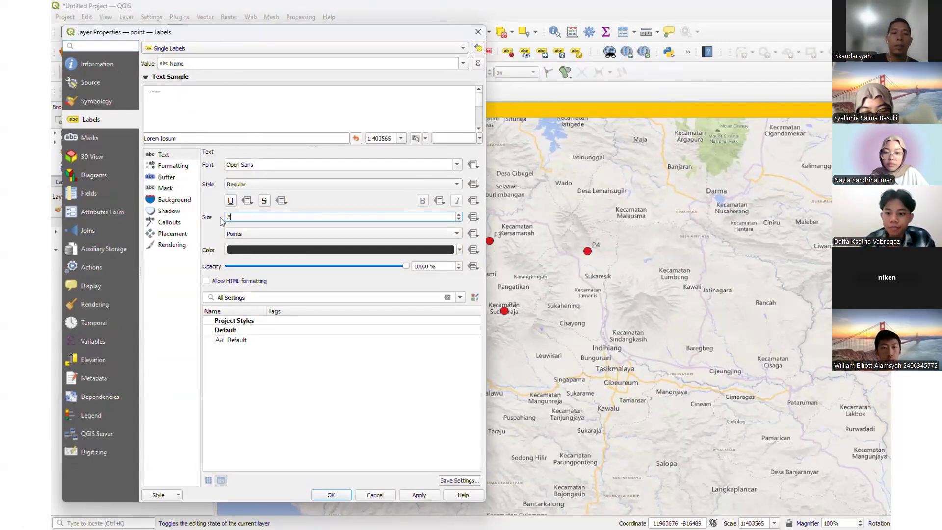
type("20")
left_click(418, 496)
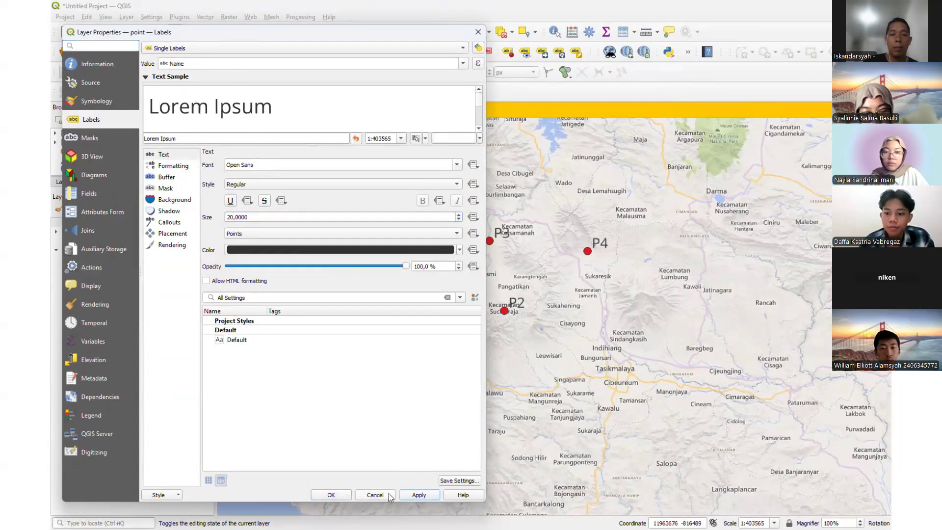
left_click(339, 497)
scroll(401, 354, "up", 2)
left_click_drag(449, 328, 340, 518)
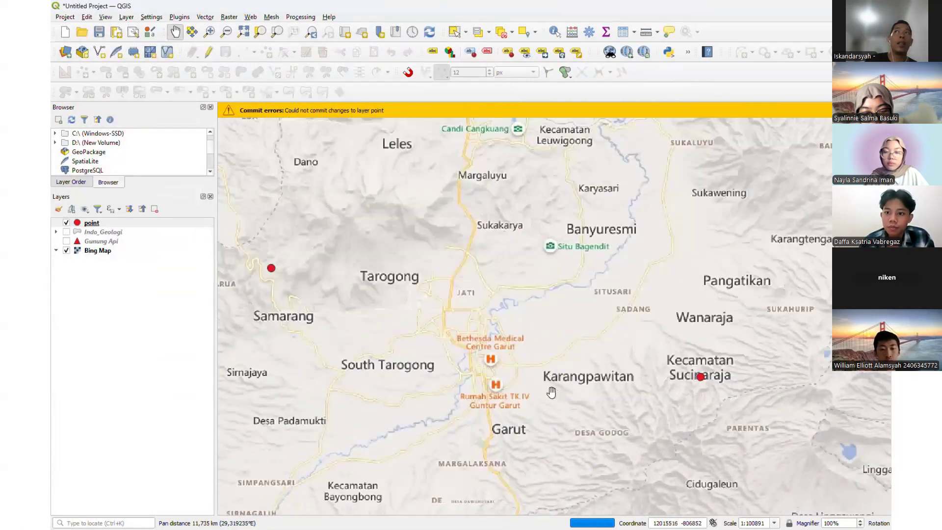
scroll(522, 386, "down", 1)
left_click_drag(561, 377, 497, 381)
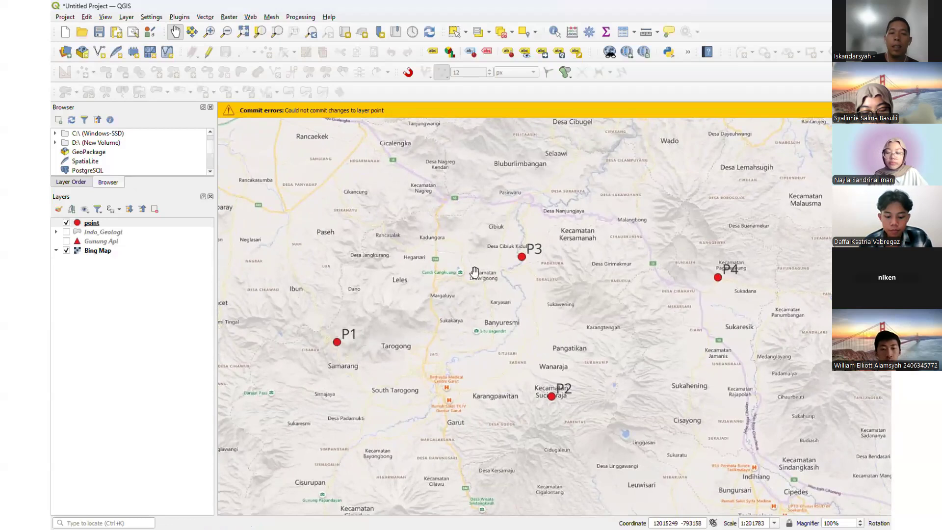
left_click(509, 16)
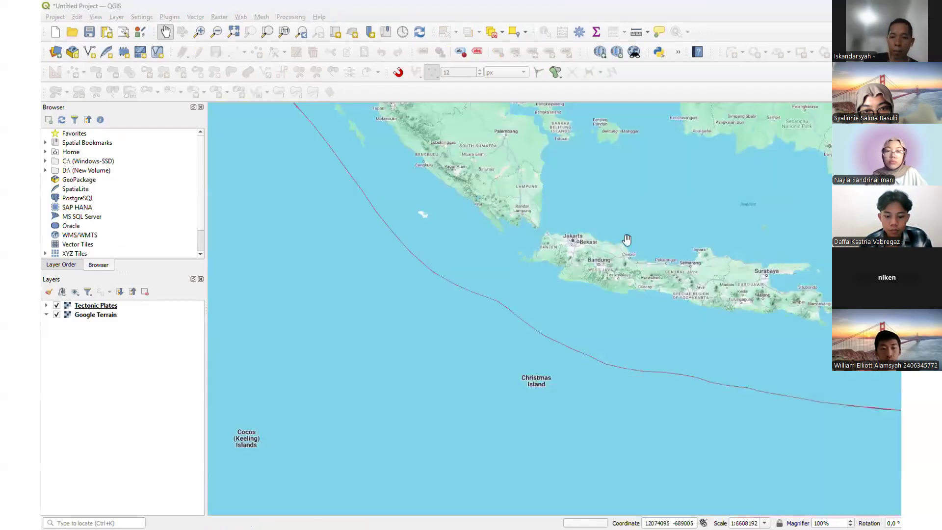
Zoom the map to the rectangular land area at Kalibaru, off Jakarta's north coast
left_click_drag(624, 238, 494, 392)
scroll(492, 377, "down", 1)
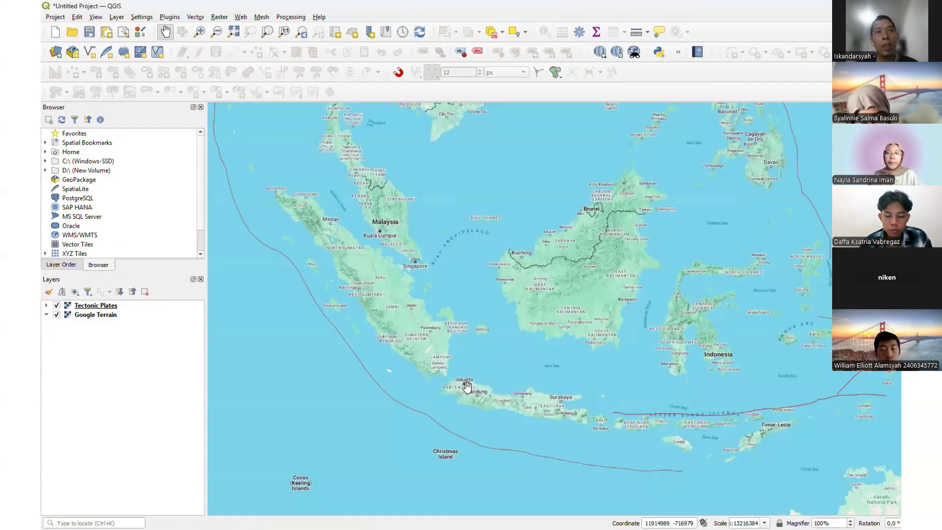
scroll(467, 389, "up", 2)
scroll(467, 389, "up", 2)
left_click_drag(438, 313, 427, 365)
scroll(496, 343, "up", 4)
scroll(532, 330, "up", 2)
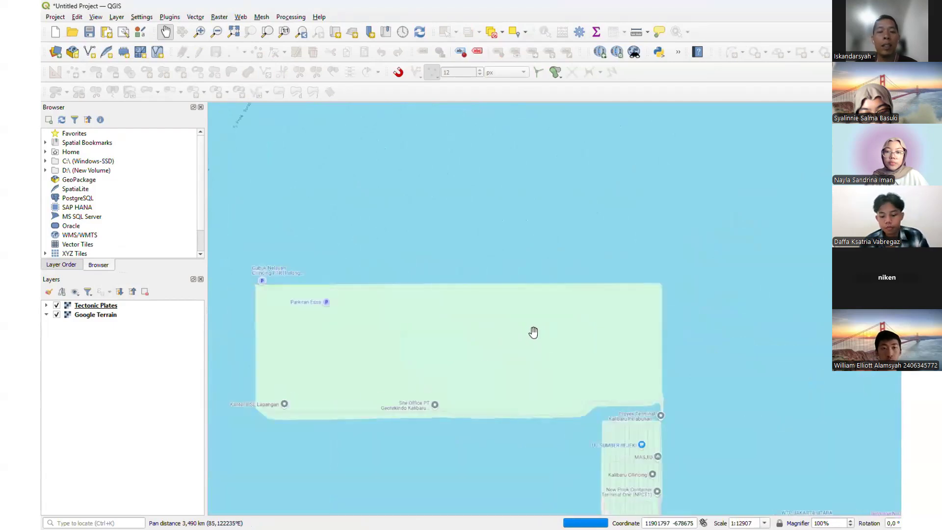
left_click_drag(508, 348, 599, 322)
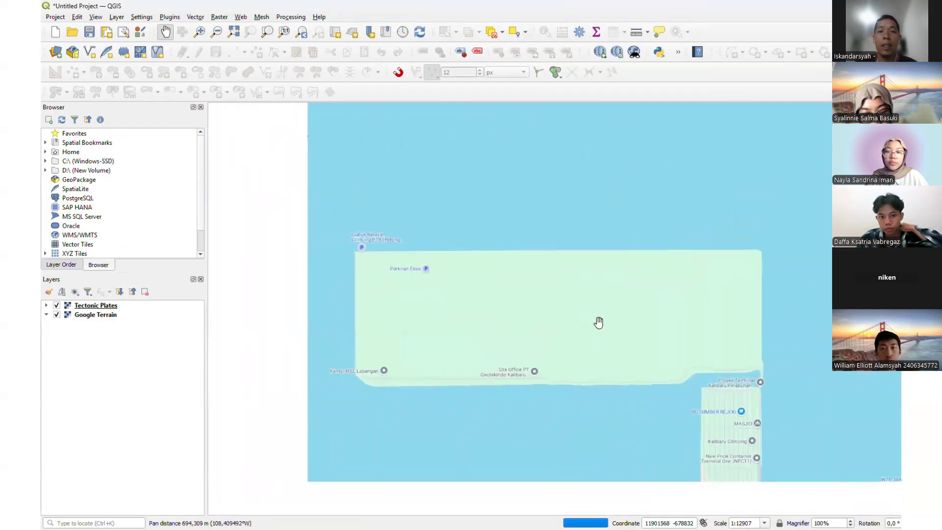
Measure a short horizontal distance across the western part of the rectangular land area, using ellipsoidal measurement
left_click(636, 33)
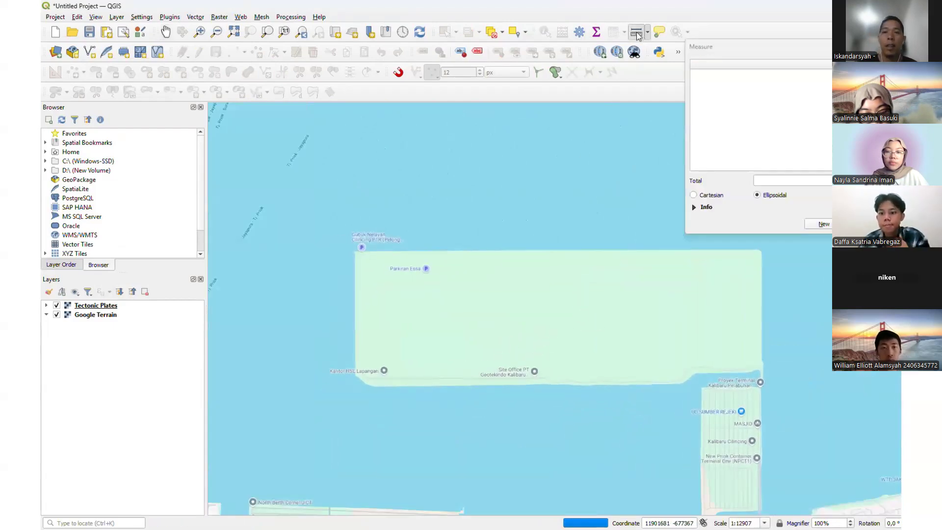
left_click_drag(717, 45, 589, 51)
left_click(386, 303)
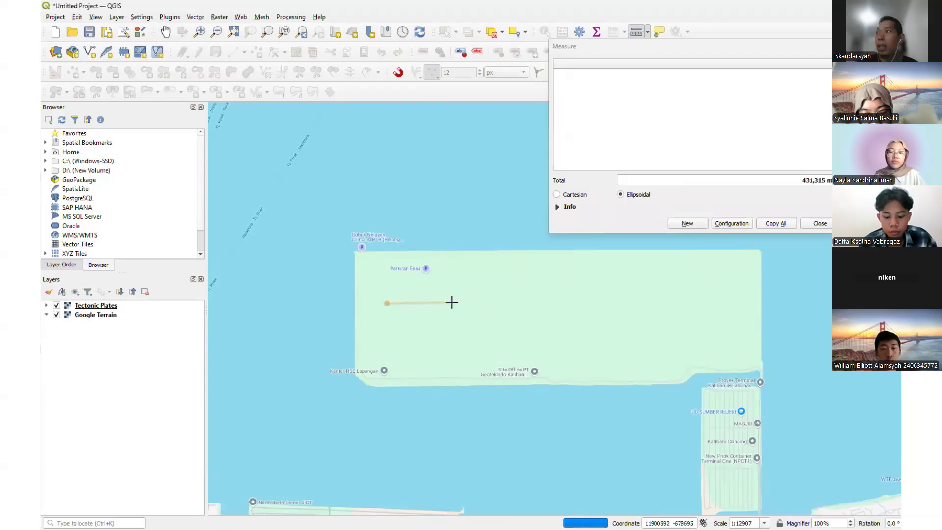
left_click(452, 302)
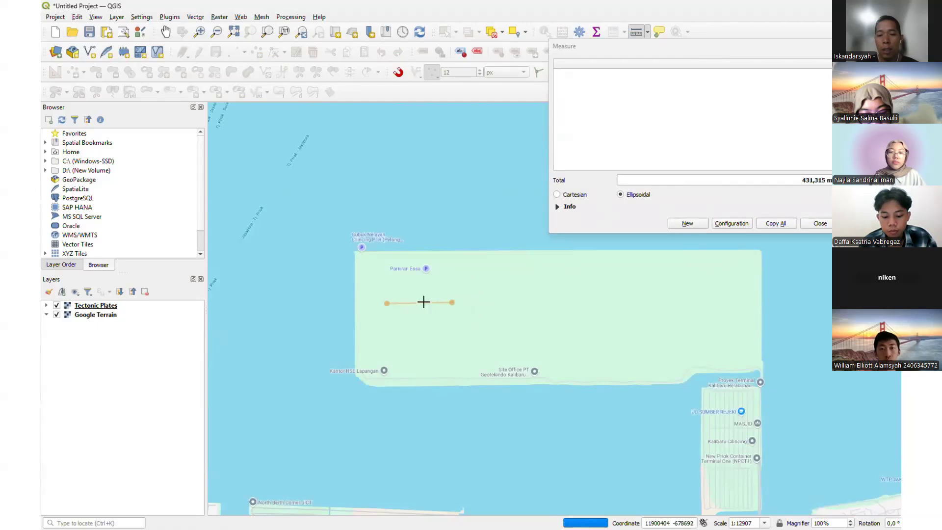
left_click(810, 183)
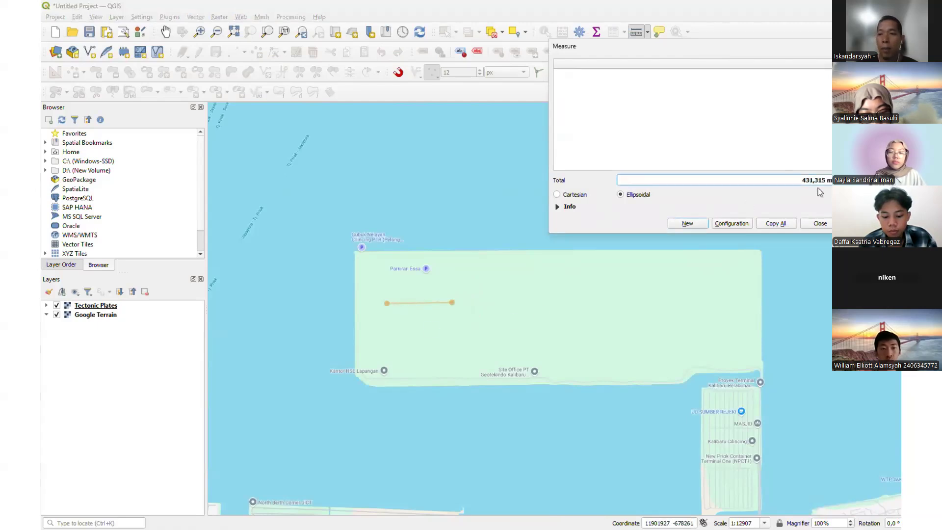
left_click(821, 224)
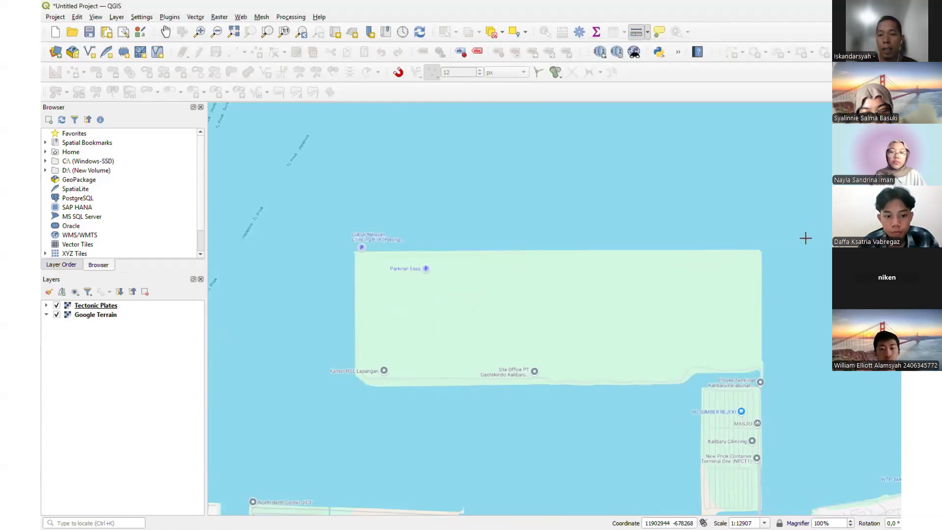
left_click(170, 37)
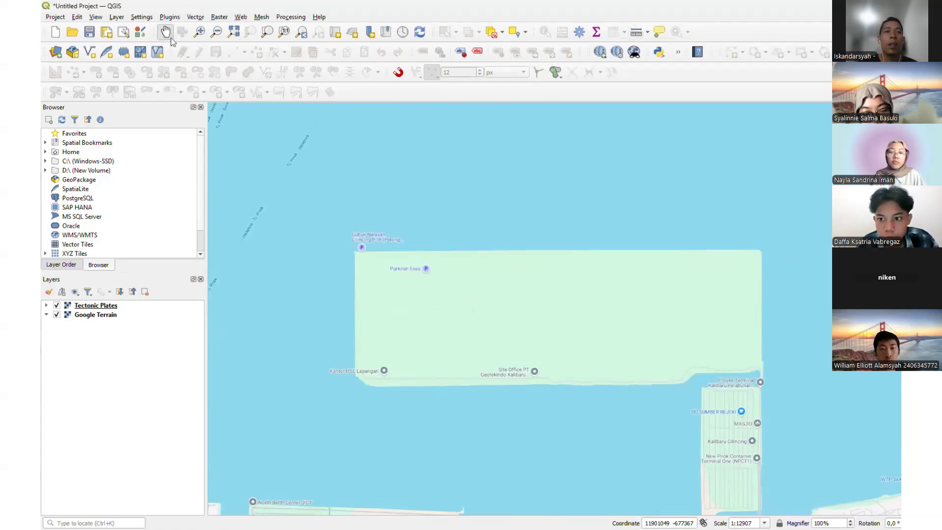
Set the map scale to 1:12000
left_click_drag(753, 522, 741, 521)
type("000")
key("Return")
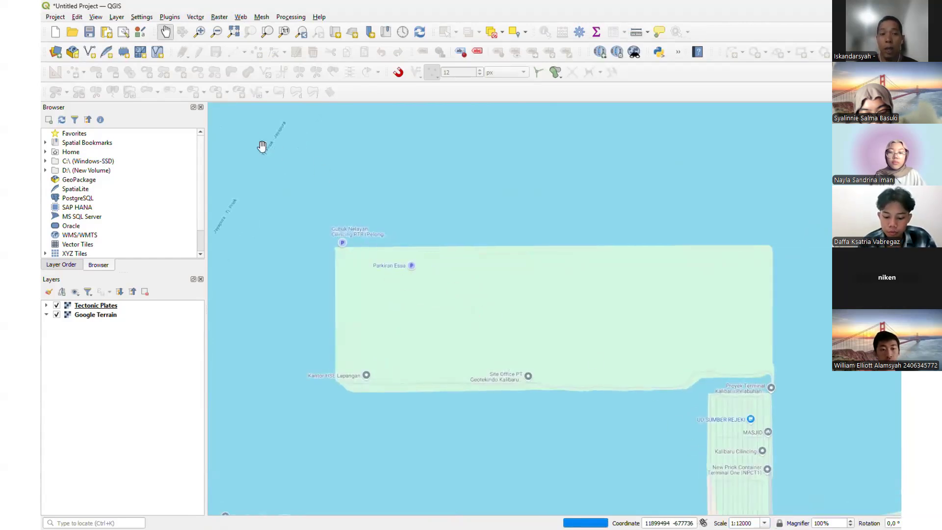
Create a new shapefile layer with file name line.shp, LineString geometry and the EPSG:4326 - WGS 84 coordinate system
left_click(116, 17)
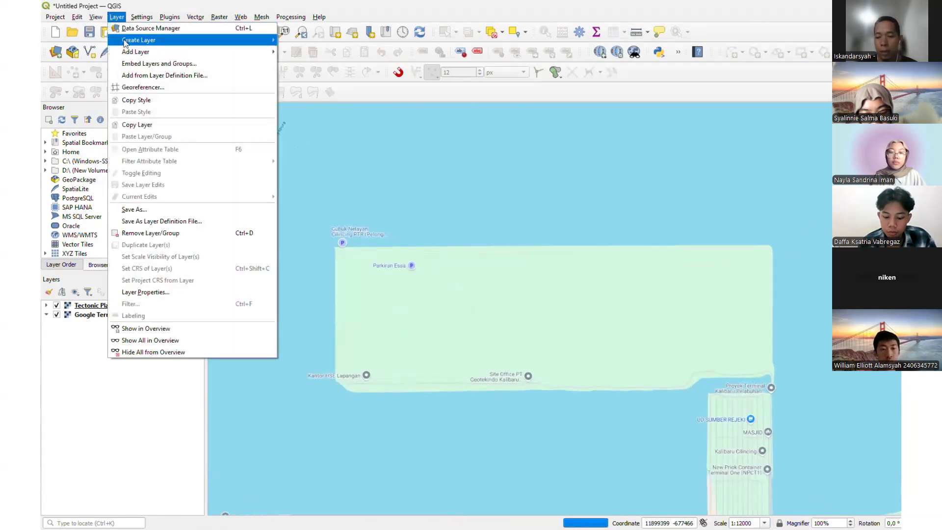
mouse_move(126, 41)
left_click(290, 51)
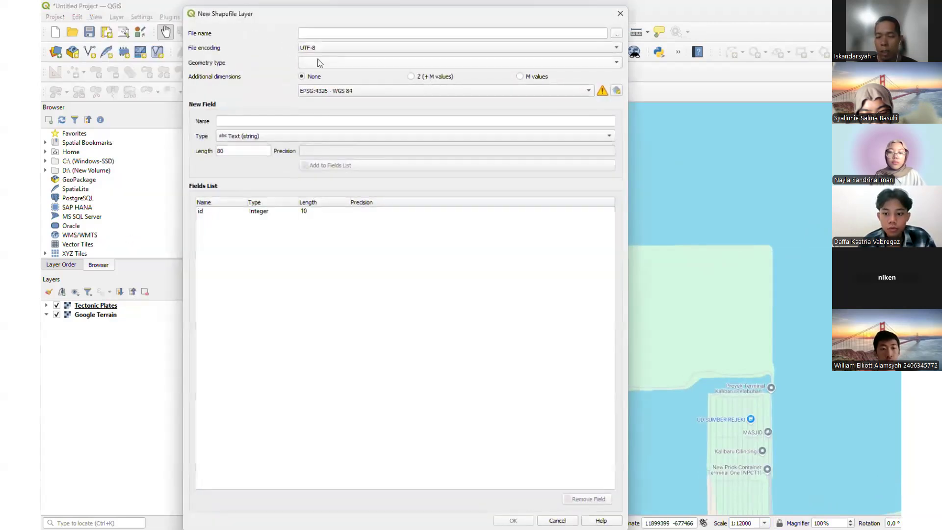
left_click_drag(392, 19, 387, 43)
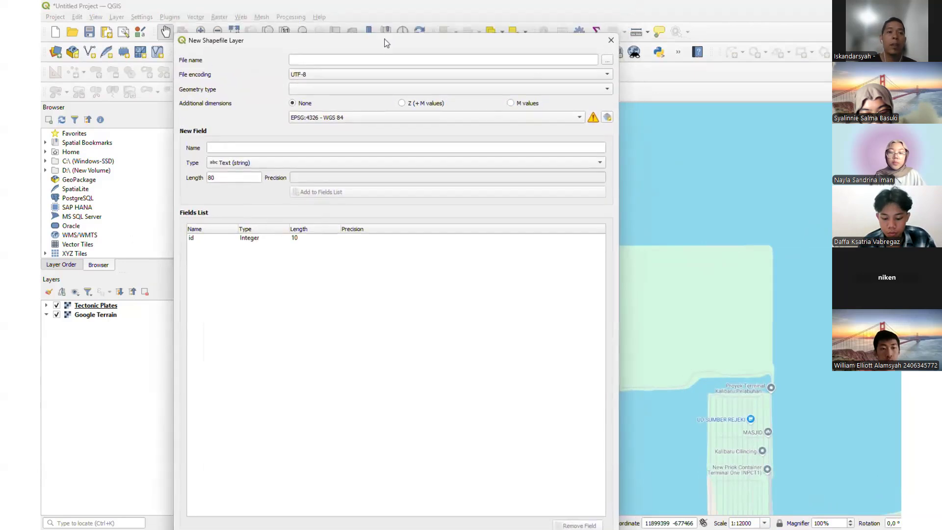
left_click(387, 60)
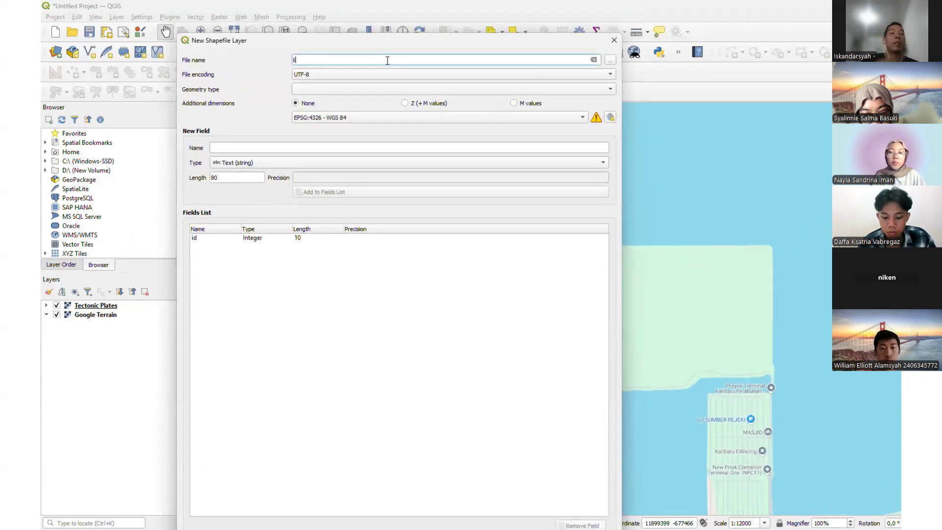
left_click(405, 90)
left_click(396, 121)
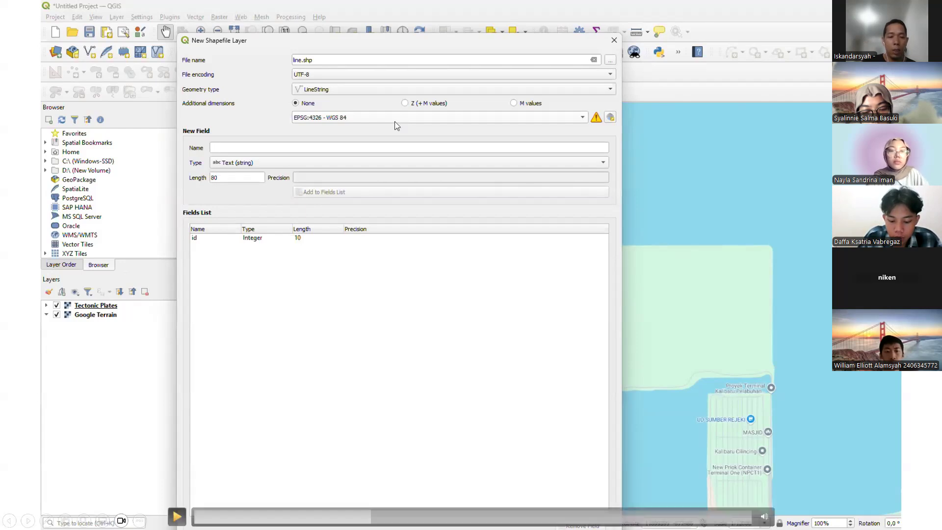
left_click_drag(394, 42, 393, 20)
left_click(505, 521)
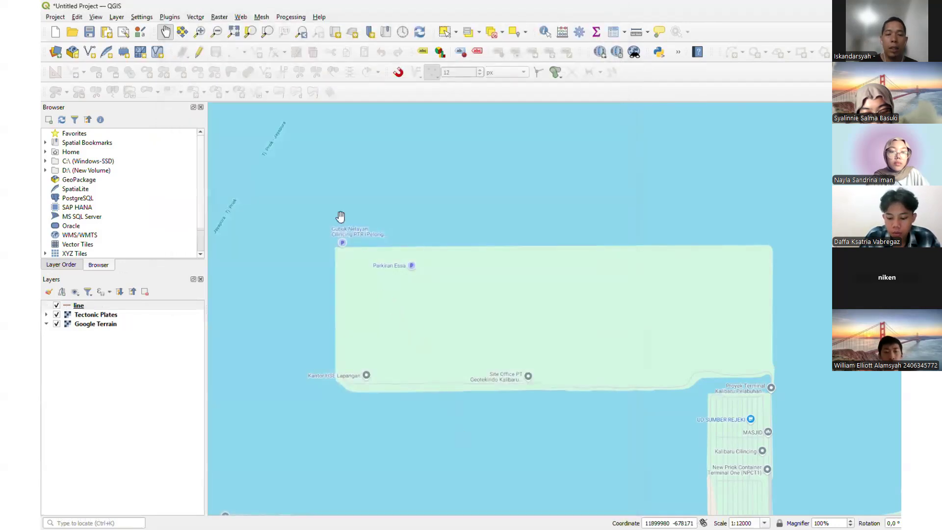
Digitize a short horizontal line in the line layer across the western part of the rectangular land area, leaving its id empty
left_click(199, 53)
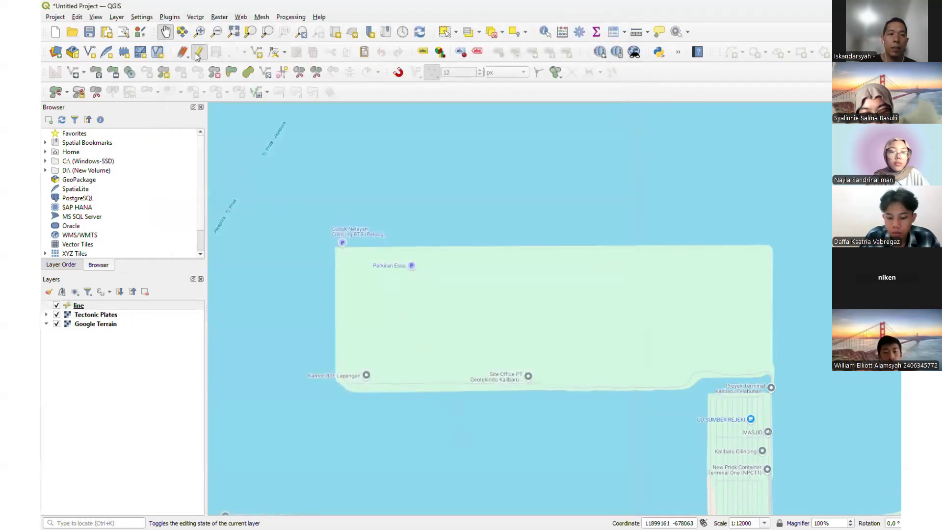
left_click(256, 53)
left_click(423, 307)
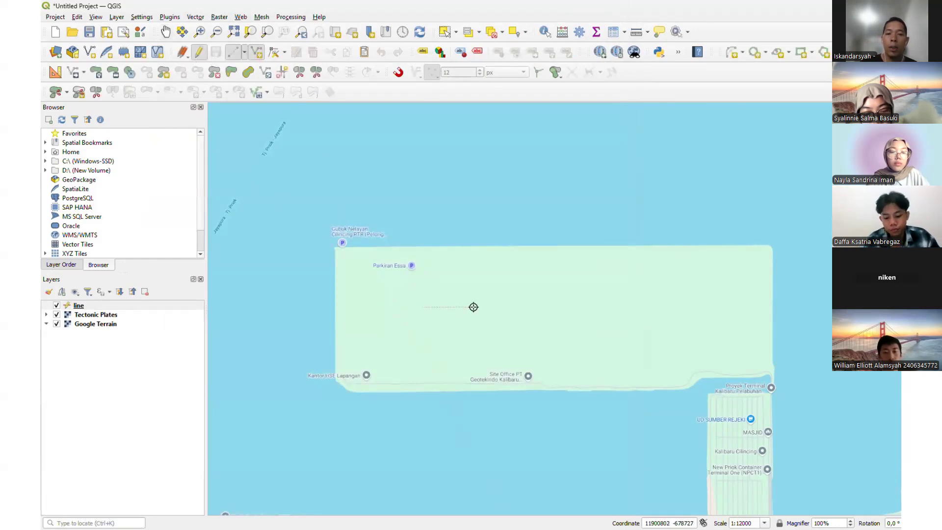
left_click(474, 307)
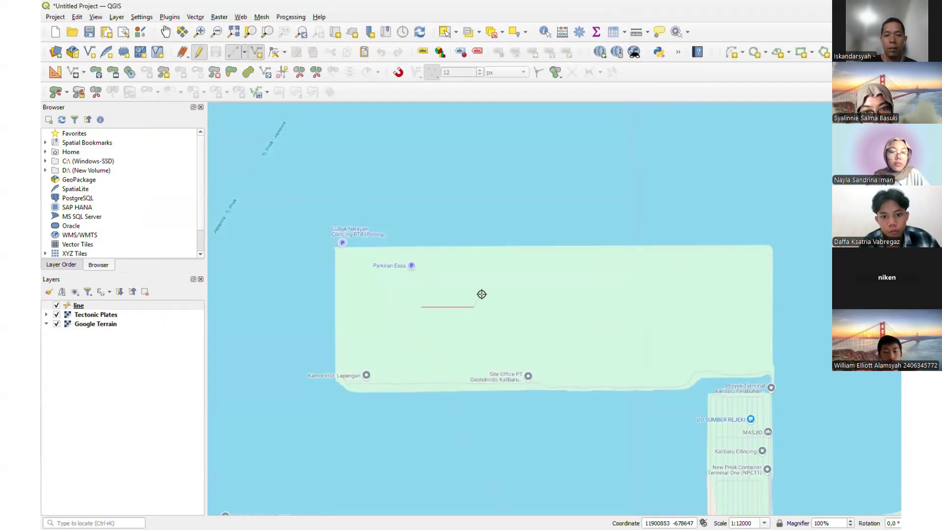
right_click(486, 309)
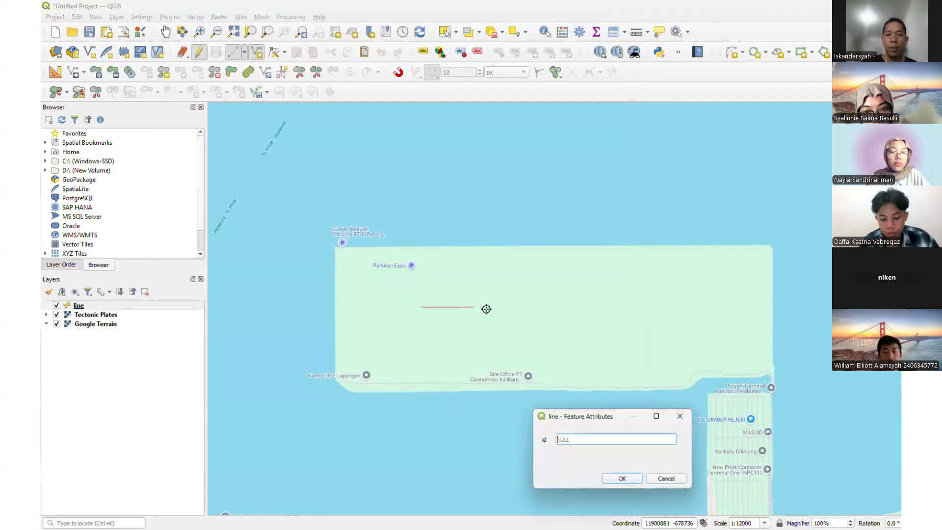
left_click(622, 479)
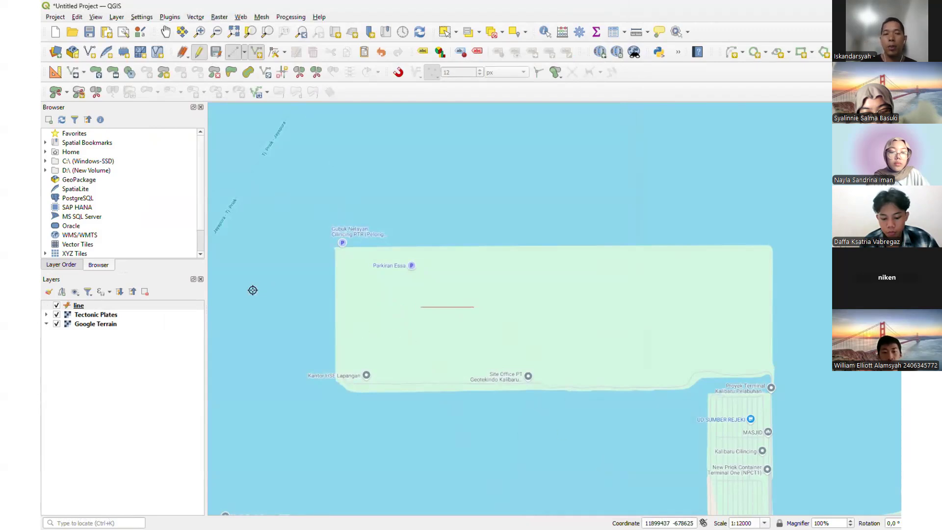
Show the Processing Toolbox docked together with the layer list and search it for line
scroll(452, 317, "up", 2)
left_click_drag(431, 319, 499, 338)
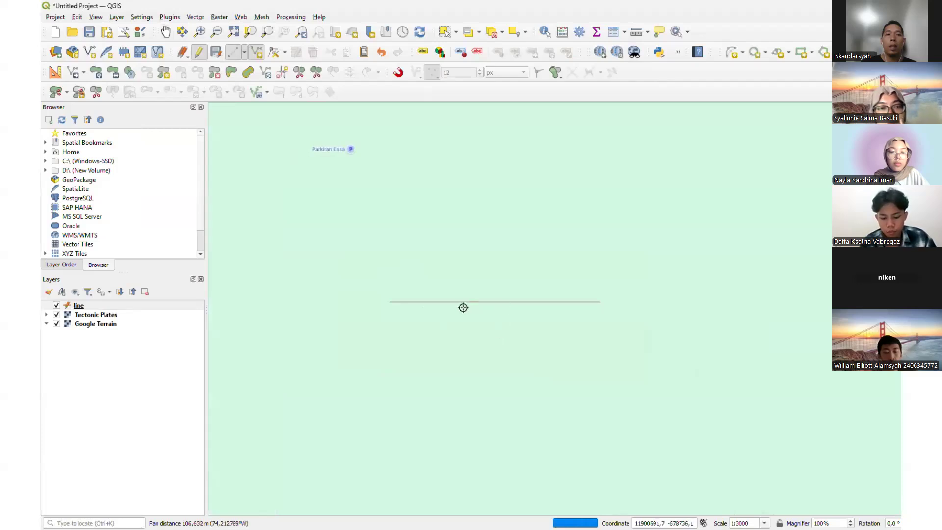
left_click(291, 19)
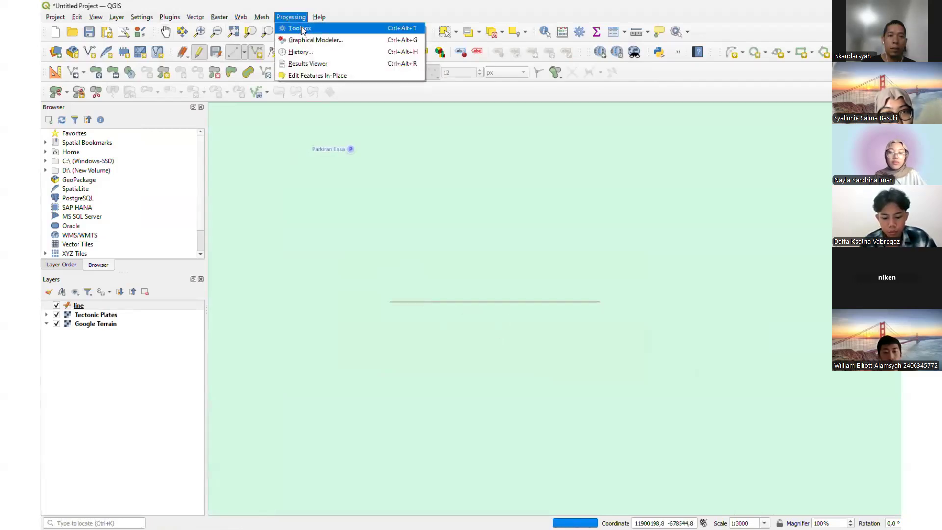
left_click(294, 28)
left_click_drag(888, 108, 140, 319)
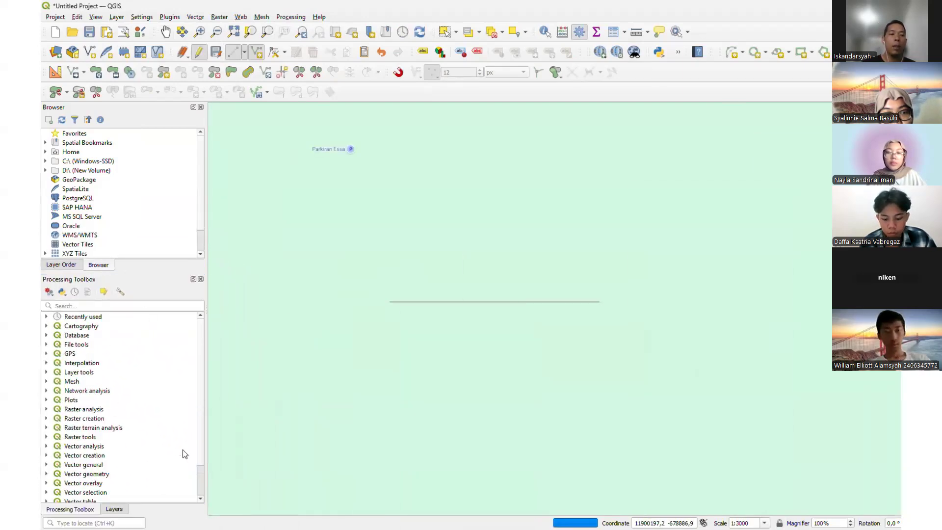
left_click(146, 306)
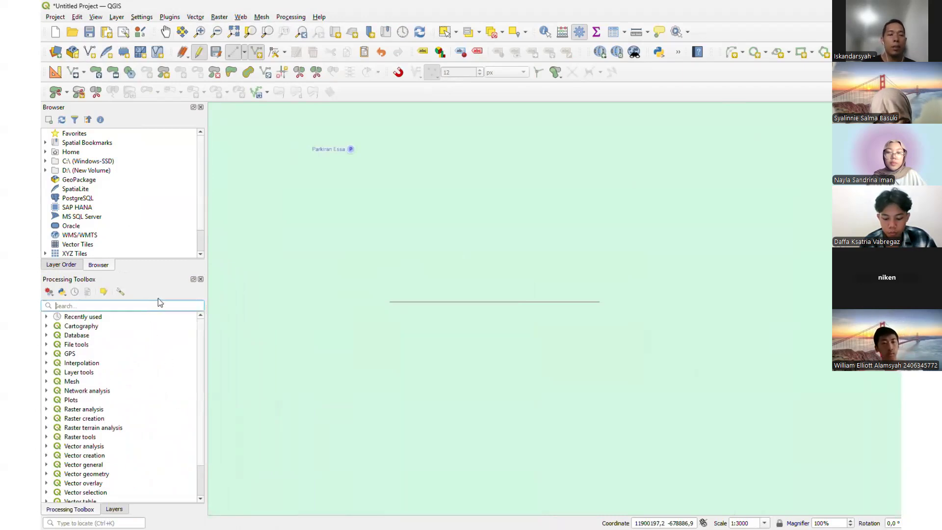
type("p")
type("ine")
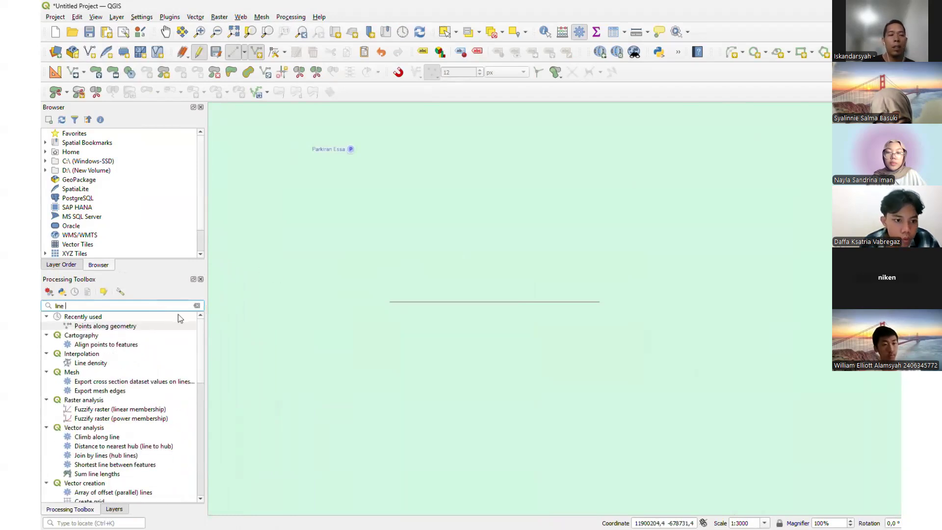
Run Points along geometry on the line layer with a distance of 0.0001 degrees, creating a temporary layer
double_click(113, 330)
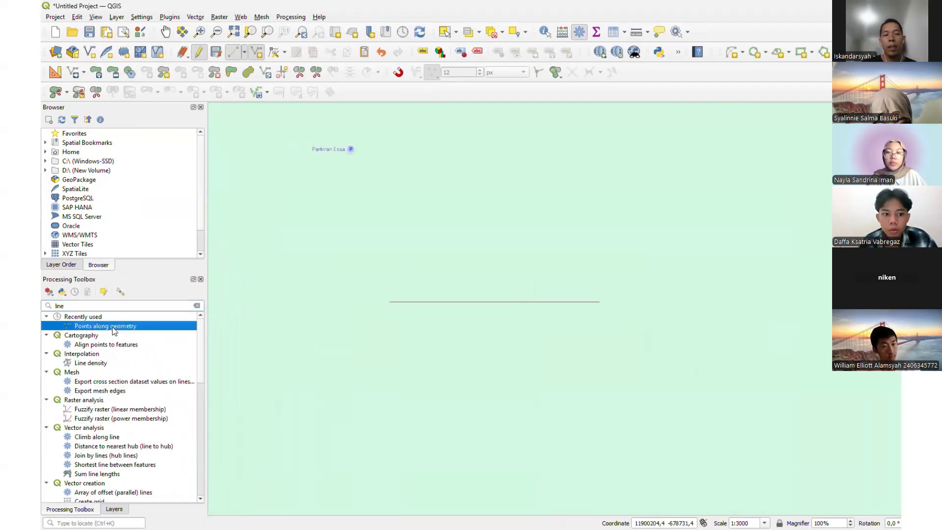
left_click_drag(604, 120, 511, 152)
left_click(531, 202)
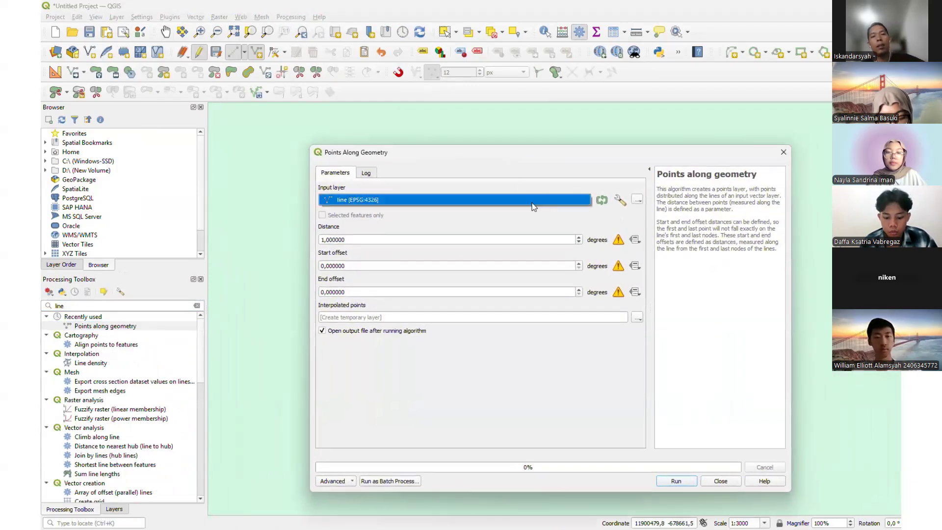
left_click(492, 202)
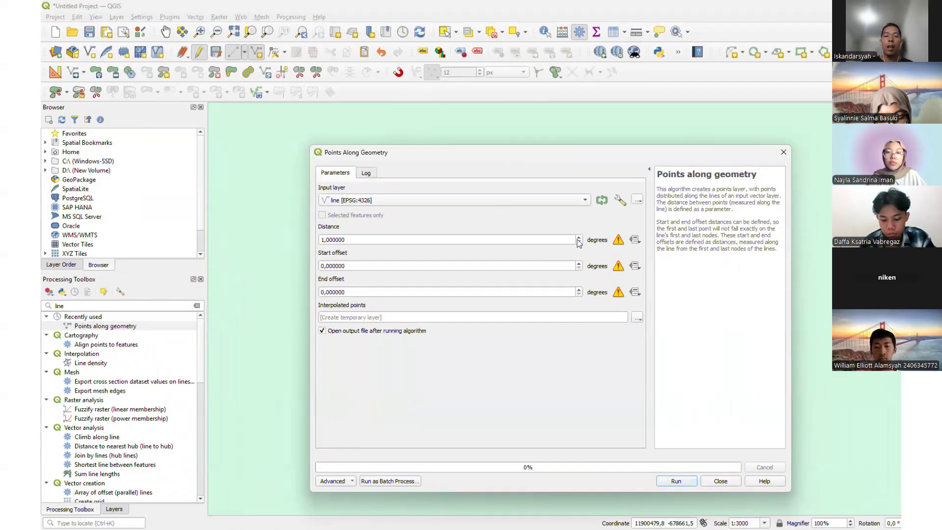
left_click(341, 242)
left_click_drag(344, 240, 318, 240)
type("0.000")
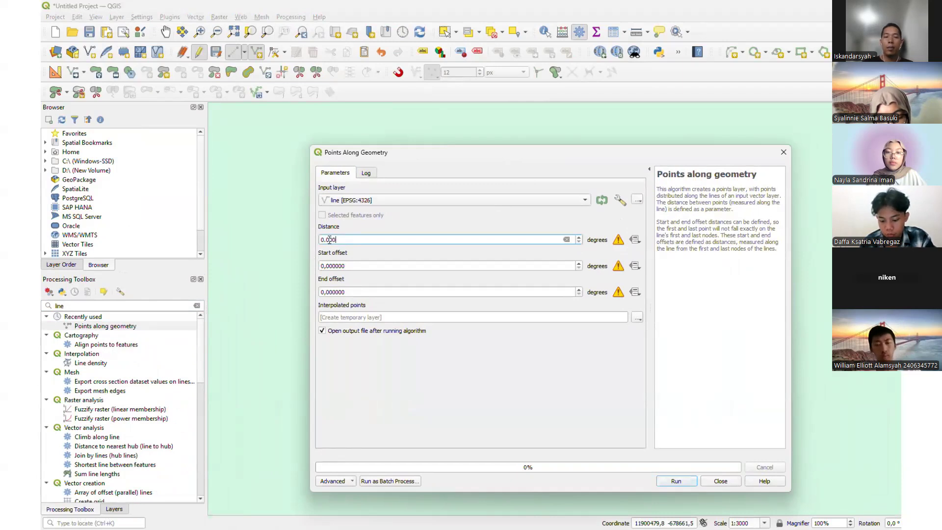
type("1")
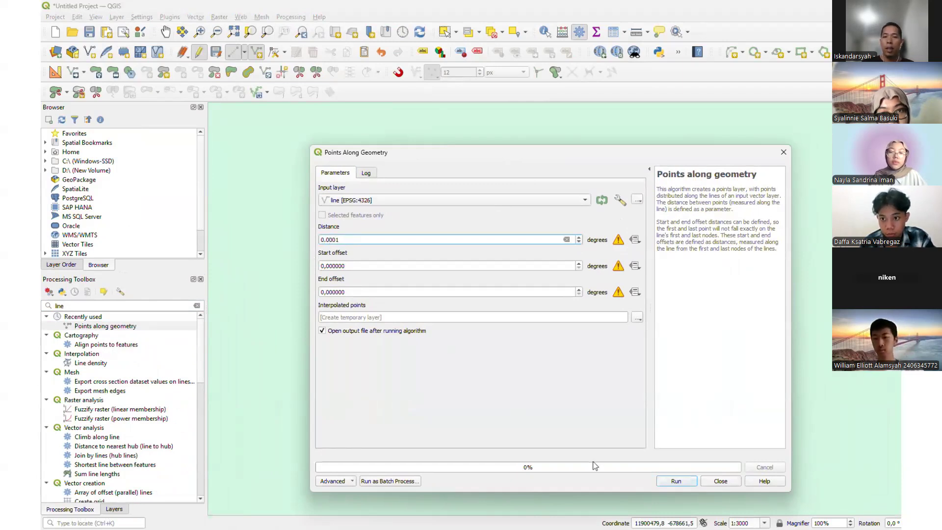
left_click(688, 486)
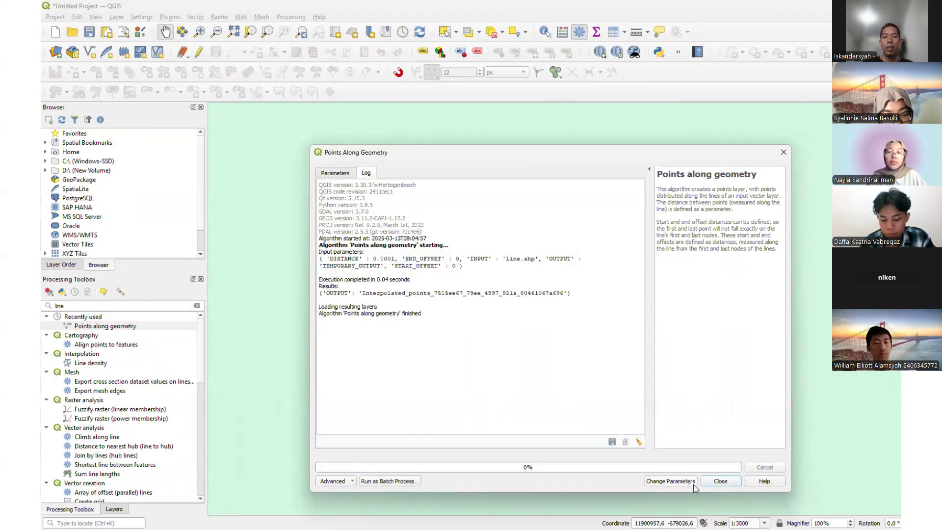
left_click(734, 484)
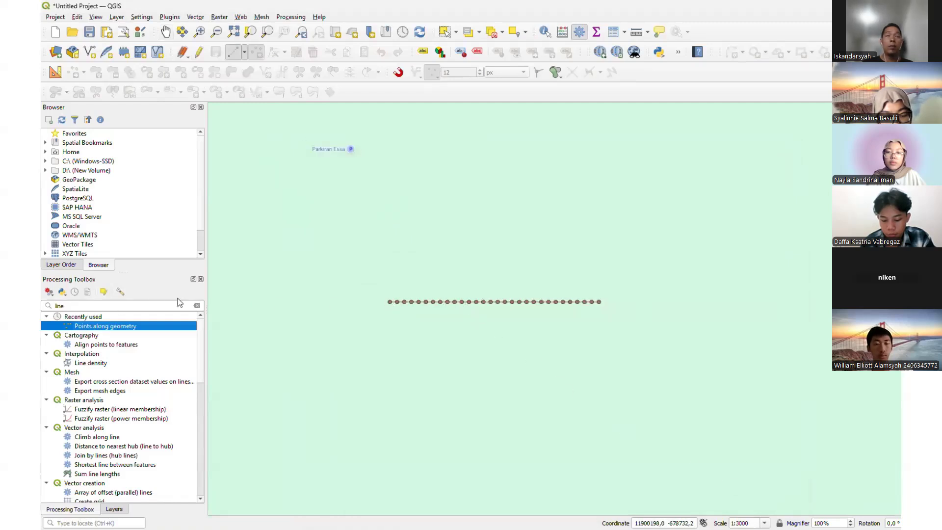
Undock the Layer Order list, then close it and the Processing Toolbox so the layer list sits below the Browser
left_click(61, 265)
left_click(97, 265)
left_click(66, 265)
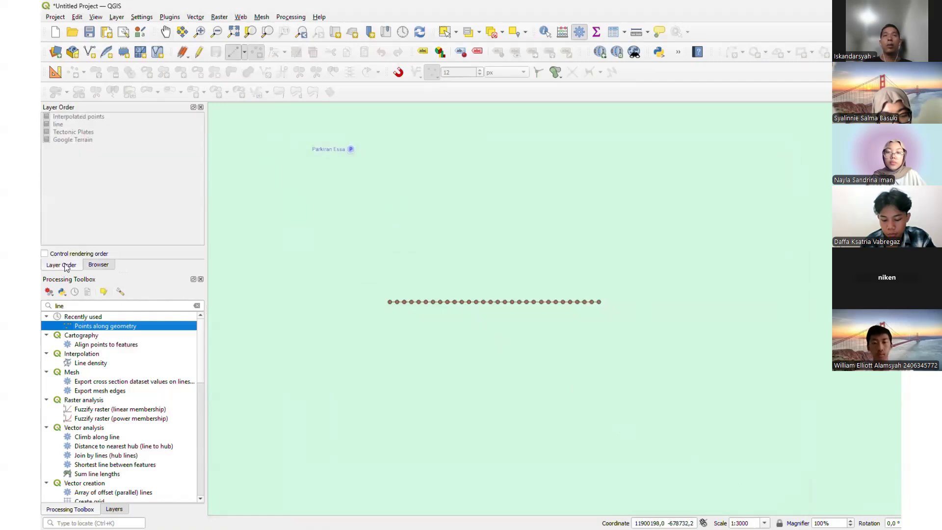
left_click(96, 265)
left_click_drag(66, 265, 109, 249)
left_click(328, 315)
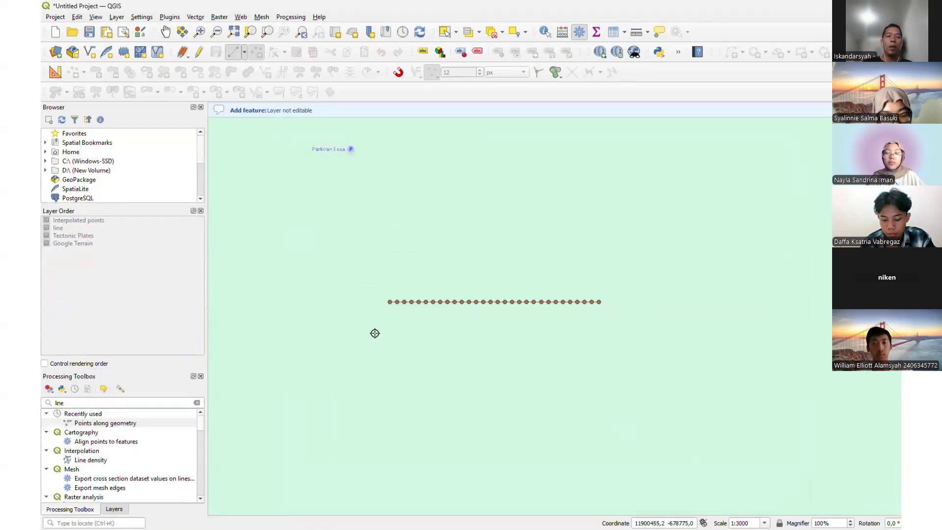
left_click(200, 375)
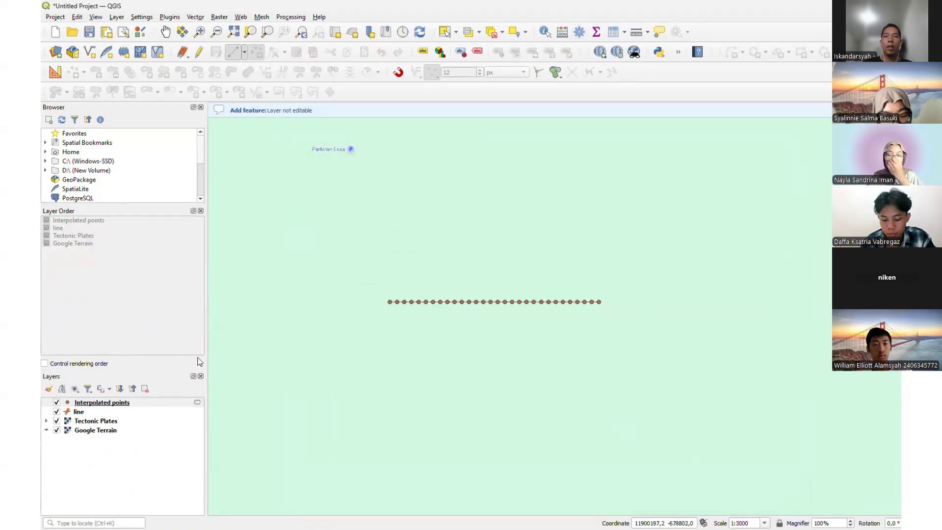
left_click(201, 210)
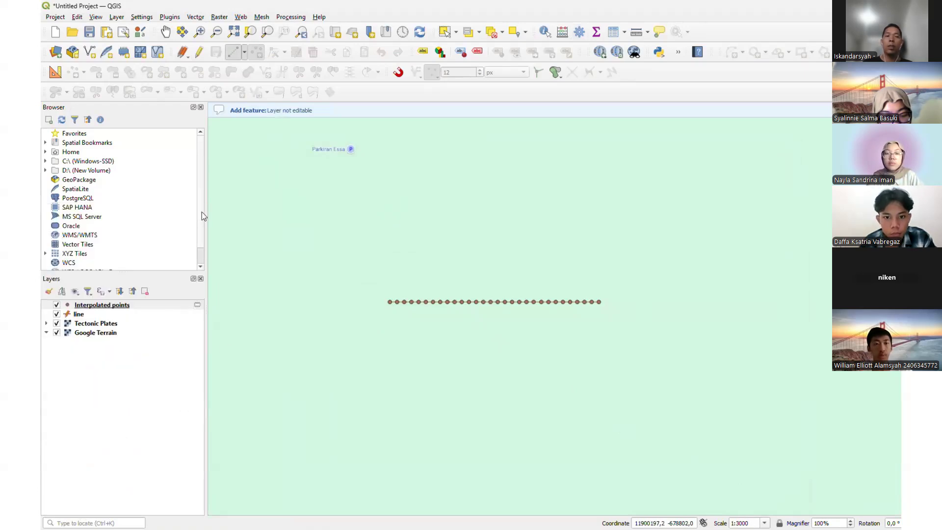
Toggle the Interpolated points layer's visibility off and on and examine the points along the line more closely
left_click(64, 305)
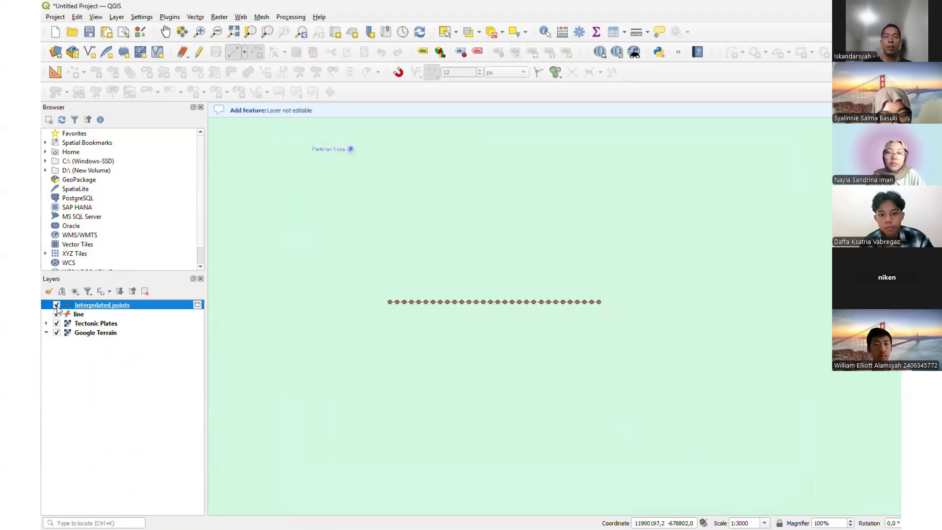
left_click(56, 305)
left_click(57, 305)
scroll(473, 315, "up", 1)
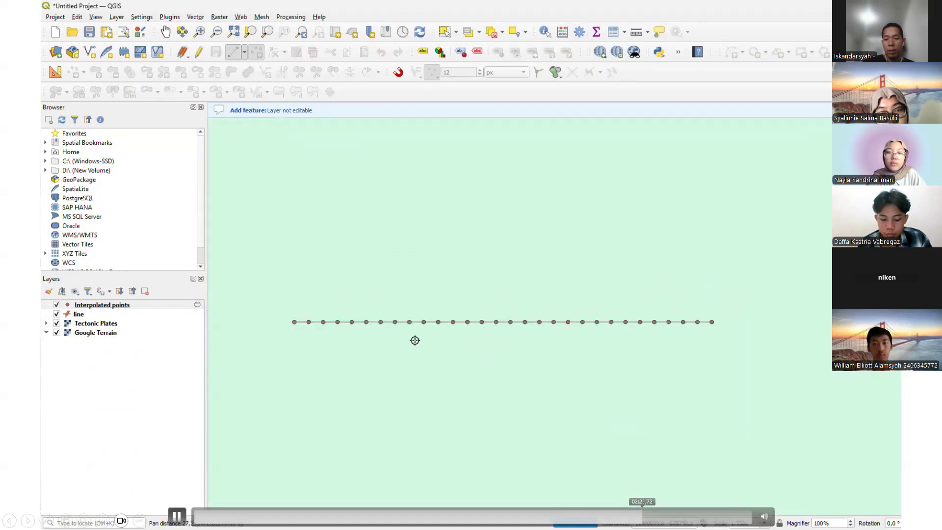
left_click(177, 516)
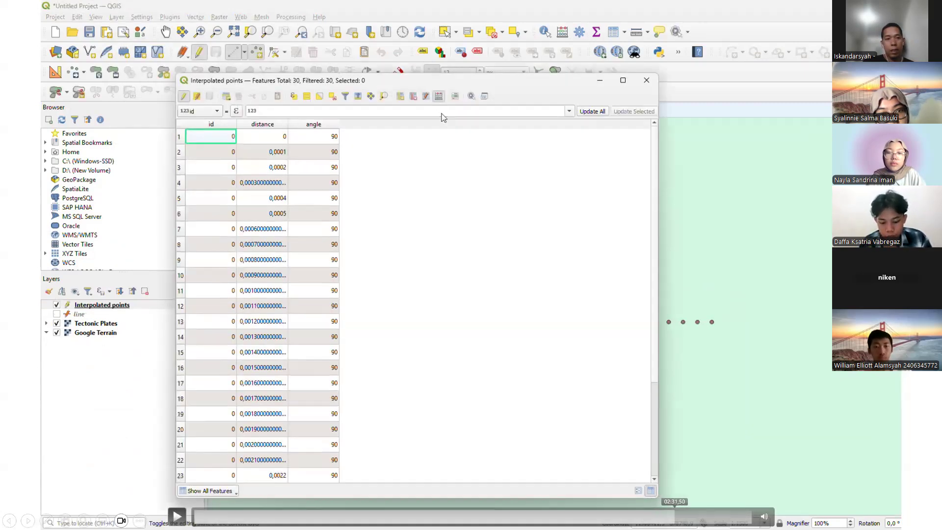
mouse_move(673, 516)
left_mouse_down()
mouse_move(681, 516)
mouse_move(662, 516)
left_mouse_up()
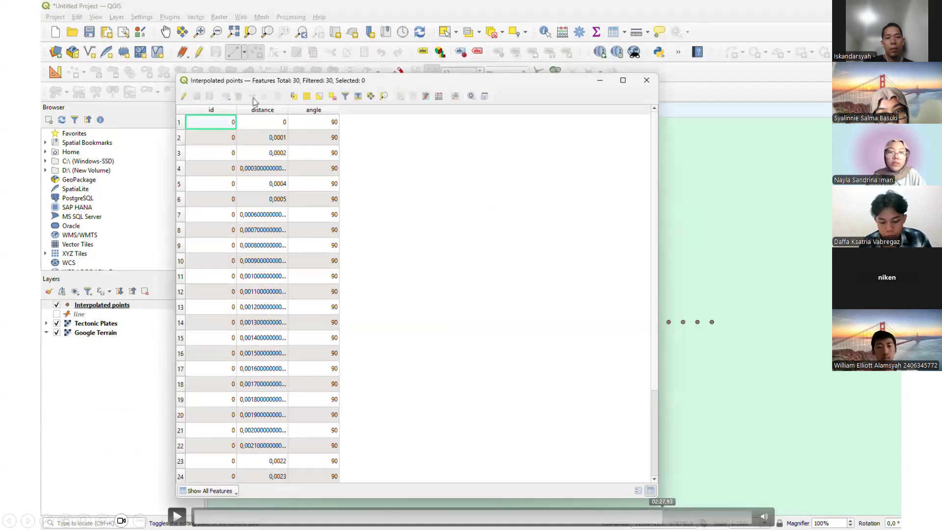
Enable editing of the Interpolated points layer and add a virtual integer field x calculated with the expression $x
left_click(184, 97)
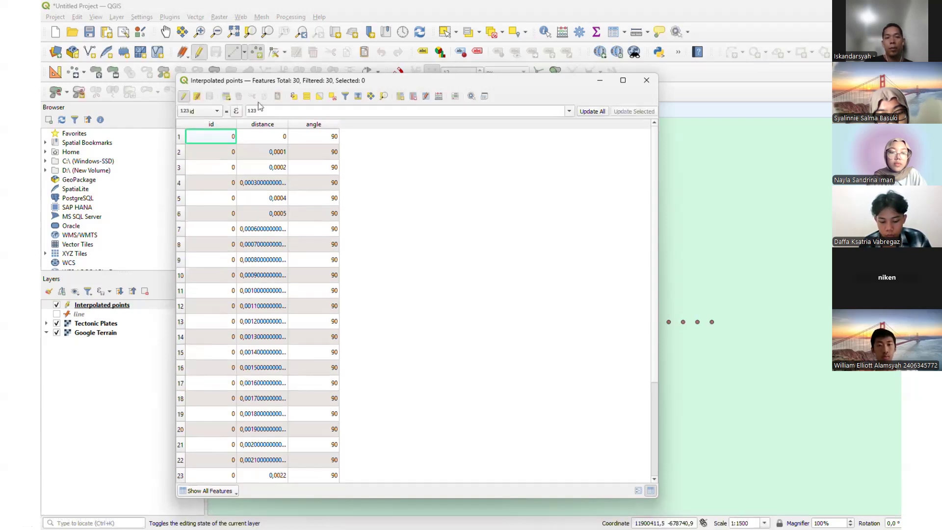
left_click(438, 96)
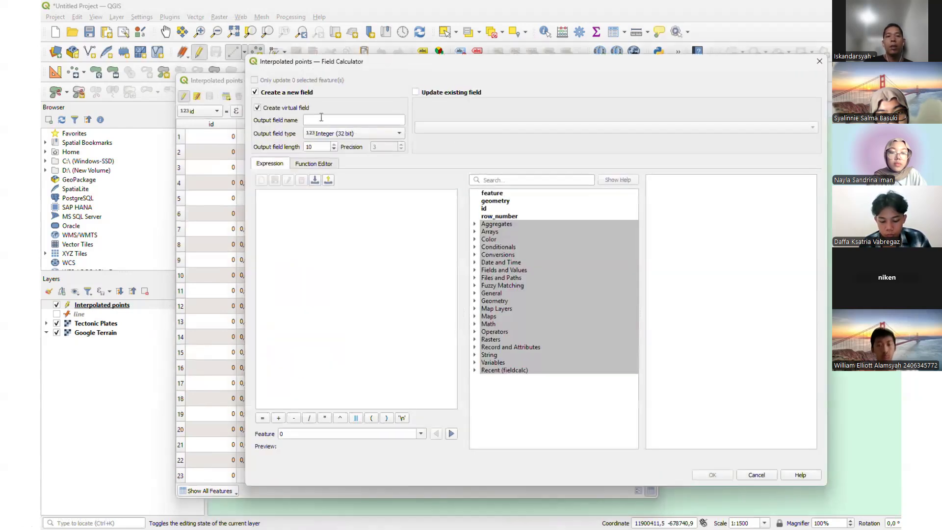
left_click(334, 123)
type("x")
left_click(370, 216)
type("$x")
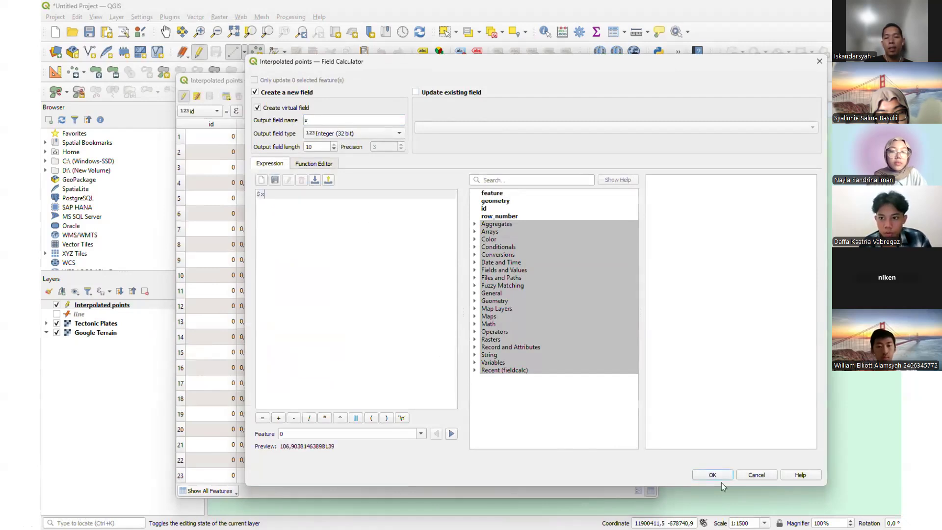
left_click(720, 476)
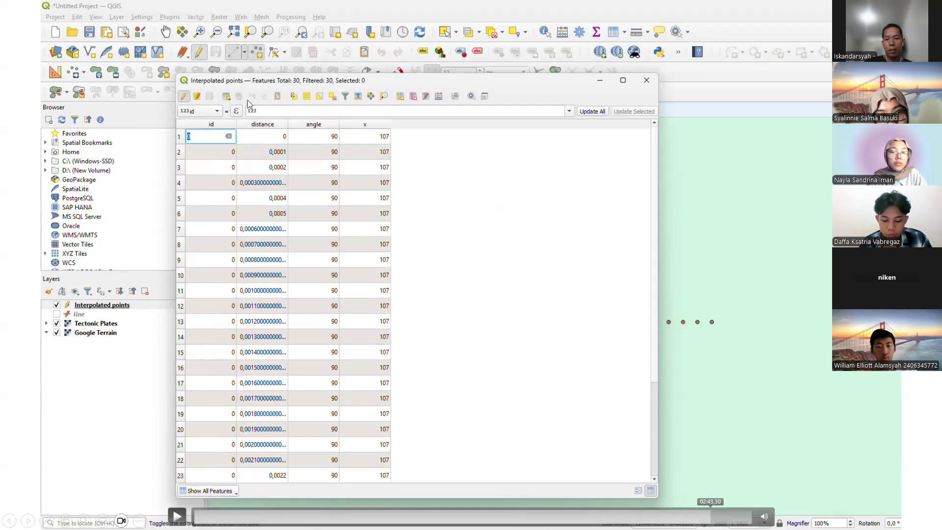
Add a non-virtual whole-number field named y to the Interpolated points layer with the Field Calculator
left_click(317, 219)
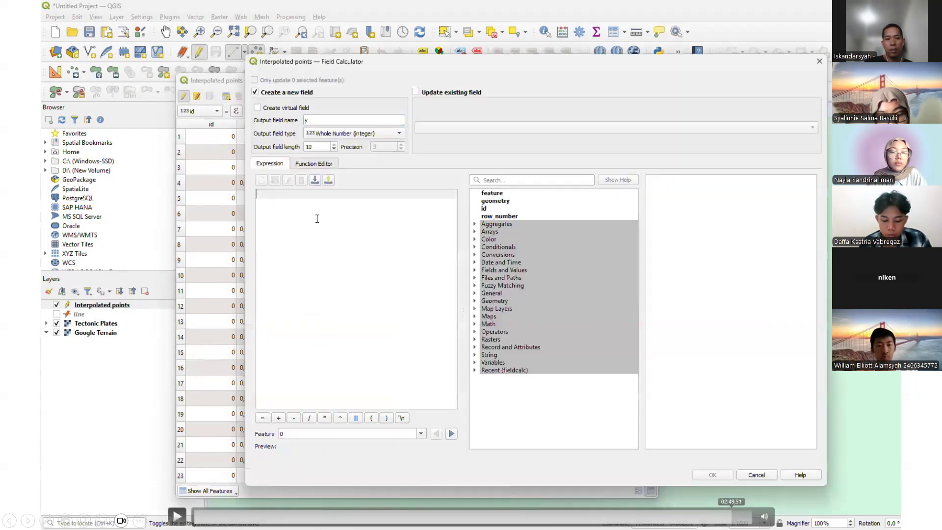
left_click_drag(731, 517, 751, 517)
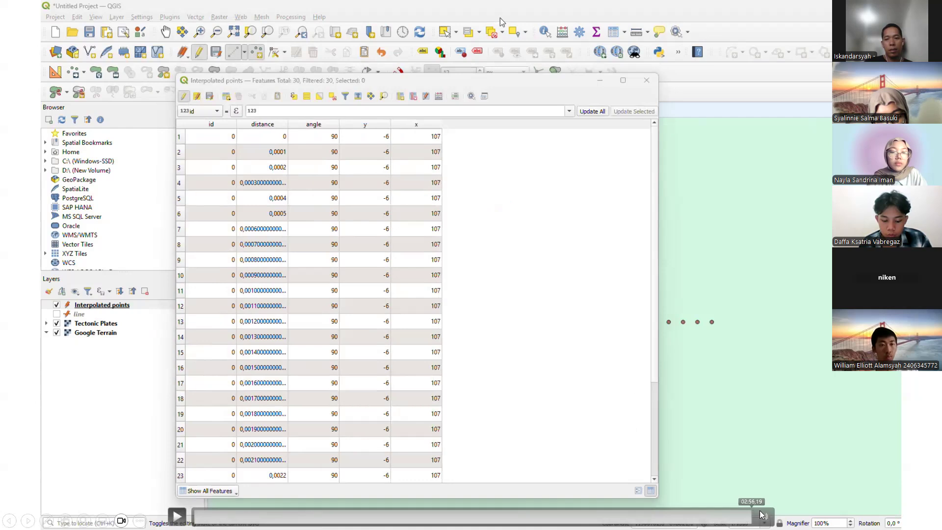
key("Right")
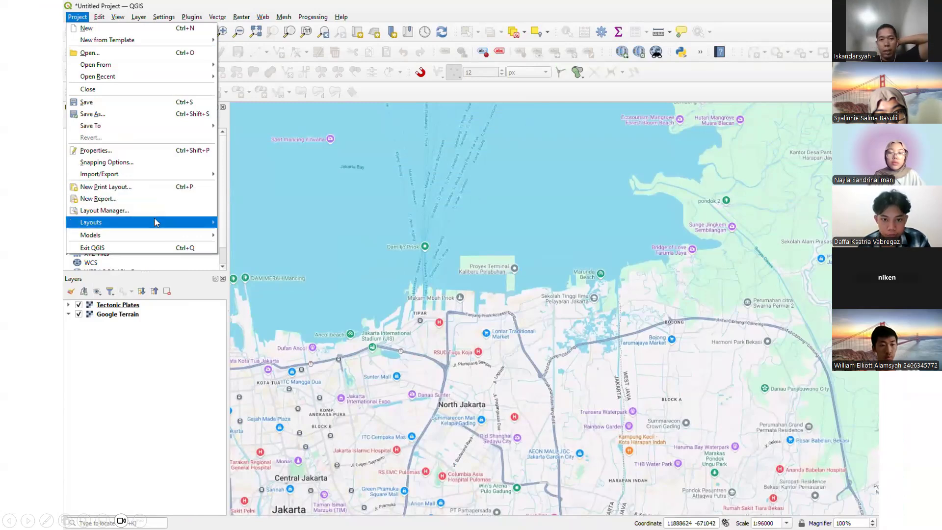
Create a new print layout titled test layout
left_click(152, 192)
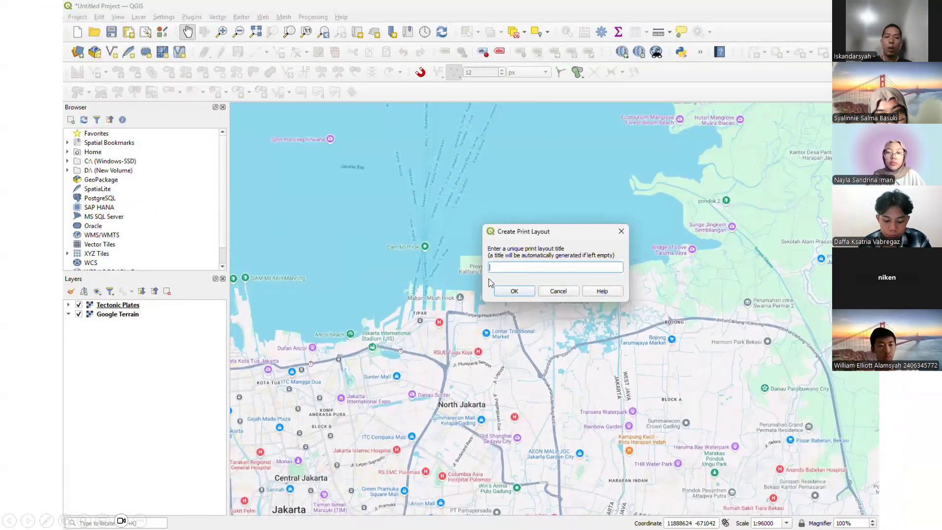
type("test l")
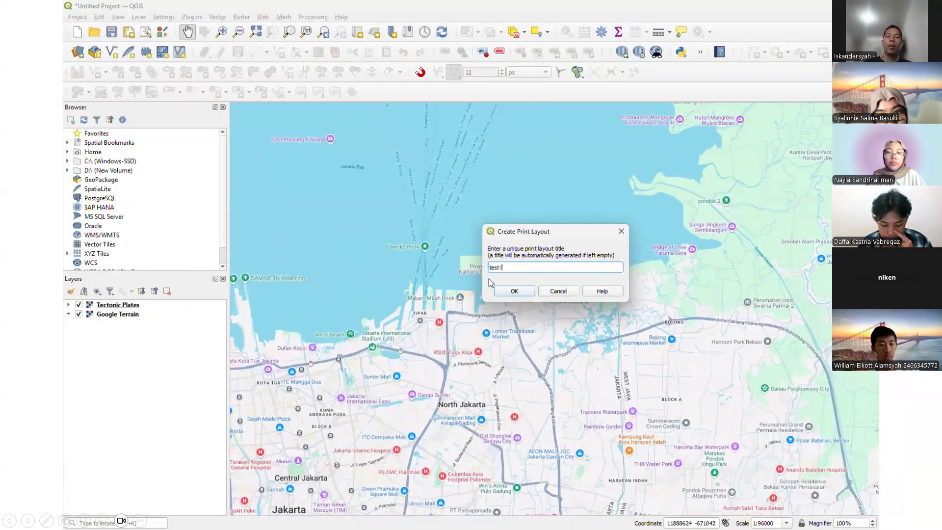
type("ayyou")
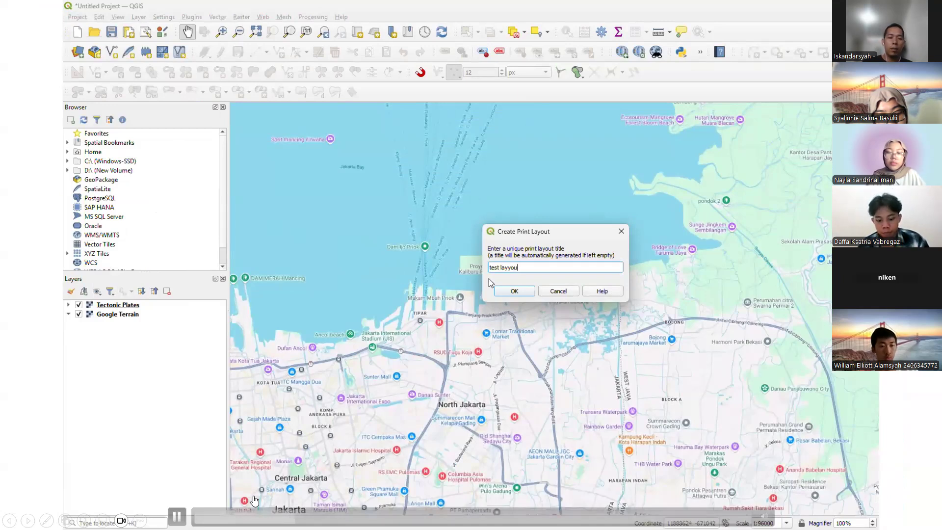
key("BackSpace")
key("BackSpace")
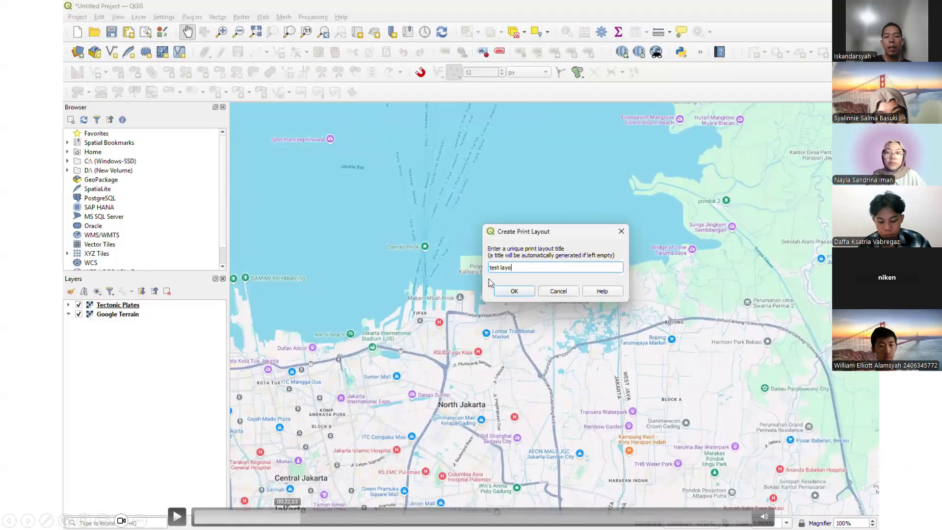
left_click_drag(301, 517, 240, 517)
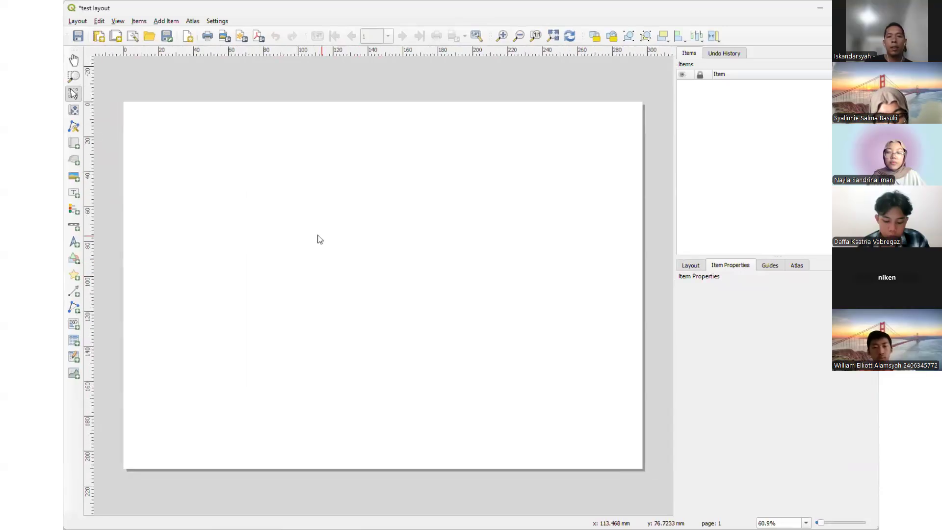
left_click(74, 110)
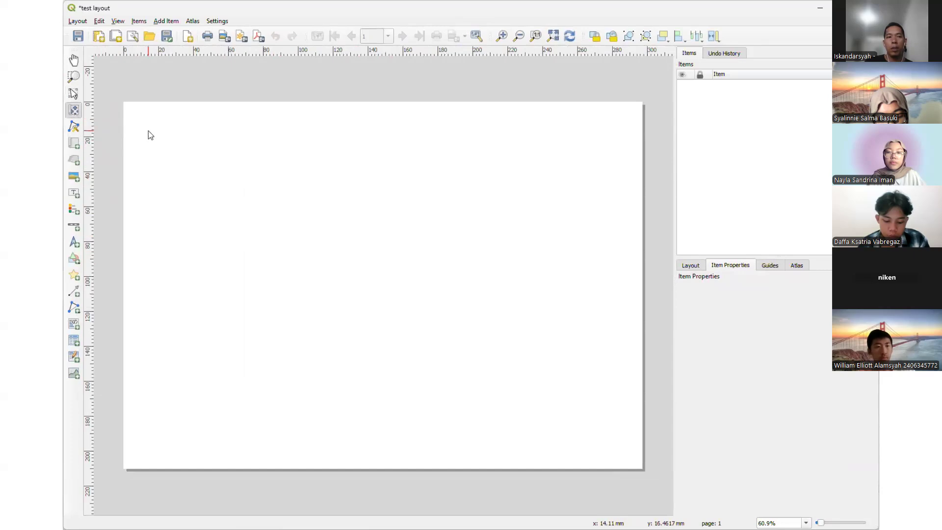
left_click(73, 93)
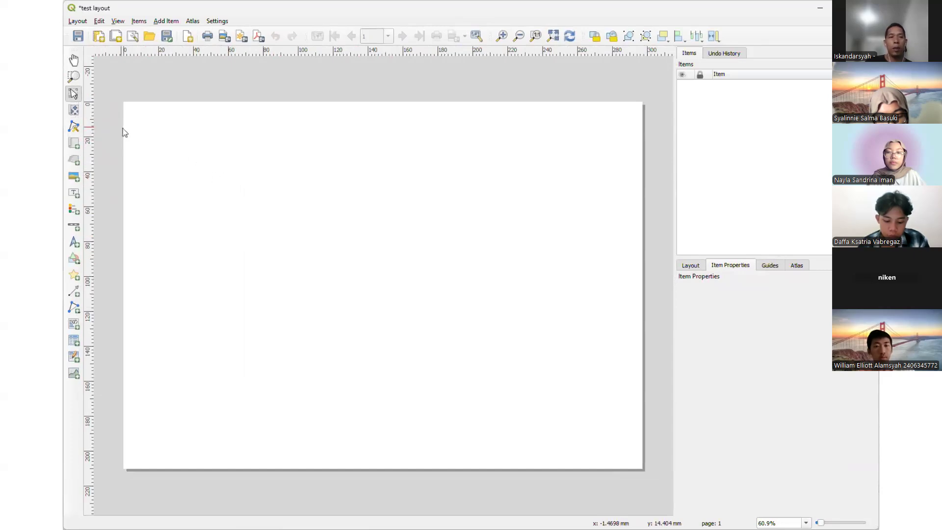
left_click_drag(149, 129, 614, 433)
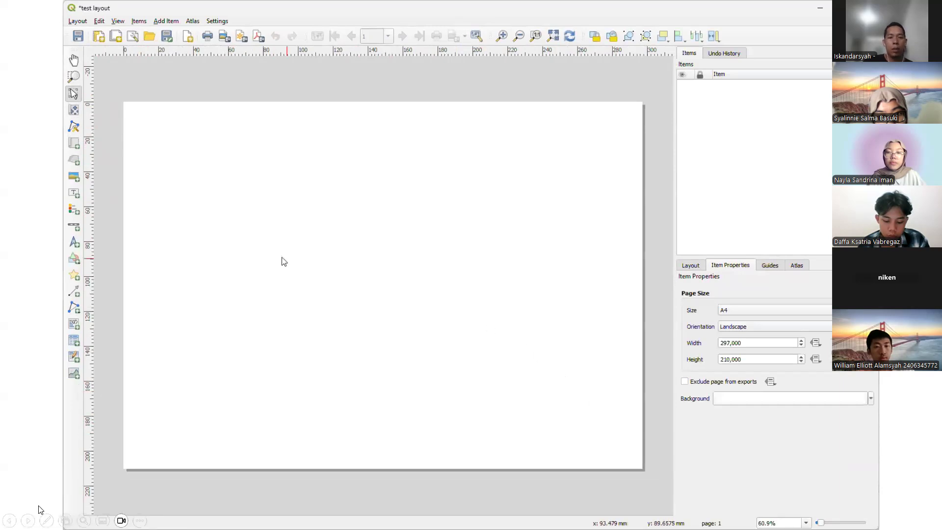
Add a map about 255 mm wide and 160 mm high to the landscape page and enlarge the page view area
left_click(73, 127)
left_click(74, 143)
left_click_drag(140, 124, 589, 404)
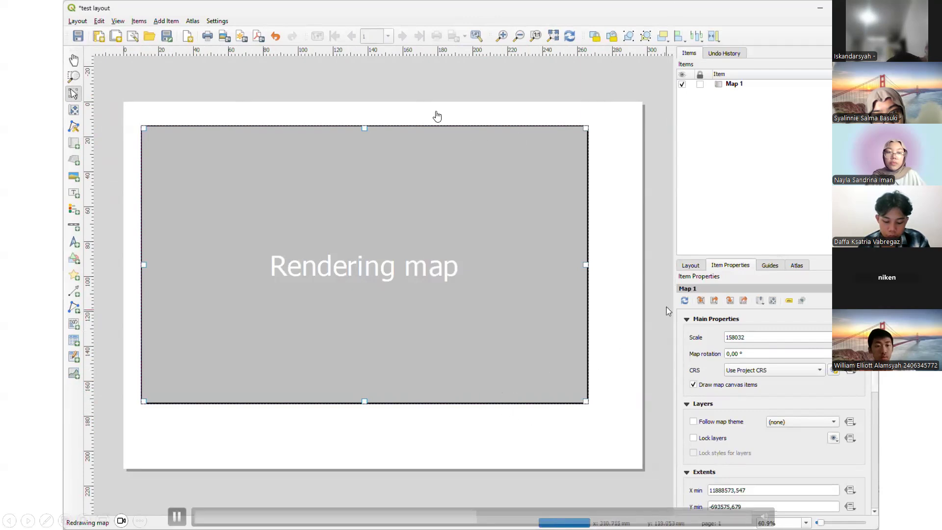
left_click_drag(675, 225, 700, 226)
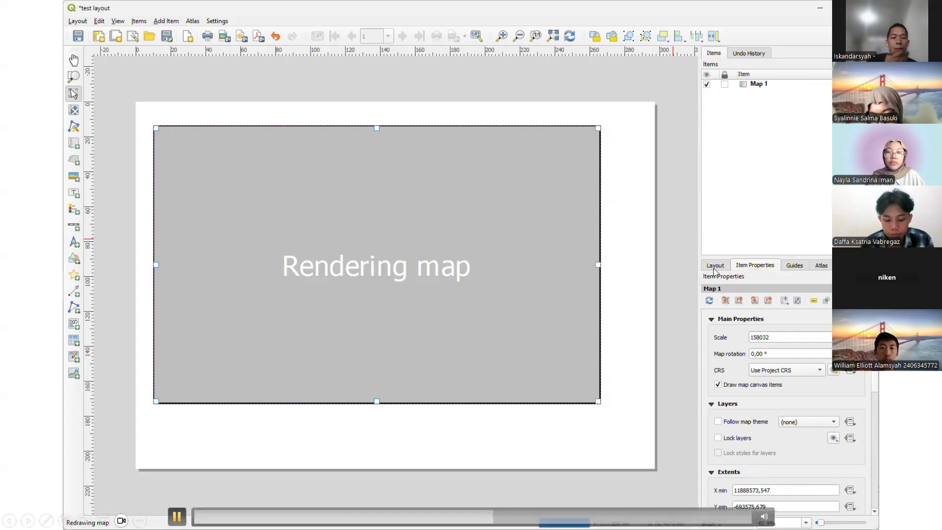
Add a scale bar for Map 1 below the map's lower-left corner
left_click(73, 226)
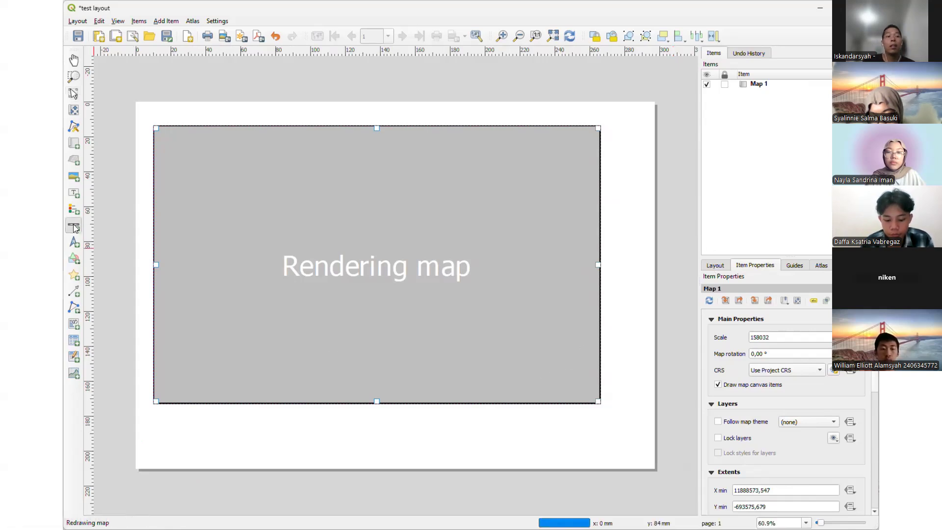
left_click_drag(164, 418, 245, 444)
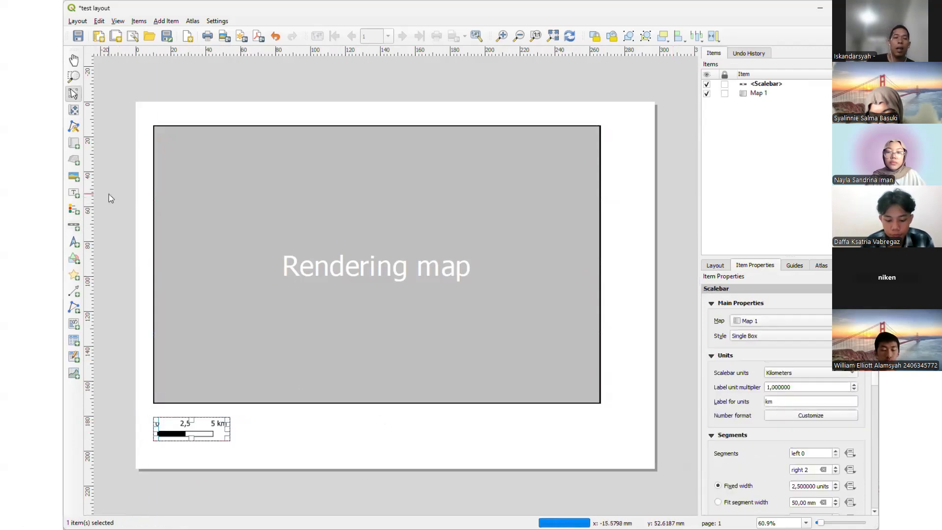
Add a north arrow about 11 mm wide and 14 mm high inside the map's upper-right corner
left_click(74, 241)
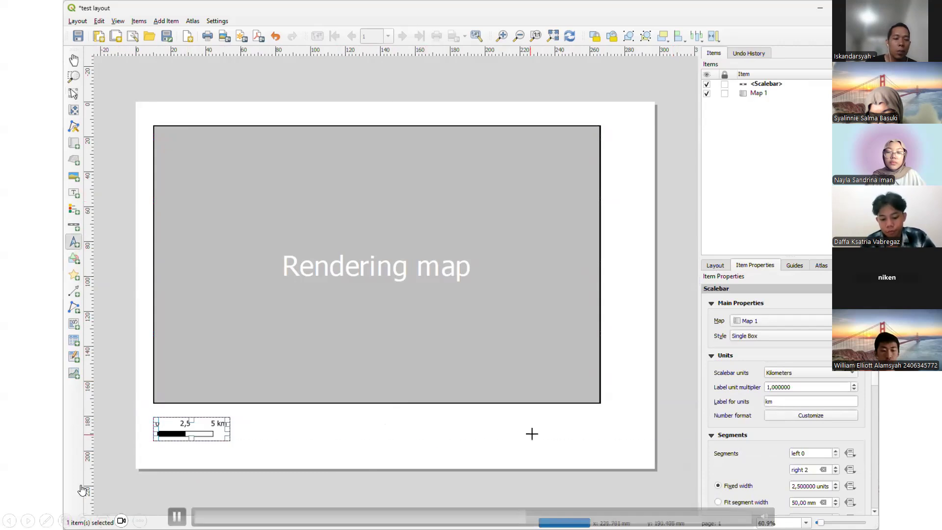
left_click_drag(576, 136, 593, 159)
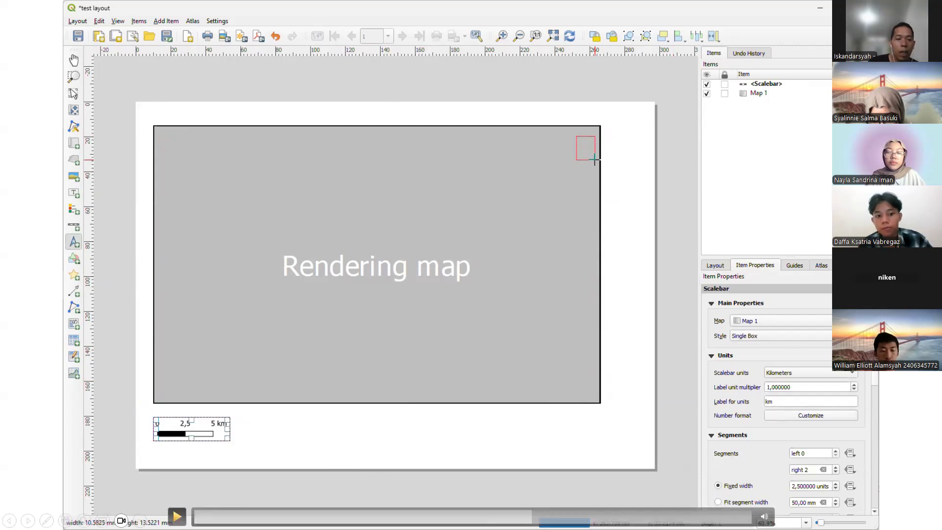
left_click_drag(594, 159, 594, 161)
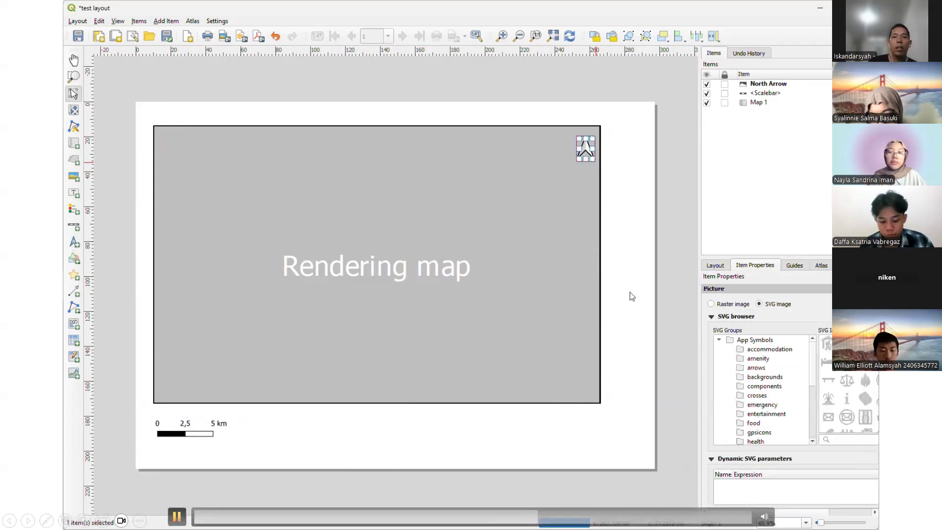
left_click(118, 196)
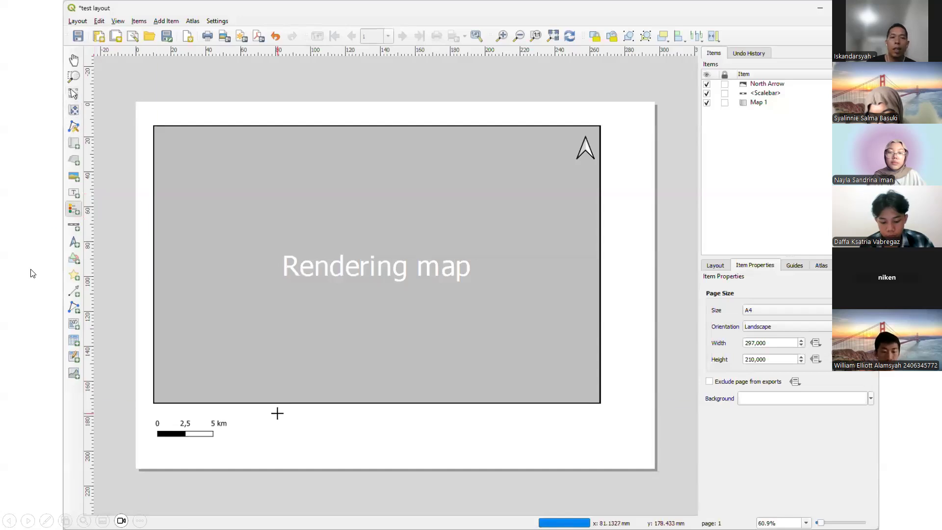
Add a legend for Map 1 below the map beside the scale bar and shift it slightly up to sit inside the page
left_click_drag(249, 417, 291, 446)
left_click_drag(370, 458, 372, 458)
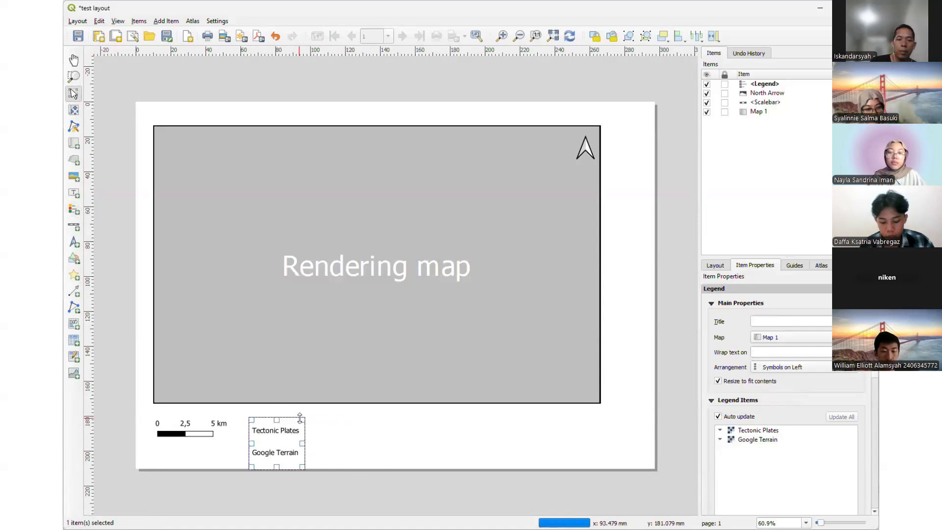
left_click_drag(293, 434, 290, 425)
left_click(373, 449)
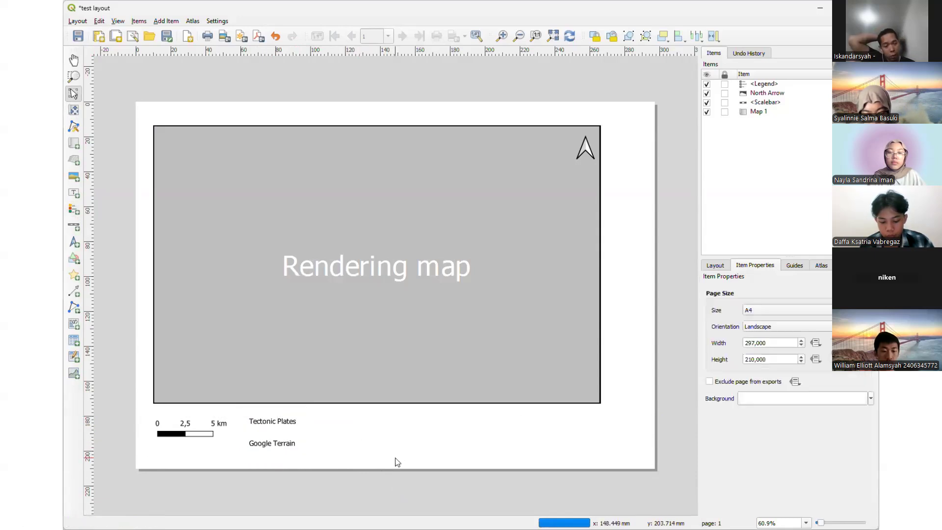
Add a label in the map's upper-left corner with the text Peta Jakarta
left_click(72, 195)
left_click_drag(163, 137, 234, 185)
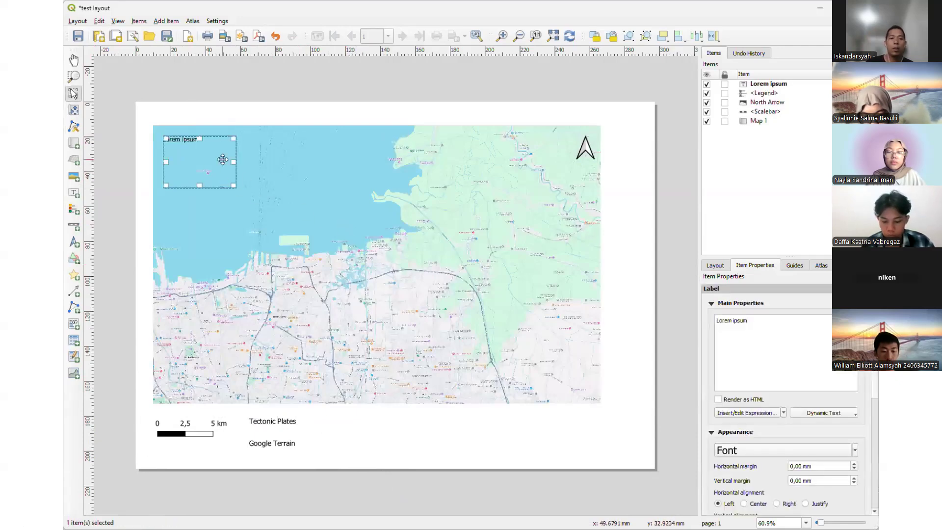
key("ctrl+a")
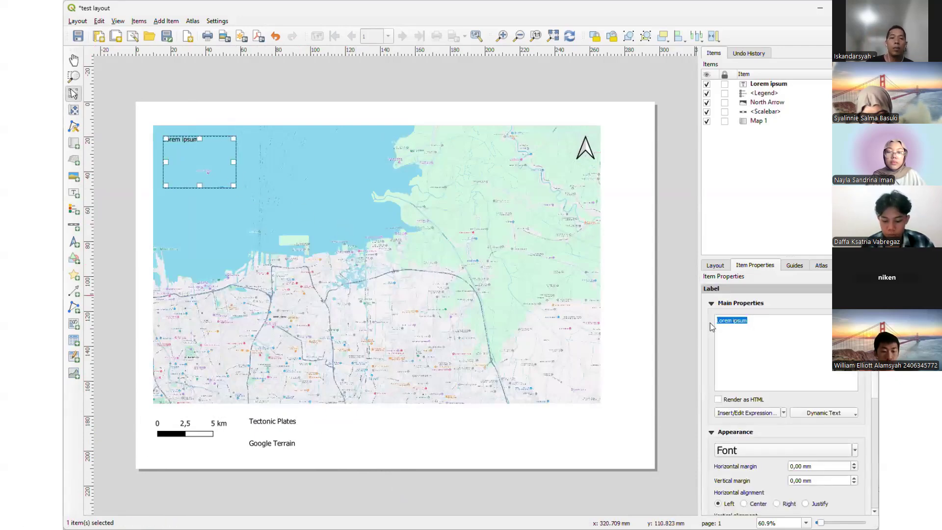
type("Peja")
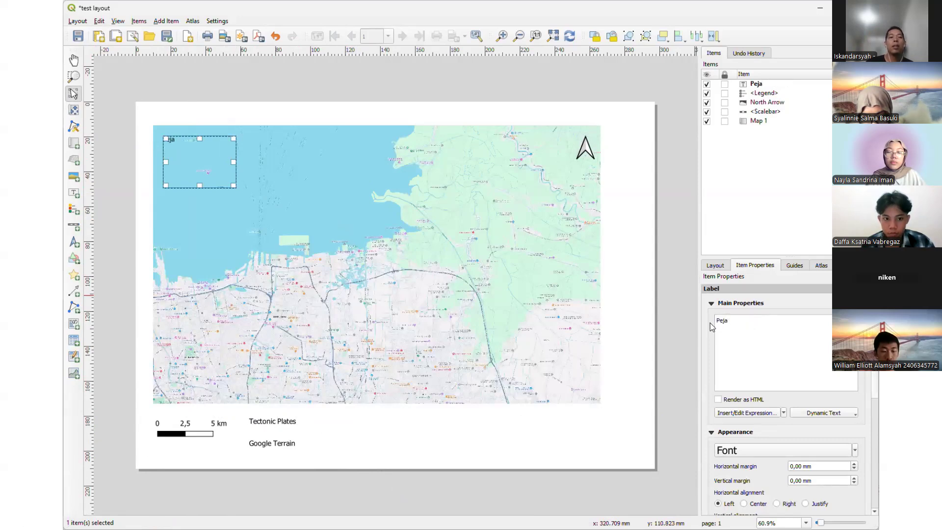
type("ejt")
key("BackSpace")
key("BackSpace")
type("ta Jakarta")
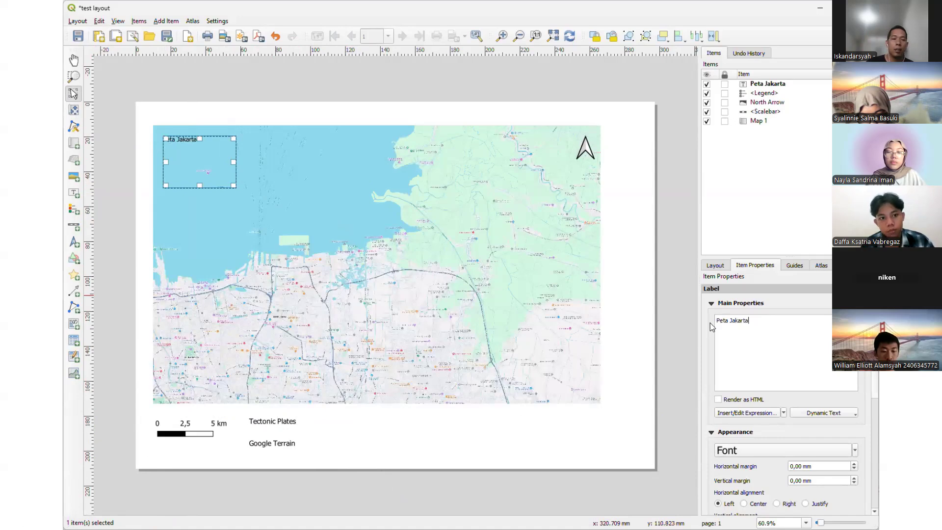
Set the Peta Jakarta label's font size to 50 points and widen its frame to fit the text on one line
scroll(877, 380, "down", 2)
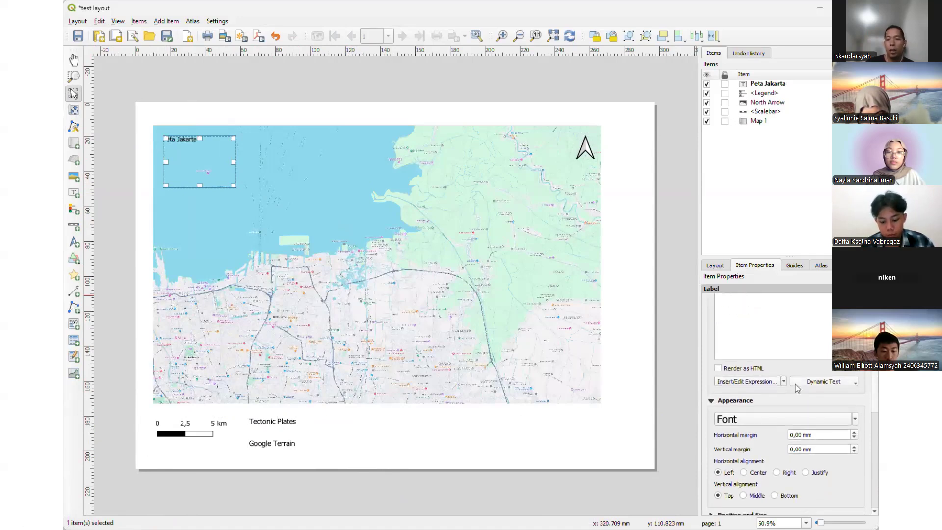
left_click(838, 386)
left_click(829, 386)
left_click(825, 419)
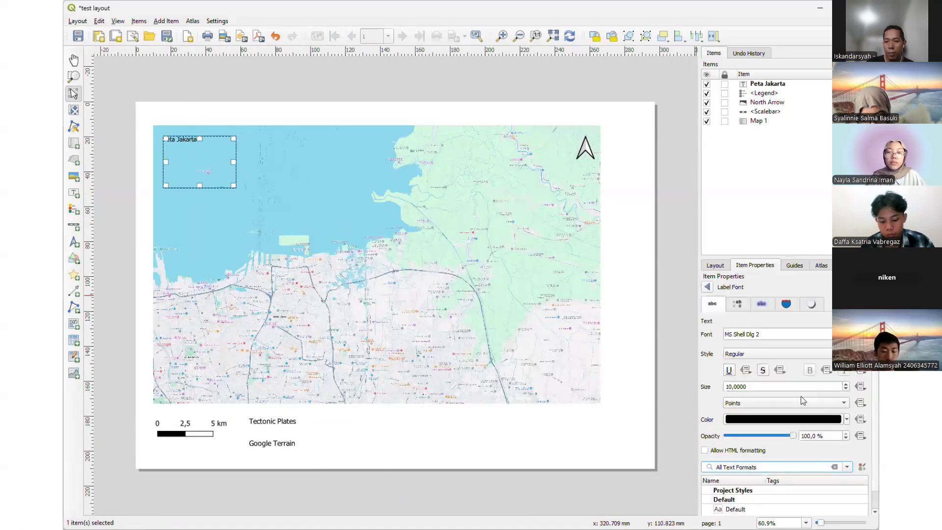
left_click_drag(749, 386, 721, 387)
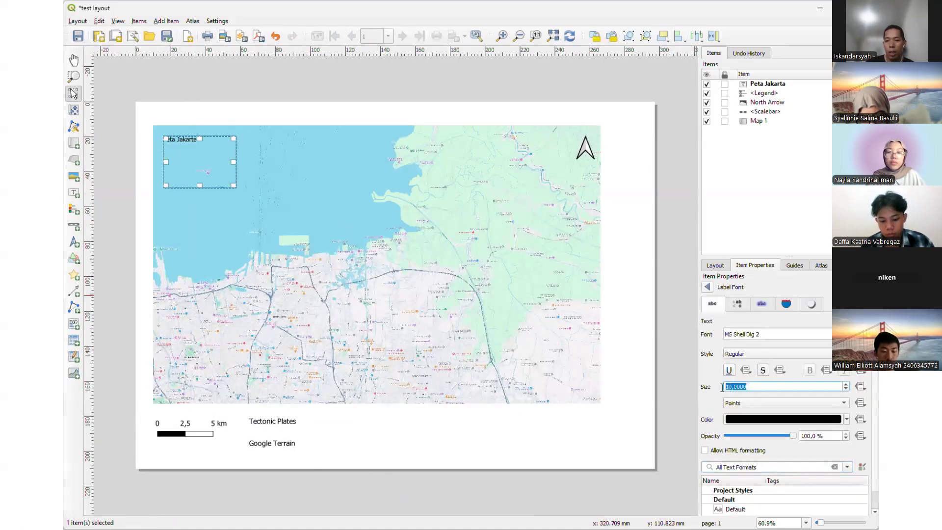
type("50")
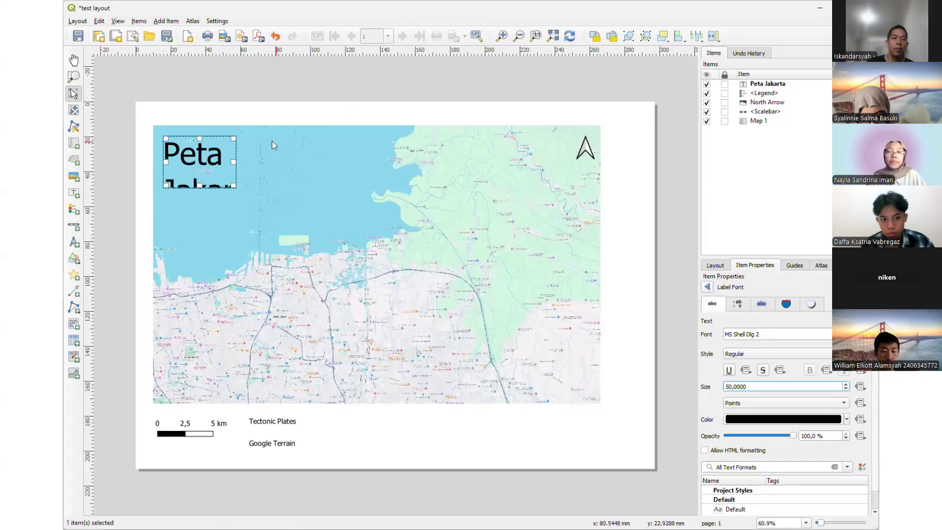
left_click(230, 162)
left_click_drag(230, 162, 361, 162)
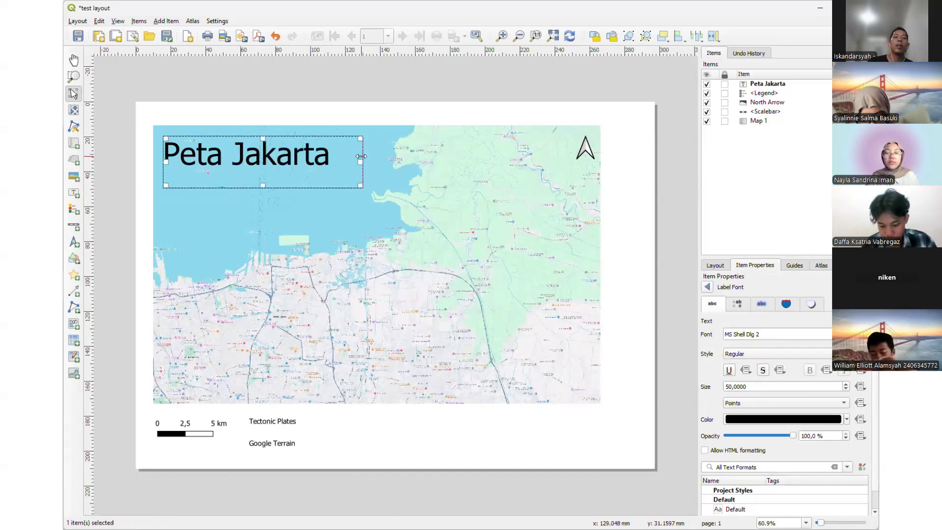
left_click(142, 218)
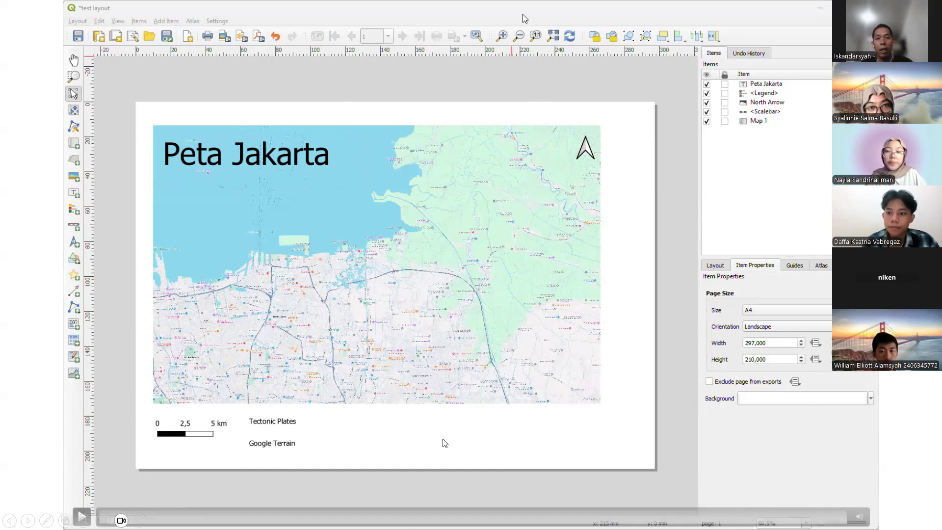
End the slide show and switch to QGIS to view Java in the Indonesia_gravity_and_fault project
key("Escape")
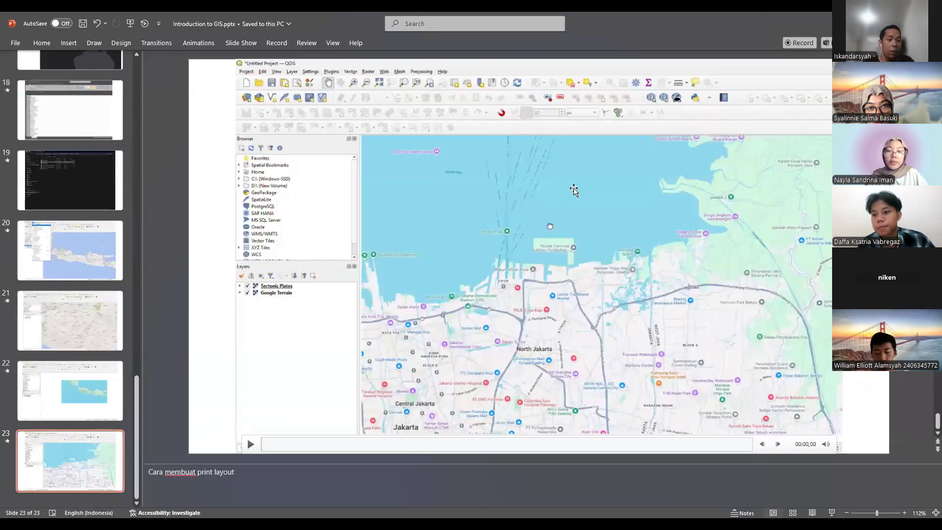
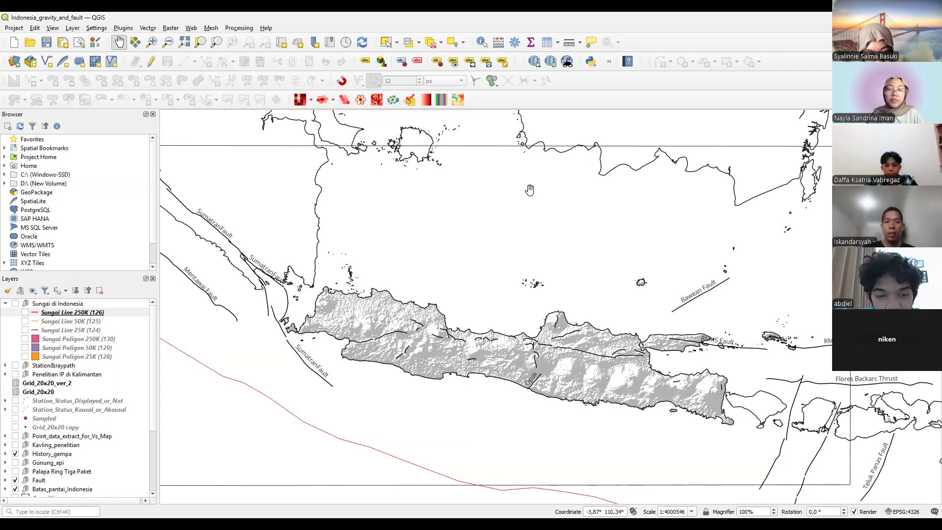
left_click_drag(471, 254, 483, 212)
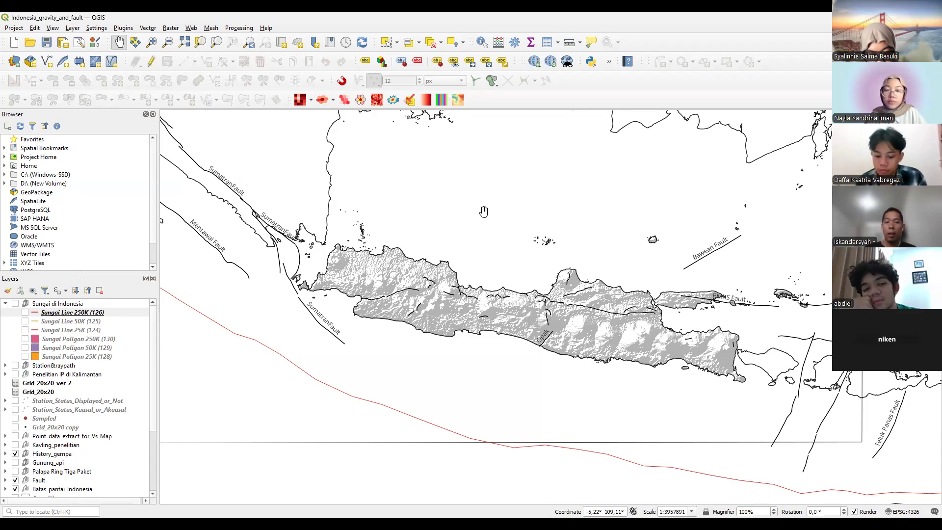
left_click_drag(525, 300, 502, 308)
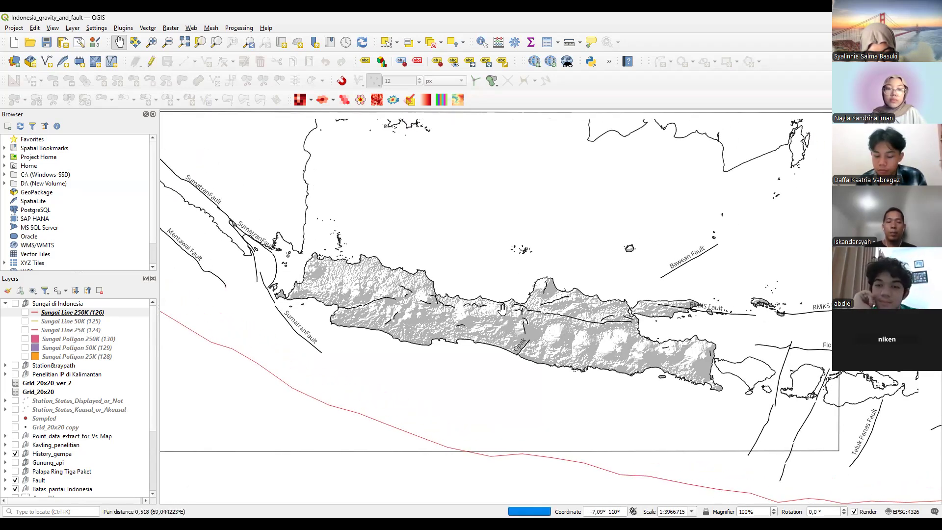
Collapse the Sungai di Indonesia layer group and enlarge the layer list's area to show more layers
left_click(6, 303)
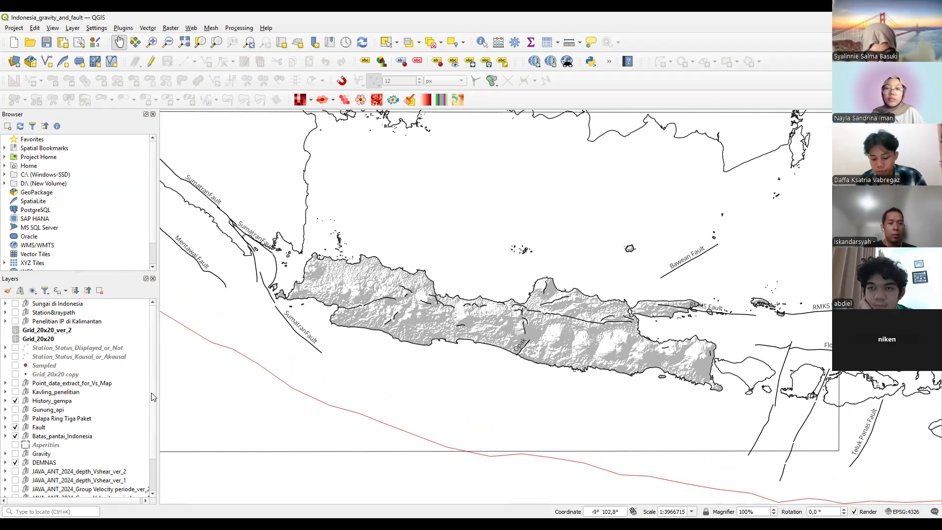
scroll(98, 417, "down", 2)
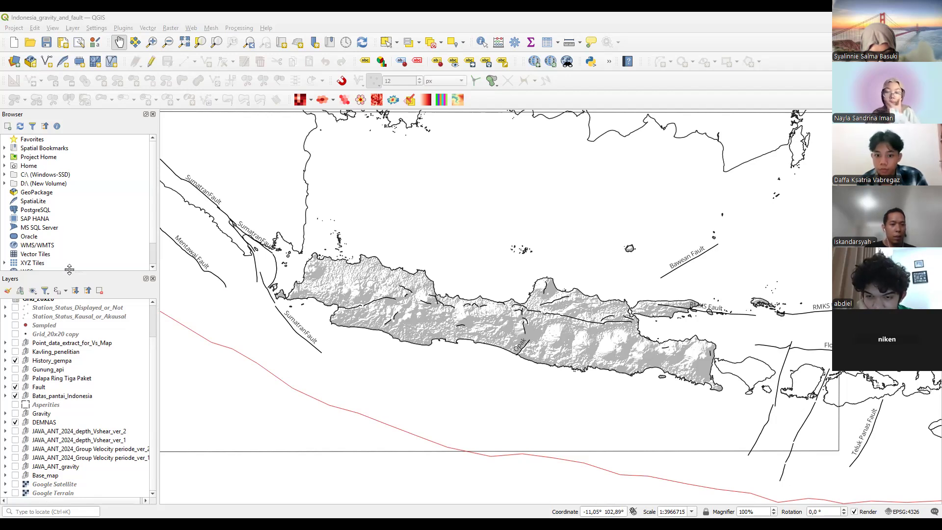
left_click_drag(69, 272, 75, 189)
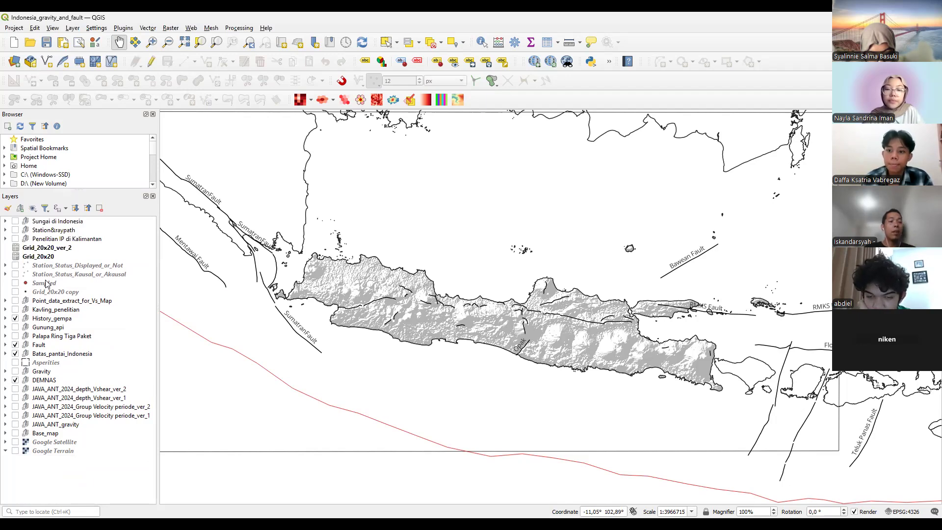
Show the Sampled point layer over Java, hide it again, and check the contents of the Point_data_extract_for_Vs_Map group
left_click(16, 283)
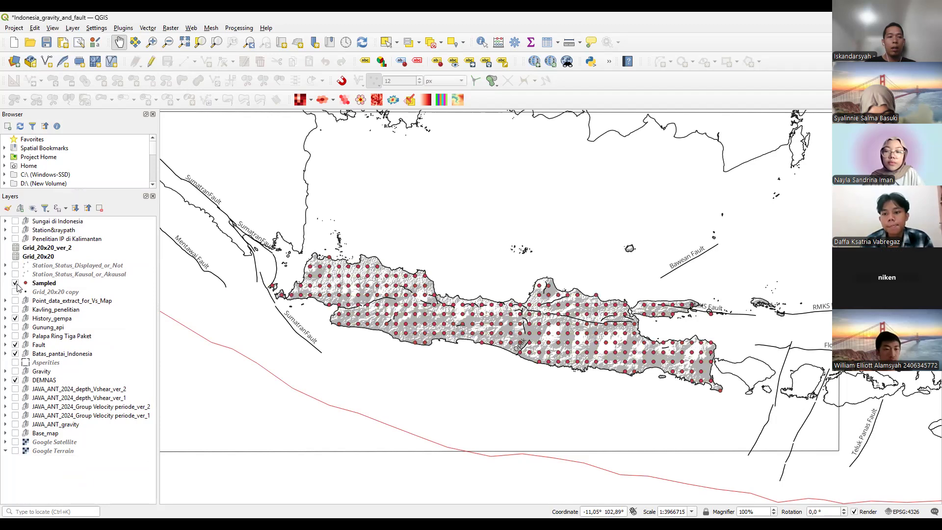
left_click(15, 283)
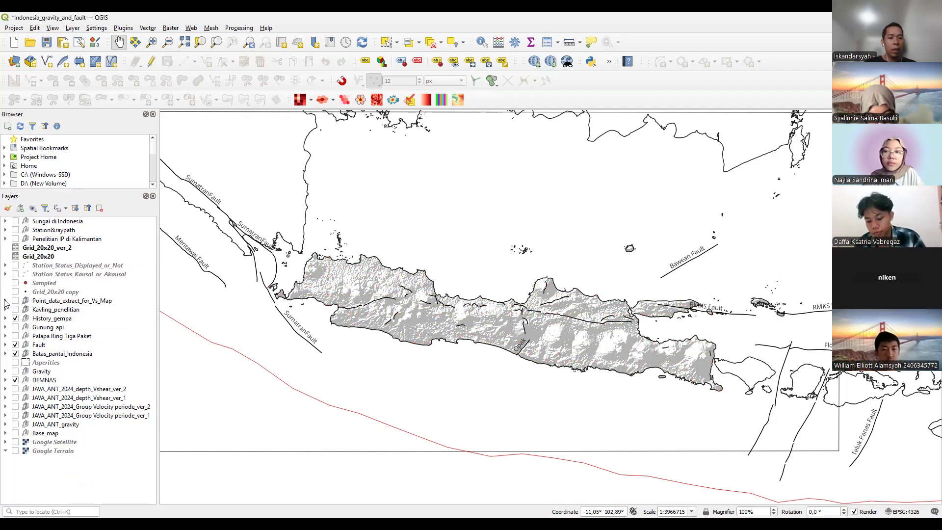
left_click(5, 301)
left_click(6, 301)
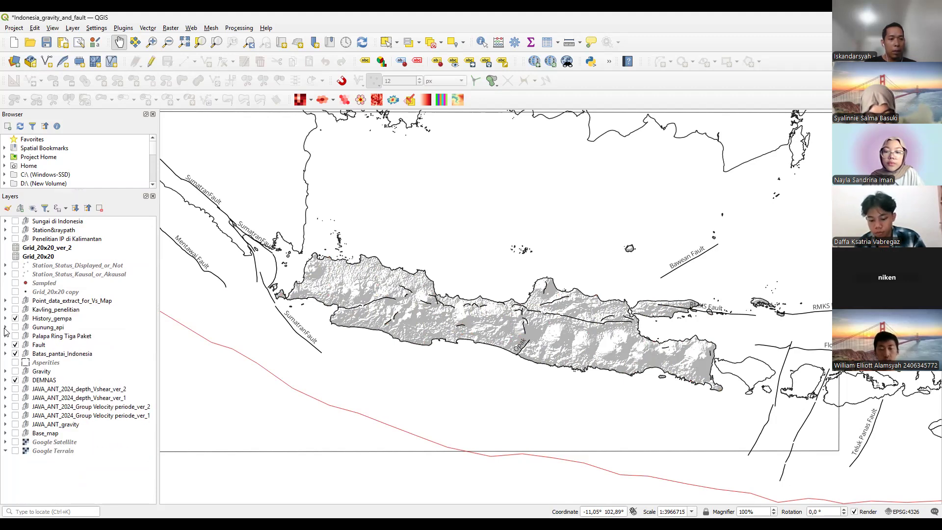
Preview the volcano points of the Gunung_api group on the map, leaving the group hidden and collapsed
left_click(6, 327)
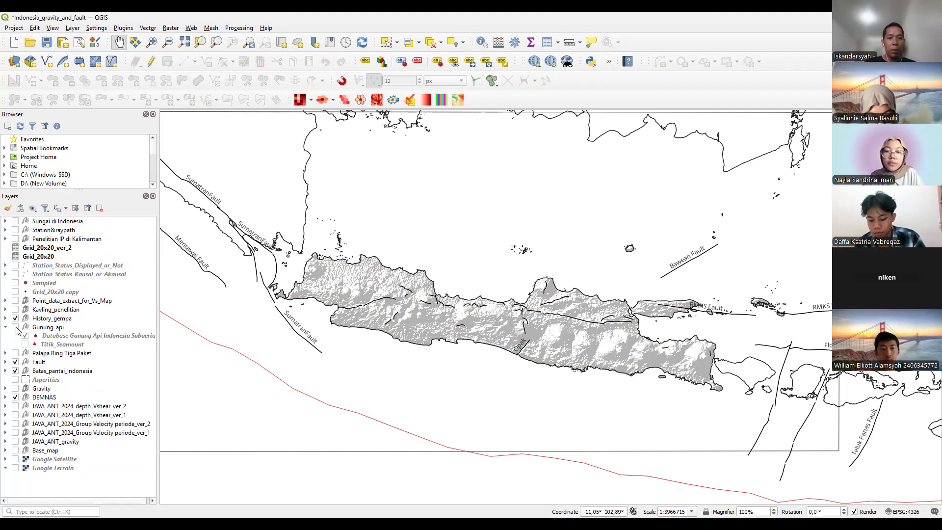
left_click(16, 327)
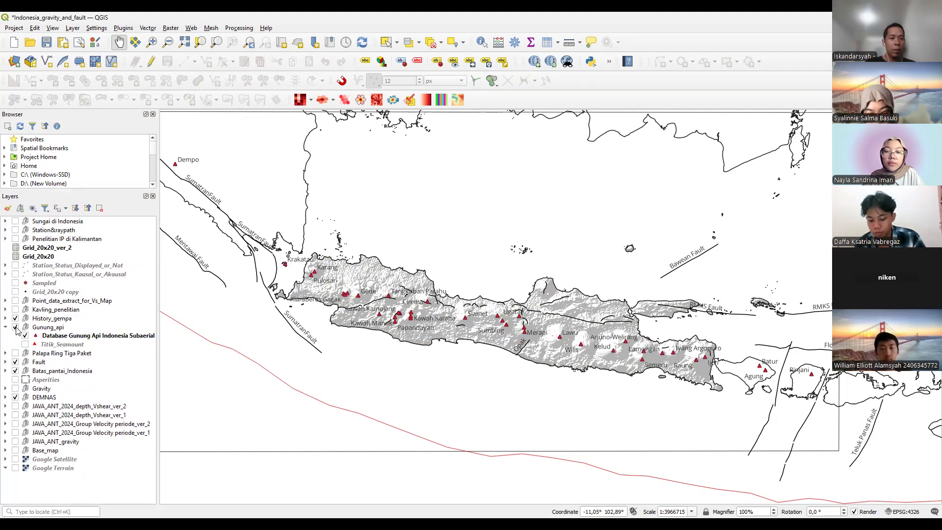
left_click(15, 327)
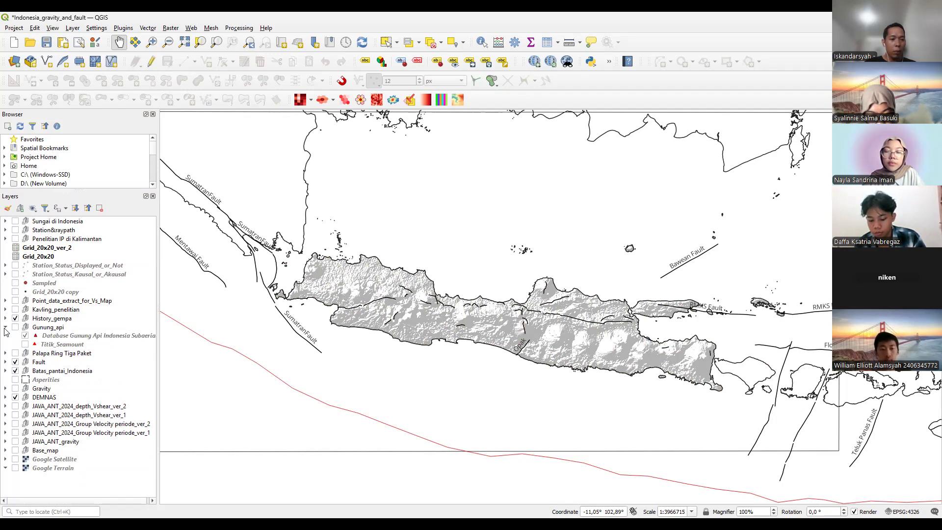
left_click(5, 327)
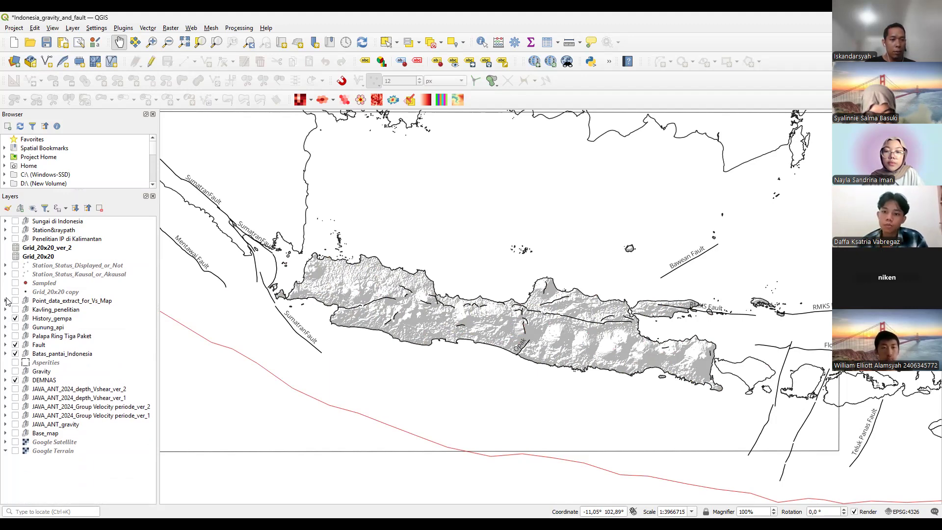
Display the Station&raypath group with its Station_location, raypath and Raypath_Density layers all visible on the map
left_click(5, 229)
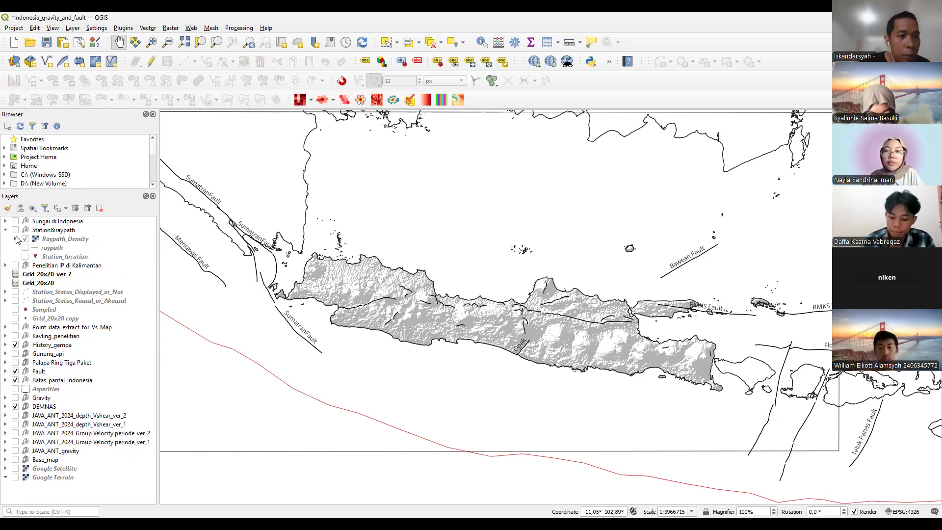
left_click(25, 256)
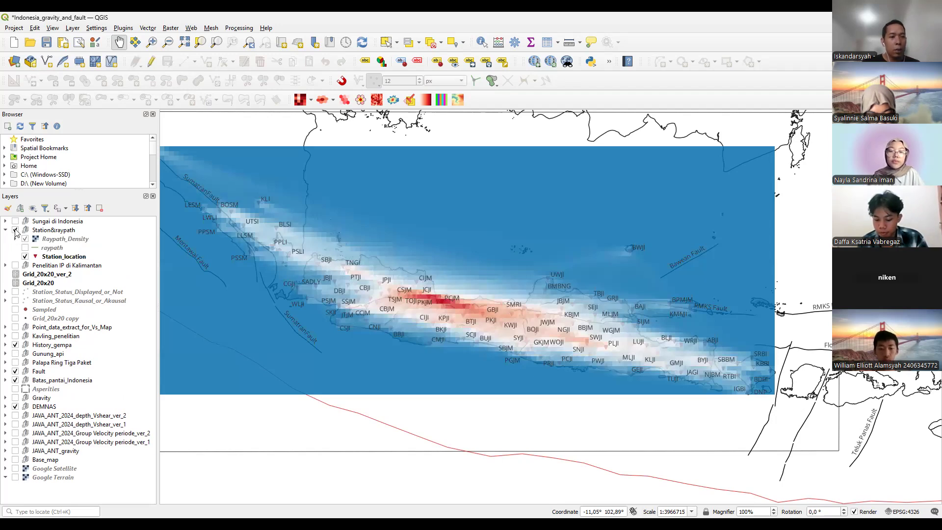
left_click(25, 239)
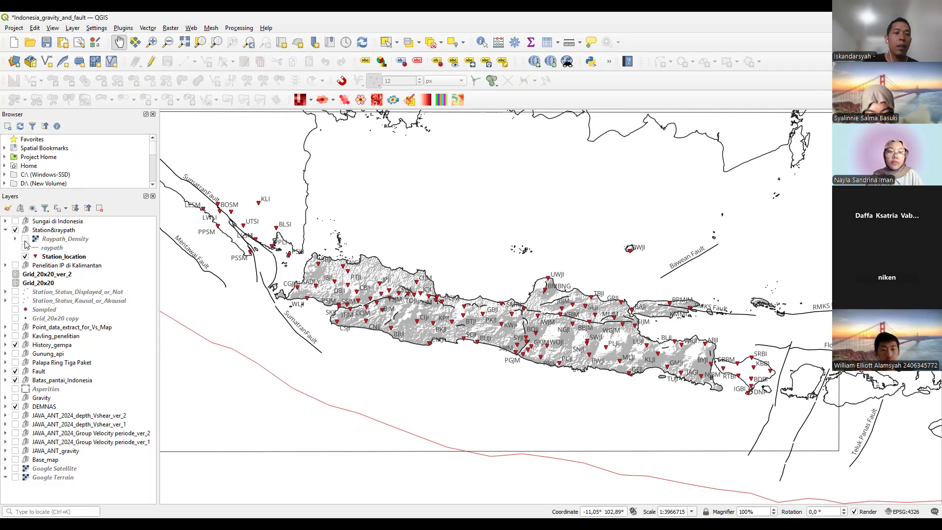
left_click(25, 248)
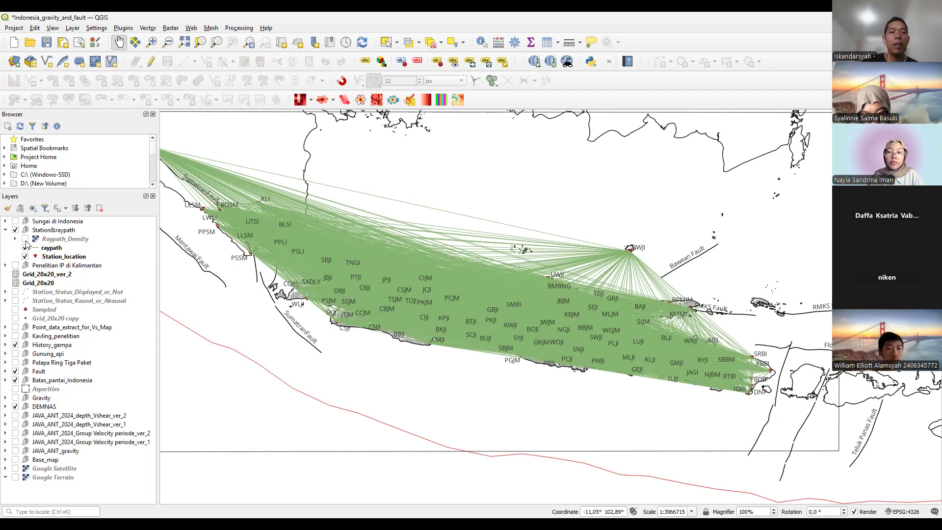
left_click(26, 239)
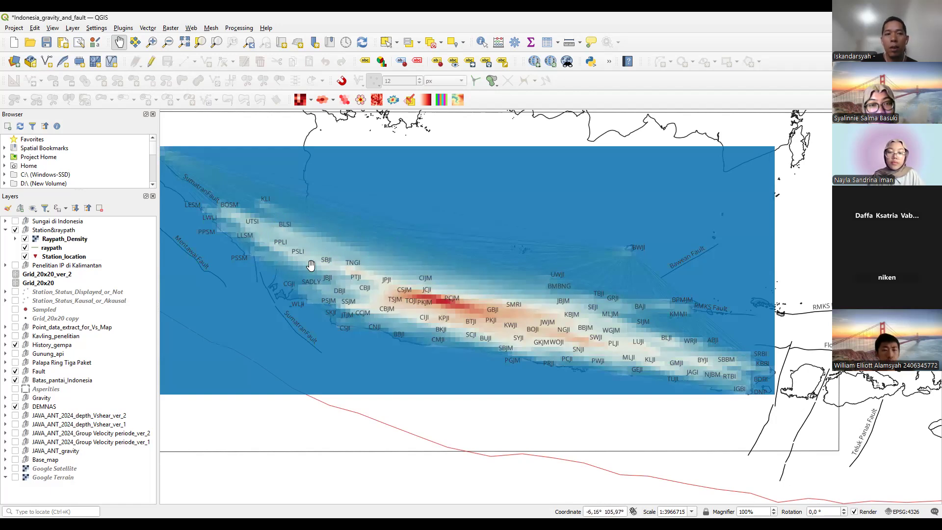
Open the project's saved print layout Pulau Jawa dengan Legenda
left_click(12, 28)
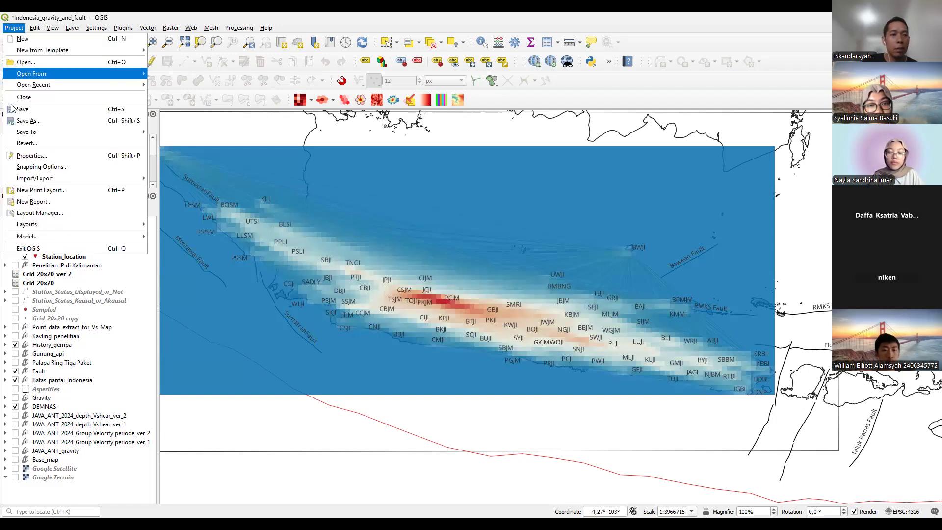
mouse_move(89, 232)
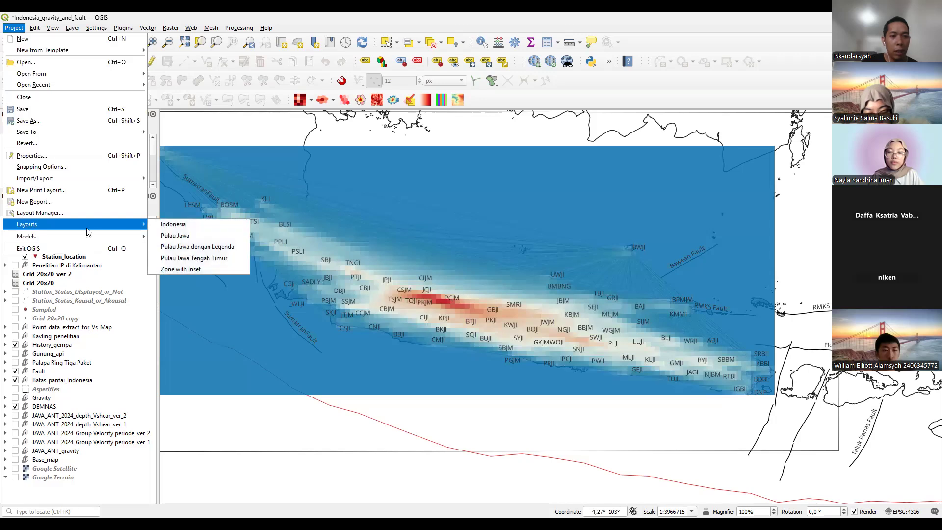
left_click(193, 247)
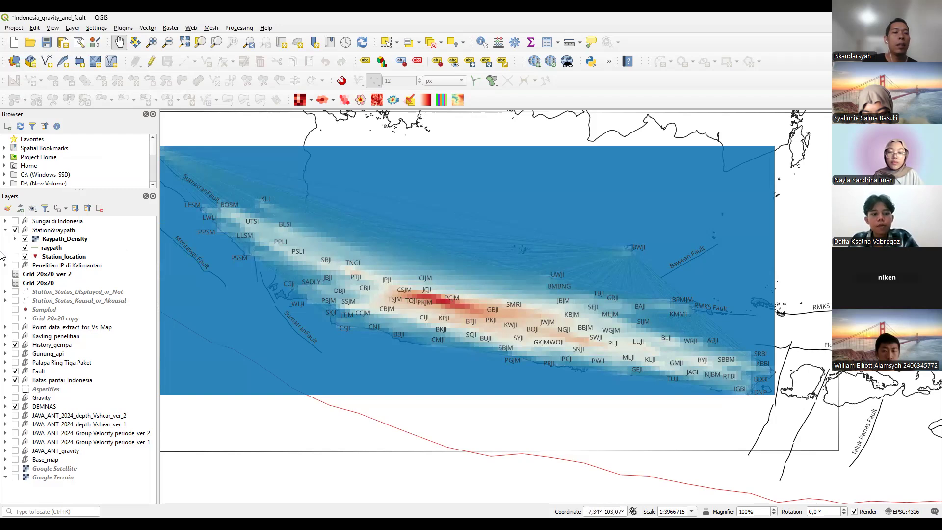
Hide and collapse the Station&raypath group, and display the 30s raster of the JAVA_ANT_2024_Group Velocity periode_ver_2 group
left_click(15, 230)
left_click(5, 230)
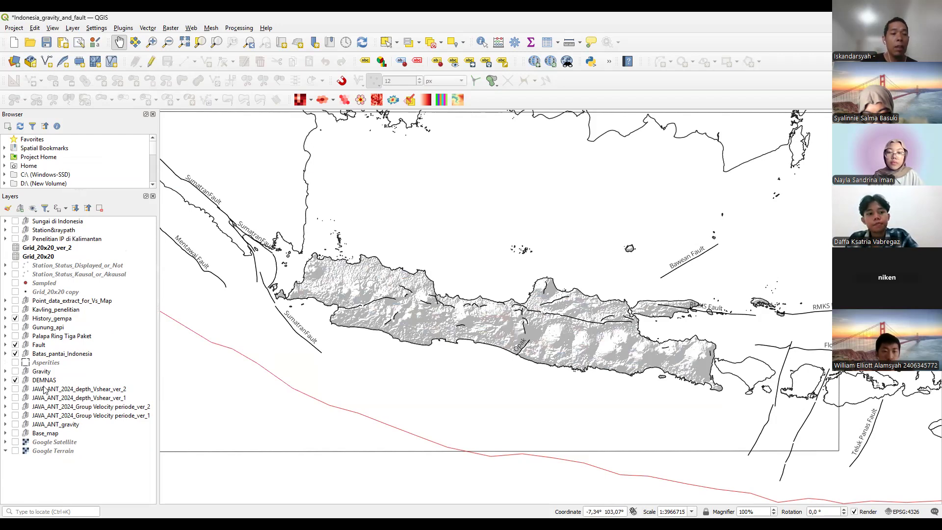
left_click(5, 406)
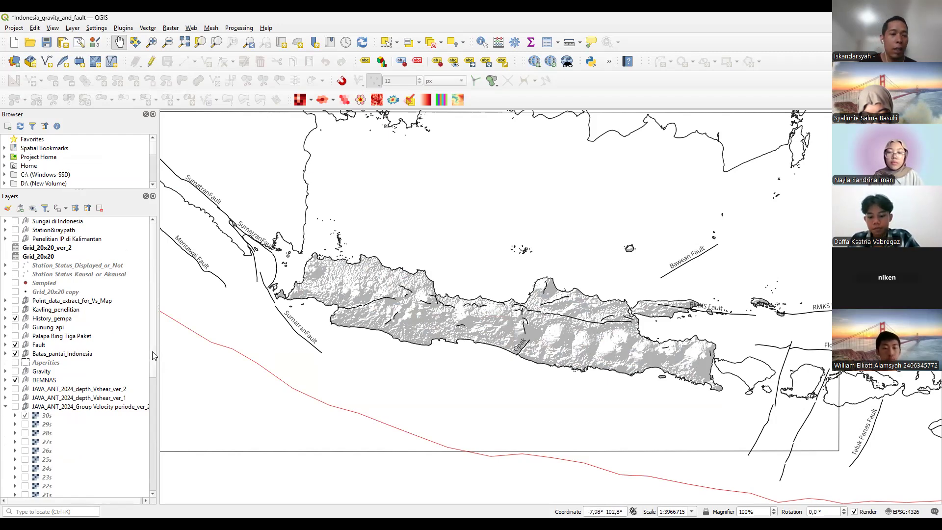
scroll(77, 394, "down", 1)
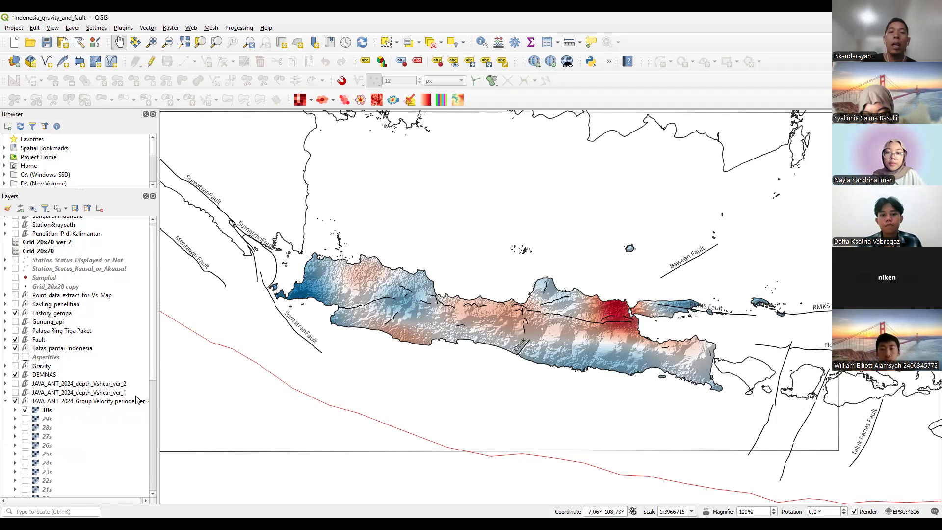
In the Group Velocity periode_ver_2 group, turn off the 30s raster and turn on the rasters 03s through 12s one after another
left_click(25, 411)
scroll(27, 414, "down", 6)
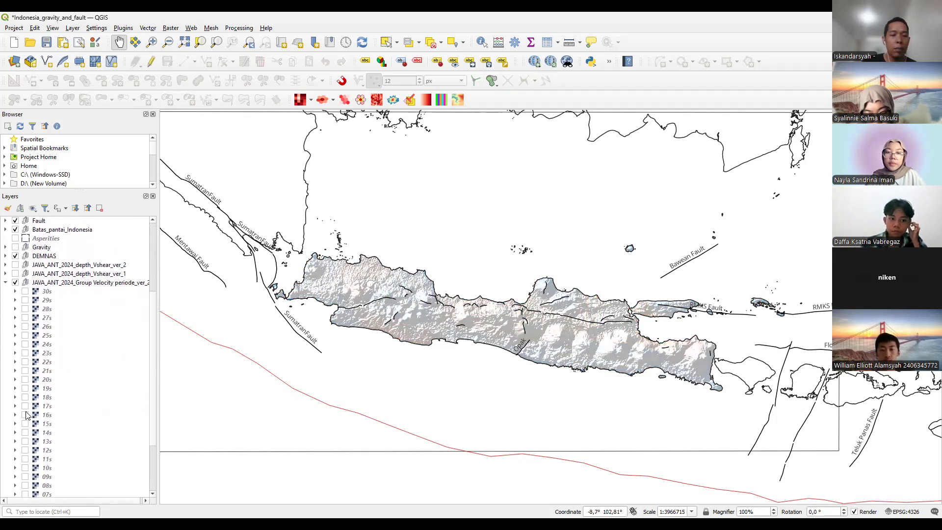
left_click(24, 474)
left_click(25, 465)
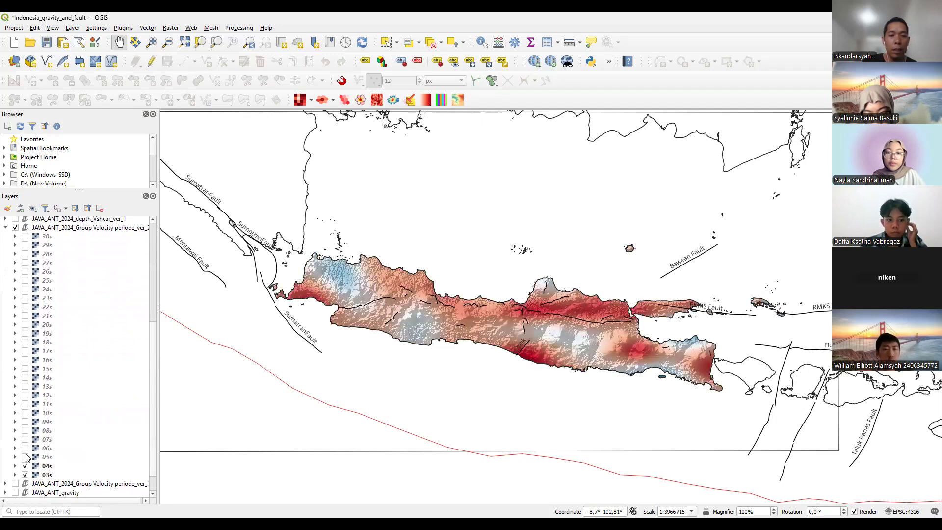
left_click(25, 457)
left_click(25, 448)
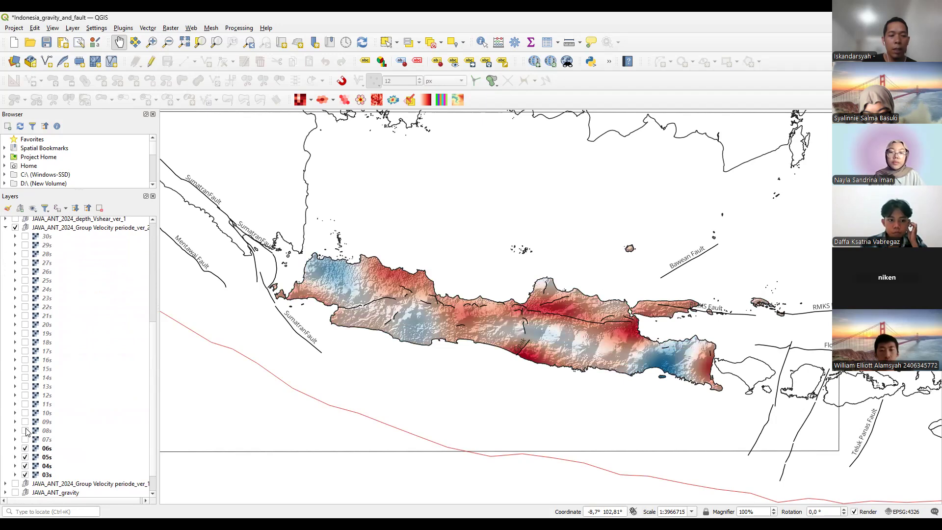
left_click(25, 439)
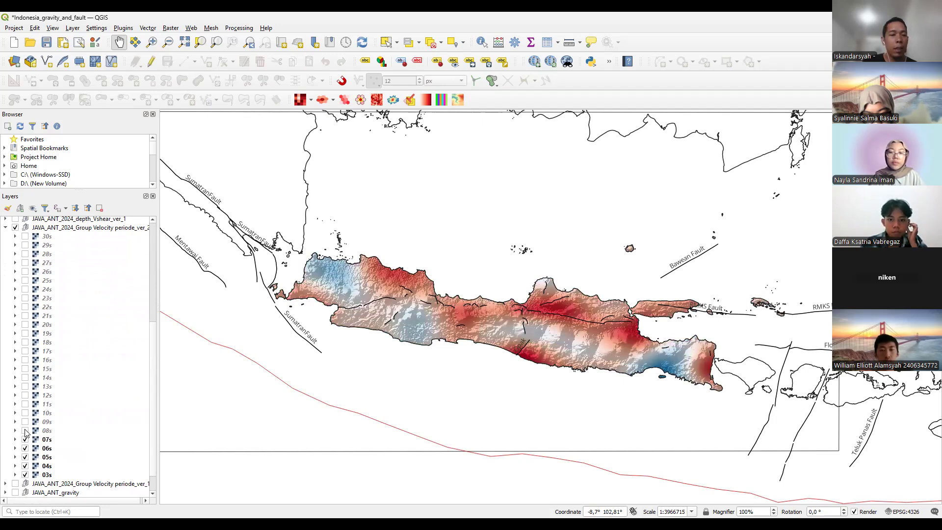
left_click(25, 430)
left_click(25, 421)
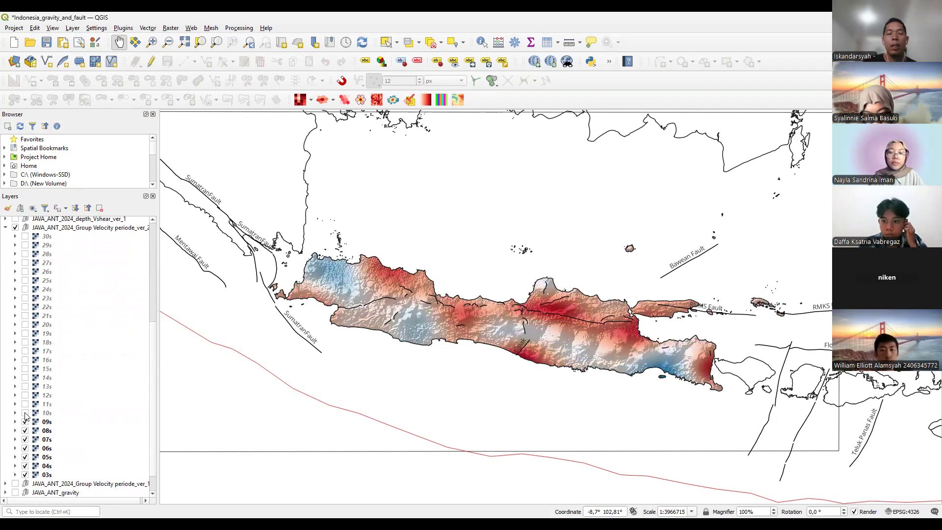
left_click(26, 413)
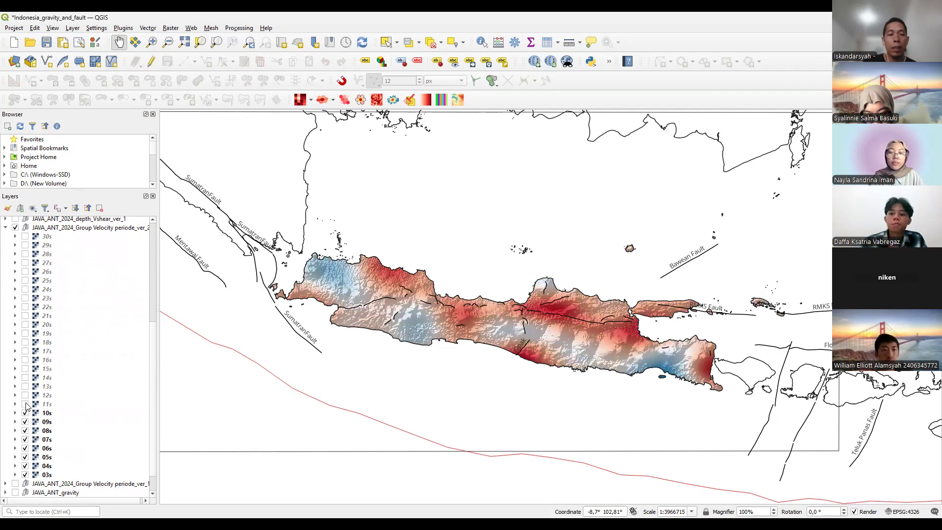
left_click(25, 404)
left_click(25, 395)
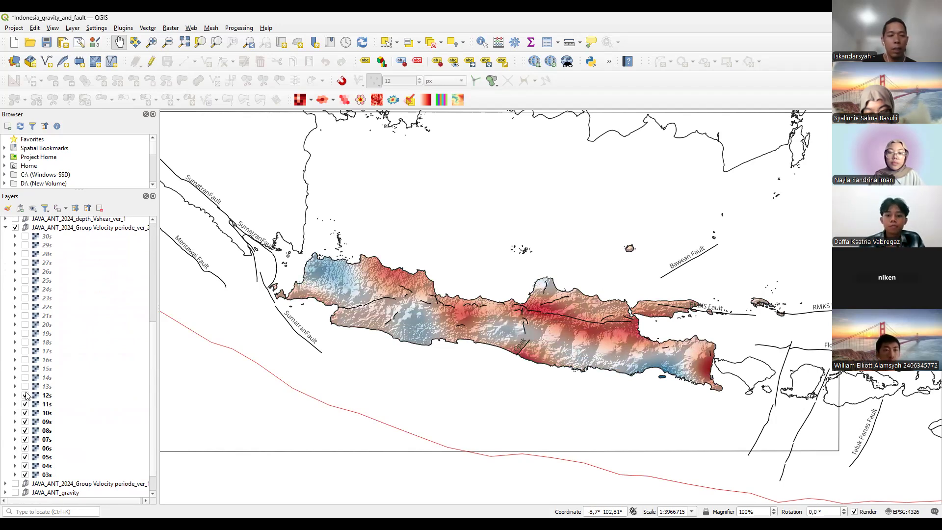
Hide and collapse the JAVA_ANT_2024_Group Velocity periode_ver_2 group
left_click(15, 227)
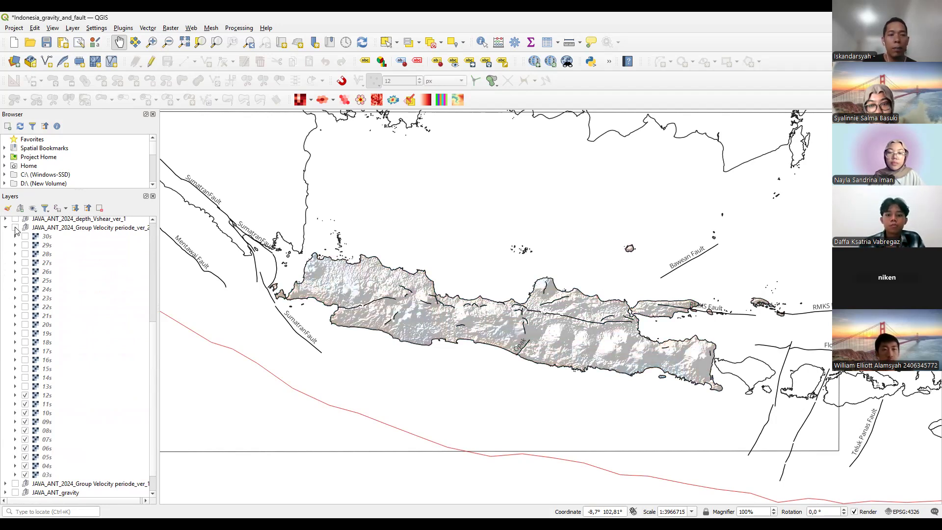
left_click(5, 227)
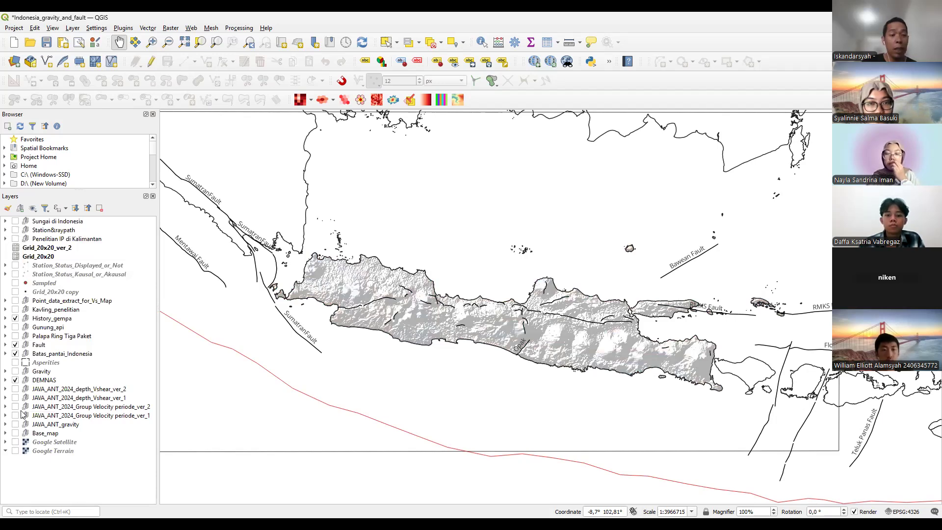
Show the JAVA_ANT_gravity group and check its Old_tomograph grids grid2dv and grid2dv_gvel_less_than_3, leaving both grids off
left_click(5, 424)
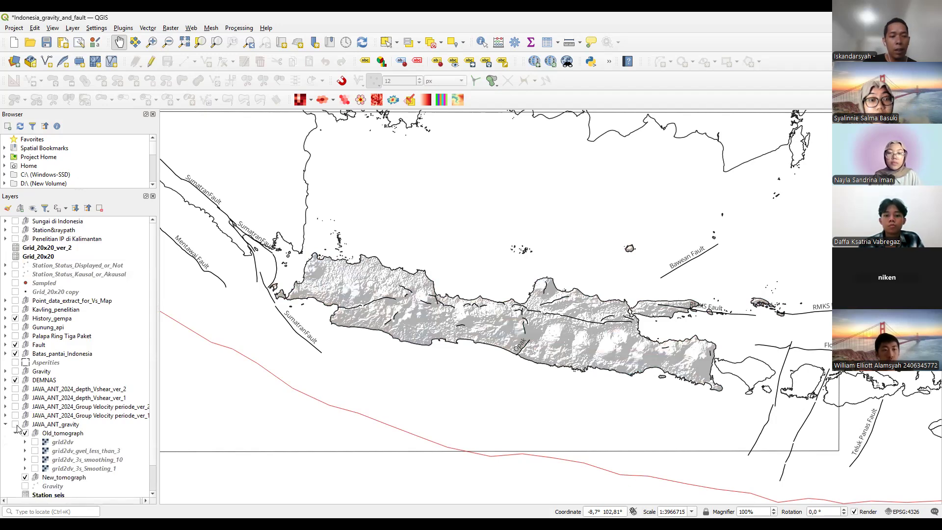
left_click(35, 443)
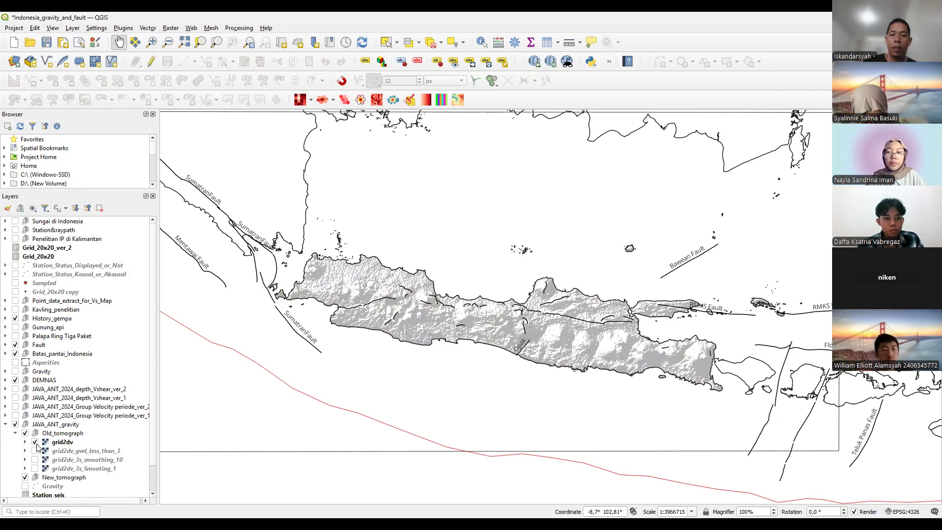
left_click(34, 443)
left_click(35, 452)
left_click(35, 451)
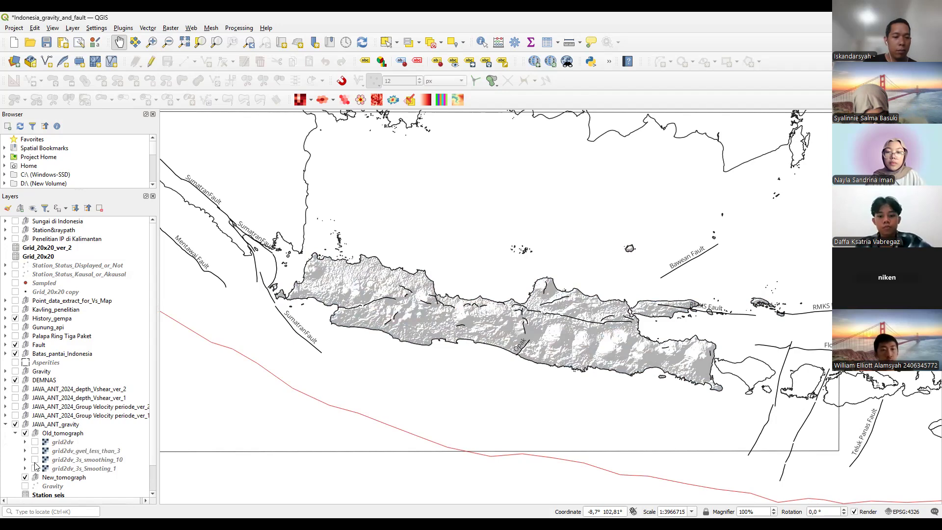
left_click(35, 468)
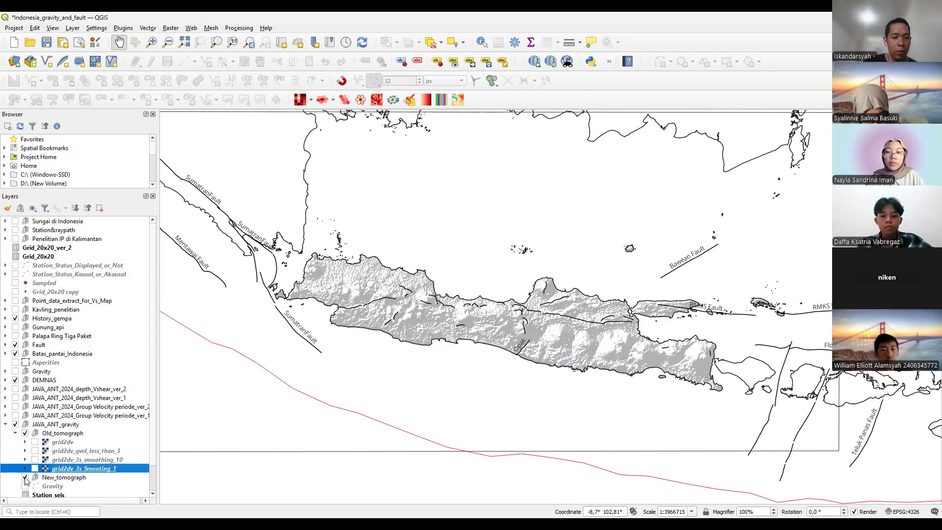
Preview the Gravity layer of the JAVA_ANT_gravity group, leaving the layer off and the group hidden and collapsed
scroll(27, 478, "down", 1)
left_click(25, 462)
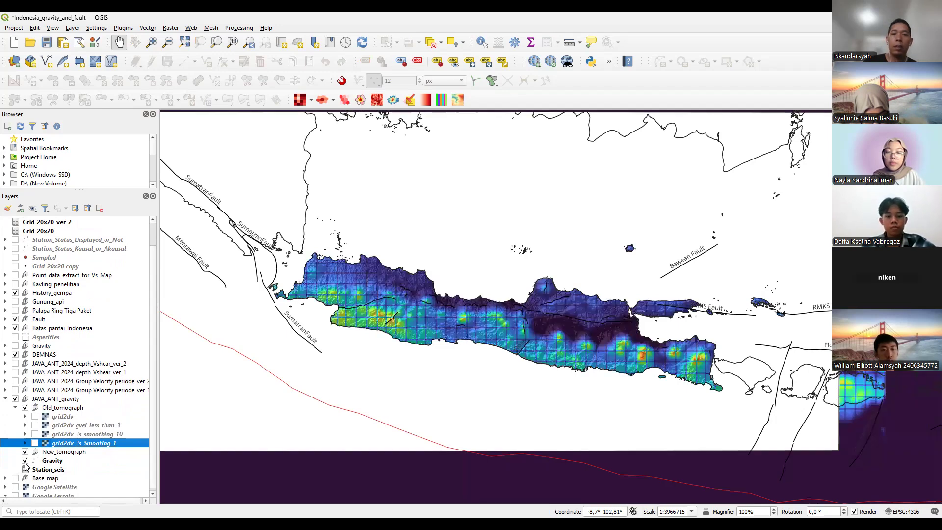
left_click(26, 461)
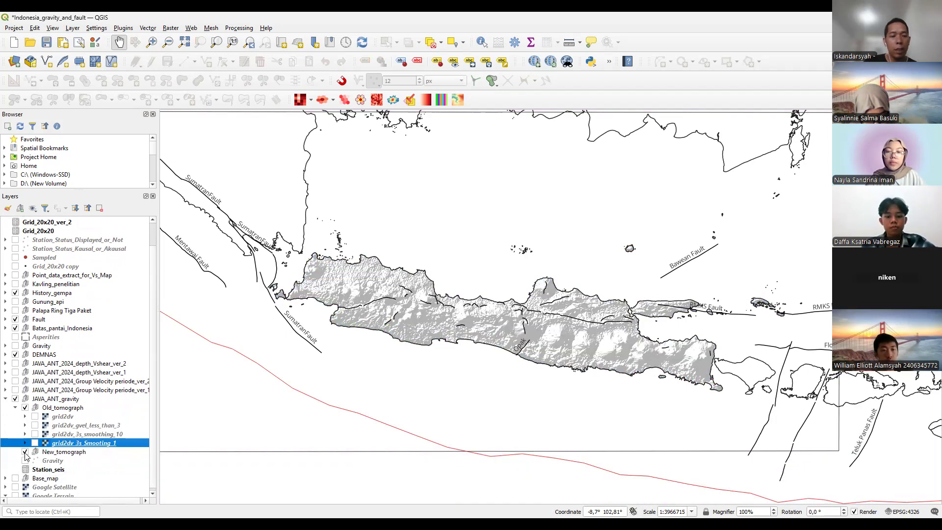
left_click(6, 398)
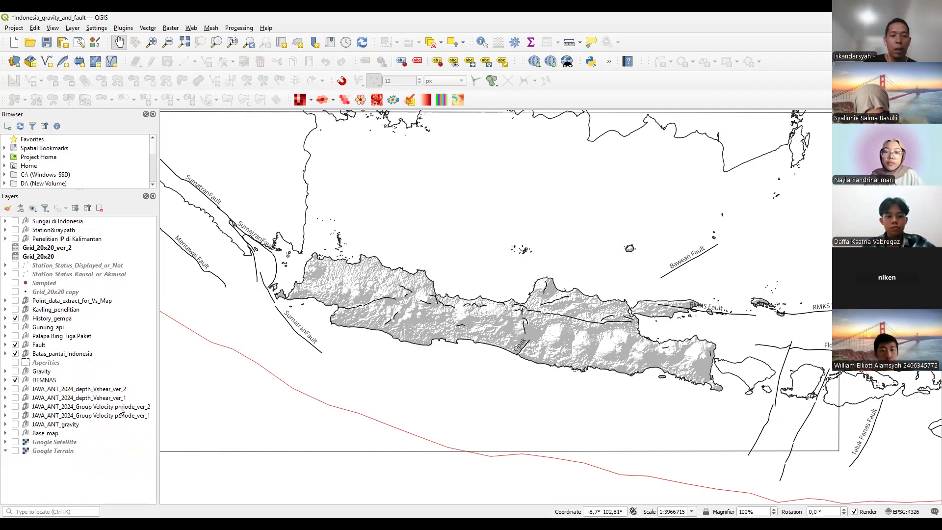
Display the Depth_21_km raster from Depth_21_25_km in the JAVA_ANT_2024_depth_Vshear_ver_1 group, and switch the display to Depth_22_km
left_click(6, 398)
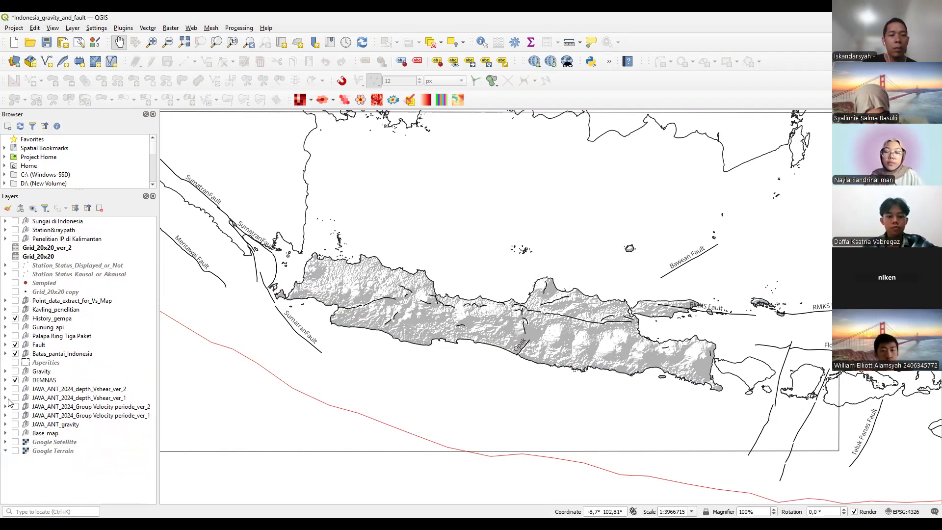
left_click(24, 407)
left_click(15, 407)
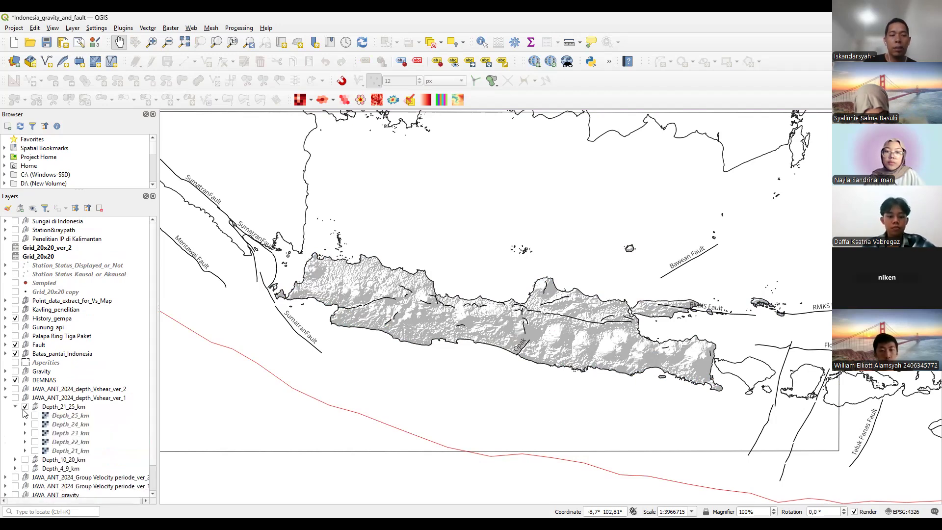
left_click(34, 451)
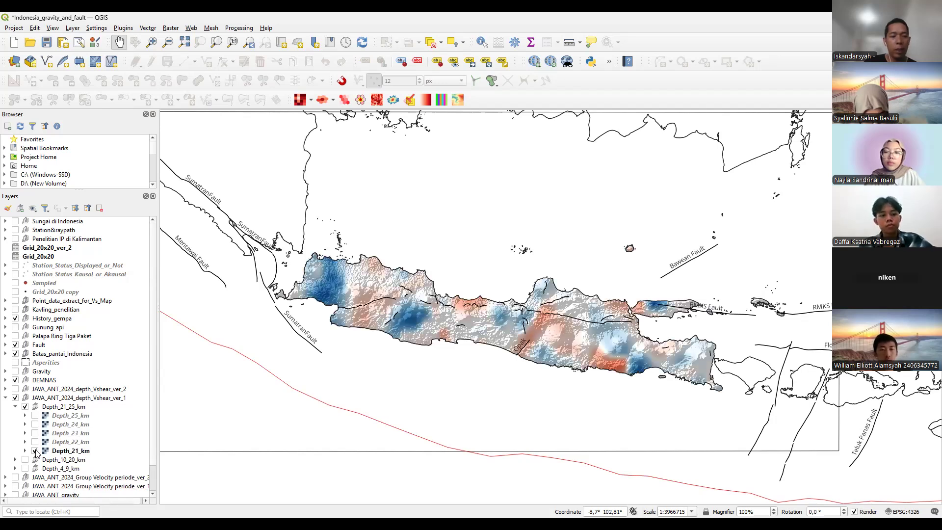
left_click(35, 451)
left_click(36, 442)
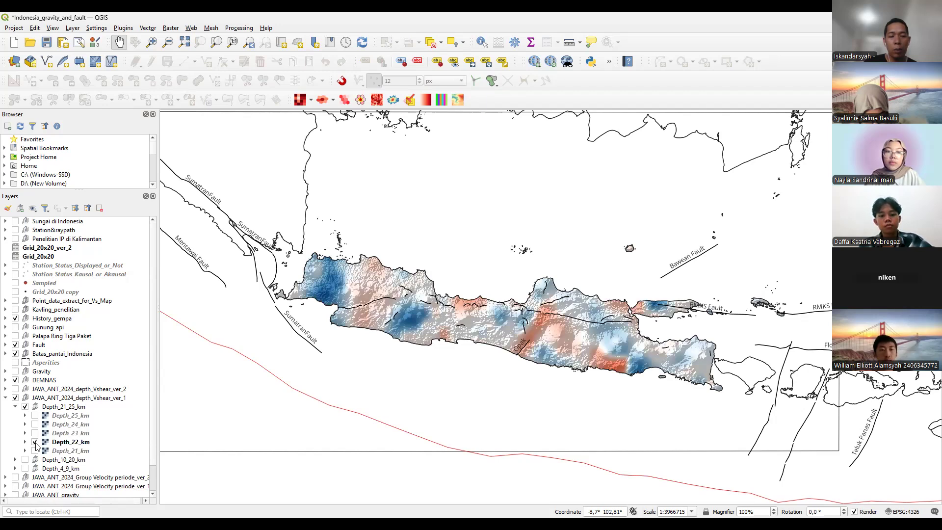
Turn off Depth_22_km and its Depth_21_25_km group, leaving the JAVA_ANT_2024_depth_Vshear_ver_1 group hidden and collapsed
left_click(35, 442)
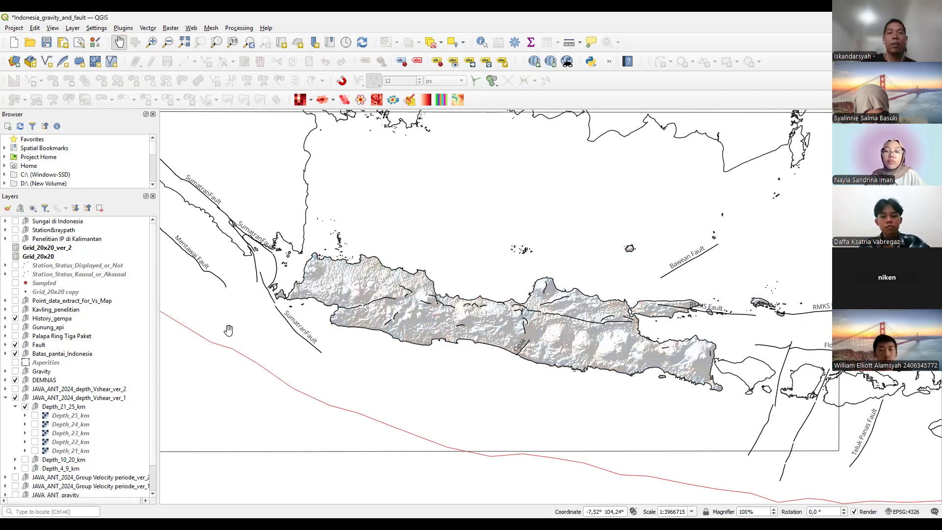
left_click(25, 407)
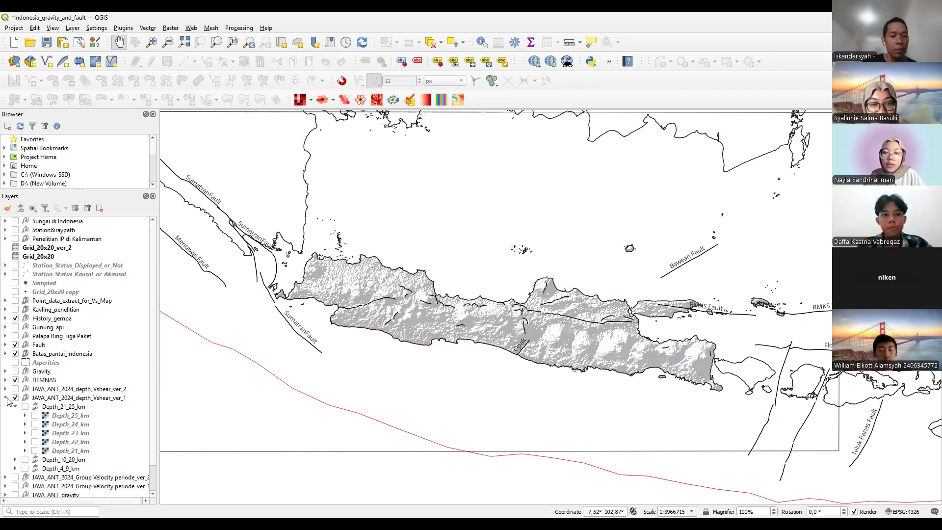
left_click(6, 398)
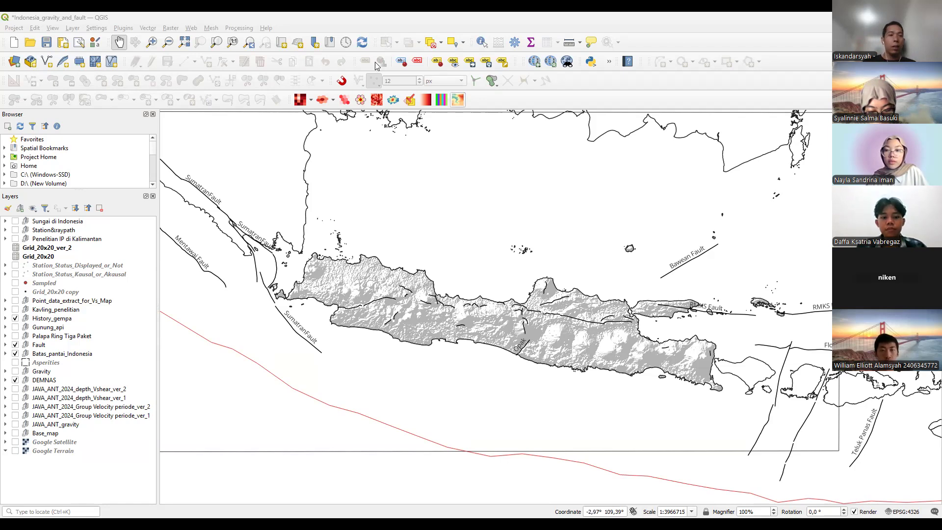
Create a new project from the Kulon_Progo.qgz template, discarding the unsaved changes in the current project
left_click(12, 28)
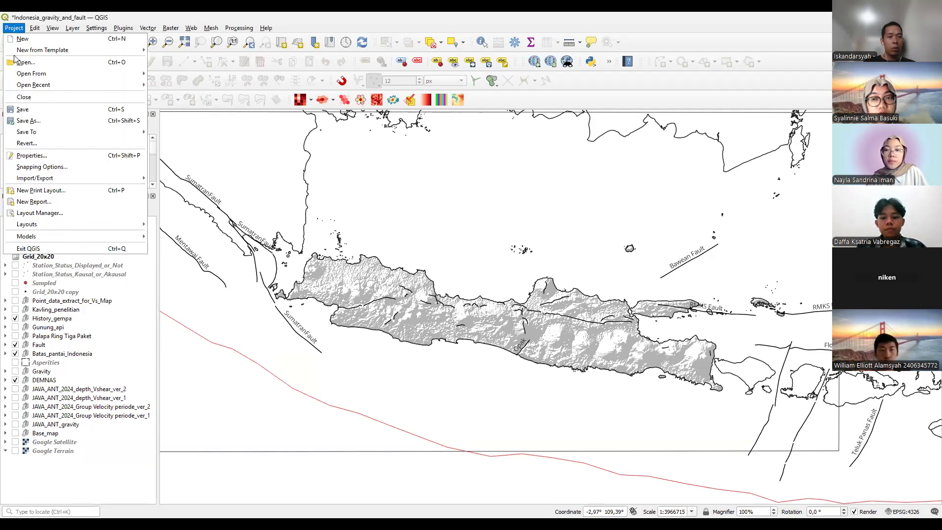
mouse_move(48, 75)
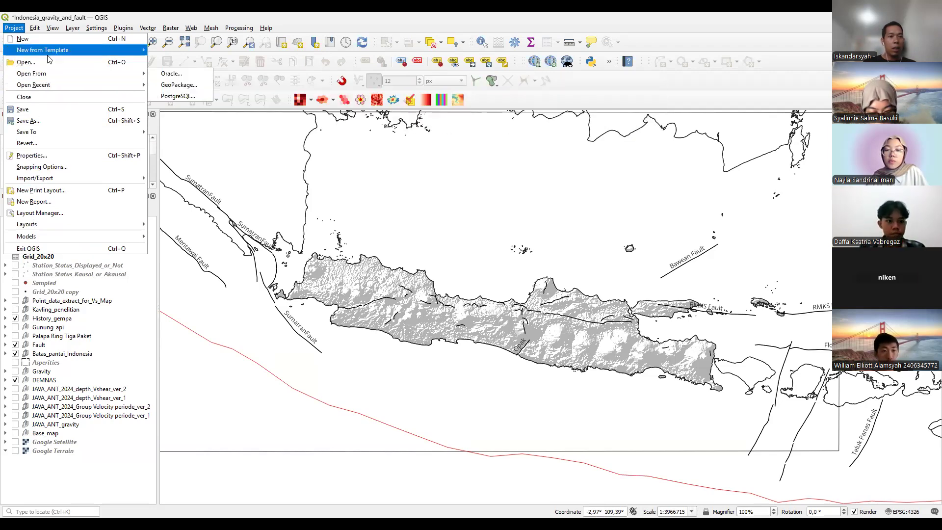
mouse_move(47, 56)
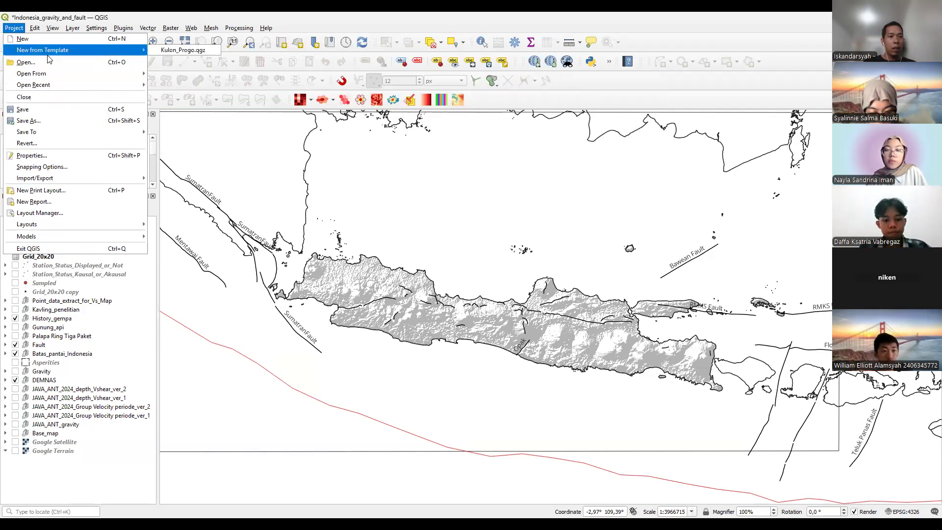
left_click(179, 51)
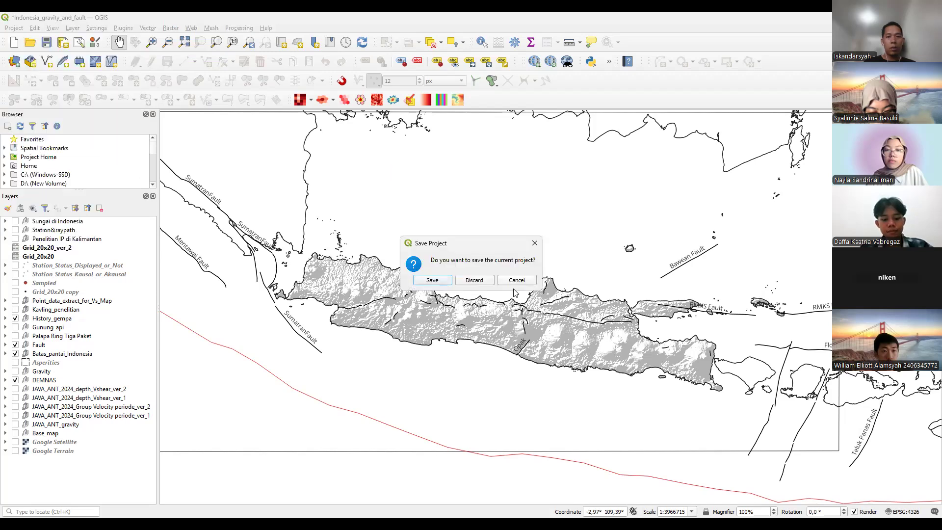
left_click(479, 284)
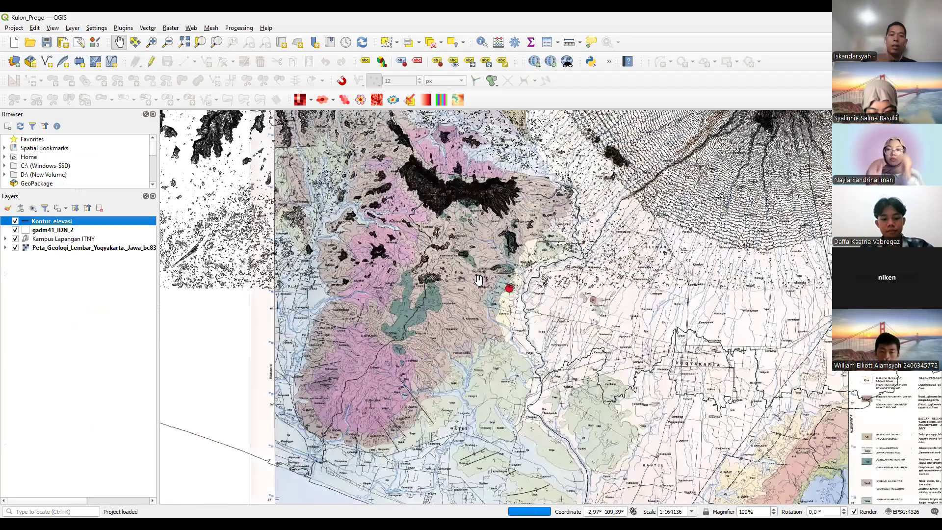
Hide the Kontur_elevasi contour layer and bring the whole Yogyakarta geological map sheet into view
left_click(15, 221)
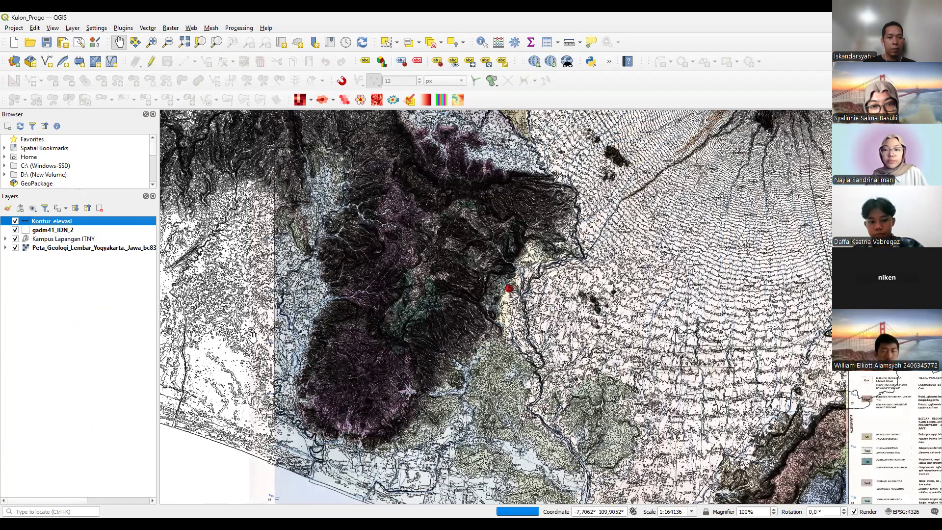
scroll(433, 293, "down", 1)
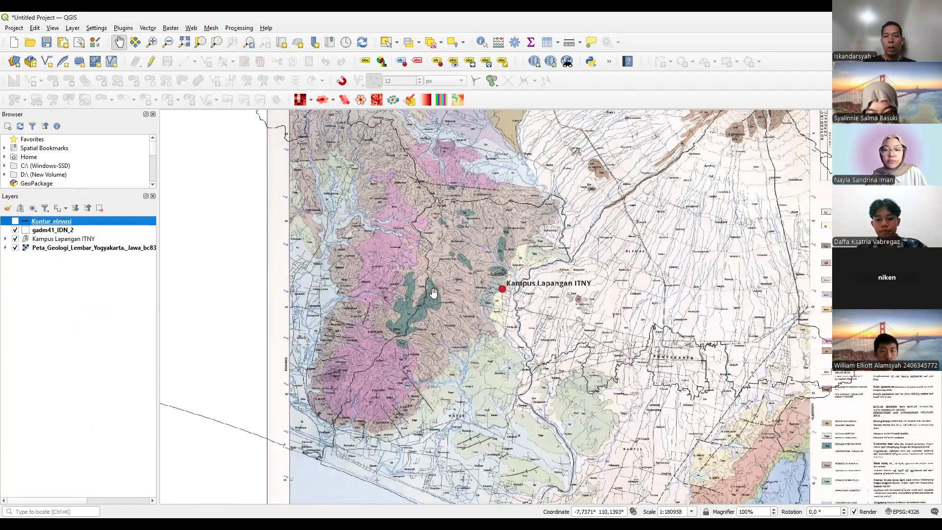
scroll(433, 292, "down", 2)
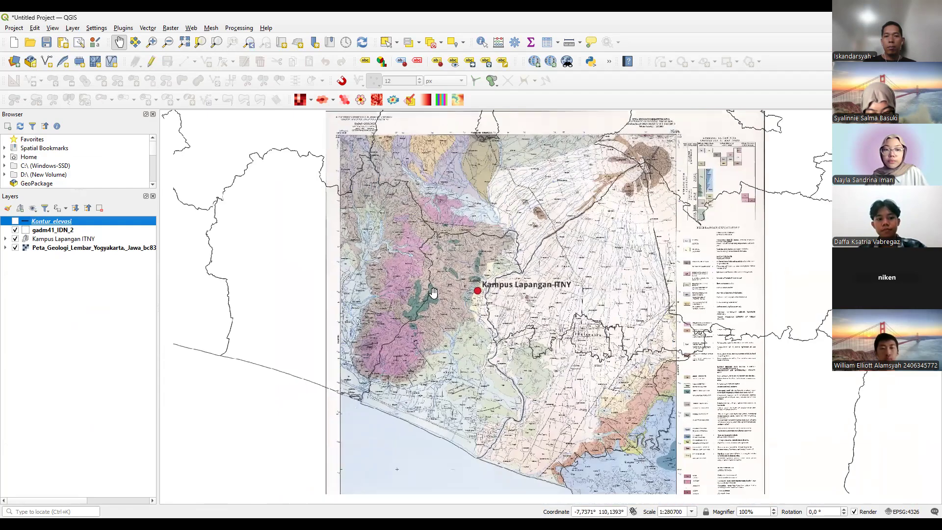
left_click_drag(460, 314, 431, 291)
left_click_drag(397, 261, 440, 281)
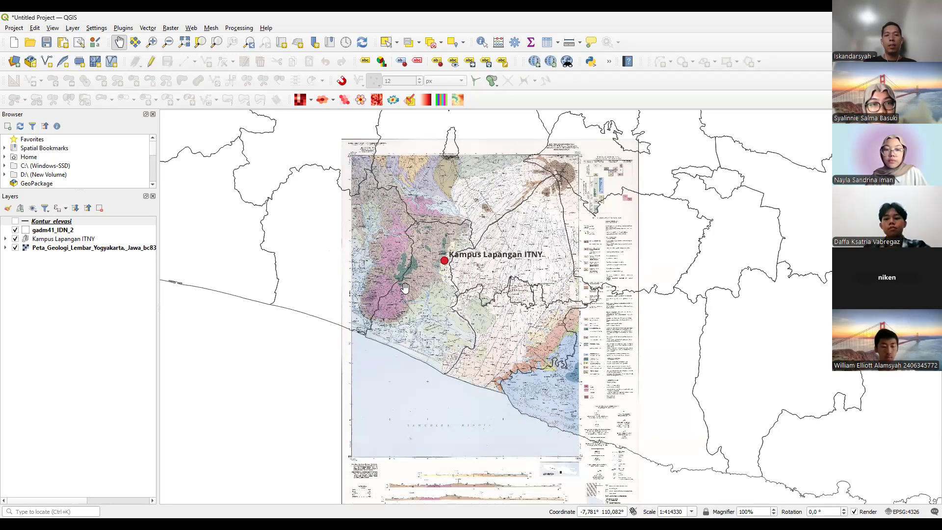
Examine the geology of the Kulon Progo hills and the formations immediately around the Kampus Lapangan ITNY point
scroll(409, 291, "up", 3)
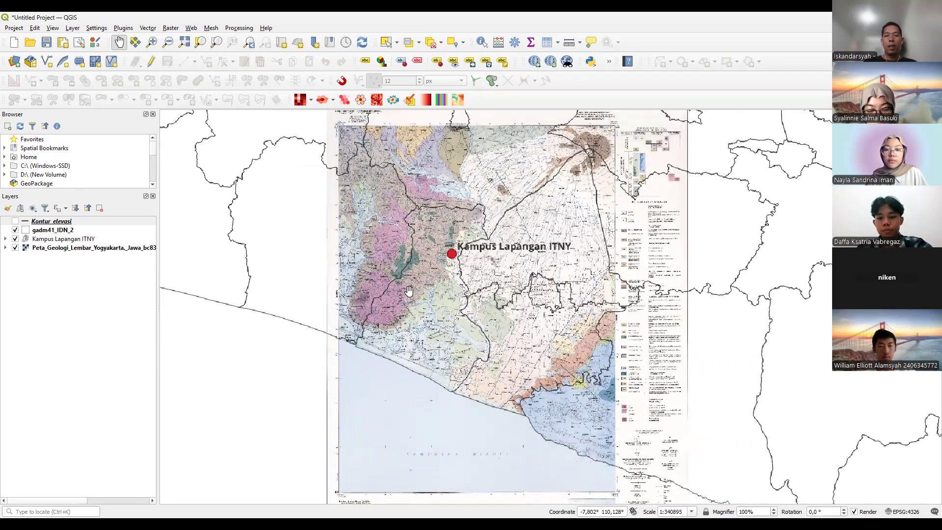
scroll(410, 292, "up", 2)
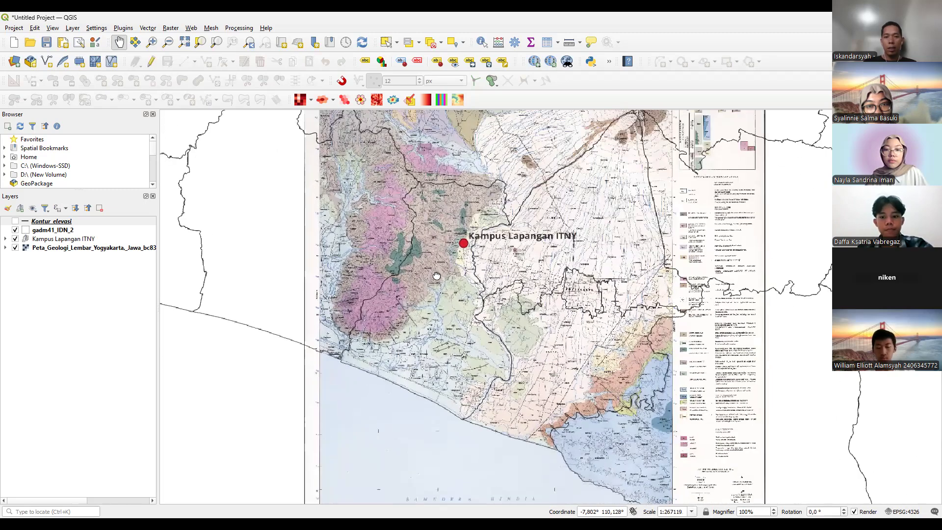
scroll(436, 277, "up", 2)
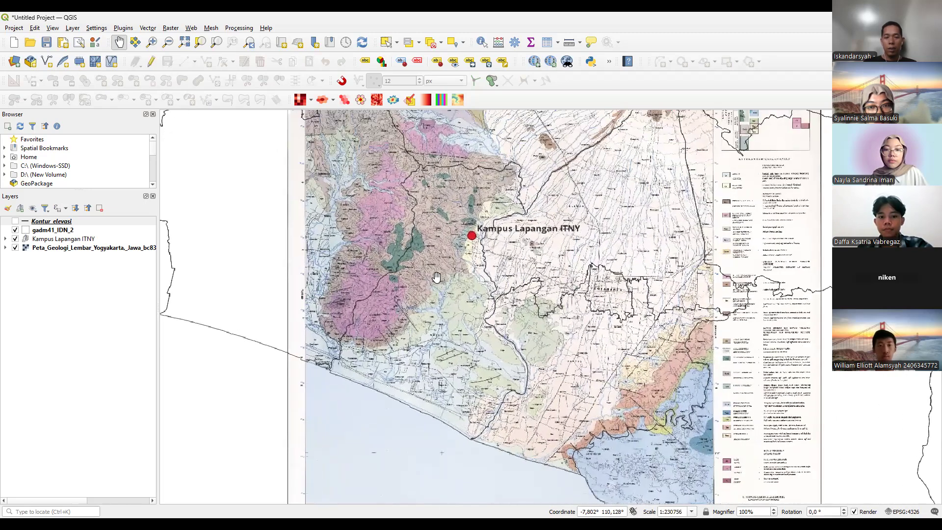
scroll(436, 277, "up", 3)
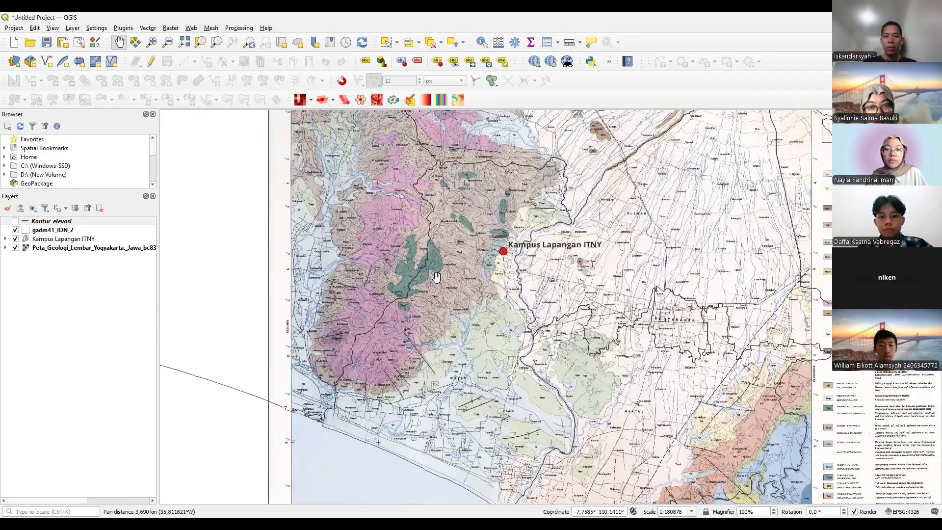
scroll(436, 277, "up", 1)
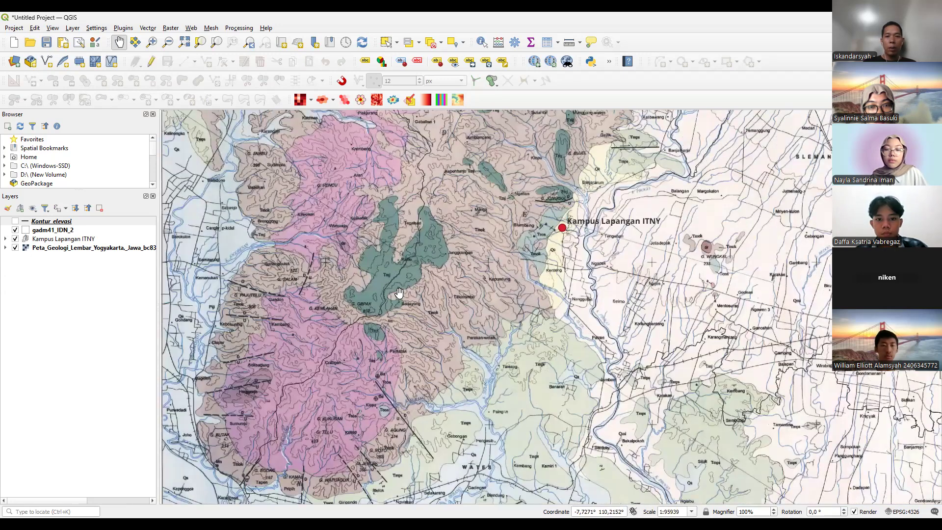
left_click_drag(434, 241, 305, 261)
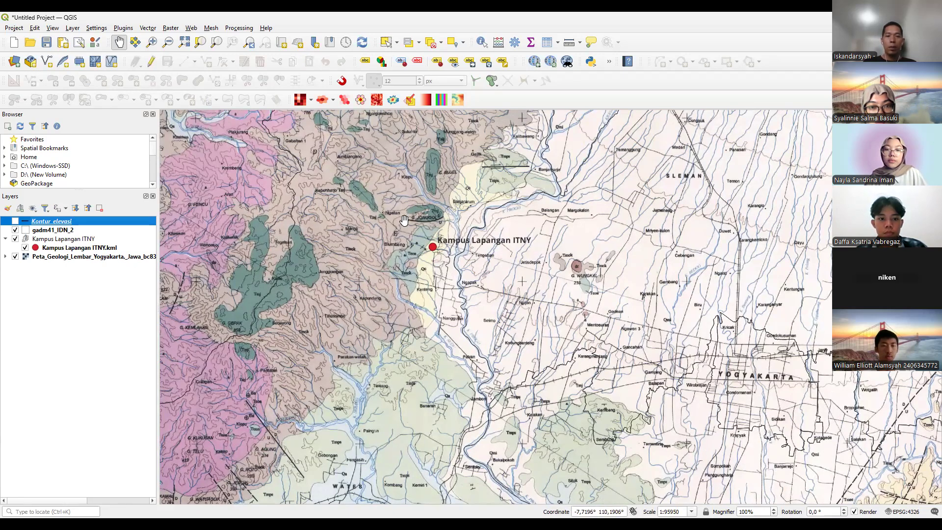
scroll(404, 219, "up", 1)
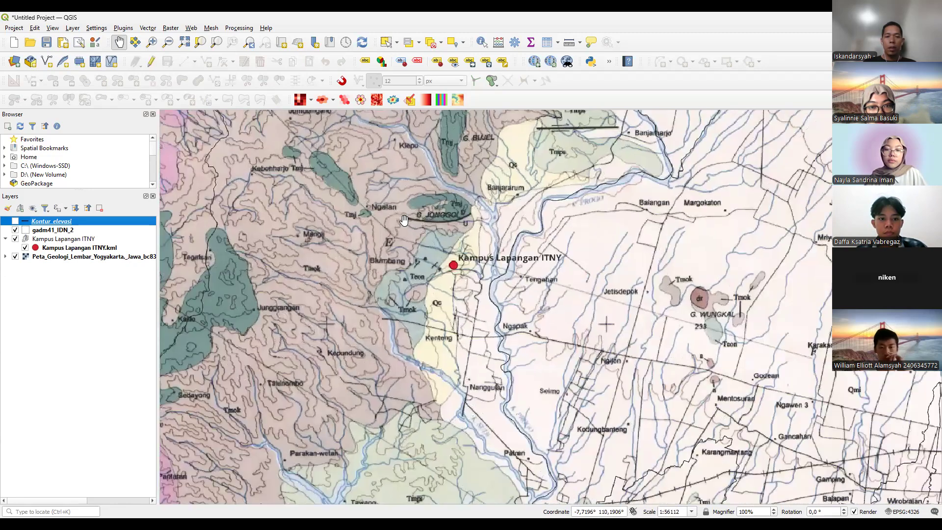
scroll(404, 220, "up", 1)
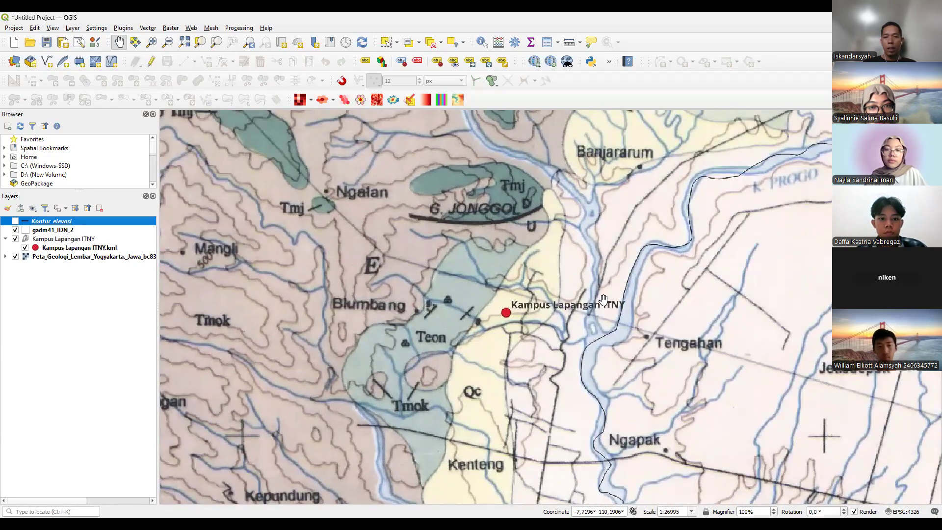
left_click_drag(531, 337, 536, 293)
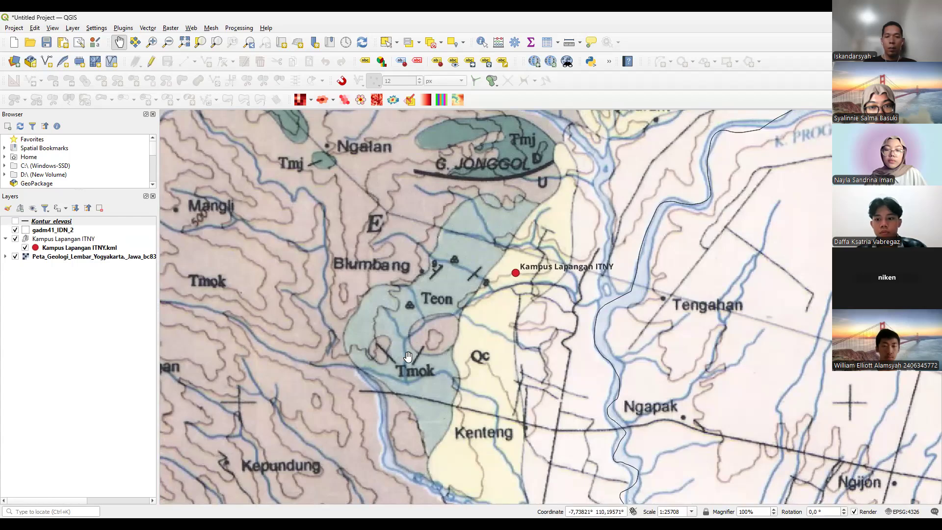
scroll(443, 383, "down", 1)
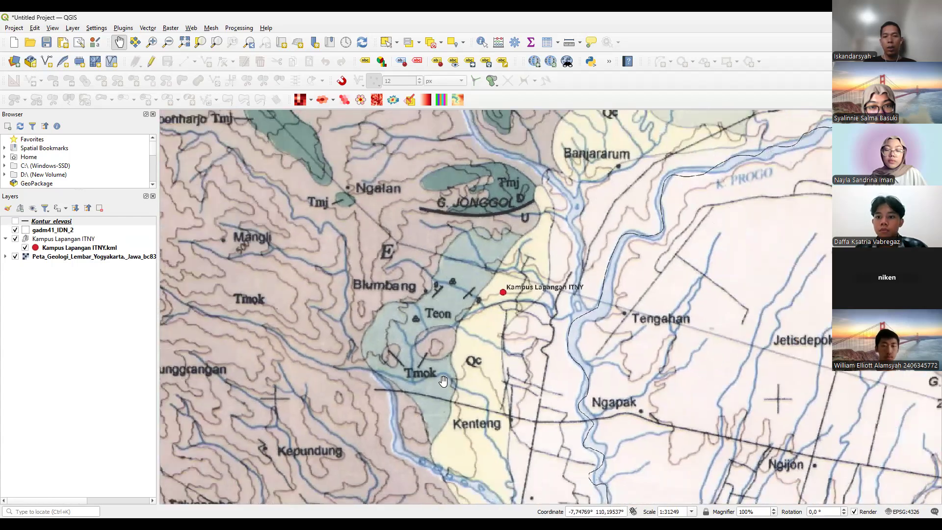
scroll(445, 383, "down", 1)
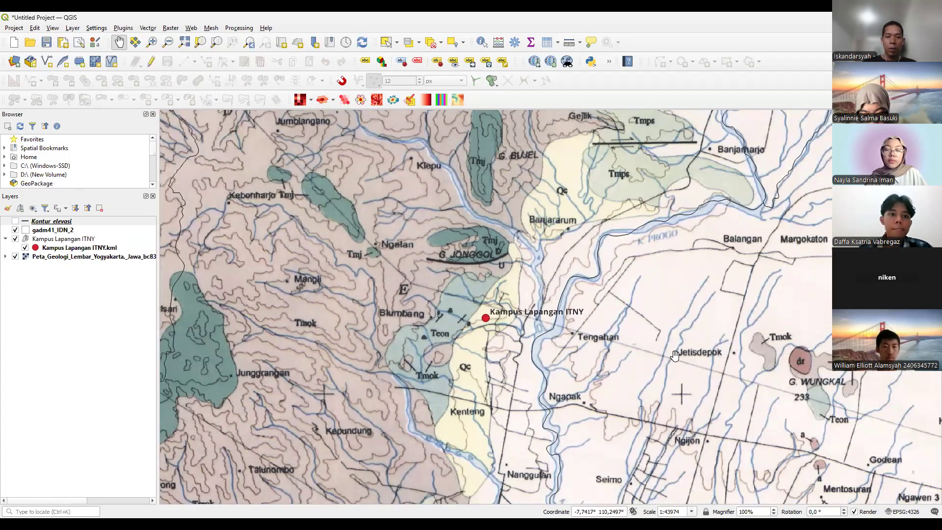
Read the Keterangan/Explanation legend of the geological map, including the Sentolo, Jonggrangan and Kebobutak formation entries
scroll(674, 355, "down", 11)
scroll(595, 304, "up", 1)
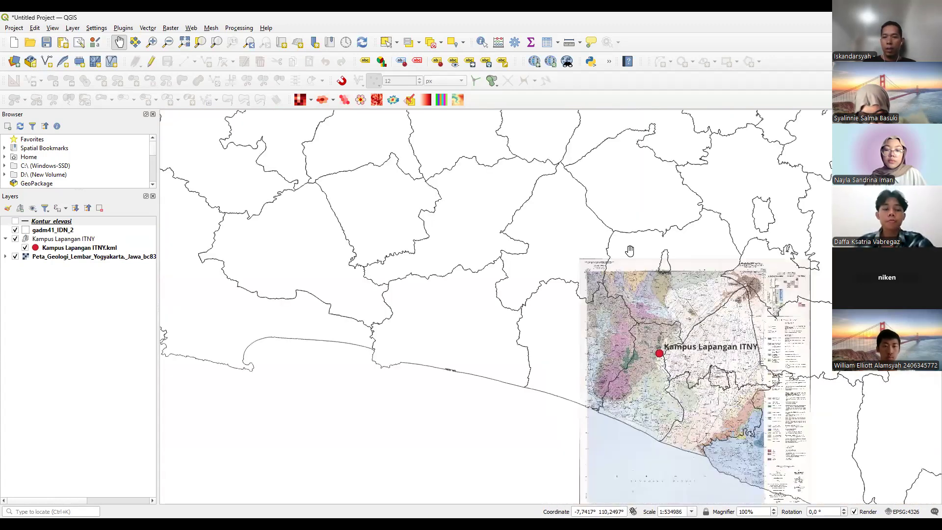
left_click_drag(745, 389, 596, 302)
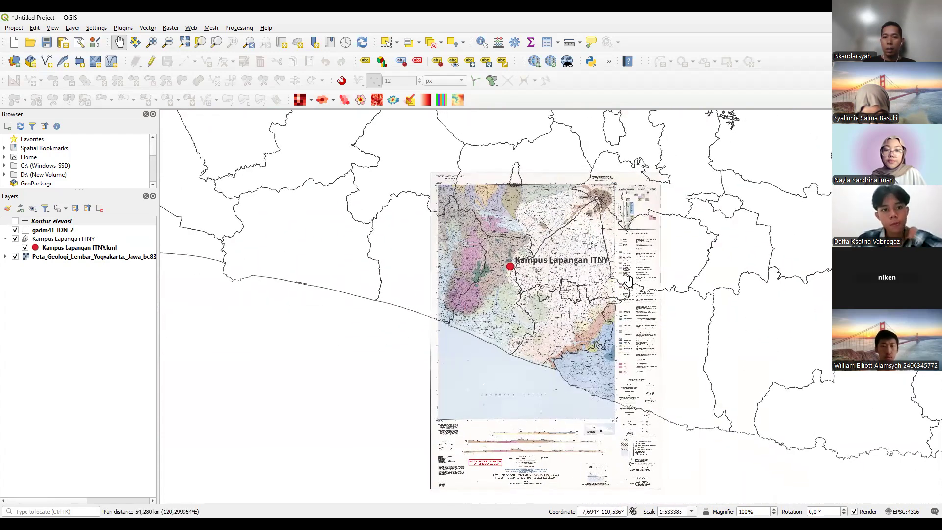
scroll(629, 279, "up", 3)
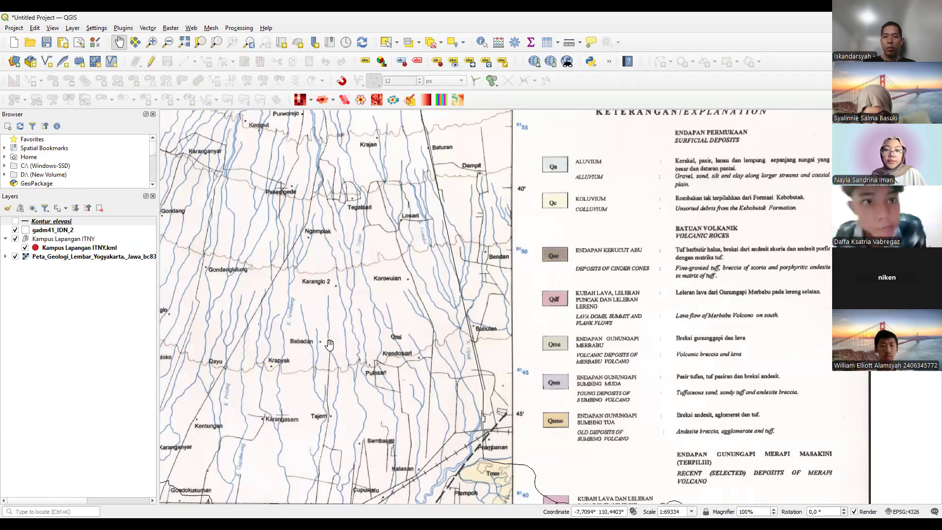
scroll(276, 361, "down", 1)
scroll(275, 362, "down", 3)
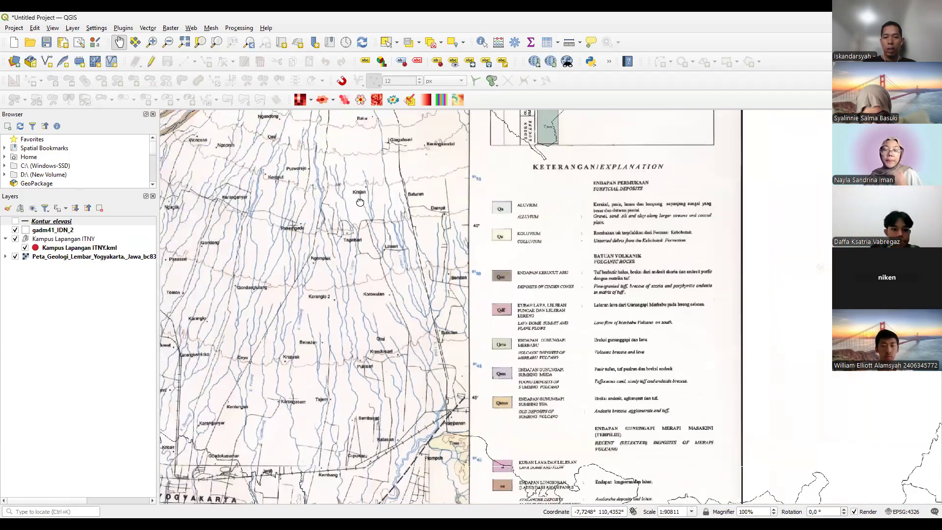
scroll(571, 452, "down", 1)
left_click_drag(581, 465, 603, 427)
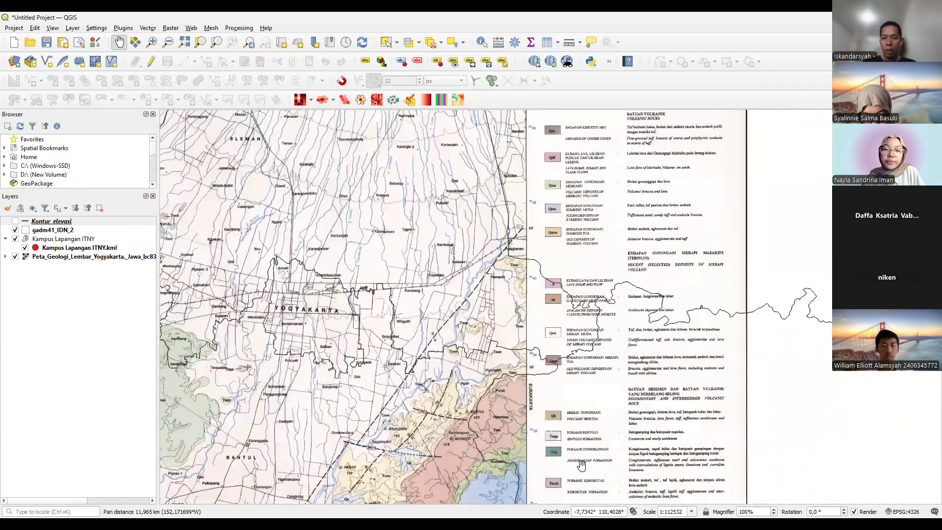
scroll(582, 466, "up", 5)
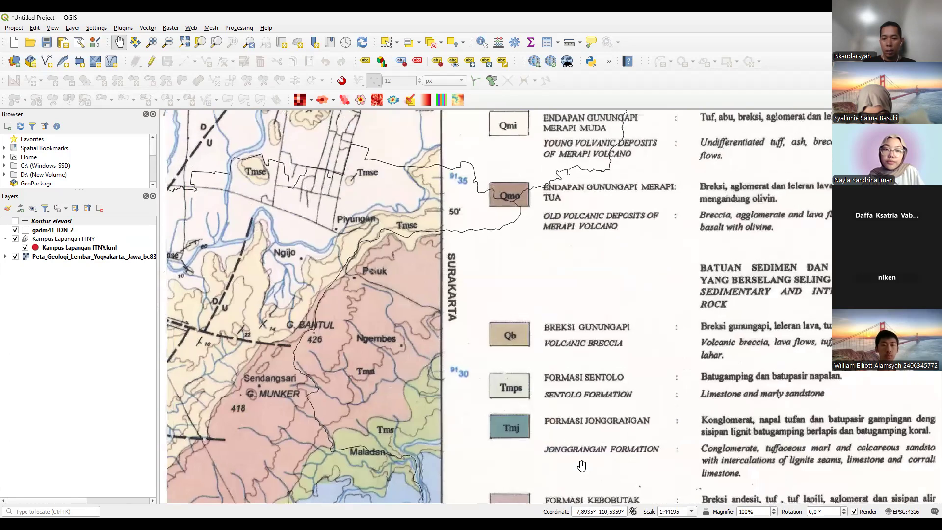
scroll(581, 465, "down", 5)
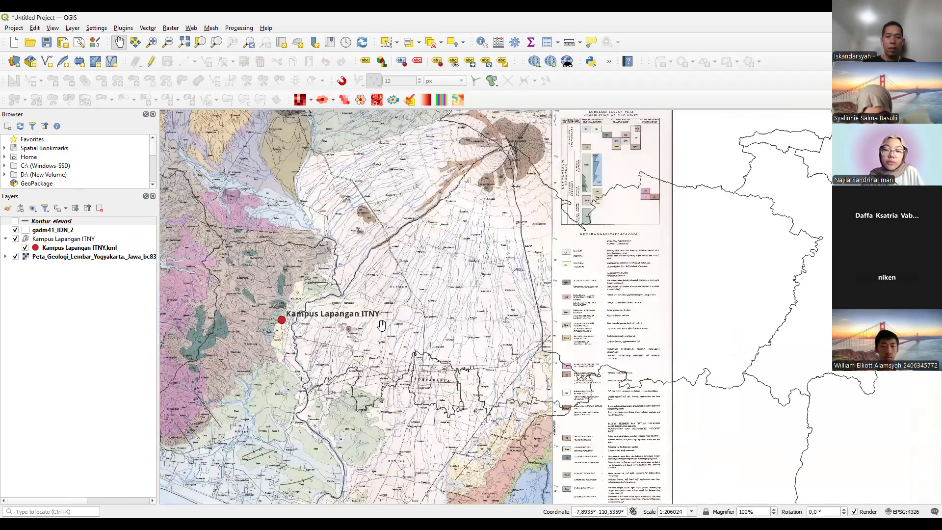
Compare the rock units around Kampus Lapangan ITNY with those near G. Wungkal and the Yogyakarta area on the geological map
left_click_drag(306, 256, 411, 259)
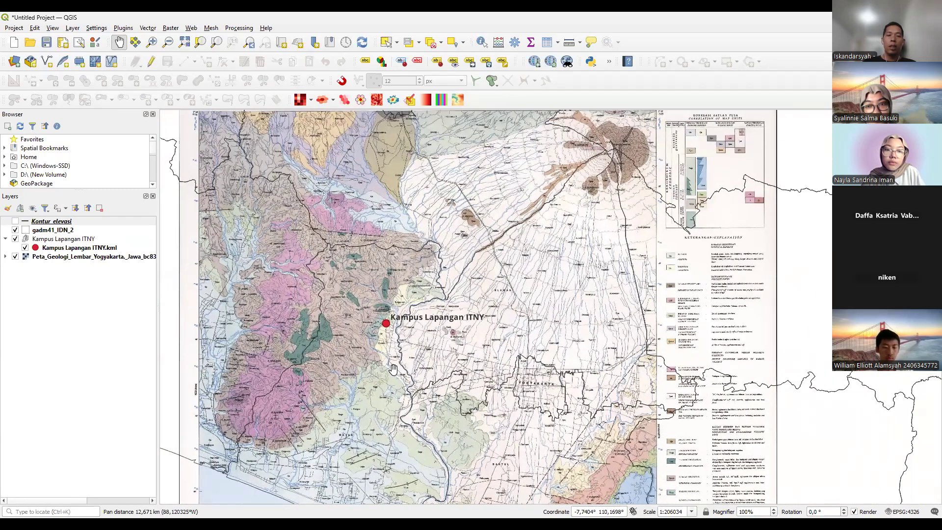
scroll(393, 369, "up", 4)
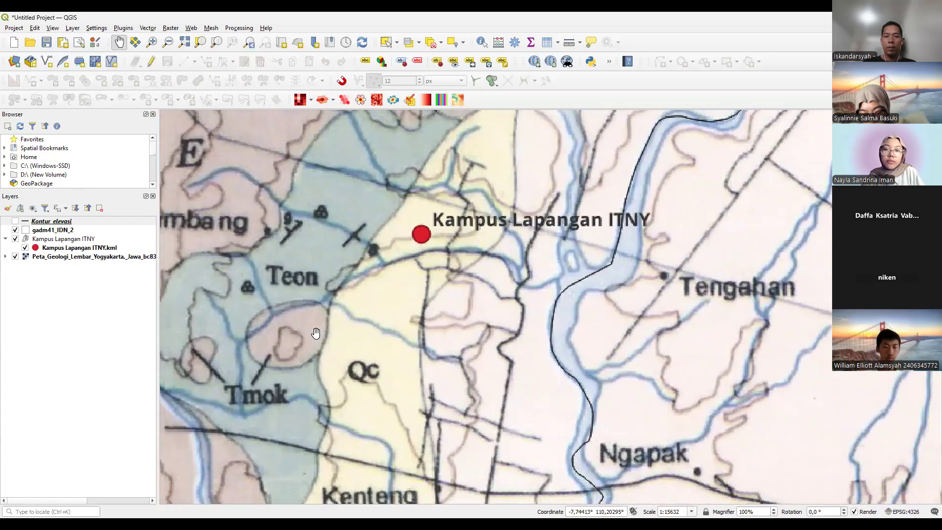
scroll(316, 333, "down", 2)
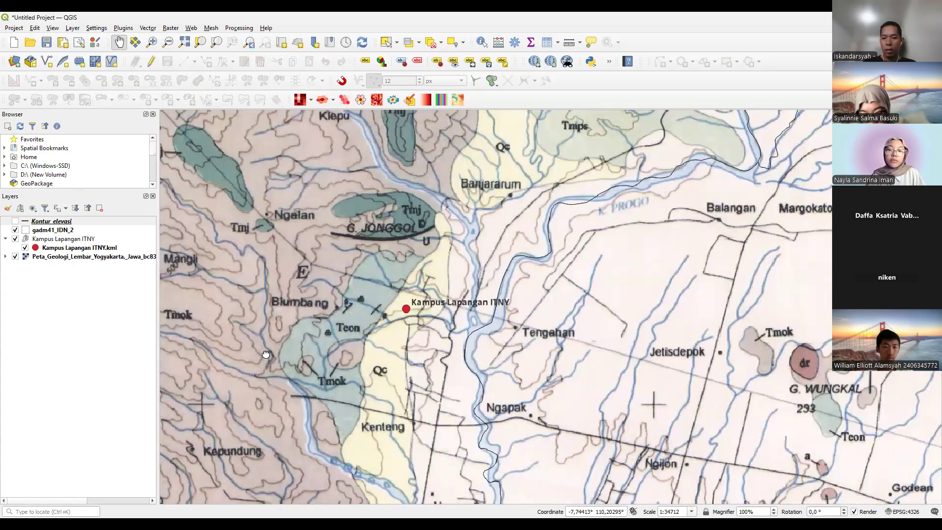
scroll(391, 365, "down", 1)
left_click_drag(863, 480, 162, 343)
left_click_drag(416, 393, 651, 363)
left_click_drag(356, 286, 577, 353)
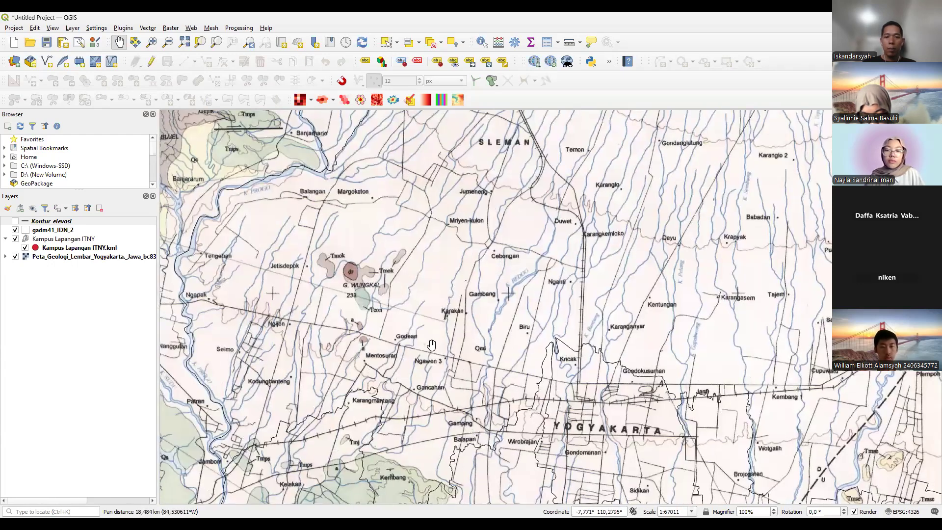
left_click_drag(432, 345, 738, 418)
scroll(431, 344, "up", 1)
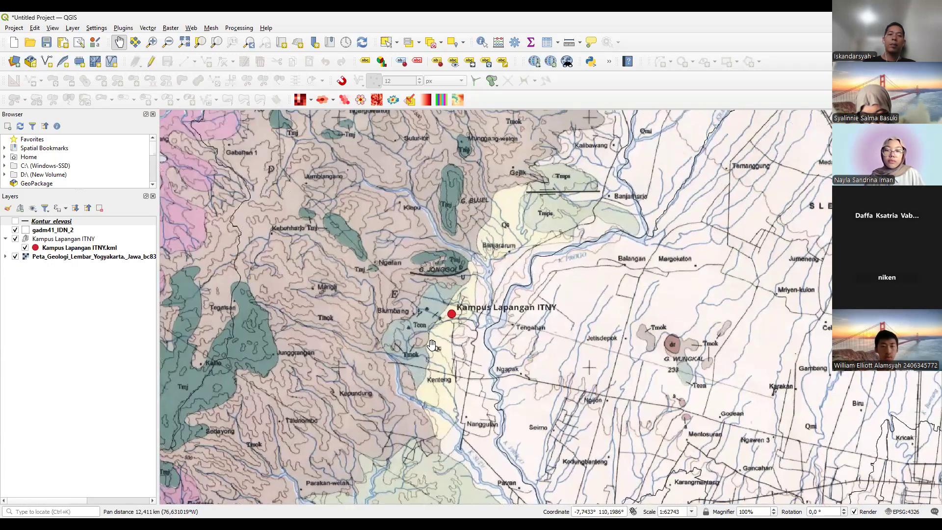
Create a new polygon shapefile layer named geologi_kulonprogo for the geology around Kampus Lapangan ITNY
scroll(432, 345, "up", 3)
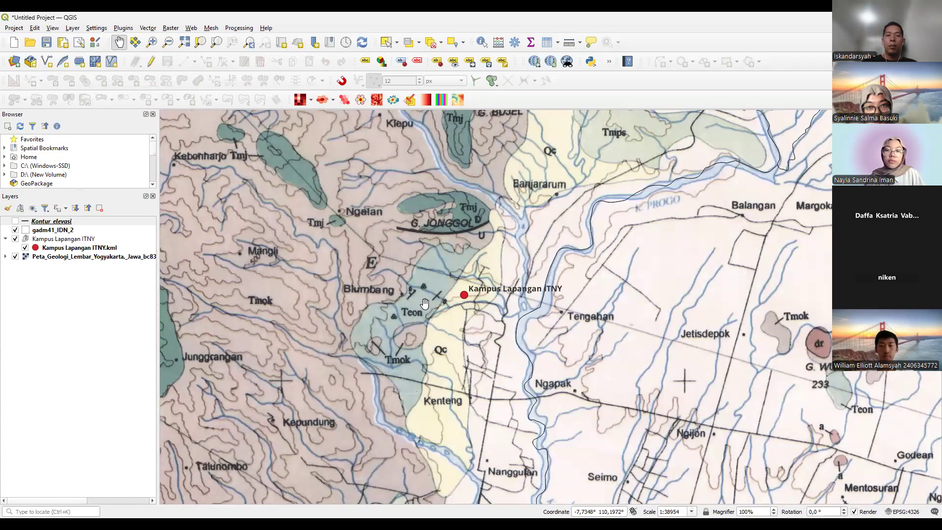
scroll(425, 303, "up", 5)
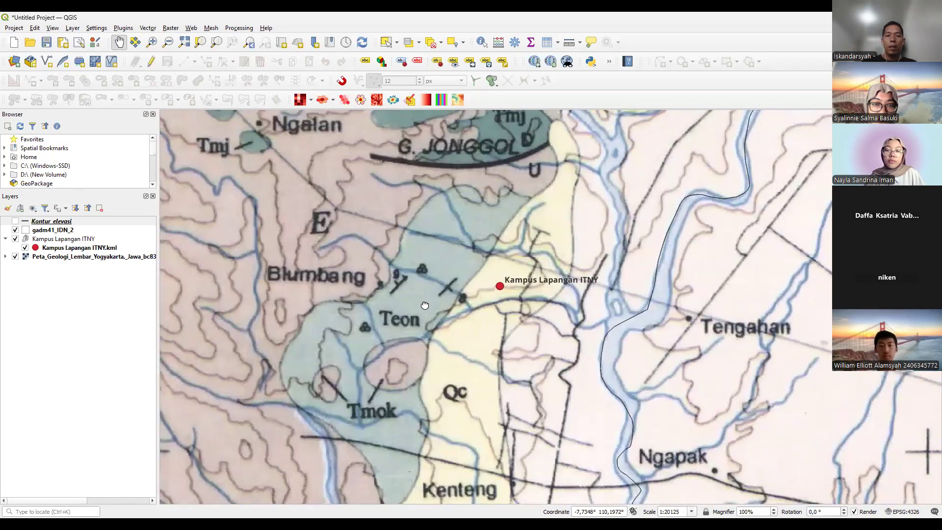
scroll(429, 266, "up", 2)
left_click_drag(233, 131, 205, 73)
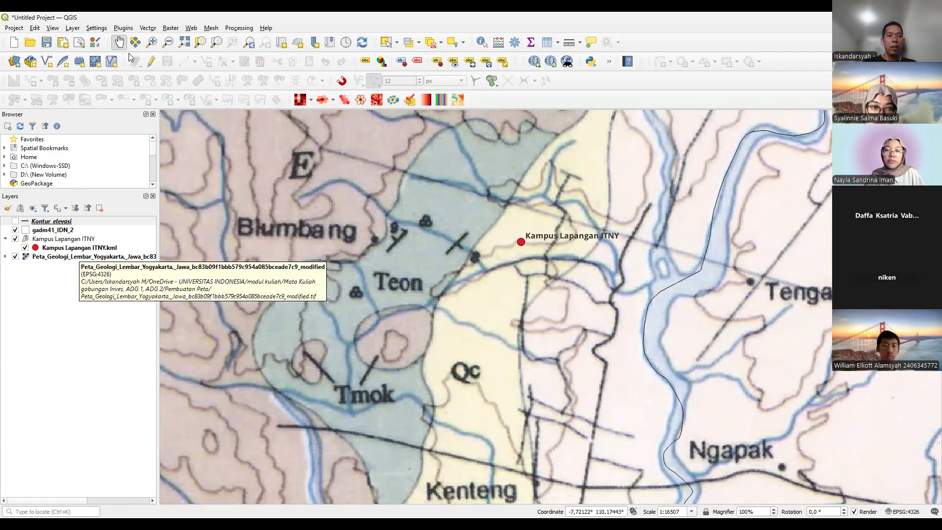
left_click(72, 28)
mouse_move(98, 61)
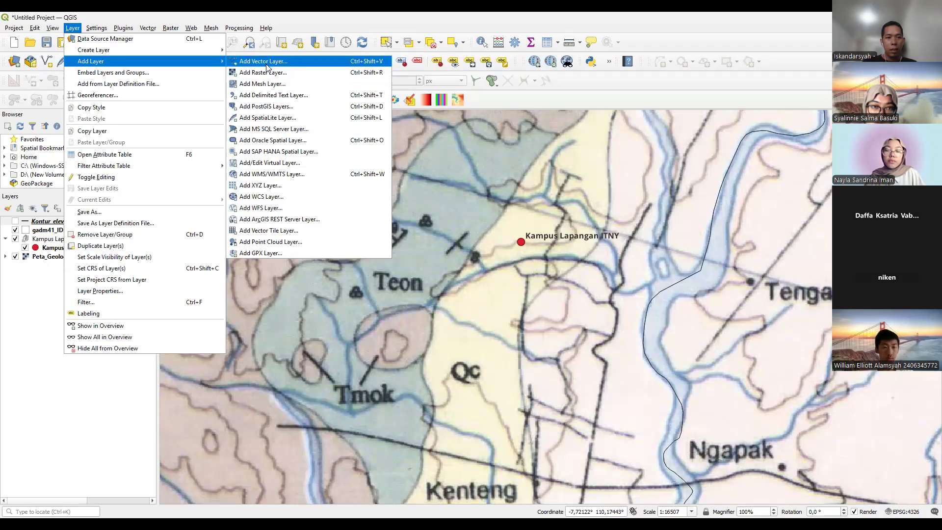
mouse_move(202, 47)
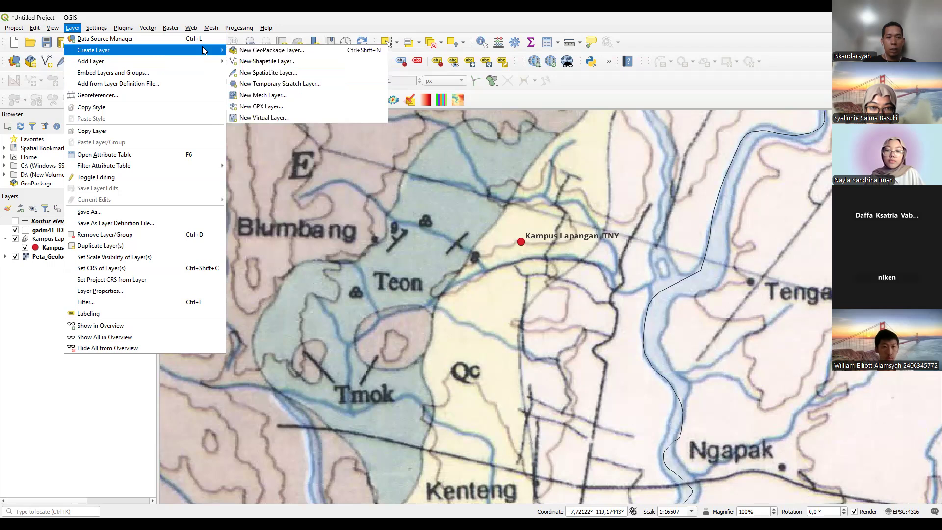
key("Right")
key("Down")
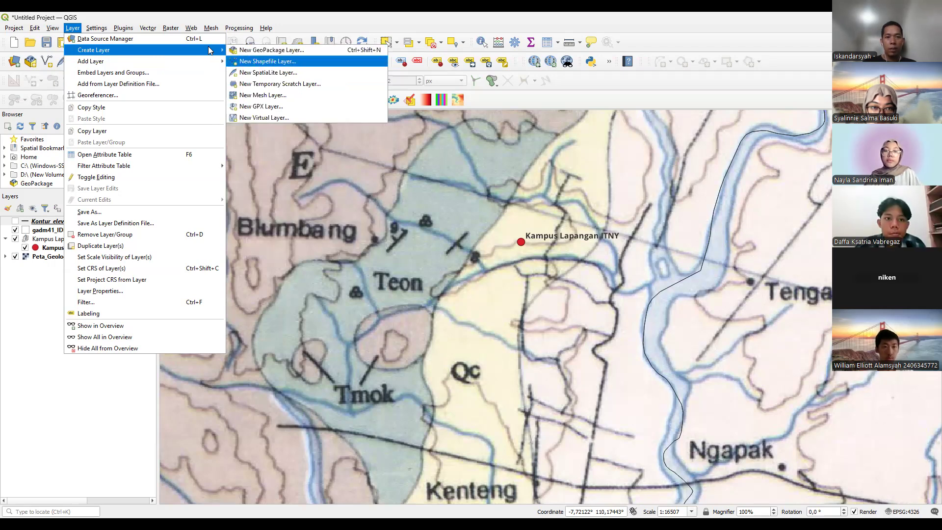
key("Return")
type("geologi")
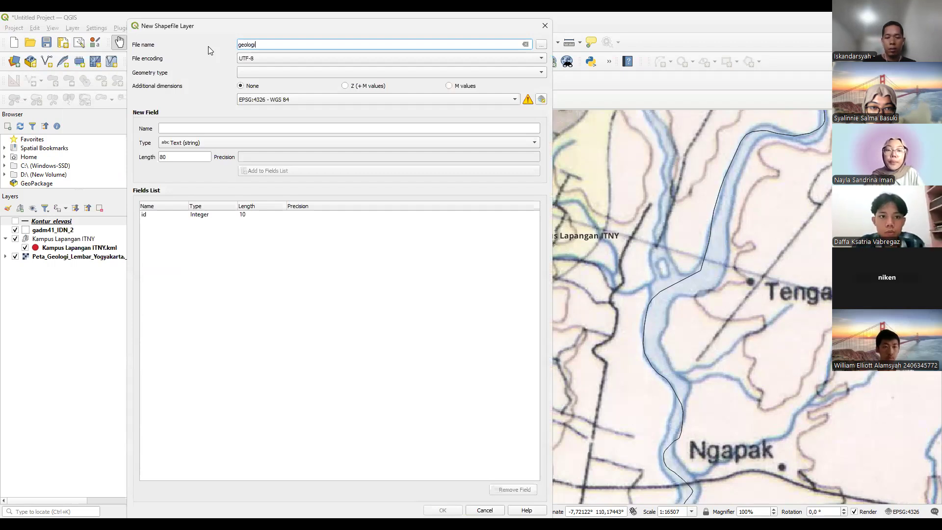
type("_")
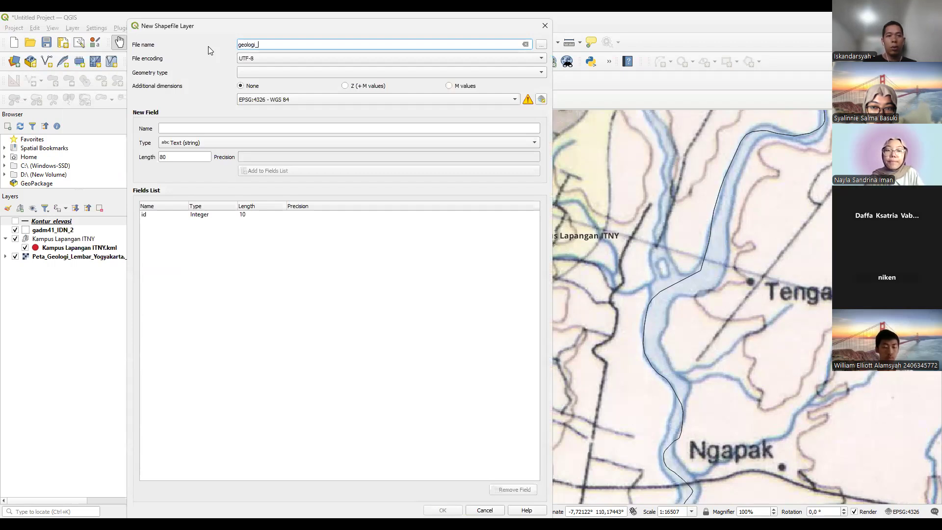
type("kulonprogo")
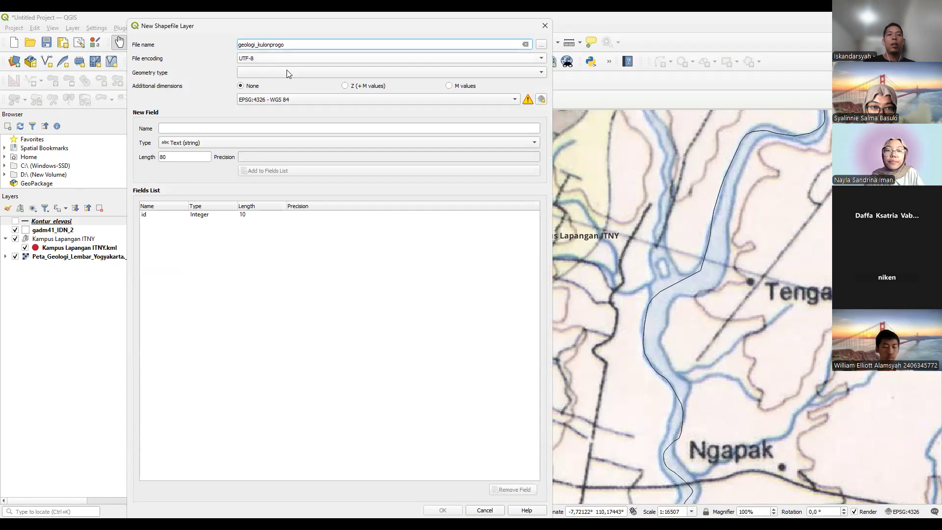
left_click(287, 72)
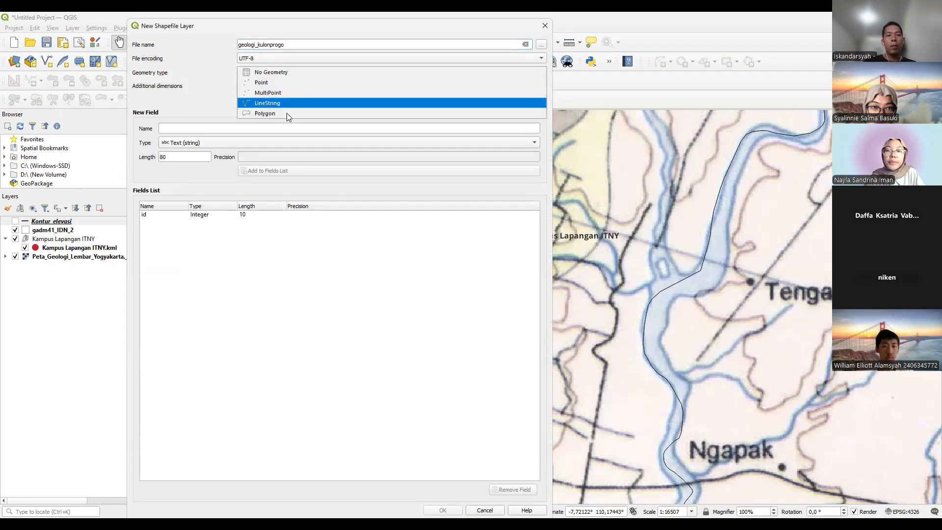
left_click(287, 113)
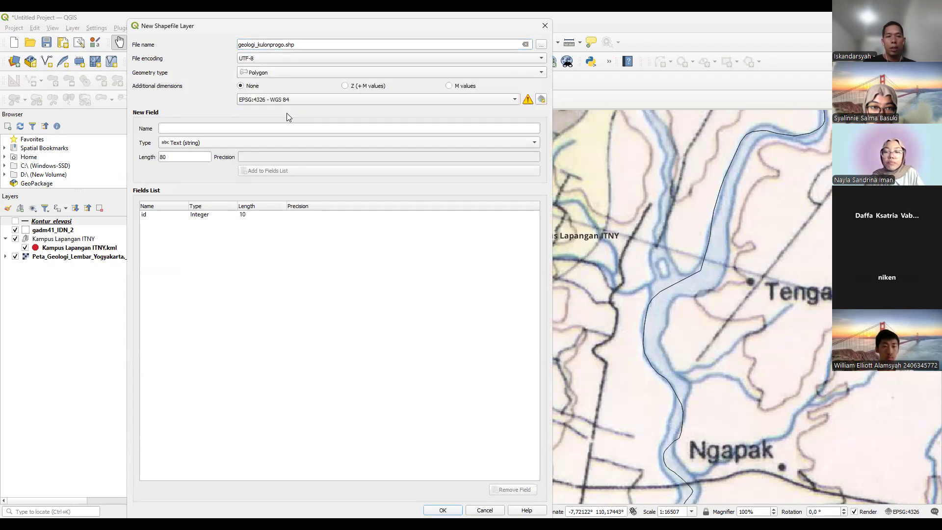
left_click(442, 510)
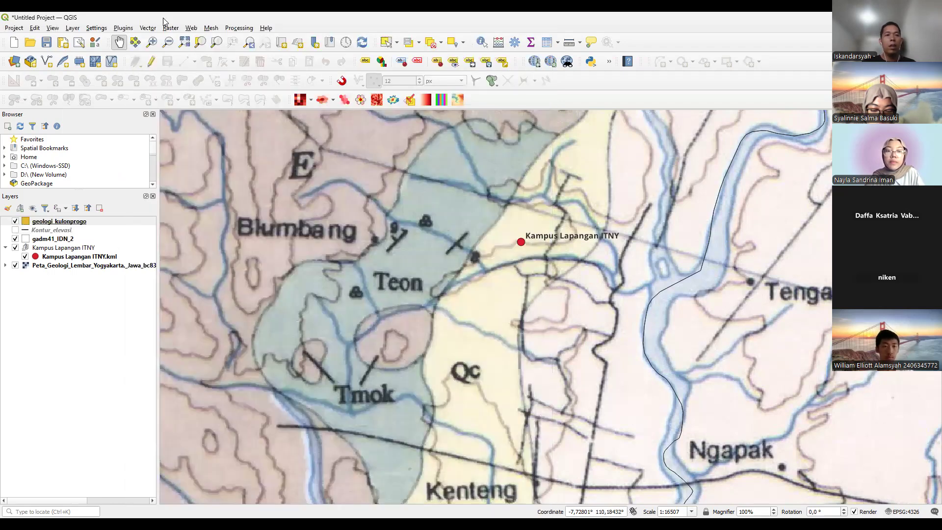
Trace the larger Tmok body south of the Teon label as a polygon in geologi_kulonprogo, leave its id empty, and save the layer edits
left_click(153, 63)
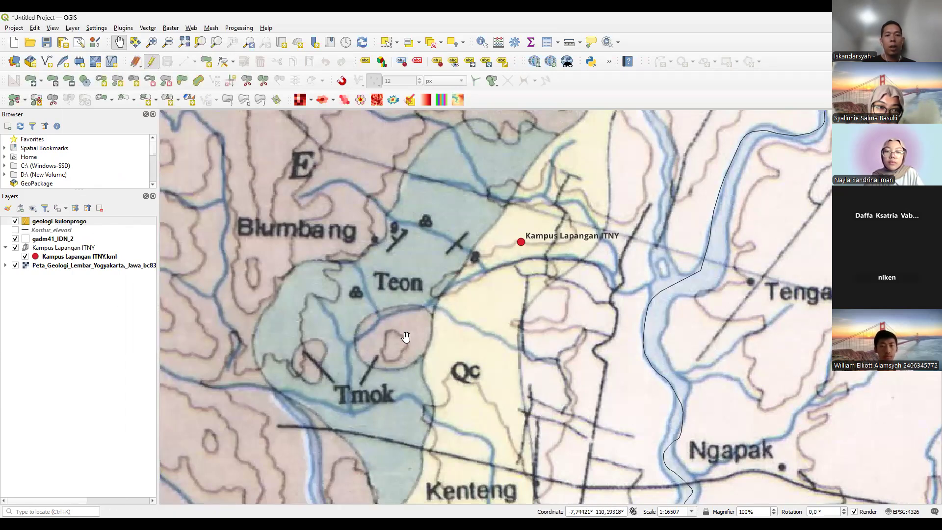
left_click(208, 63)
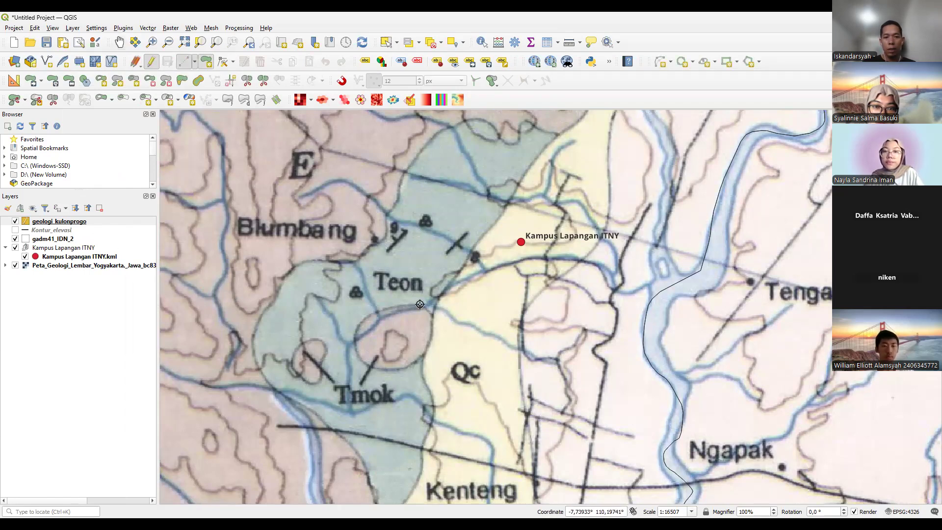
left_click(388, 307)
left_click(362, 318)
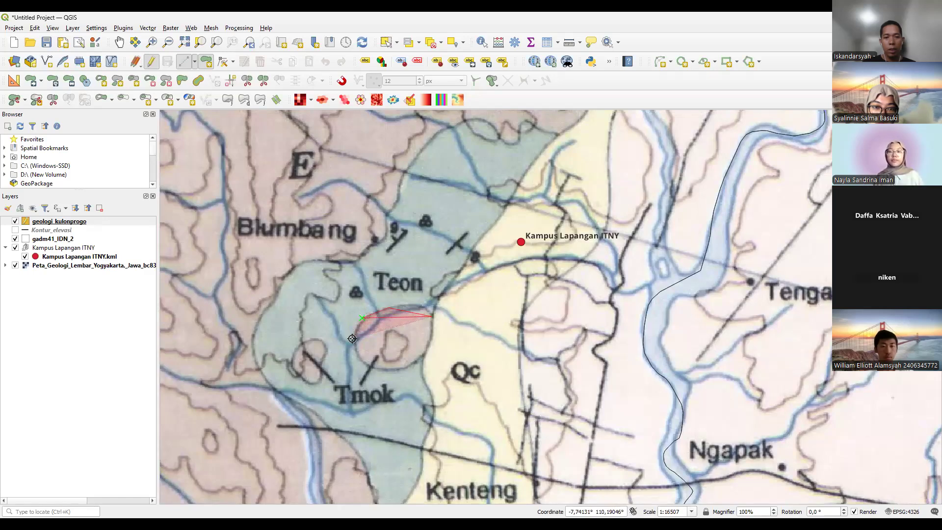
left_click(356, 353)
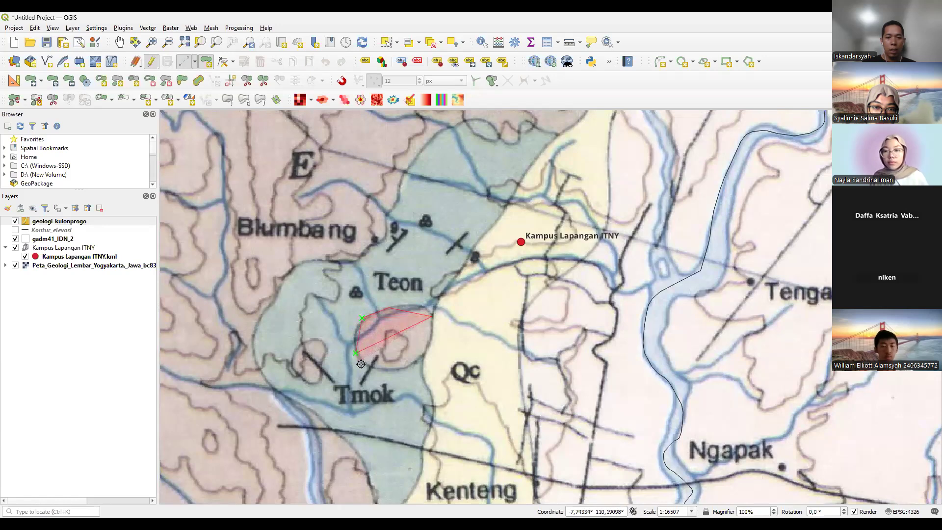
left_click(385, 371)
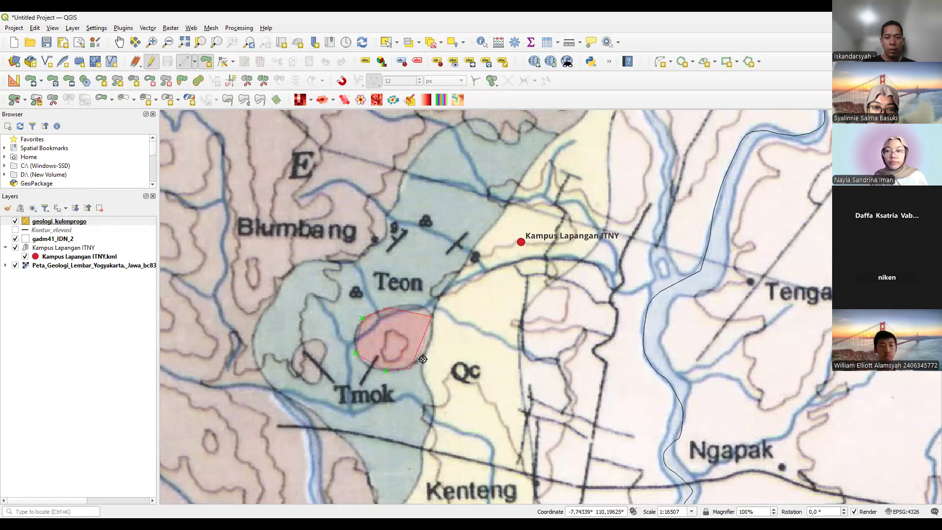
right_click(432, 324)
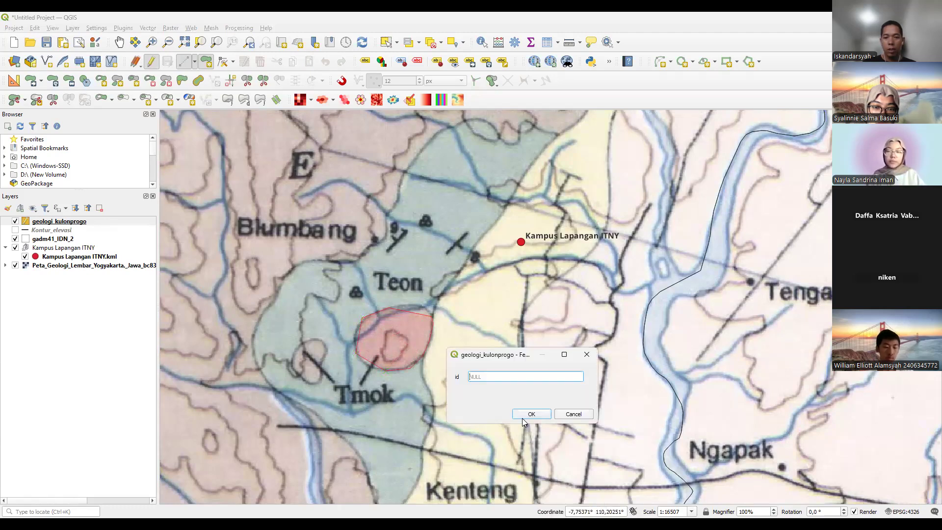
left_click(530, 414)
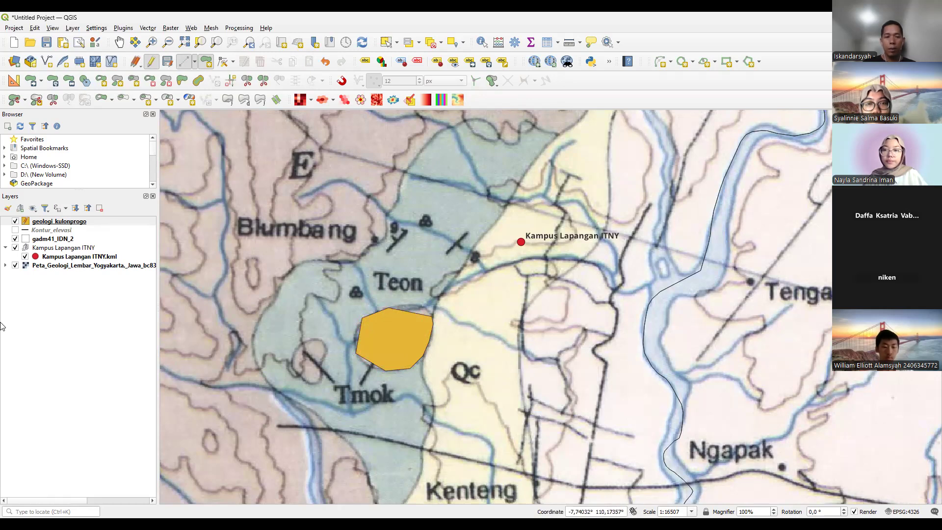
left_click(150, 63)
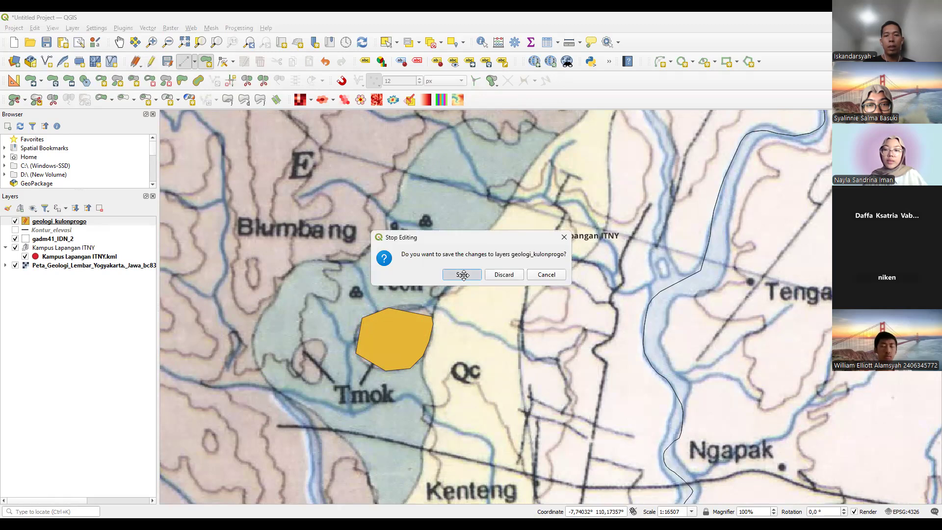
left_click(462, 275)
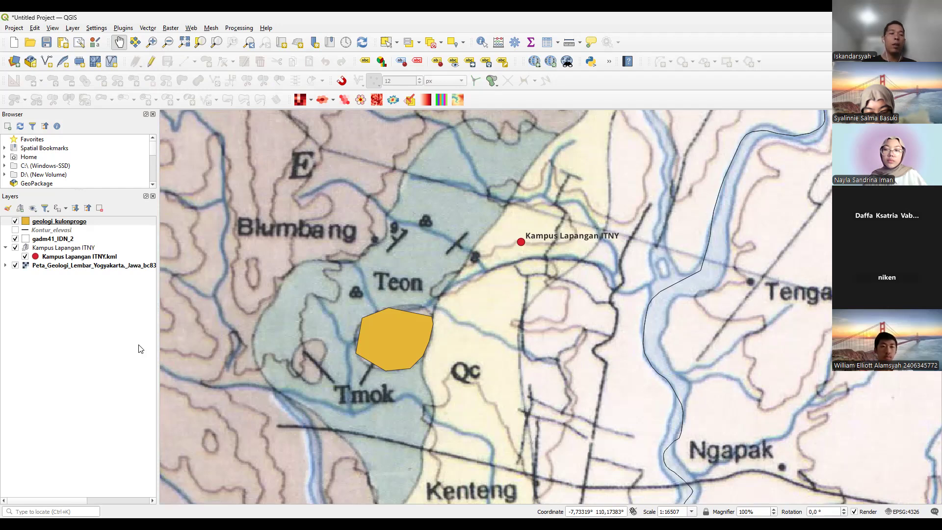
Show the Kontur_elevasi contours and hide the geologi_kulonprogo layer over the traced Tmok hill
left_click(16, 230)
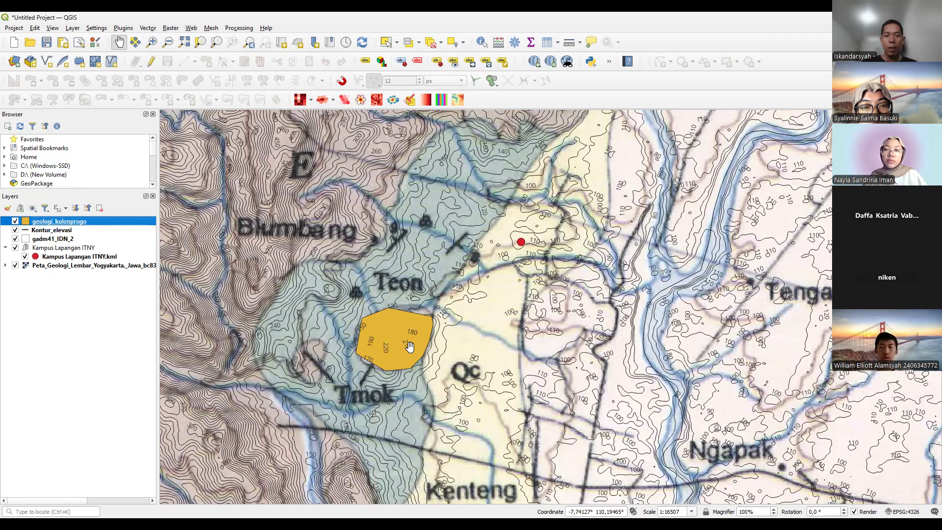
scroll(410, 347, "up", 1)
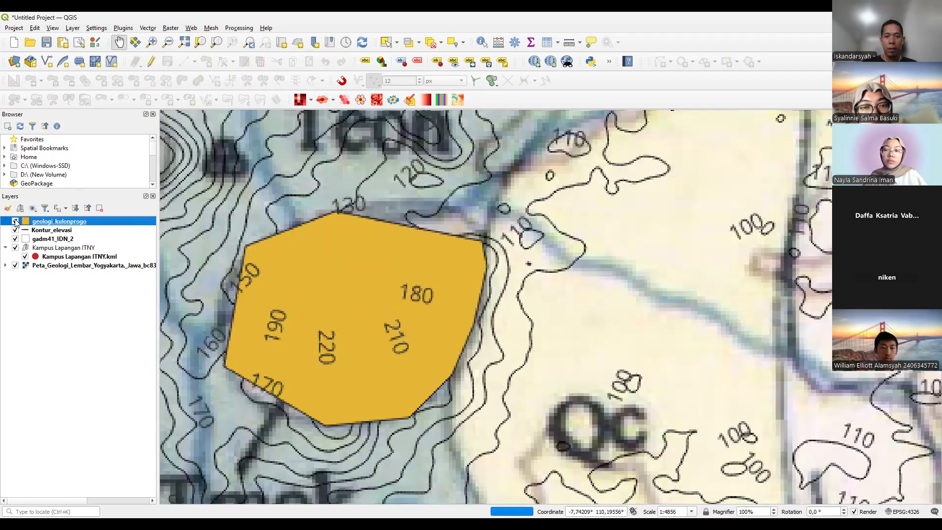
left_click(15, 221)
scroll(309, 359, "up", 1)
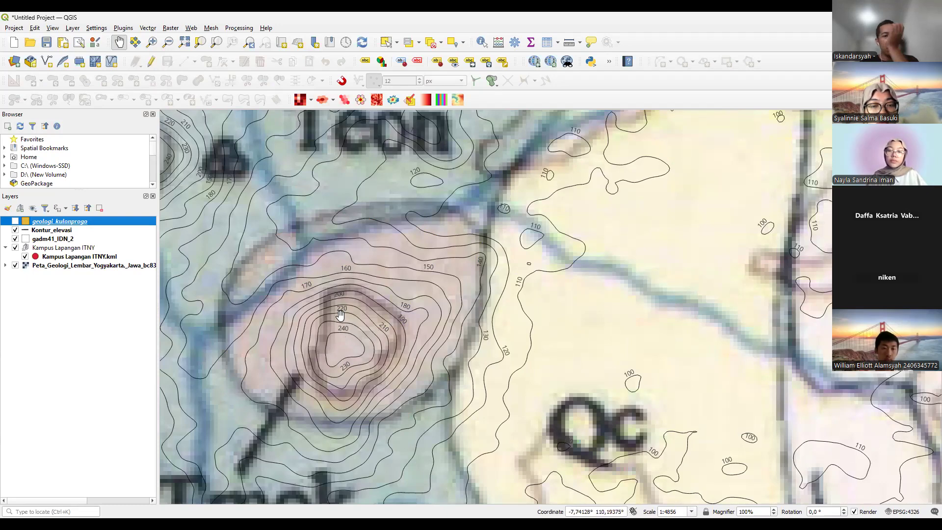
Review the Source and Symbology properties of the Kontur_elevasi layer, including its preset line symbols, without changing anything
left_click(53, 230)
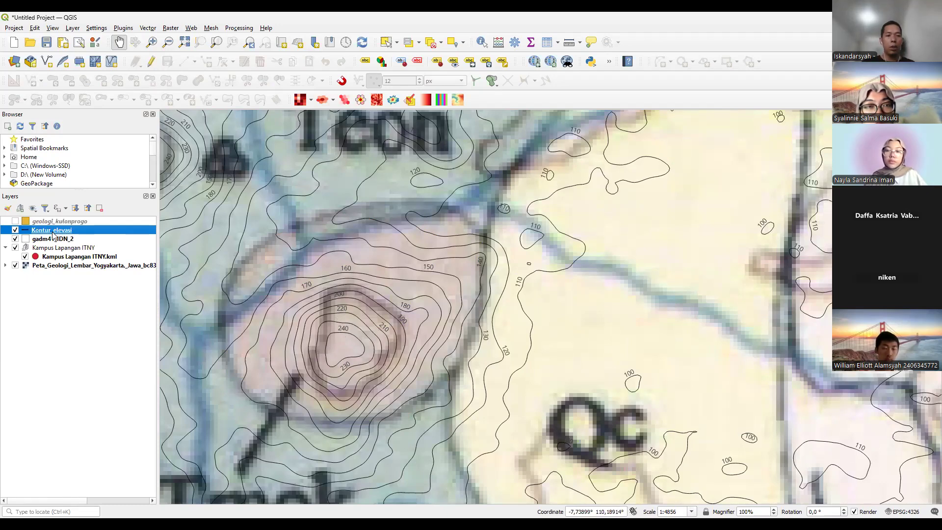
right_click(52, 233)
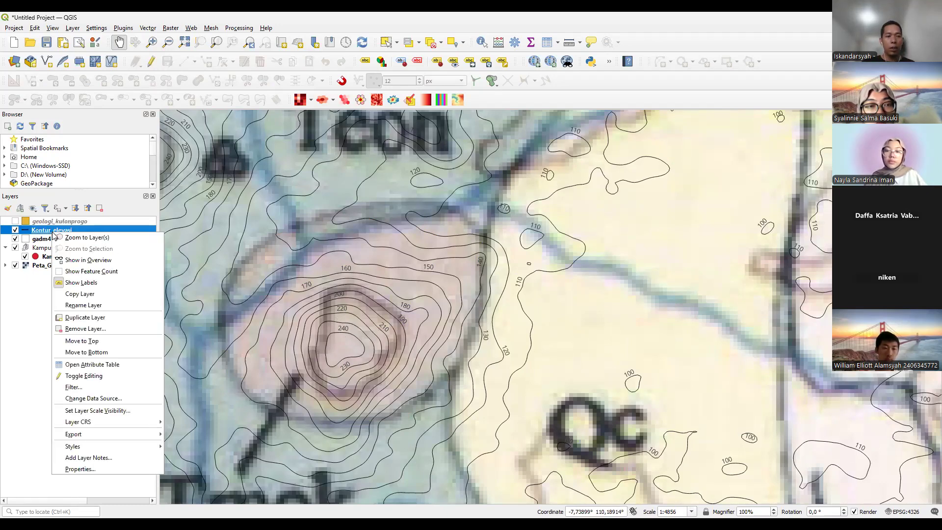
left_click(98, 470)
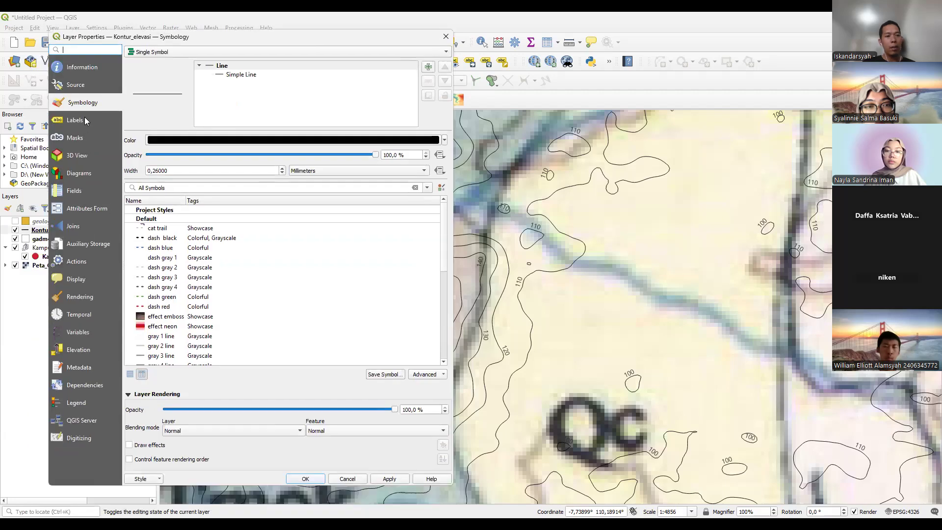
left_click(85, 86)
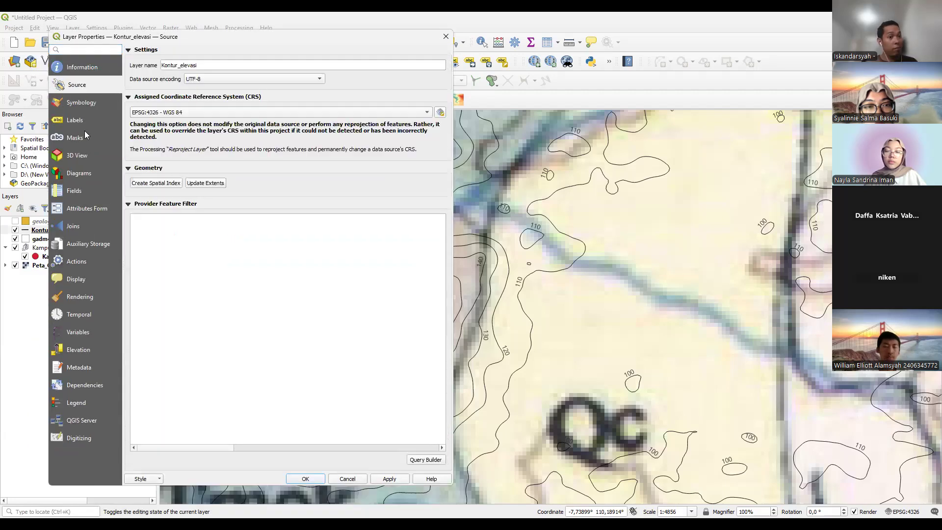
left_click(86, 104)
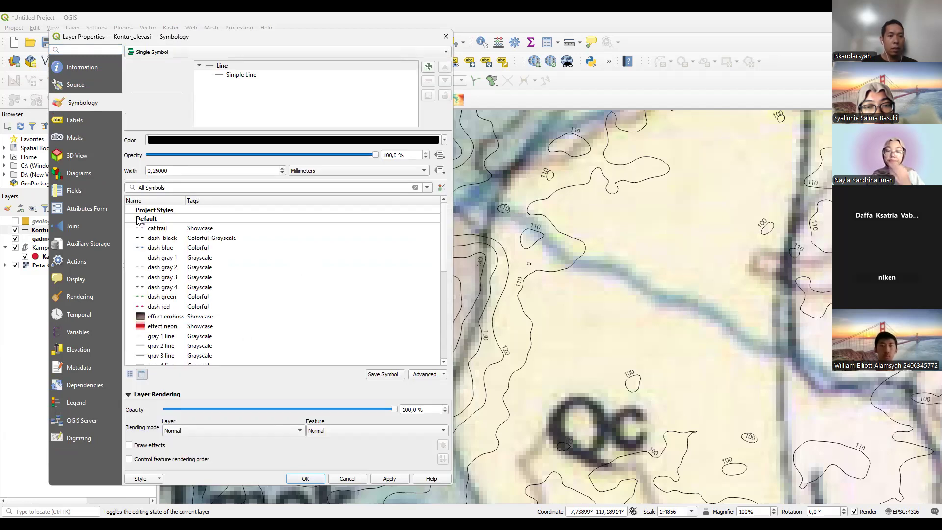
left_click(445, 276)
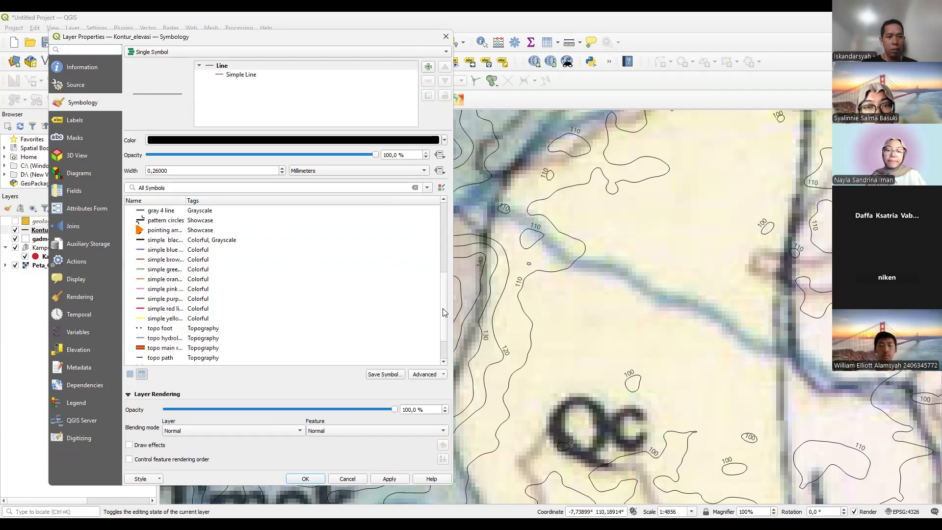
left_click(443, 258)
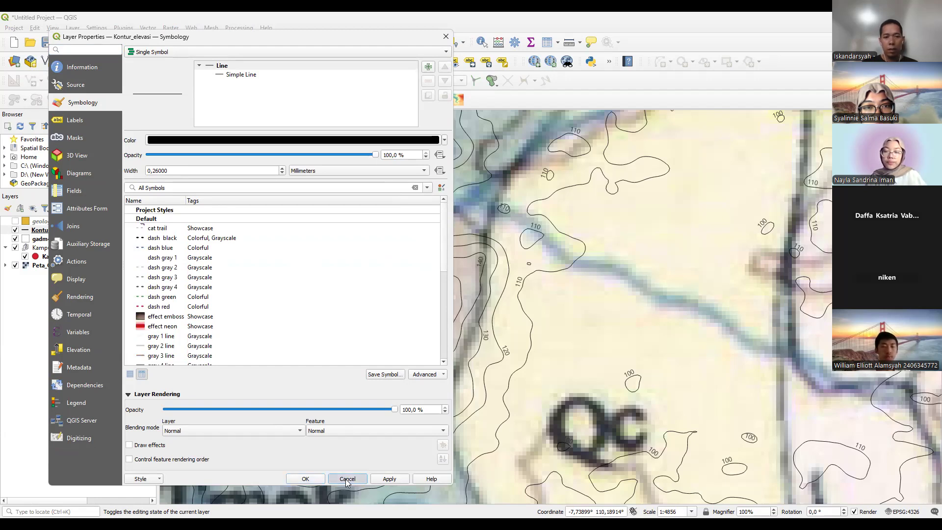
key("Escape")
Compare the elevation contours with the Tmok, Teon and Qc unit boundaries between the Tmok hill and Kampus Lapangan ITNY
left_click_drag(481, 359, 452, 293)
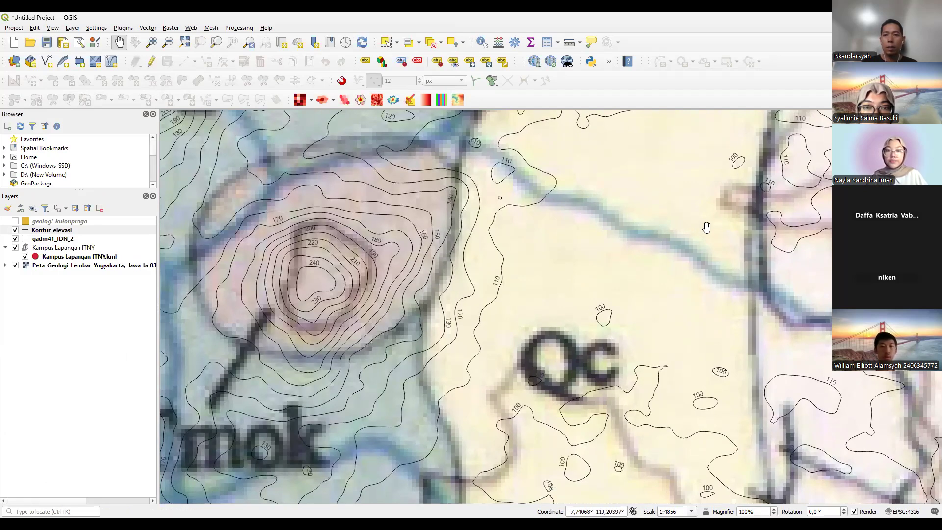
scroll(706, 226, "down", 1)
scroll(706, 227, "down", 2)
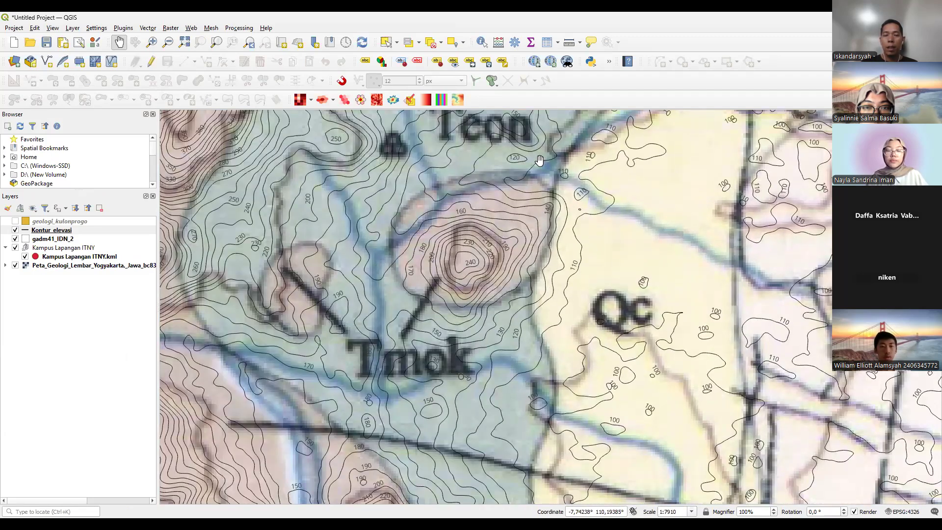
left_click_drag(539, 160, 336, 282)
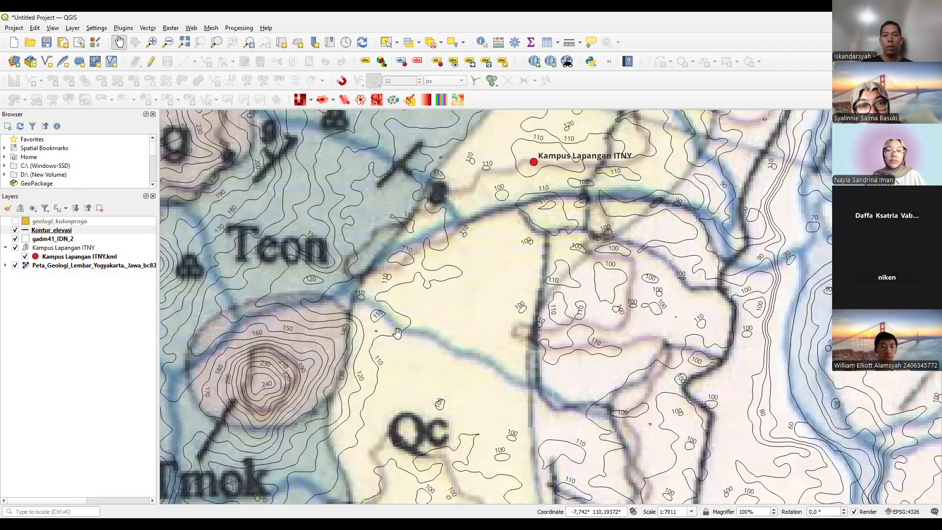
scroll(398, 333, "down", 1)
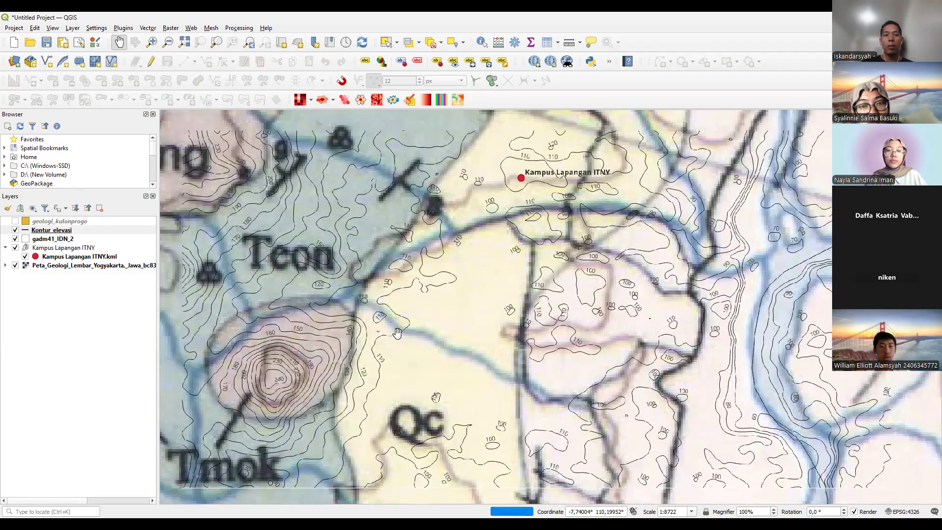
Compare the elevation contours with the geological units from the Tmok hill out to G. Jonggol and Banjararum
scroll(412, 261, "down", 1)
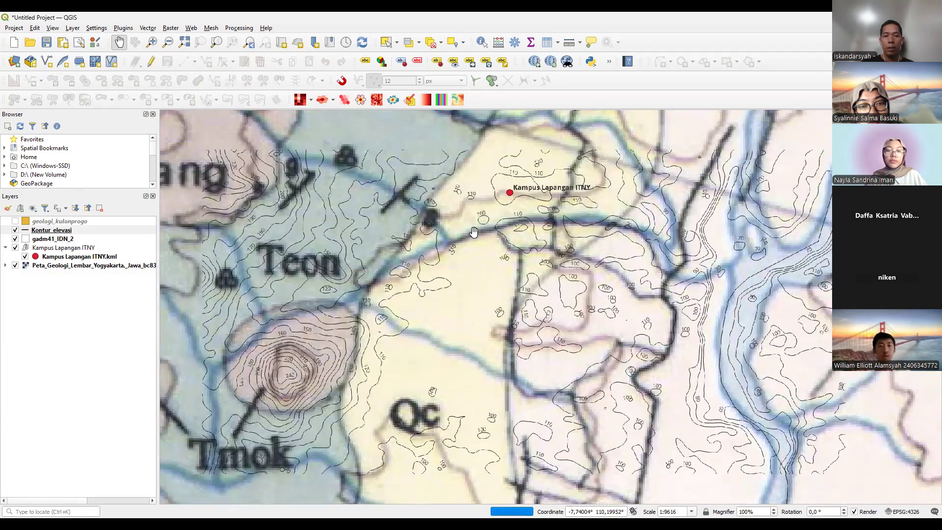
scroll(435, 259, "down", 2)
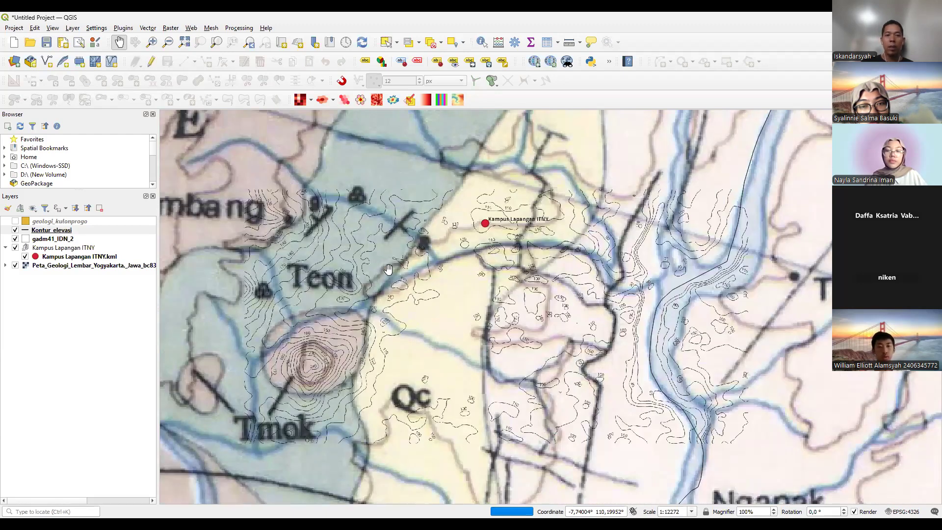
scroll(245, 340, "down", 5)
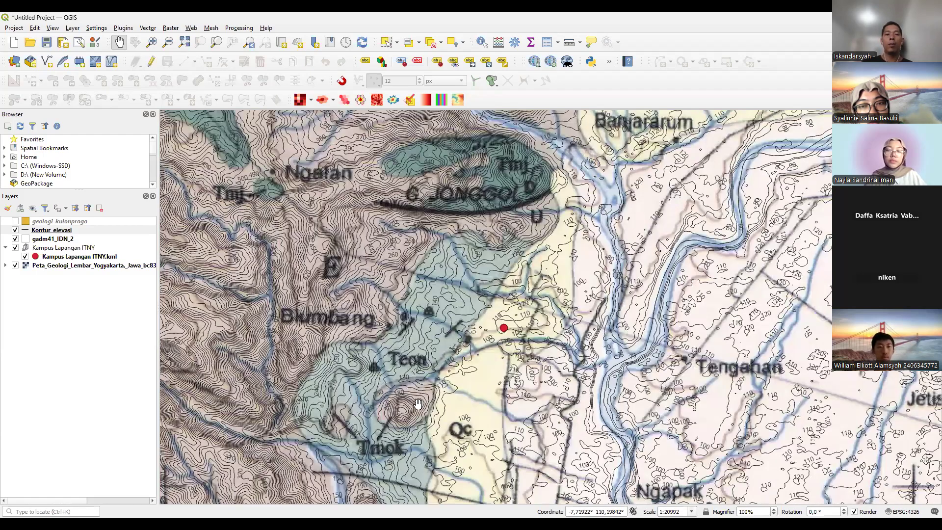
scroll(418, 404, "down", 2)
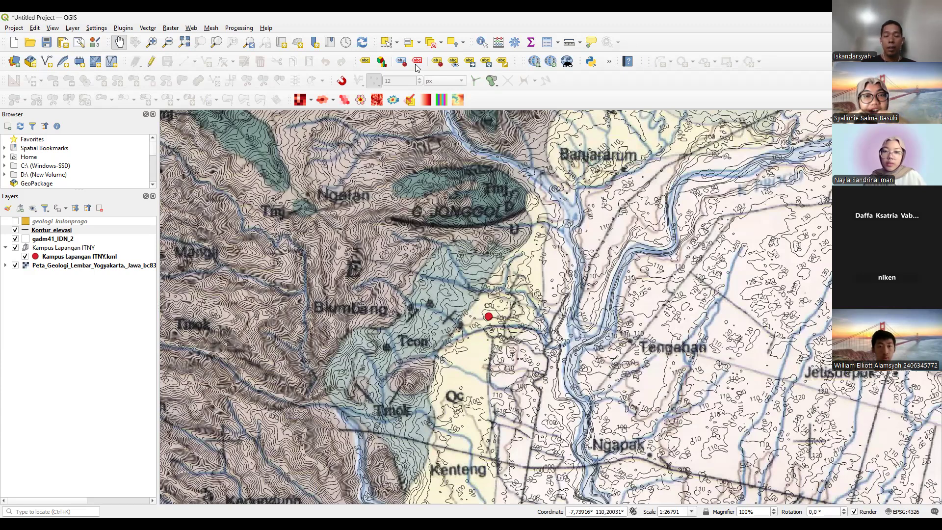
scroll(437, 383, "down", 1)
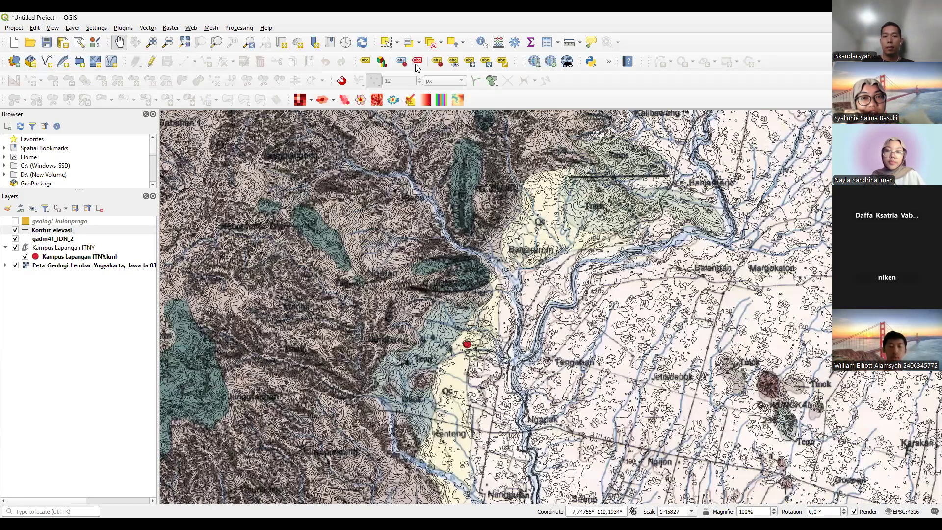
Demonstrate the layer order by moving Kontur_elevasi beneath the Peta_Geologi raster and returning it above gadm41_IDN_2
left_click(6, 265)
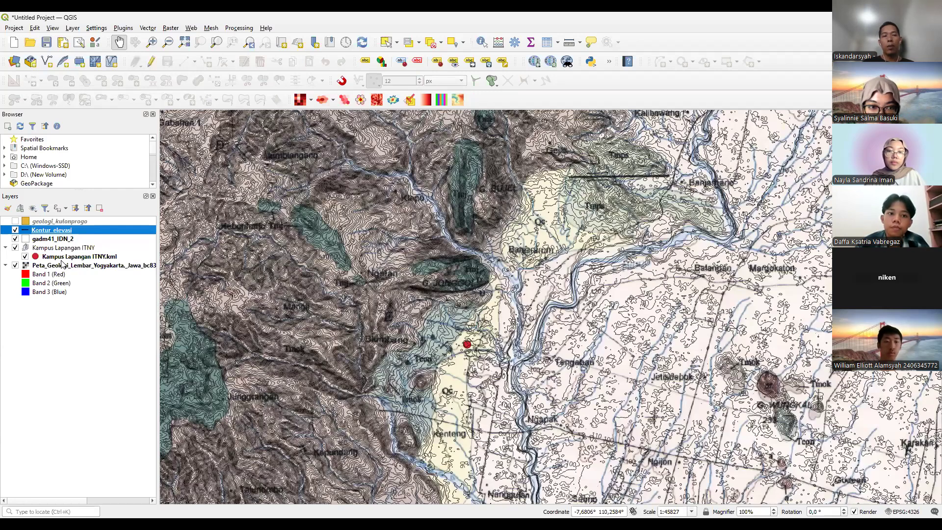
left_click_drag(63, 261, 63, 261)
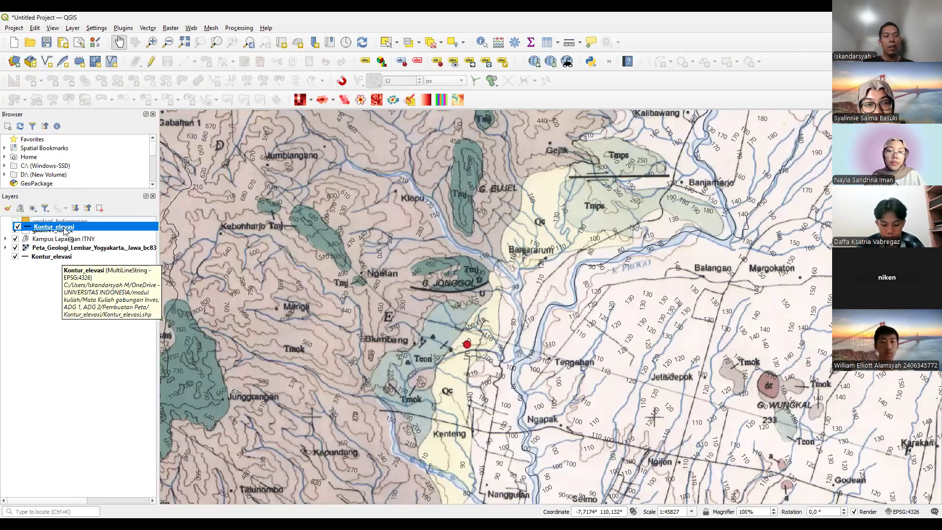
left_click_drag(61, 256, 64, 233)
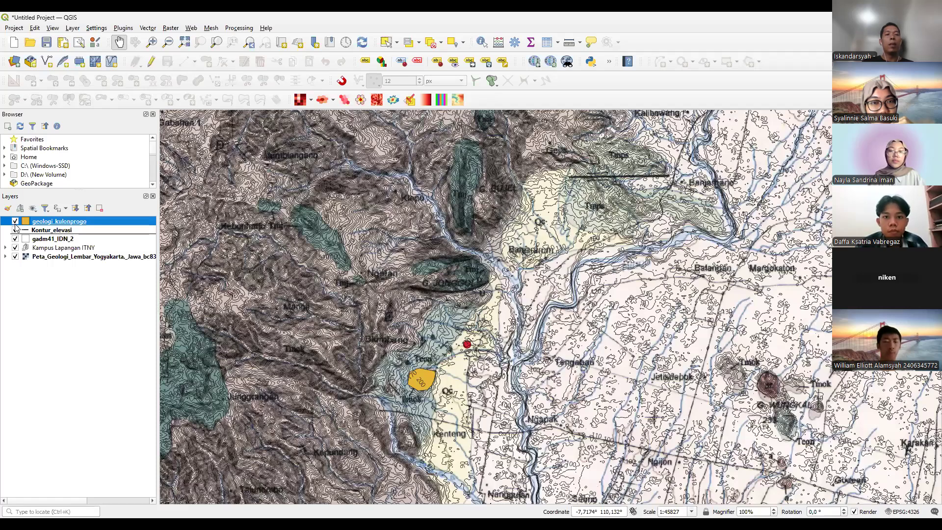
Place Kontur_elevasi above the visible geologi_kulonprogo layer so the contours draw over the traced Tmok polygon
left_click_drag(16, 226, 15, 227)
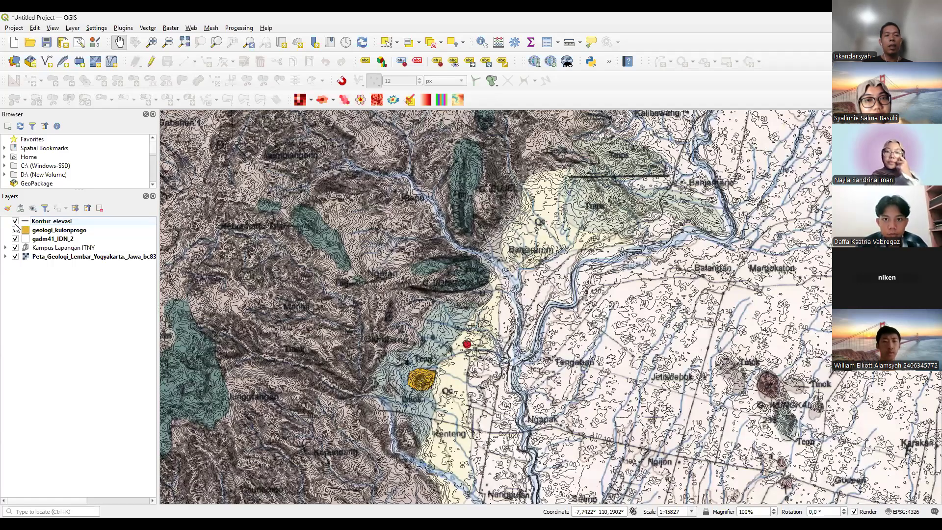
left_click(16, 224)
left_click(15, 224)
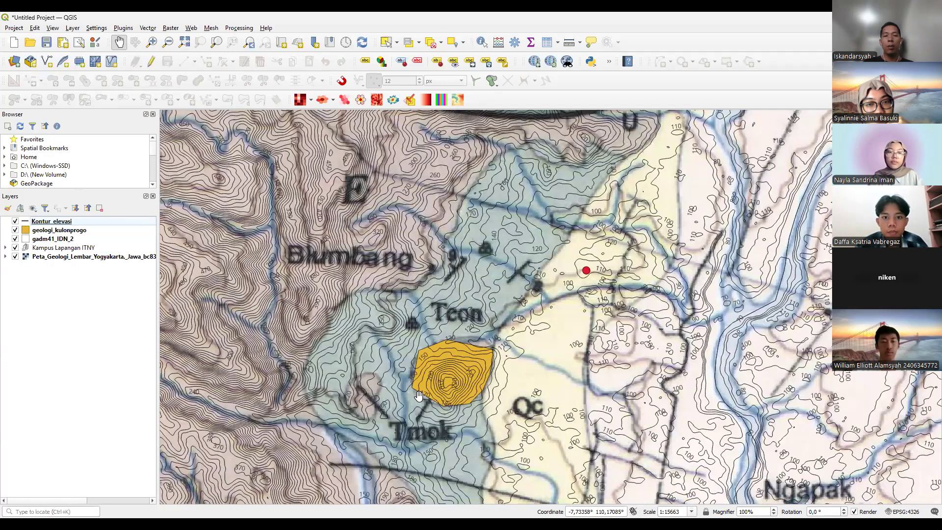
Examine the extent of the Kontur_elevasi contours across the Yogyakarta geological sheet and the hills around Kampus Lapangan ITNY
scroll(419, 395, "down", 1)
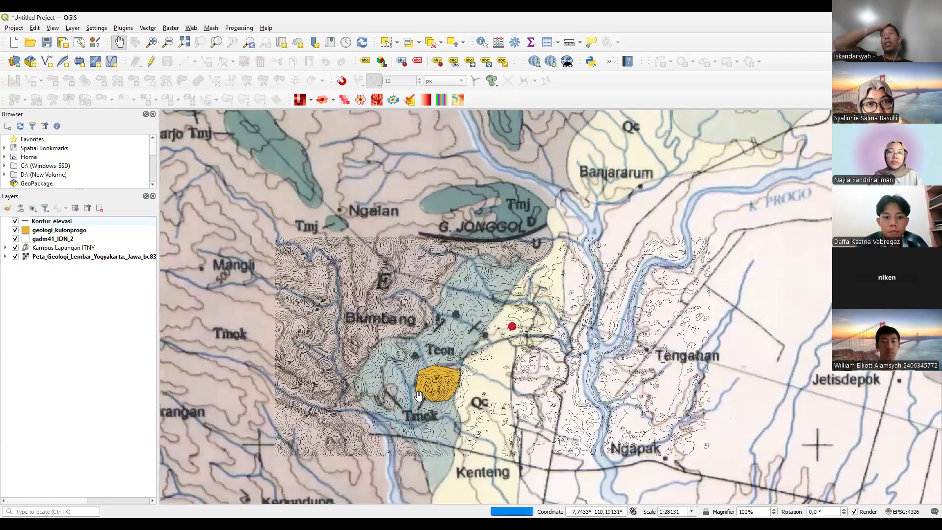
scroll(419, 396, "down", 1)
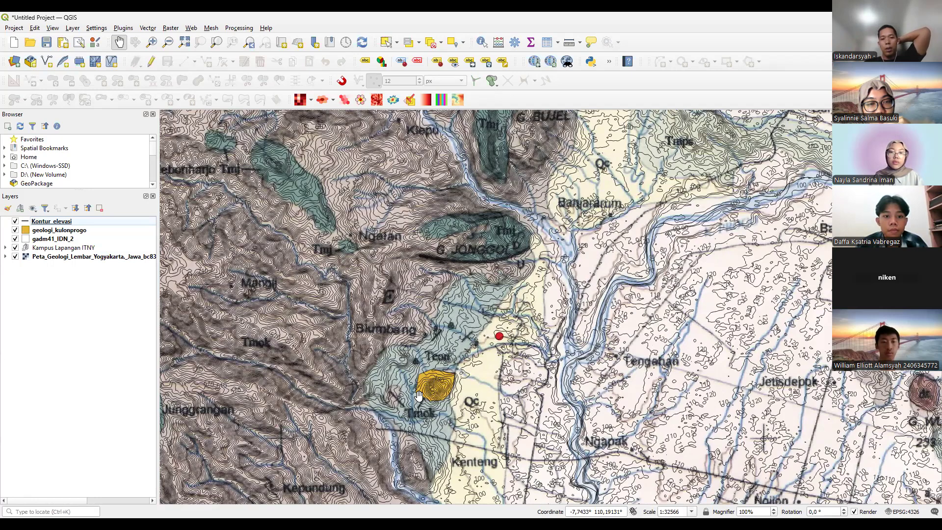
scroll(418, 395, "down", 5)
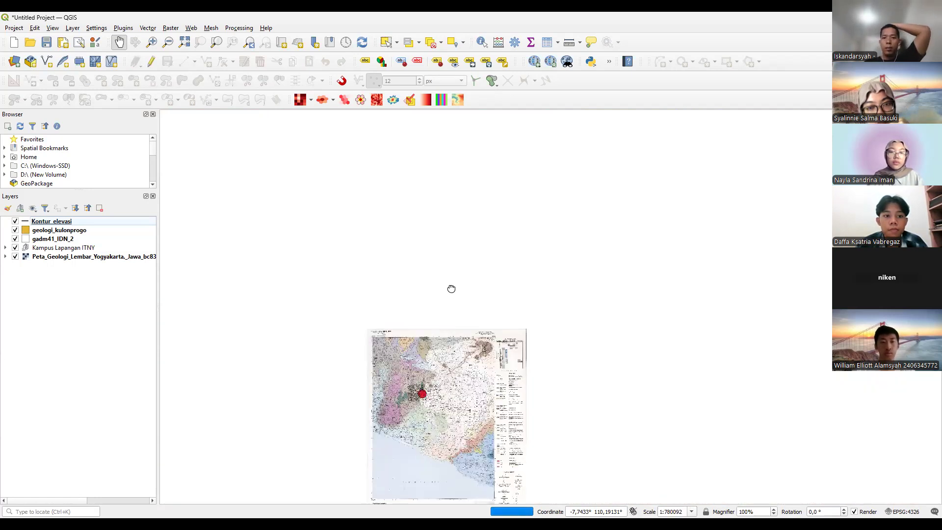
scroll(419, 393, "up", 2)
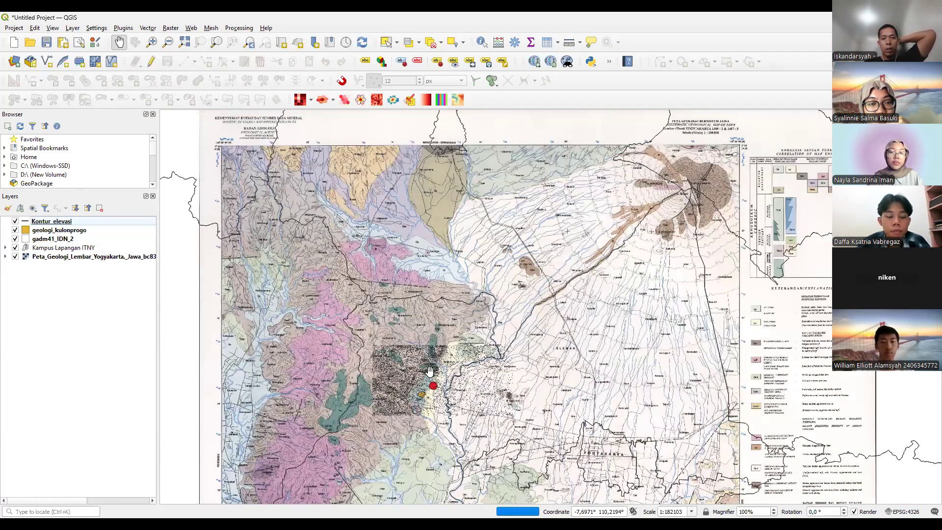
left_click_drag(430, 429, 429, 370)
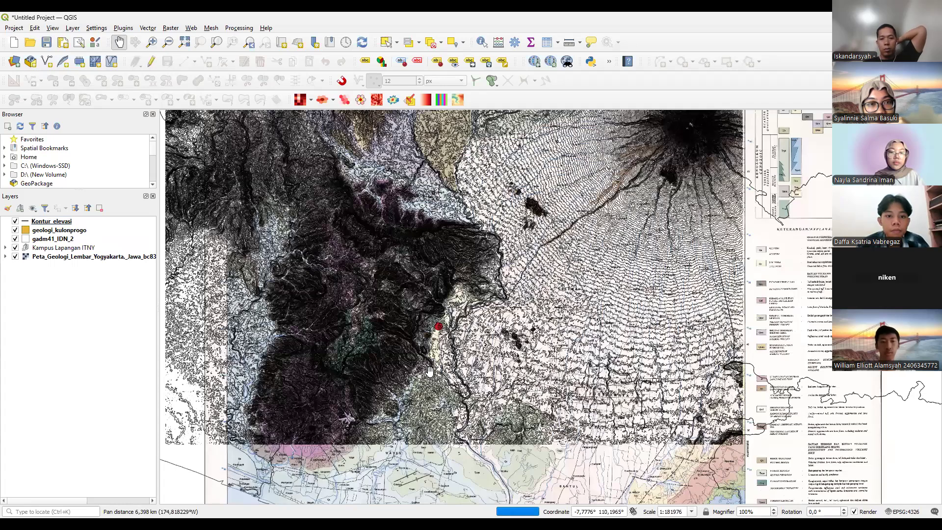
scroll(429, 370, "up", 1)
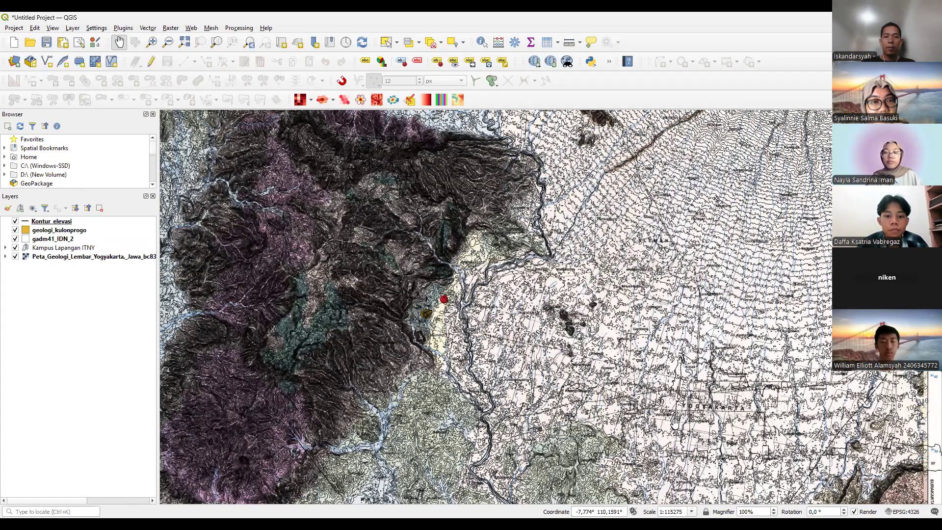
left_click_drag(595, 325, 676, 423)
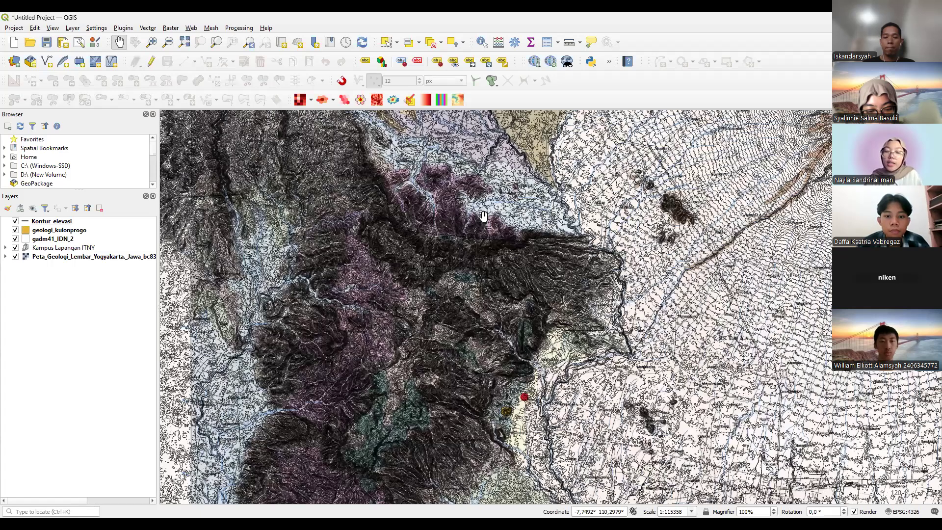
Review WGS 72BE / UTM zone 49S among the project's coordinate reference systems without applying a change
left_click_drag(519, 250, 484, 216)
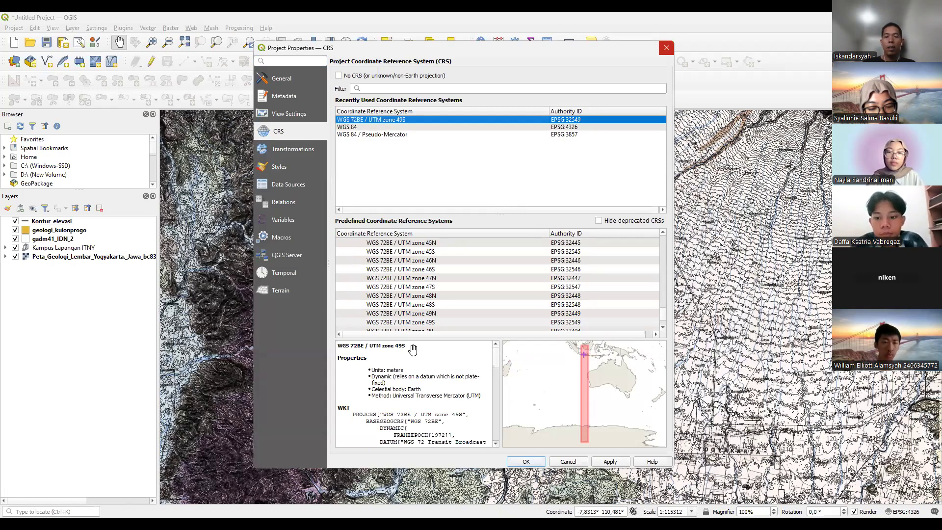
key("Escape")
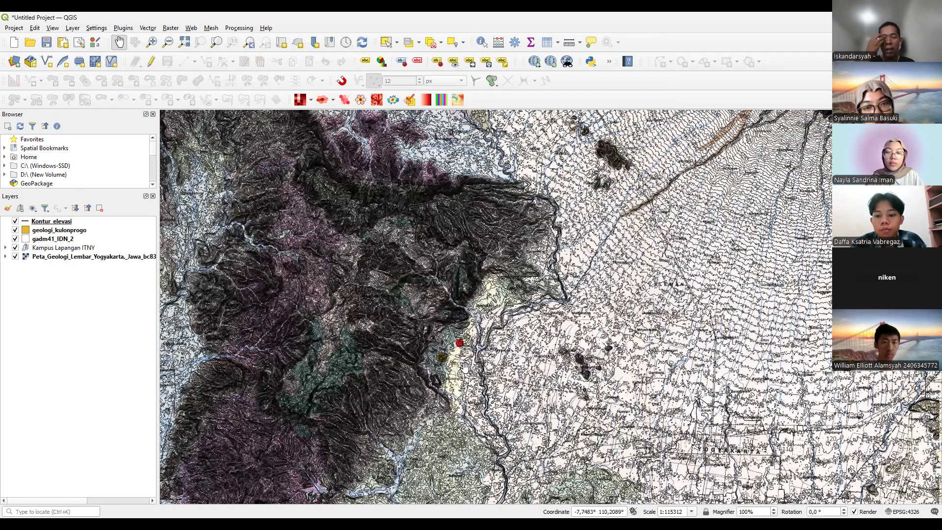
scroll(465, 366, "up", 1)
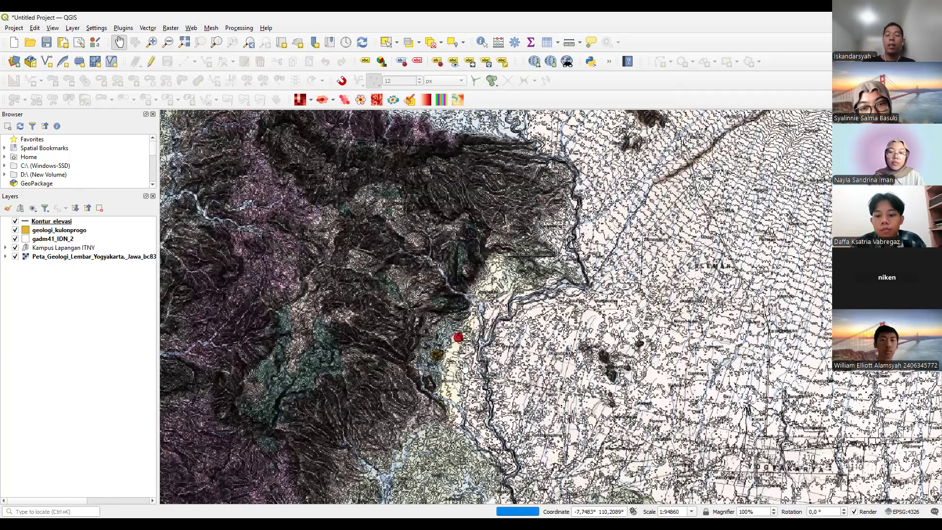
scroll(464, 366, "up", 2)
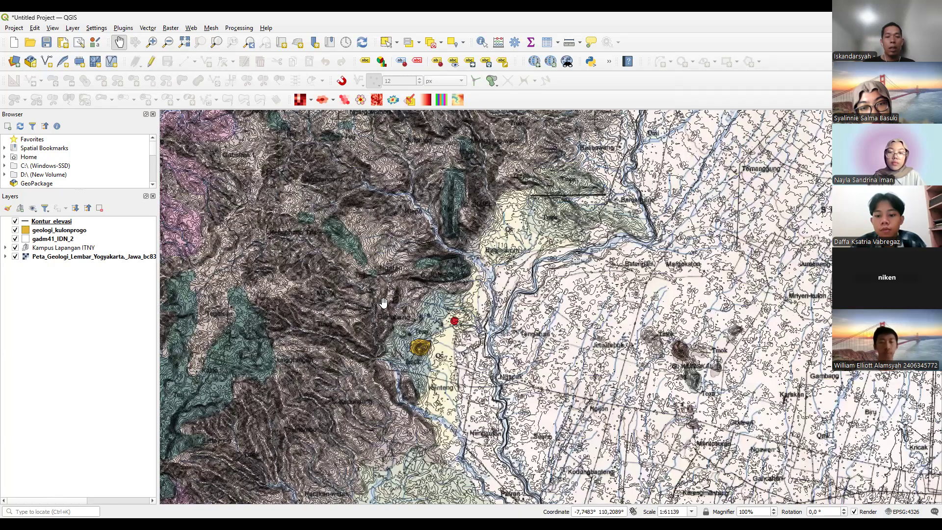
Set up a new LineString shapefile layer with the file name lintasan 1 and the CRS EPSG:32549 - WGS 72BE / UTM zone 49S
left_click(151, 62)
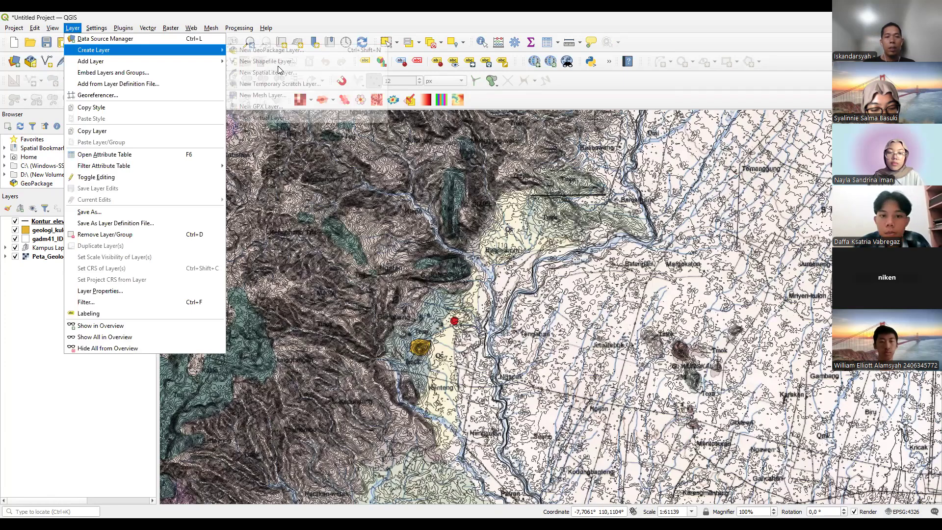
left_click(278, 62)
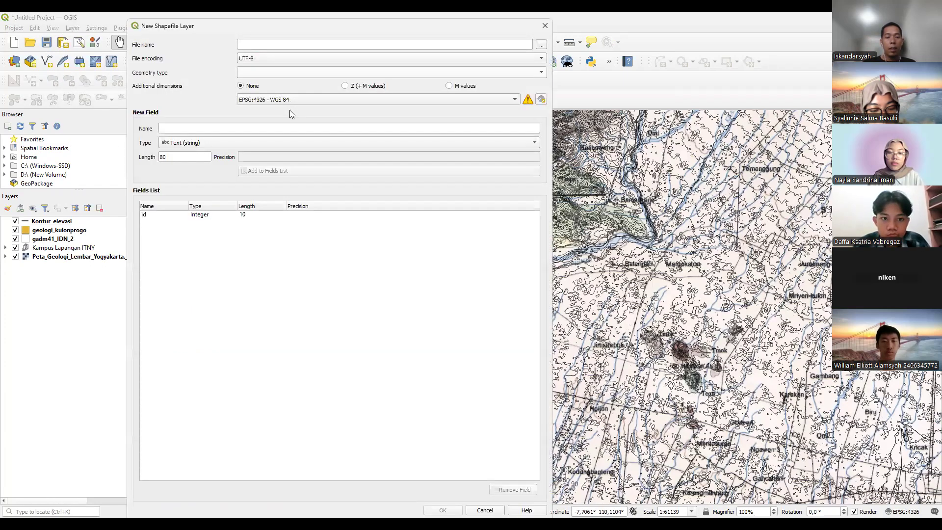
left_click(290, 100)
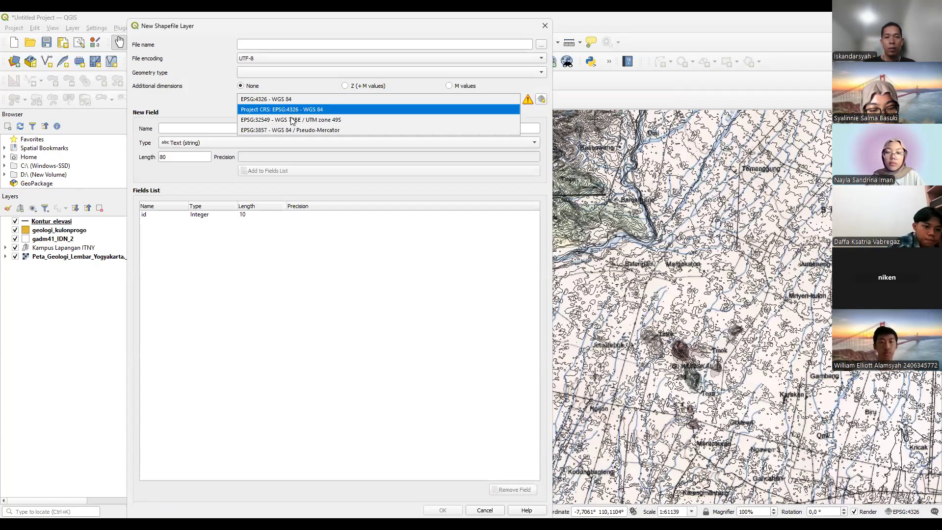
left_click(292, 120)
left_click(269, 46)
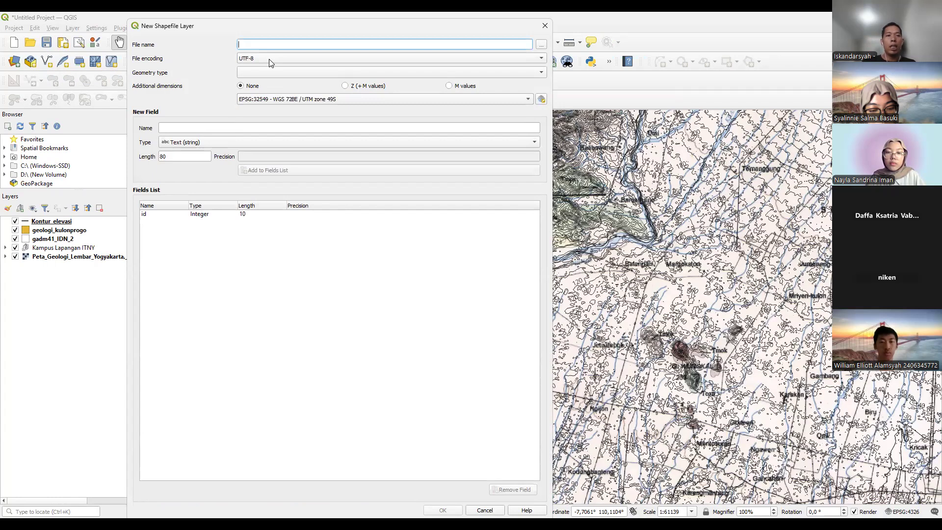
type("lintasan 1")
left_click(270, 73)
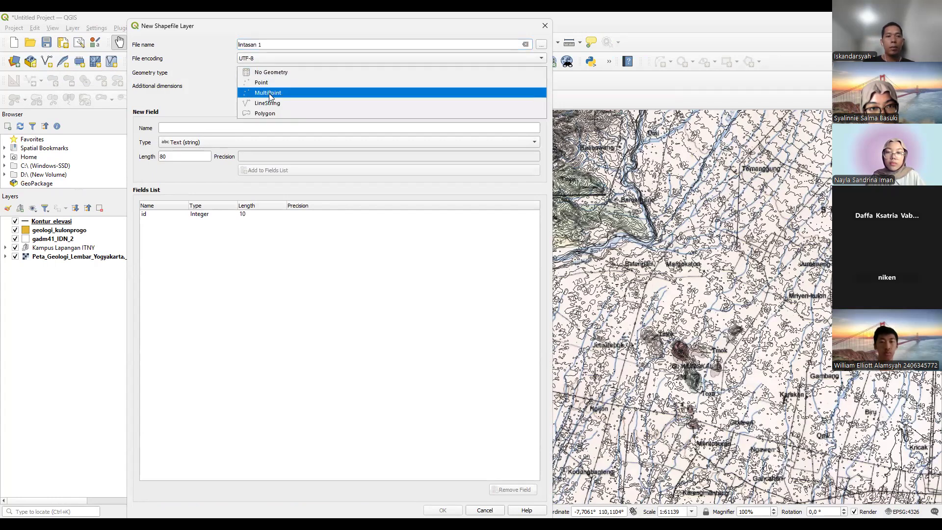
left_click(269, 103)
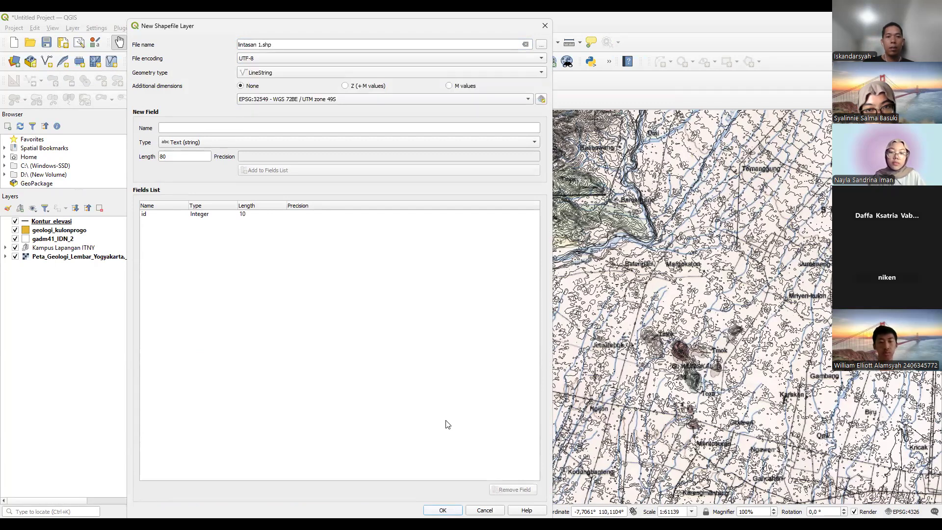
Decline overwriting the existing lintasan 1 file, change the file name to lintasan 1 Test, and create the line layer
key("Return")
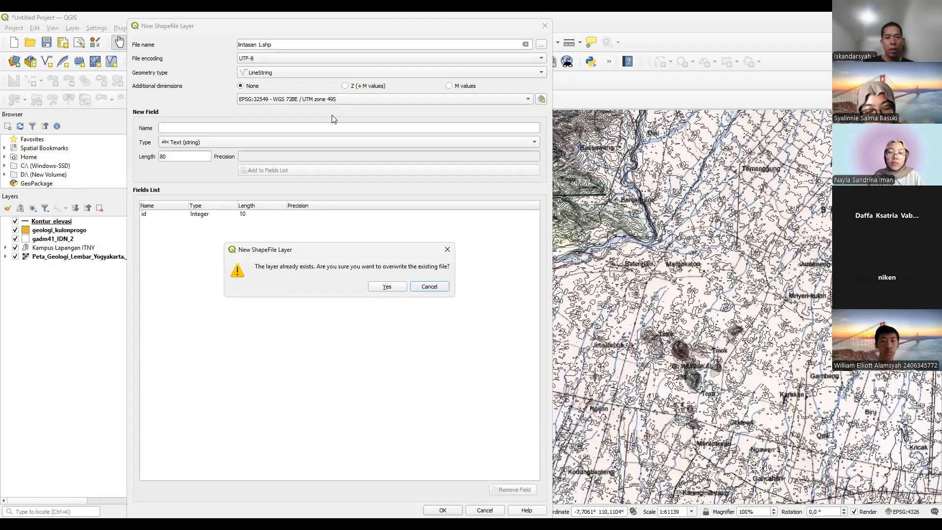
left_click(429, 287)
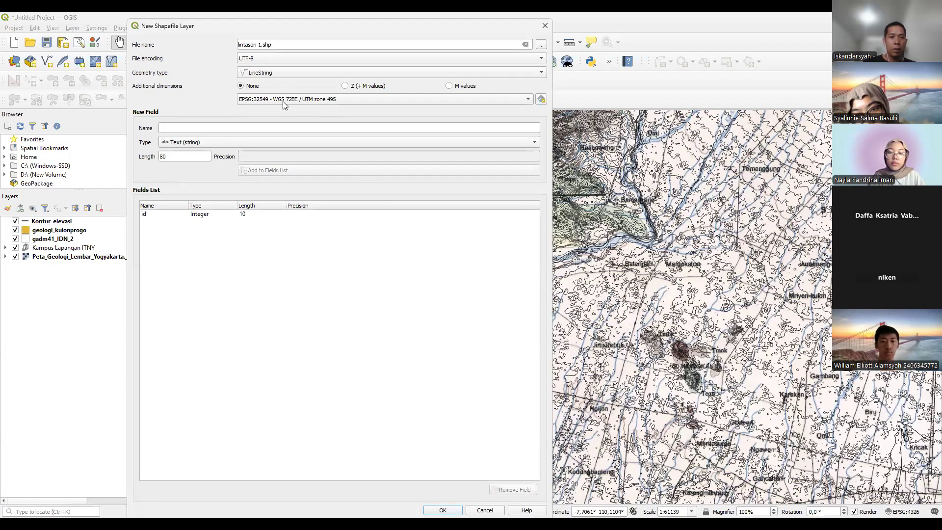
left_click(270, 44)
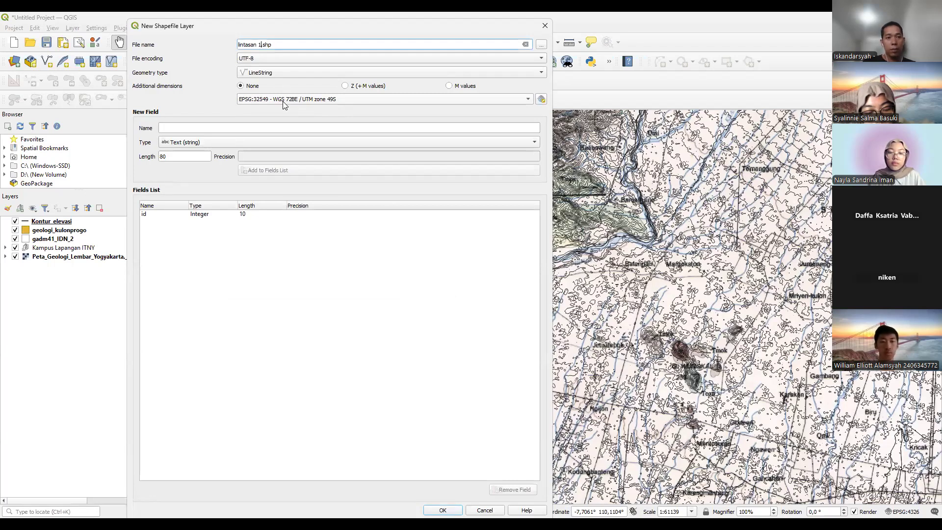
type("_")
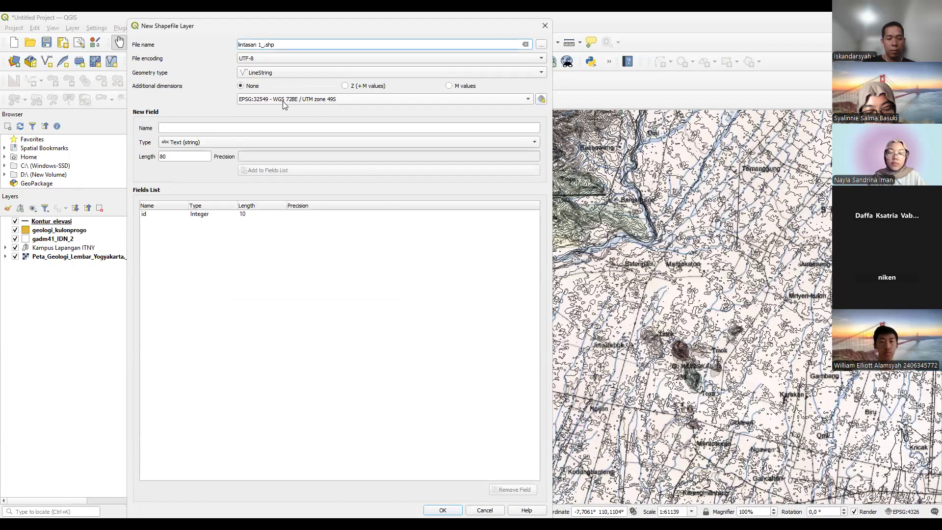
key("BackSpace")
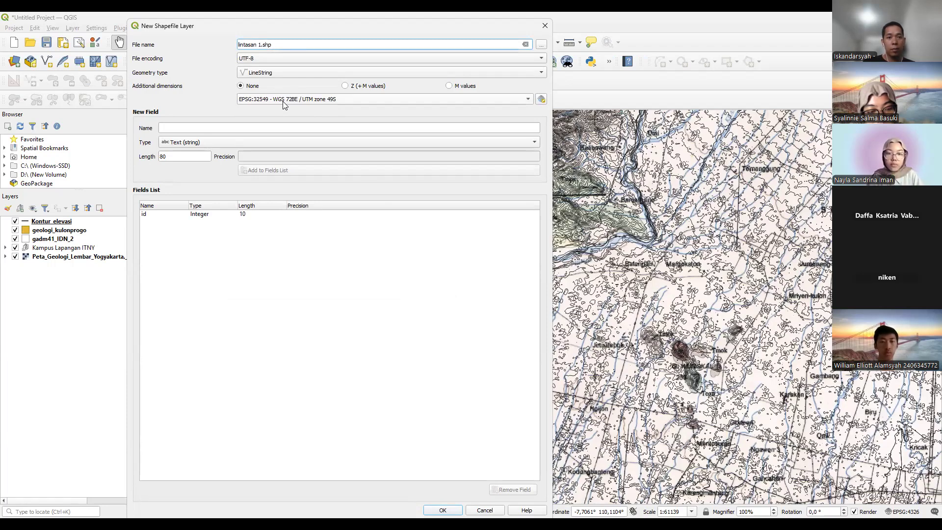
key("Return")
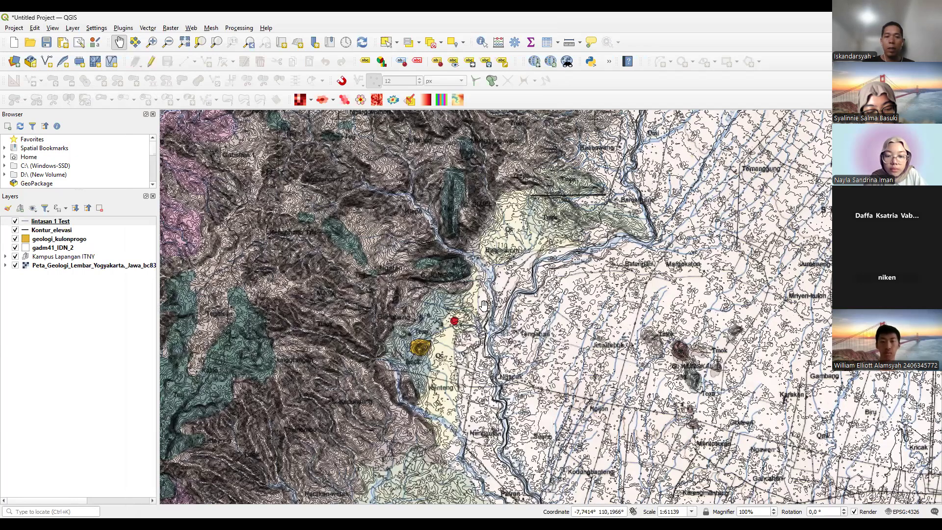
Draw a straight traverse line in lintasan 1 Test from the hill's northern slope to the northeast corner of the yellow geologi_kulonprogo polygon
scroll(483, 304, "up", 5)
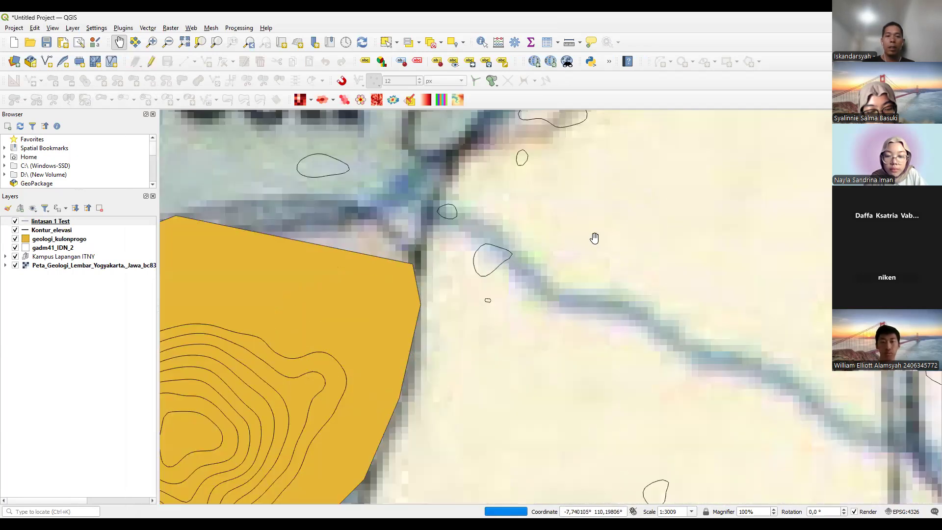
left_click_drag(594, 238, 452, 261)
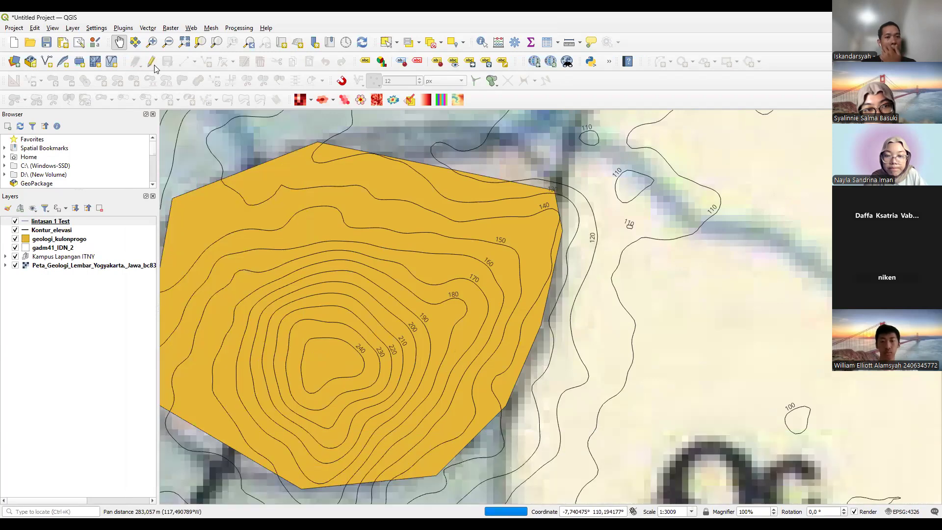
left_click(151, 61)
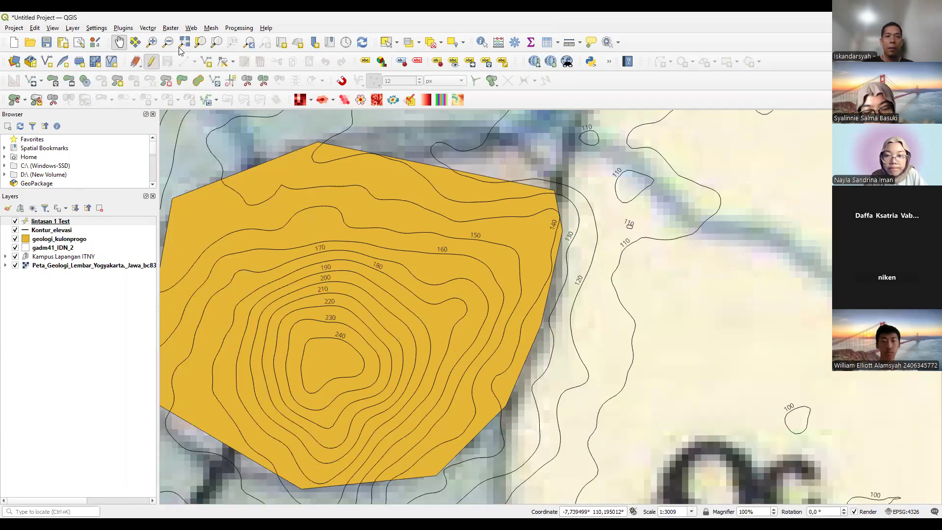
left_click(206, 64)
left_click(403, 241)
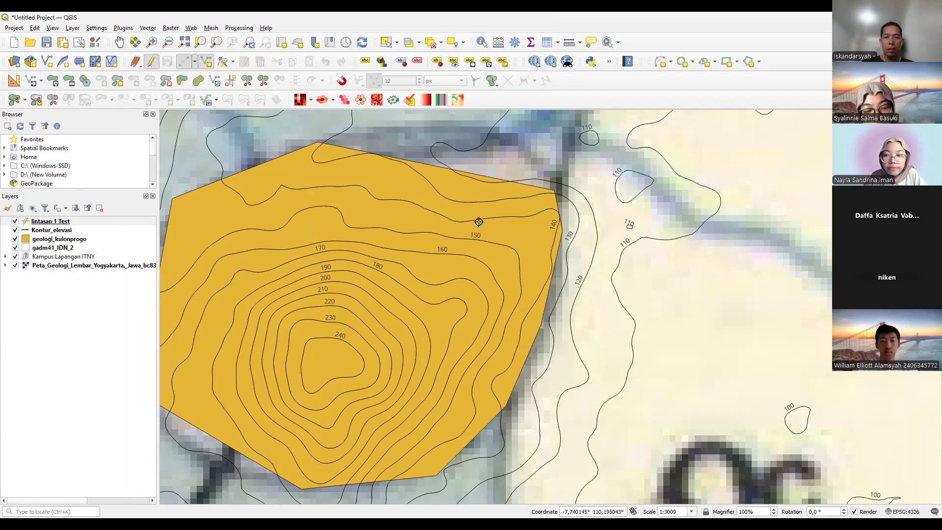
left_click(549, 185)
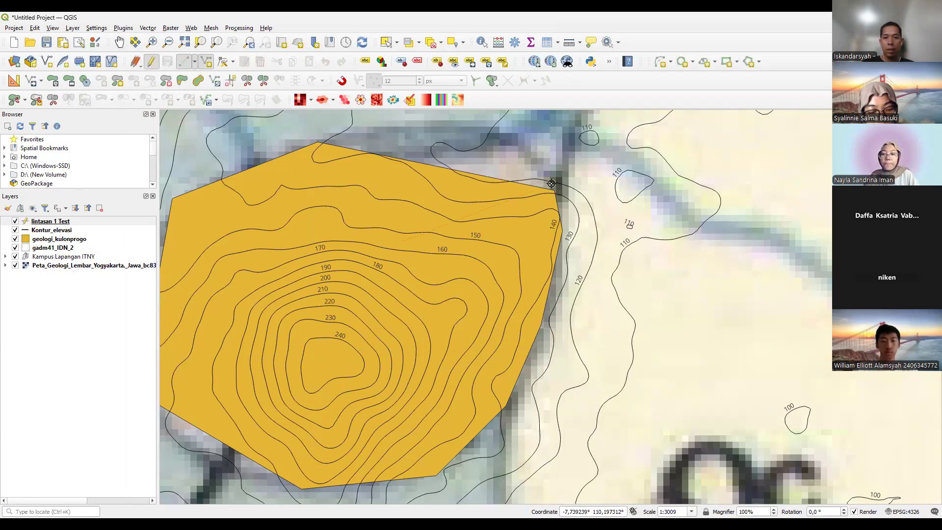
right_click(542, 261)
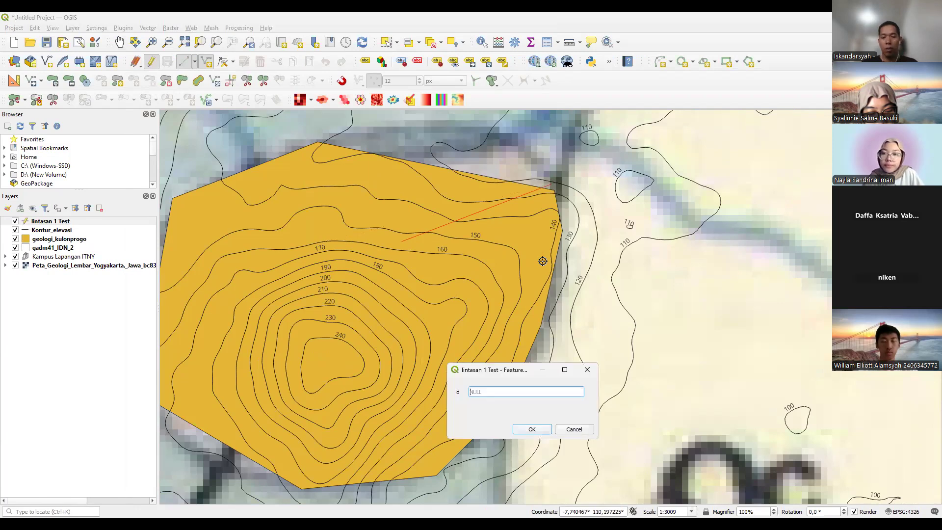
key("Return")
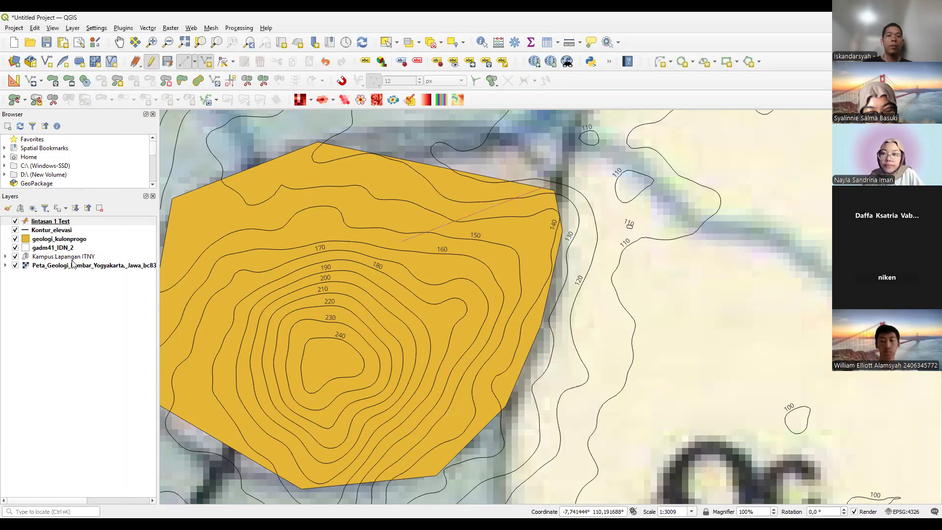
Style the lintasan 1 Test line with a width of 0,5 millimeters and the standard red colour #e31a1c
right_click(38, 223)
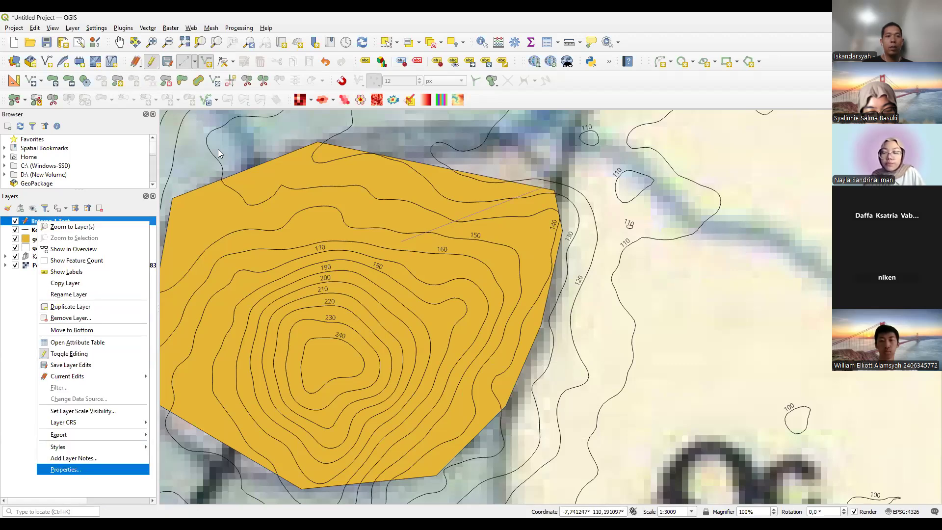
key("Return")
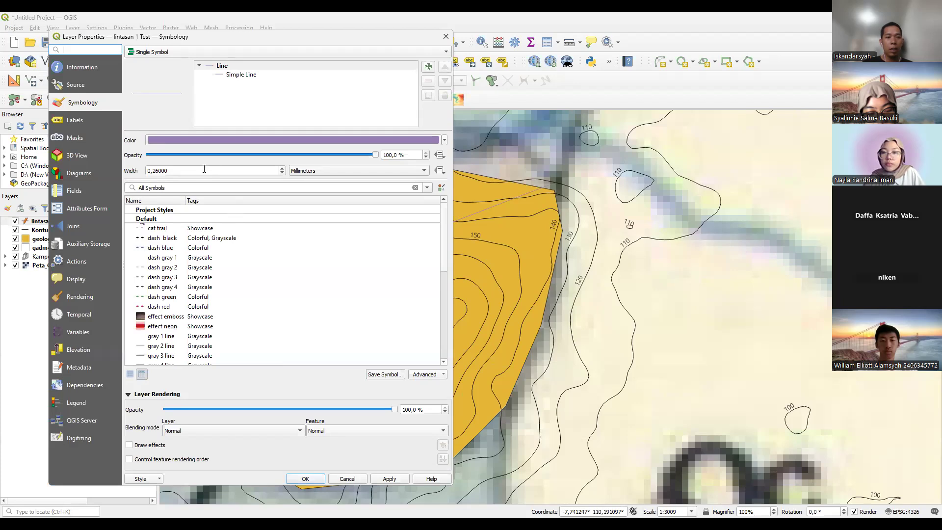
double_click(158, 174)
type("0,5")
left_click(221, 136)
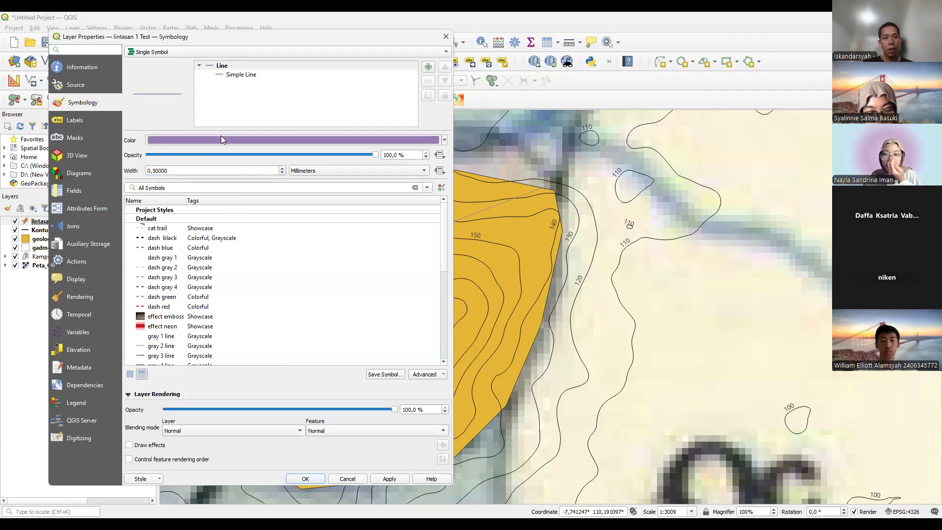
left_click(150, 112)
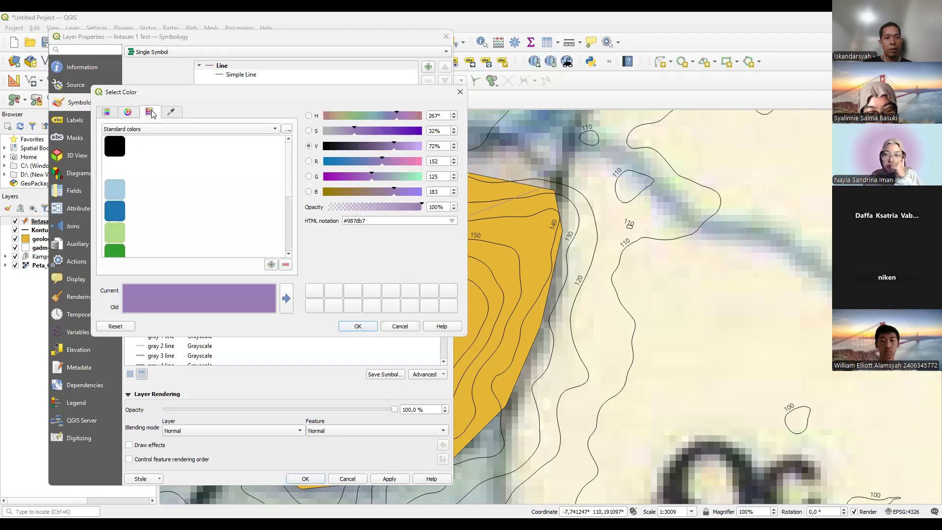
scroll(122, 206, "down", 3)
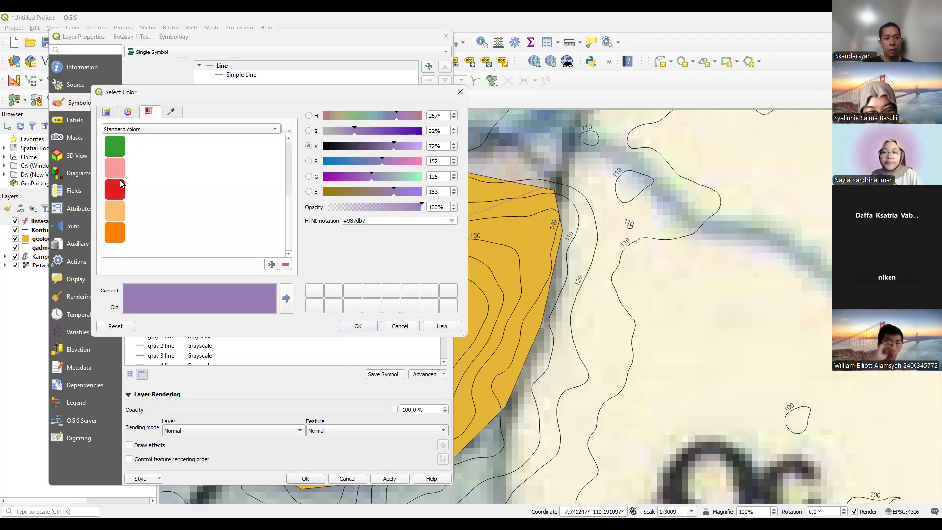
left_click(120, 189)
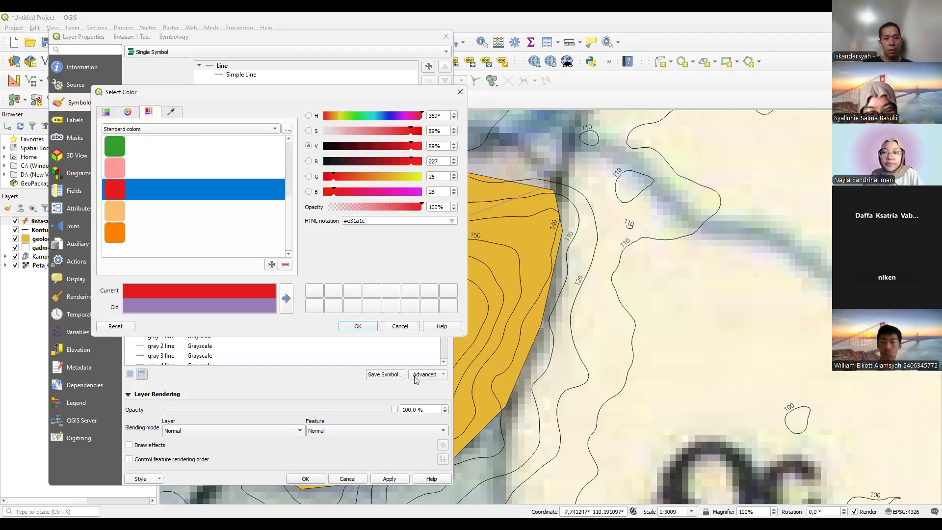
left_click(358, 326)
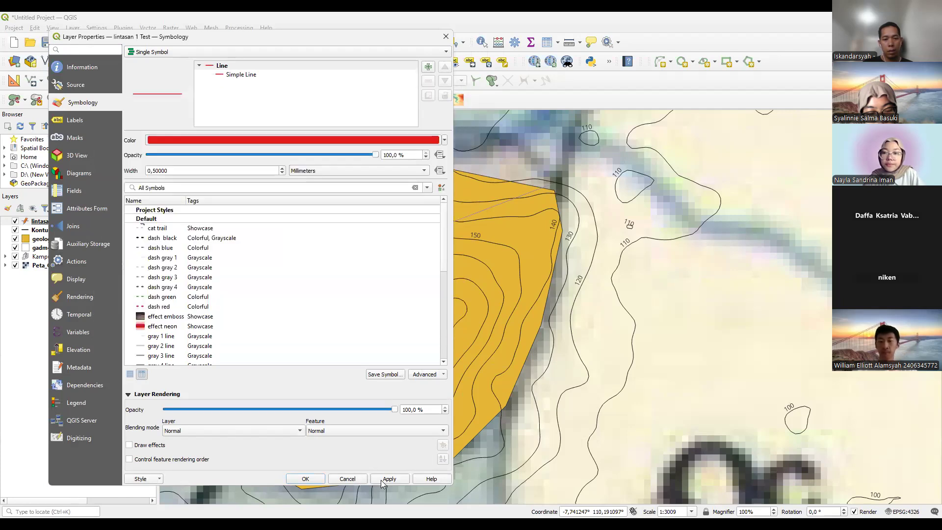
left_click(389, 479)
left_click(304, 478)
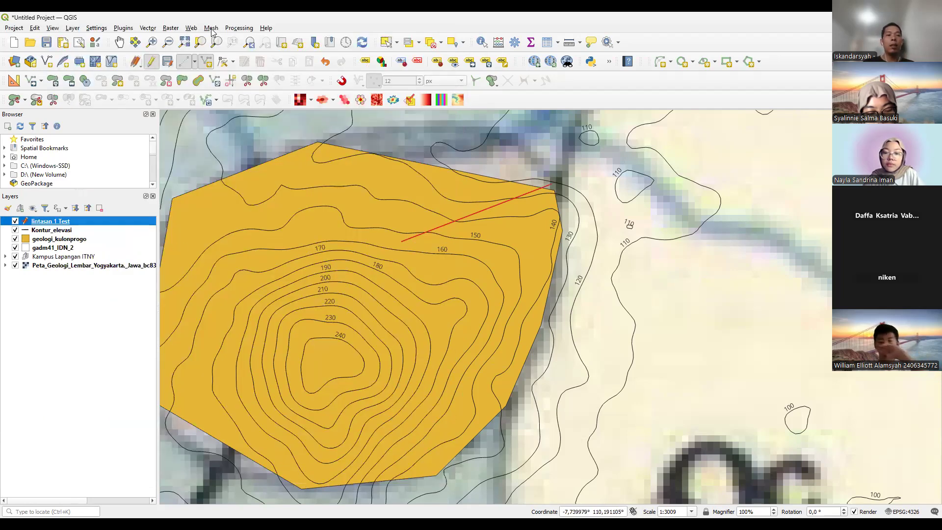
Search the processing tools for point and open the Points along geometry algorithm
left_click(235, 29)
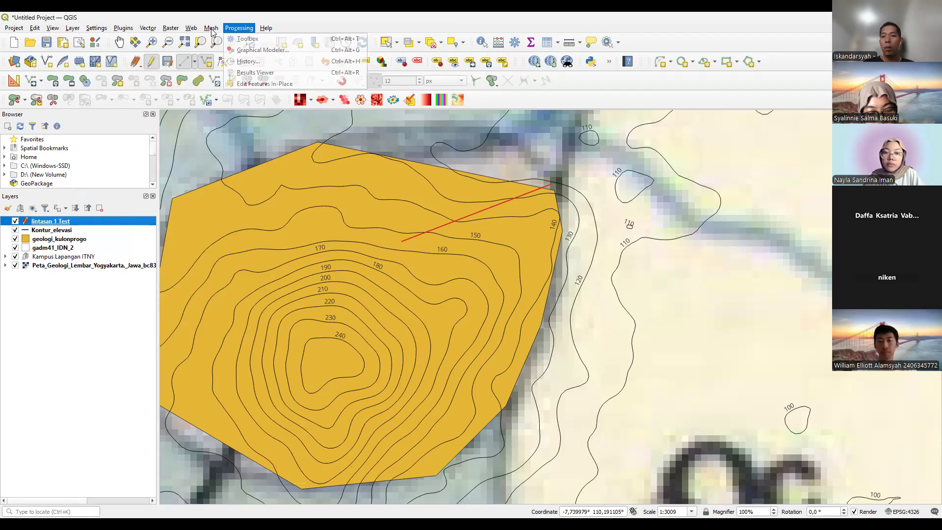
left_click(247, 38)
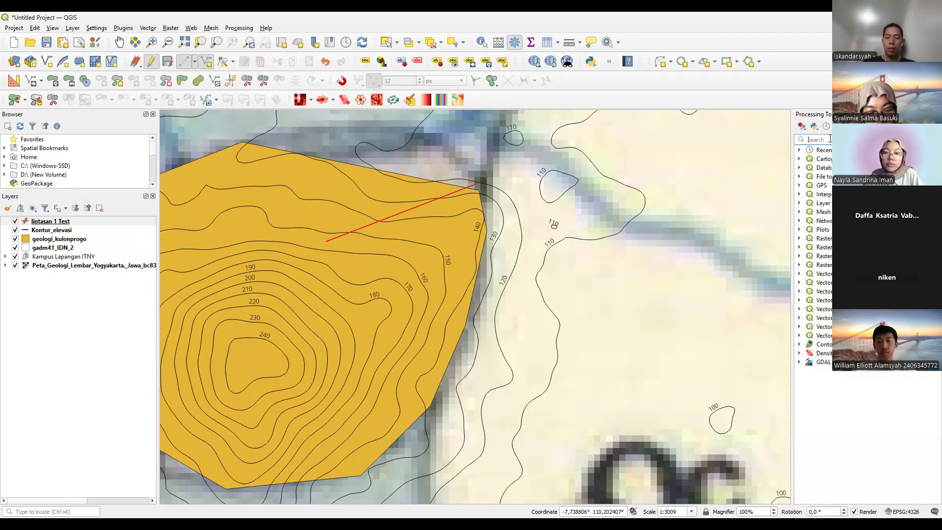
type("pol")
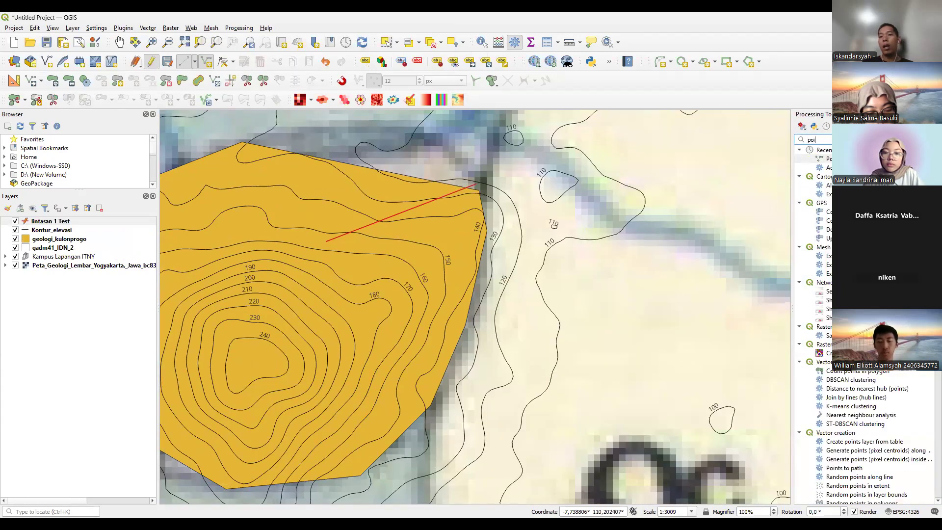
key("BackSpace")
type("int")
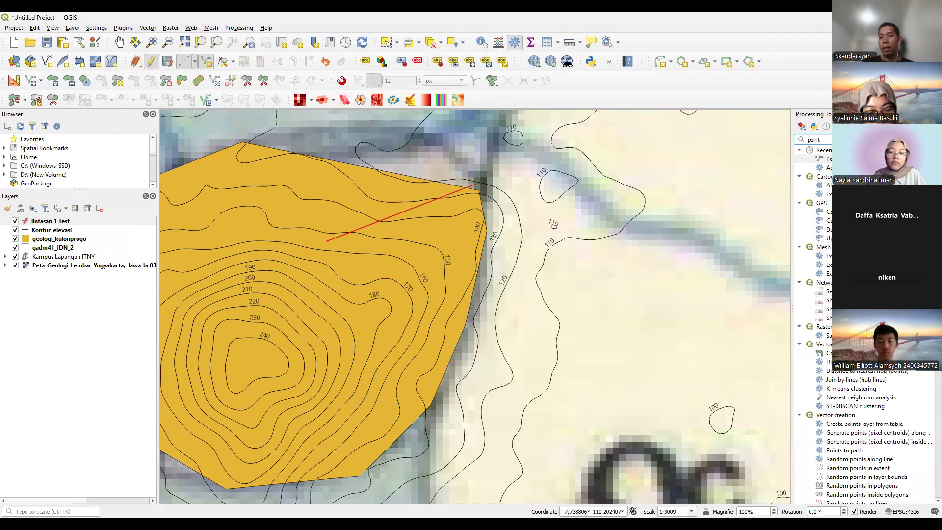
double_click(853, 158)
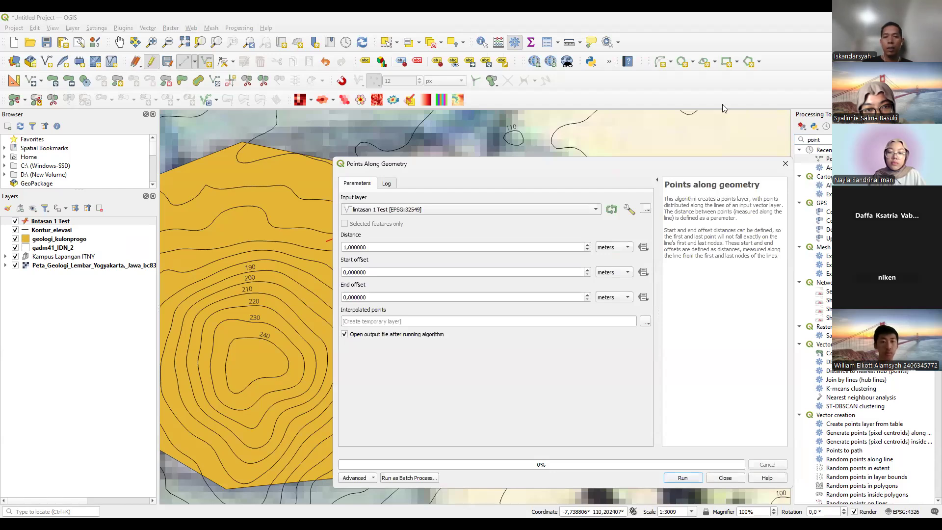
Generate a temporary layer of points every 15 meters along lintasan 1 Test
left_click_drag(601, 164, 722, 104)
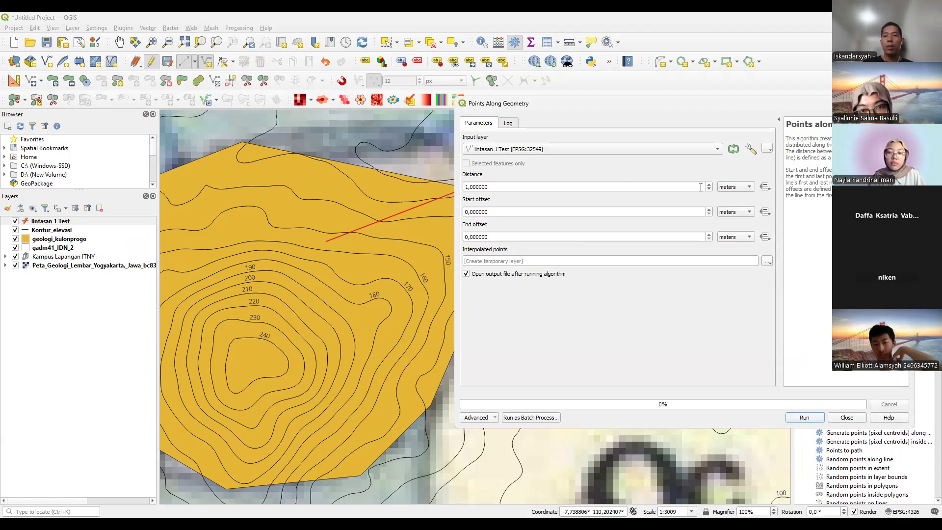
left_click(751, 188)
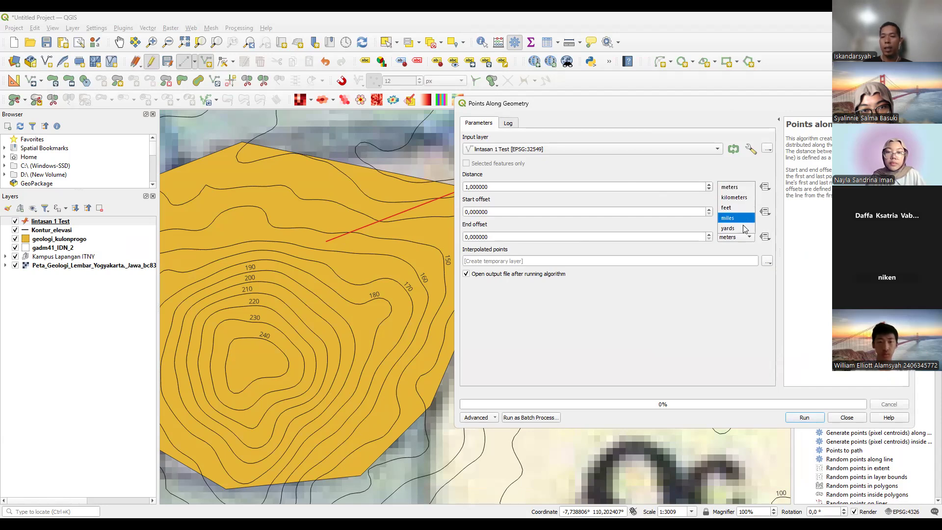
left_click(736, 189)
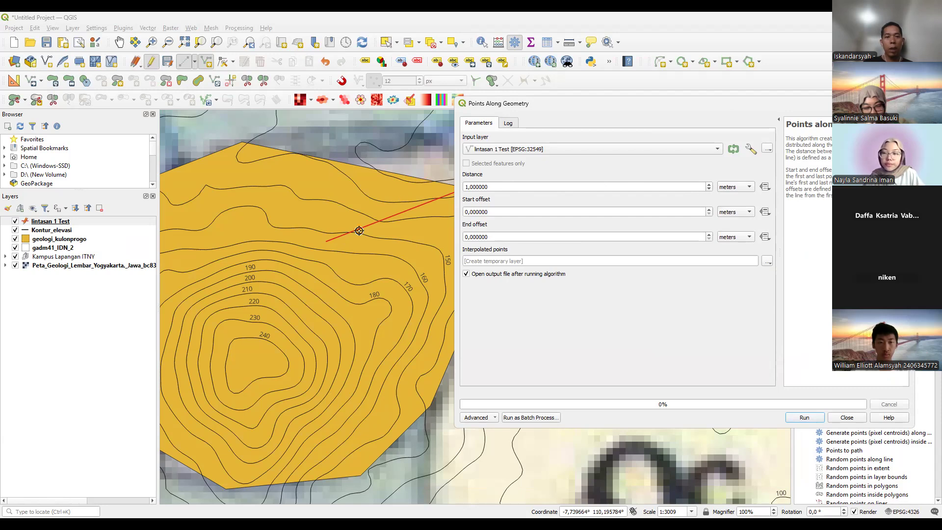
left_click(496, 188)
key("BackSpace")
key("BackSpace")
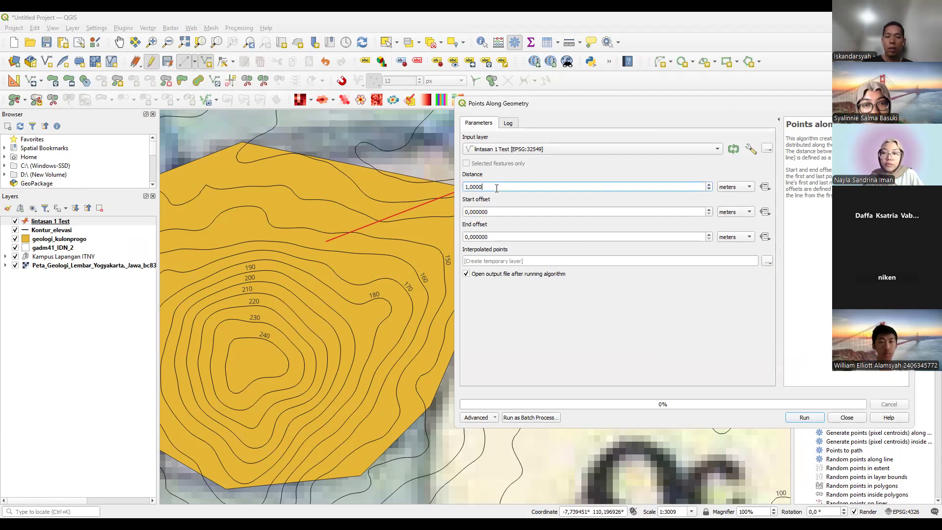
type("15")
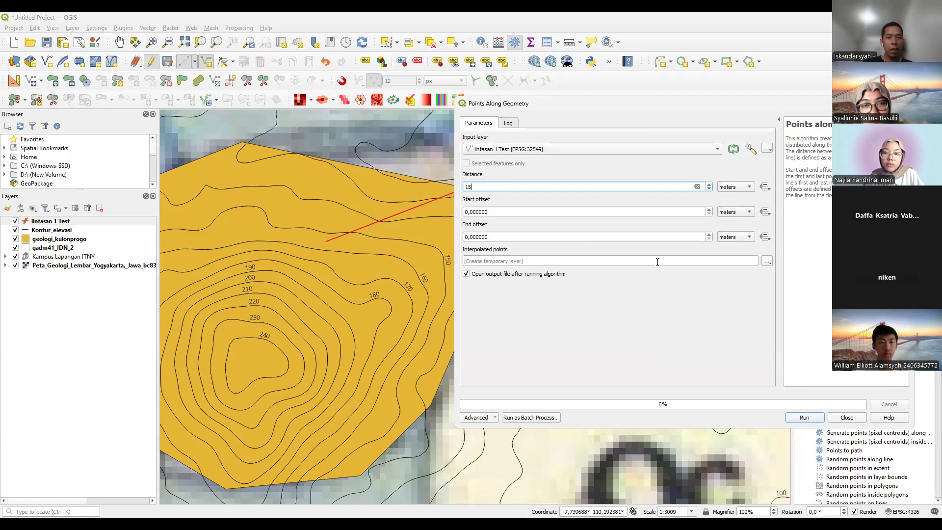
left_click(804, 417)
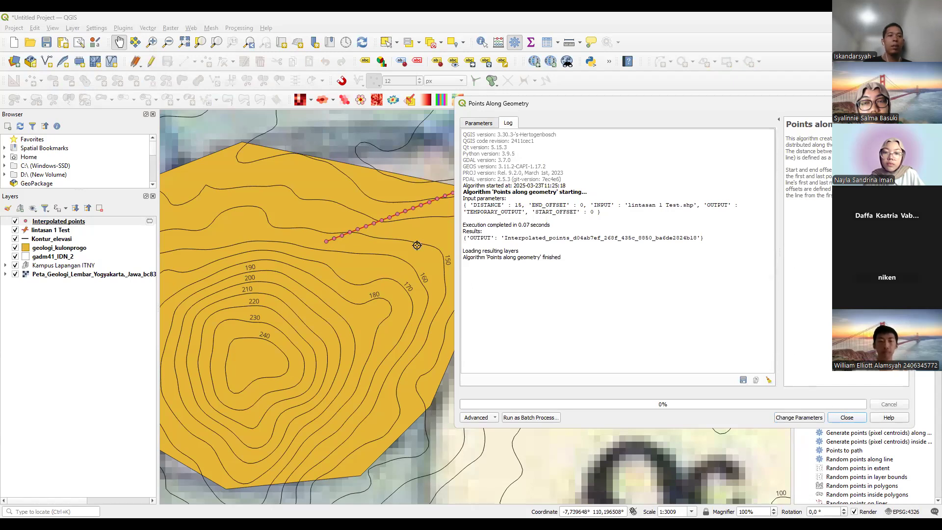
left_click(846, 417)
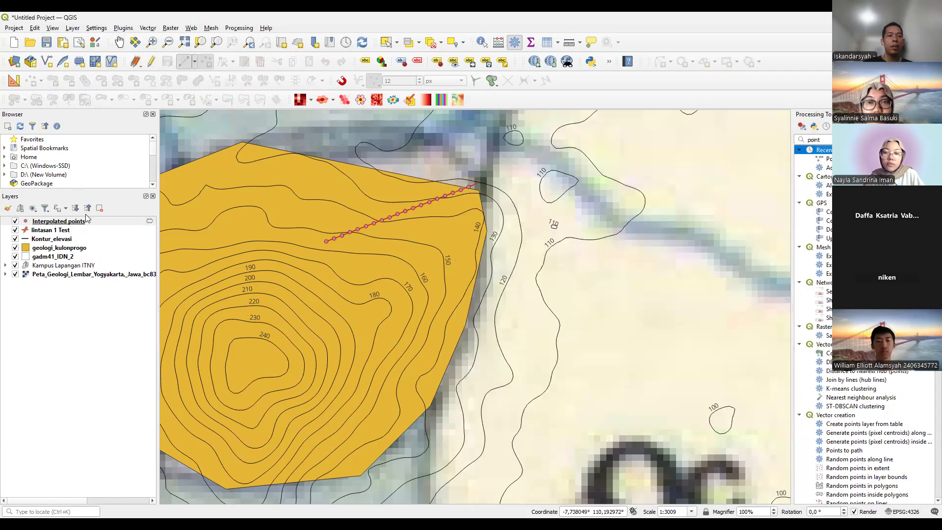
Add integer x and y fields in the Interpolated points attribute table and save the layer edits
right_click(60, 224)
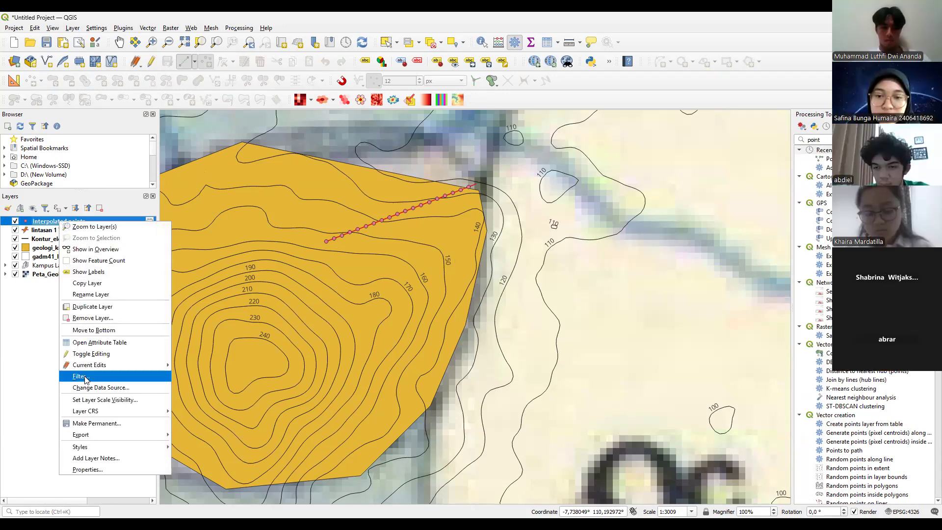
left_click(103, 338)
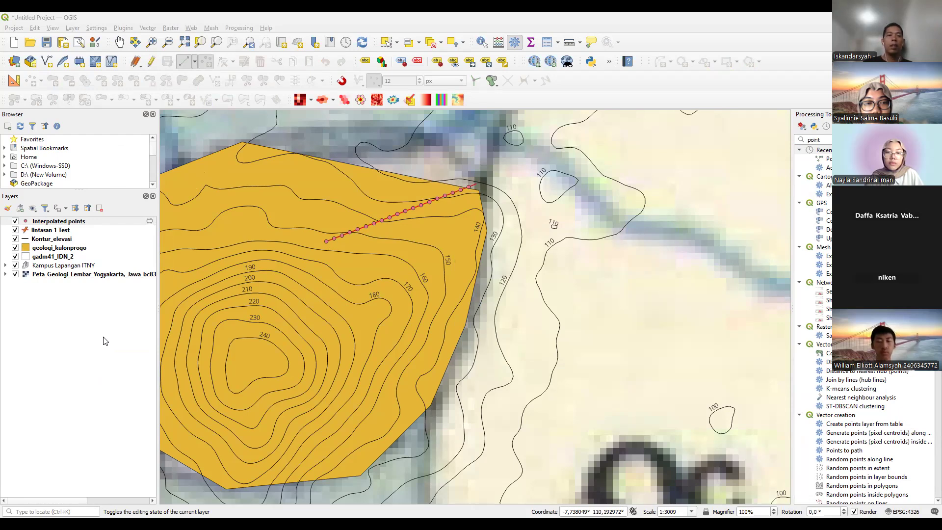
left_click(105, 341)
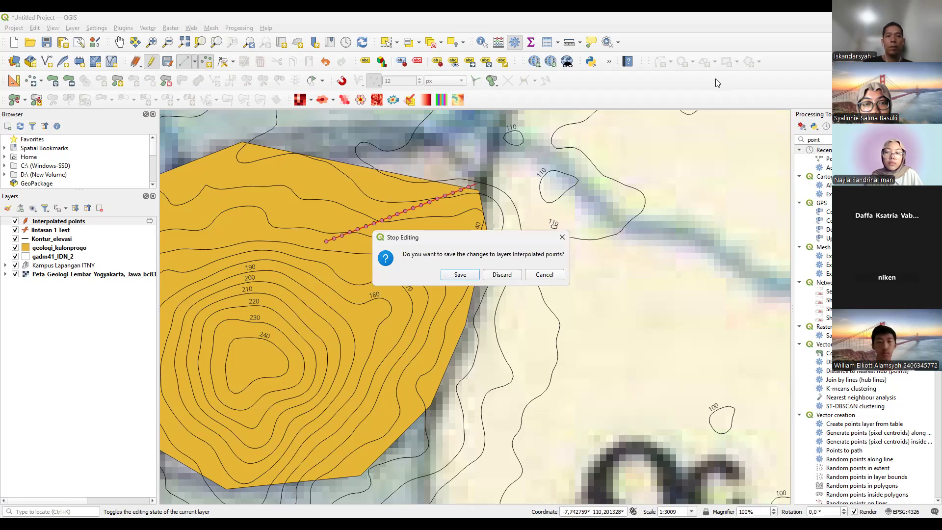
key("Return")
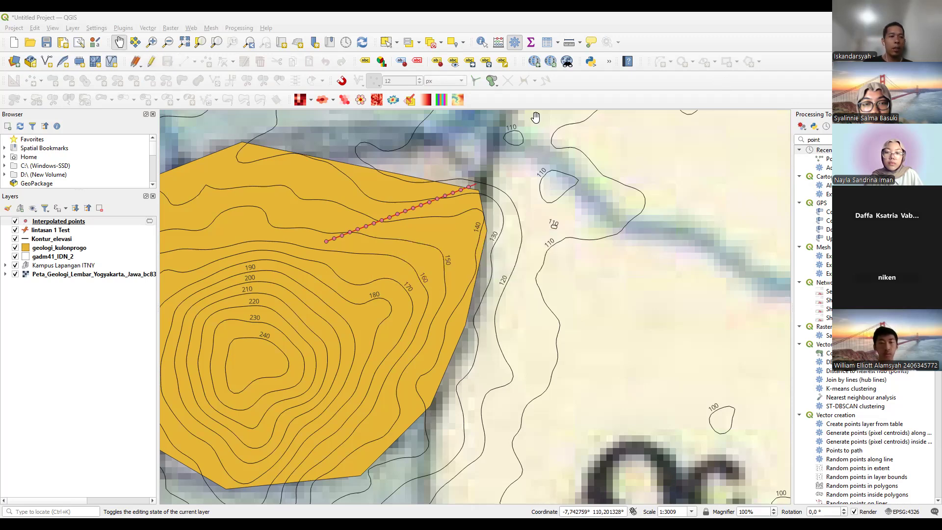
Export the Interpolated points layer as a CSV file named test titik in Downloads/Folder singgah, using CRS EPSG:32549
left_click(67, 221)
right_click(66, 221)
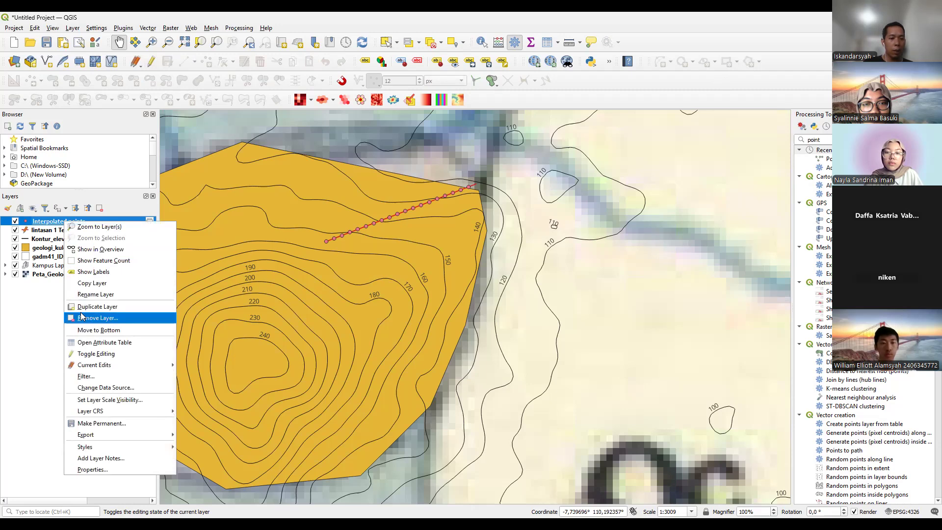
mouse_move(101, 438)
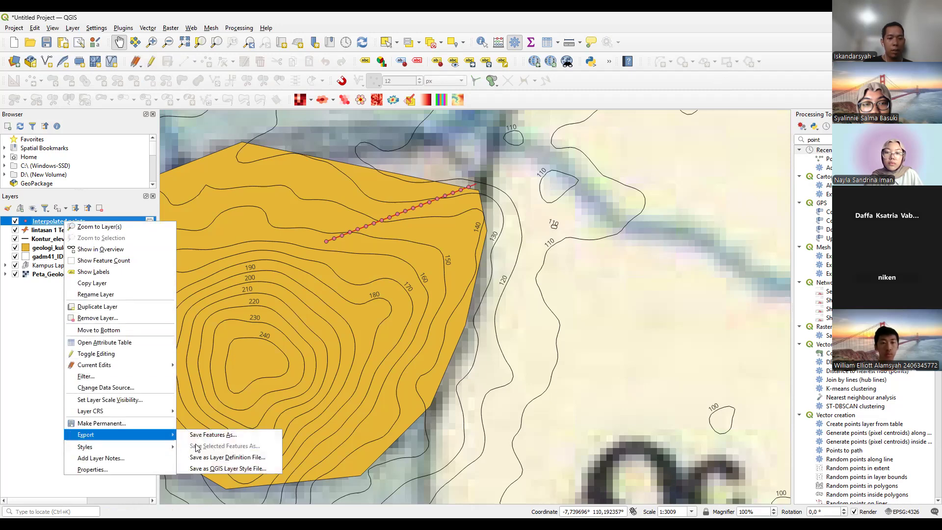
left_click(240, 437)
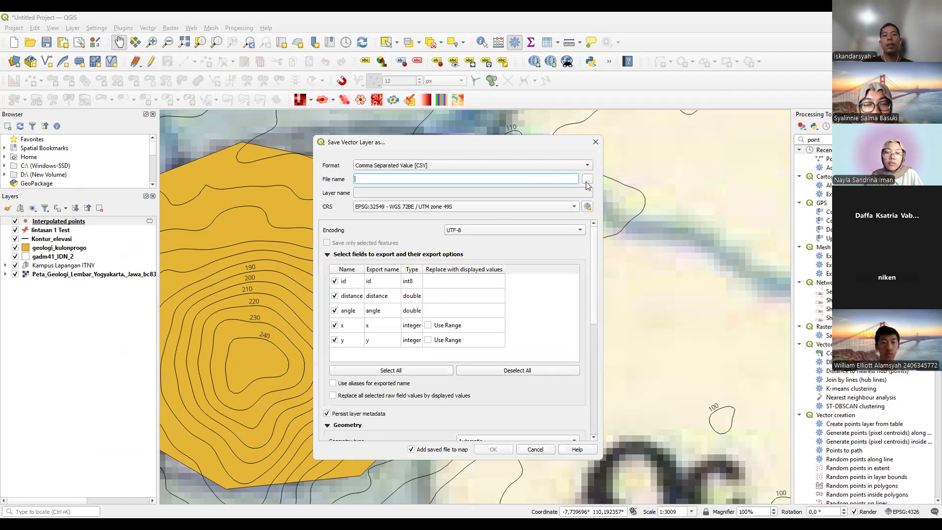
left_click(587, 178)
left_click(65, 175)
double_click(211, 103)
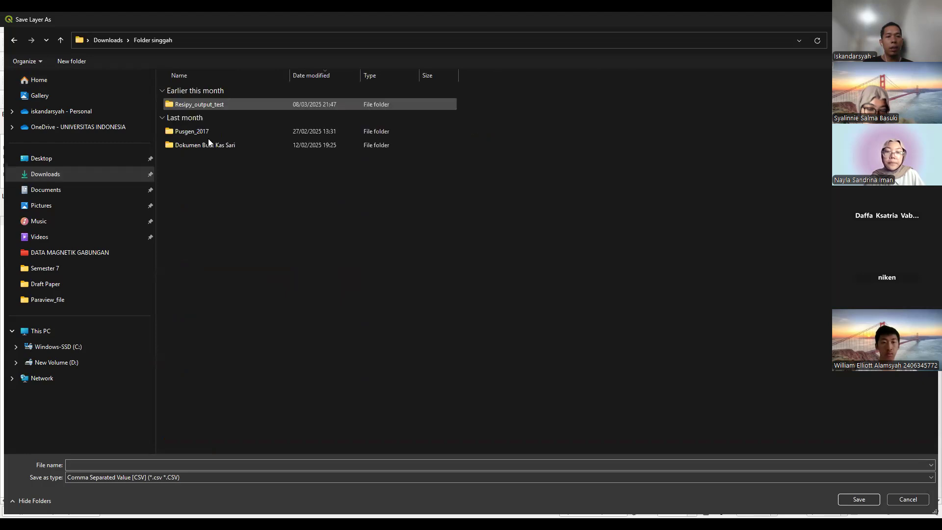
left_click(187, 466)
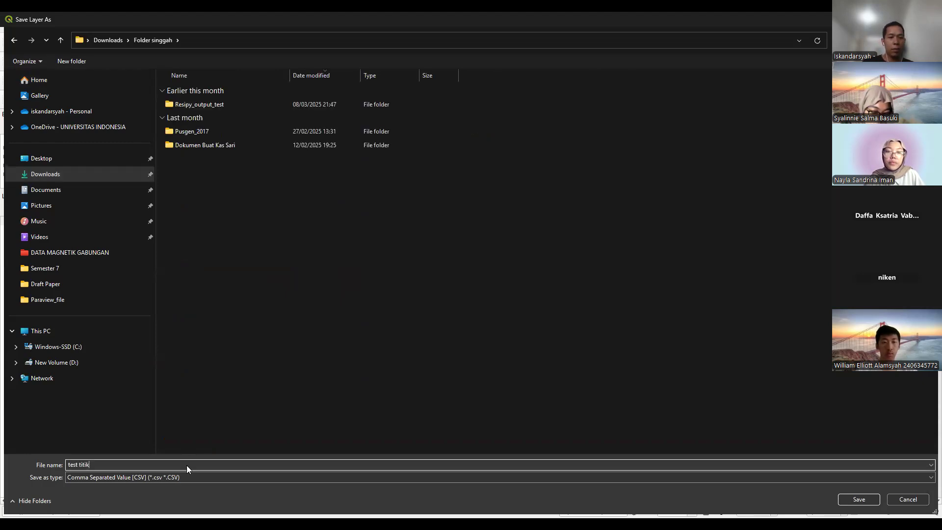
key("Return")
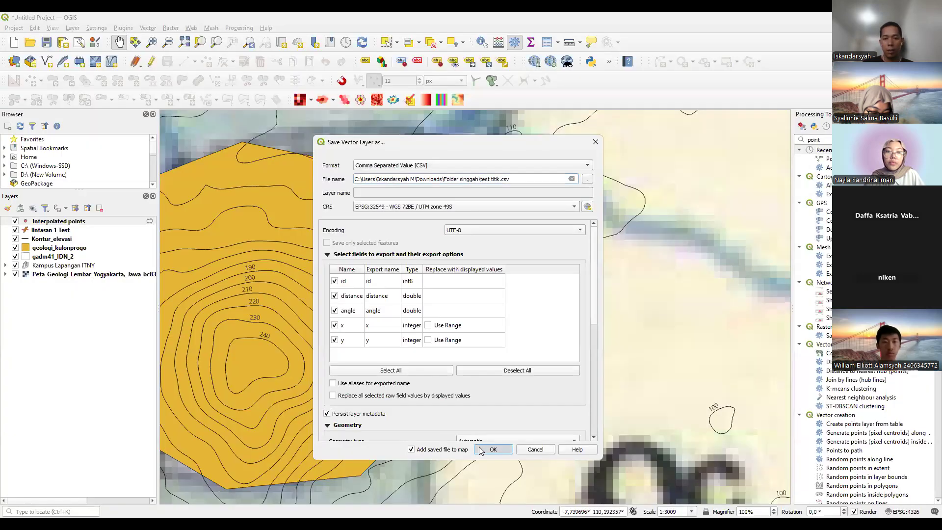
key("Return")
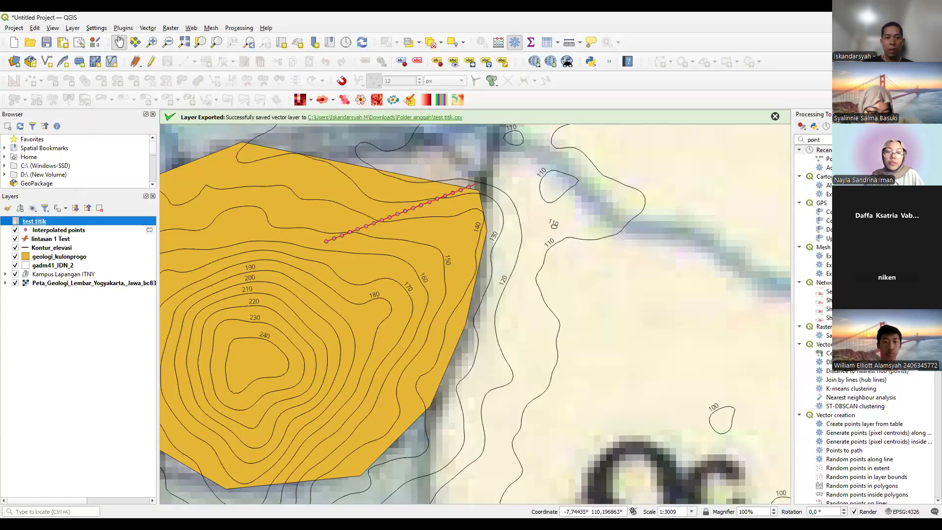
Switch to File Explorer and open test titik.csv from Folder singgah in Excel as read-only
key("alt+Tab")
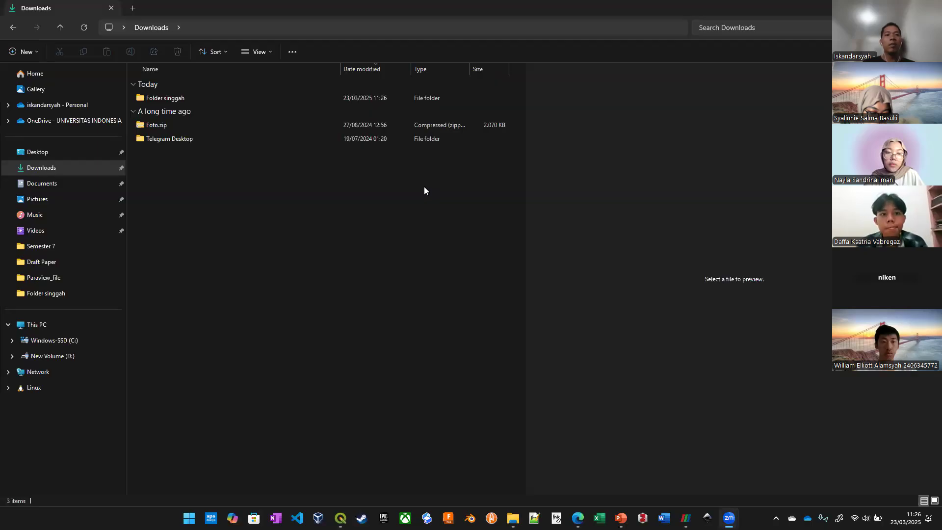
left_click(153, 102)
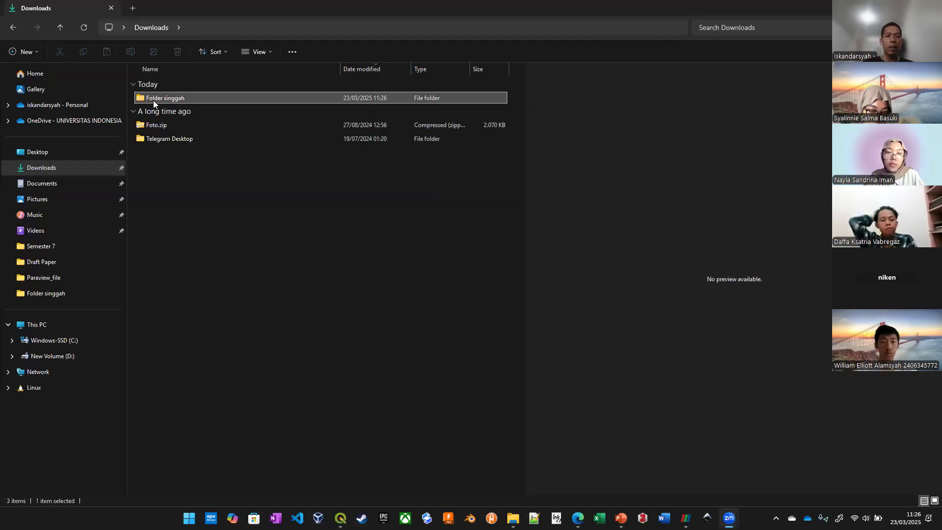
double_click(153, 100)
double_click(164, 98)
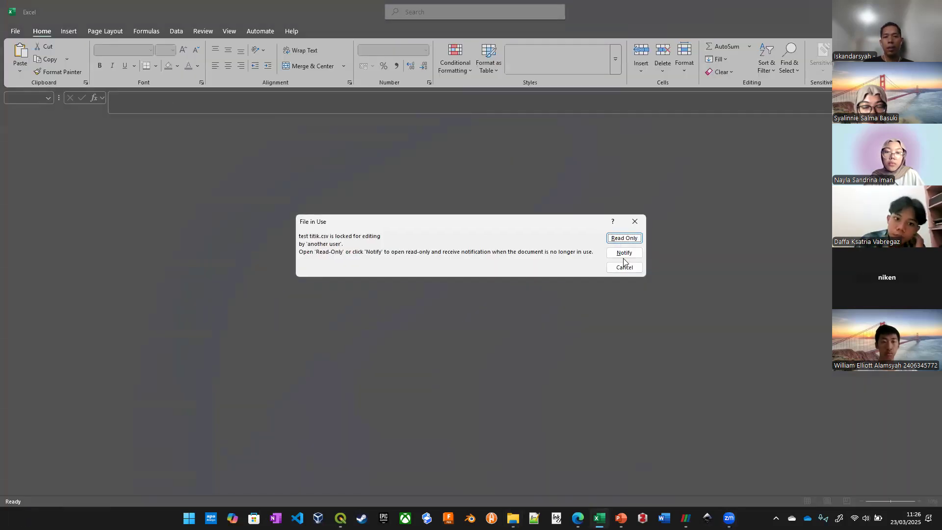
left_click(625, 238)
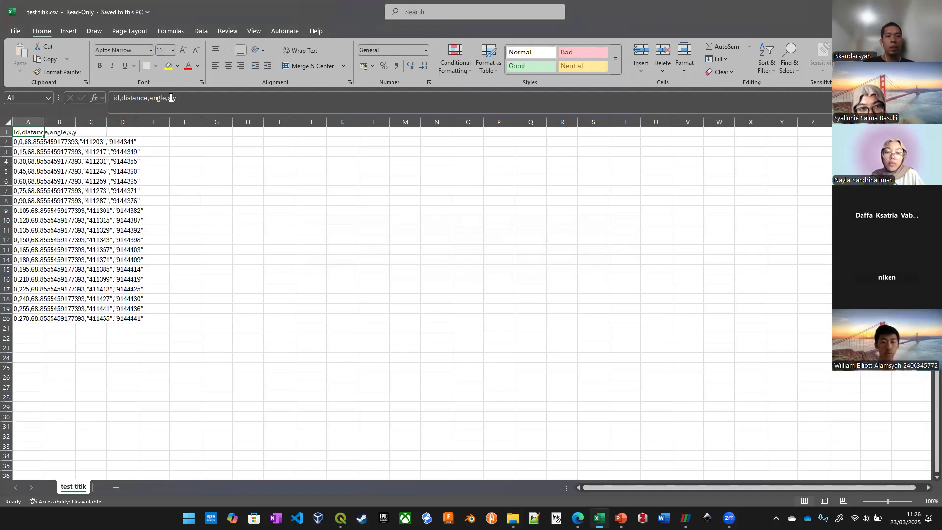
Split column A into separate columns with Text to Columns, using delimited data with comma added as a delimiter
left_click(25, 121)
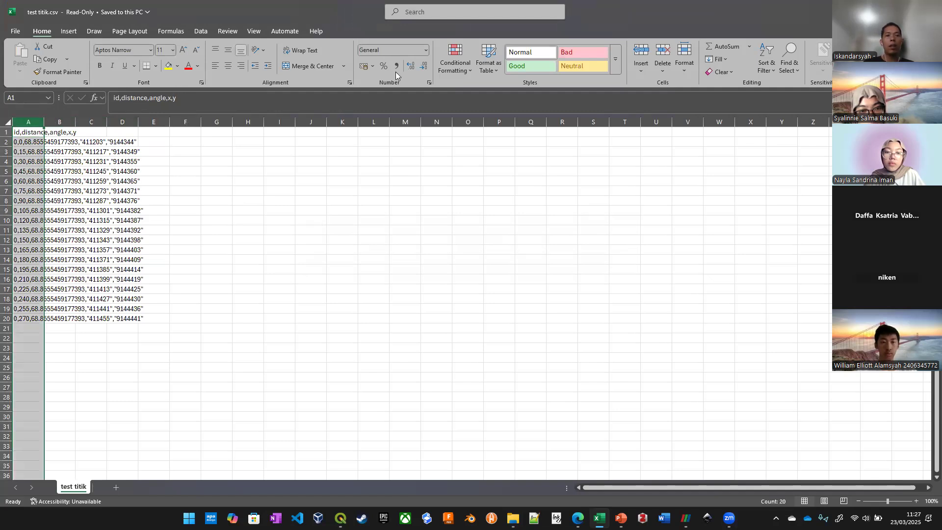
left_click(197, 30)
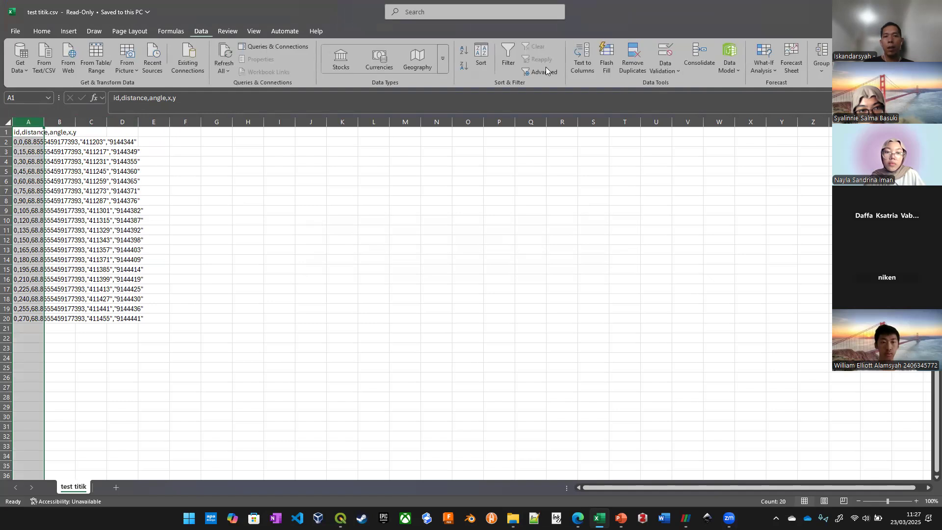
left_click(582, 57)
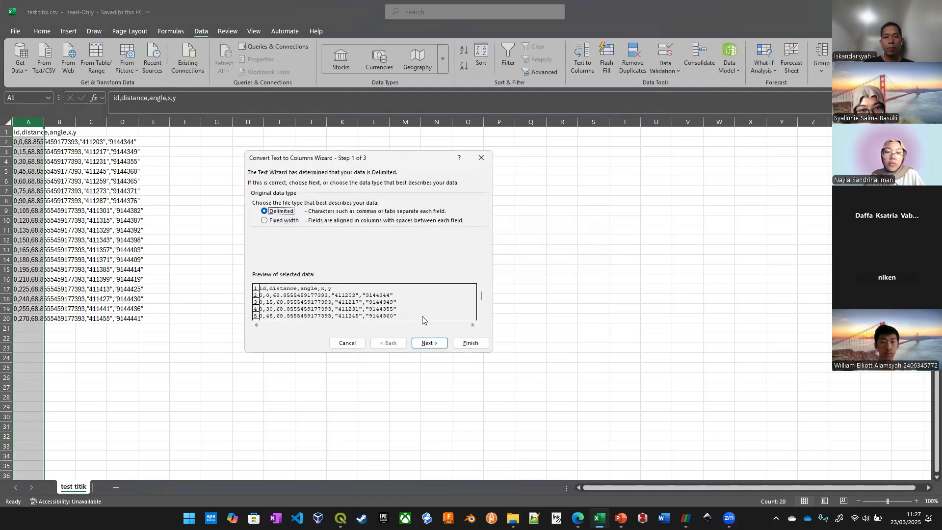
left_click(429, 343)
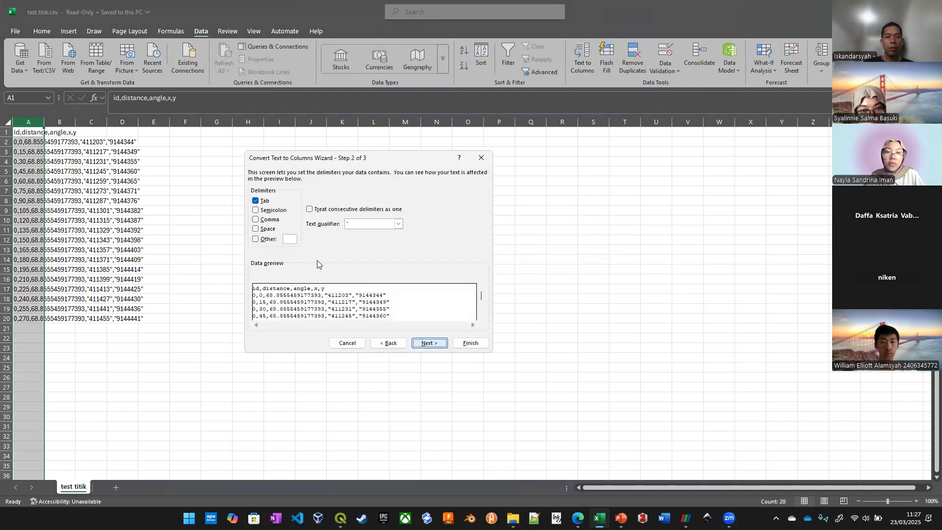
left_click(257, 221)
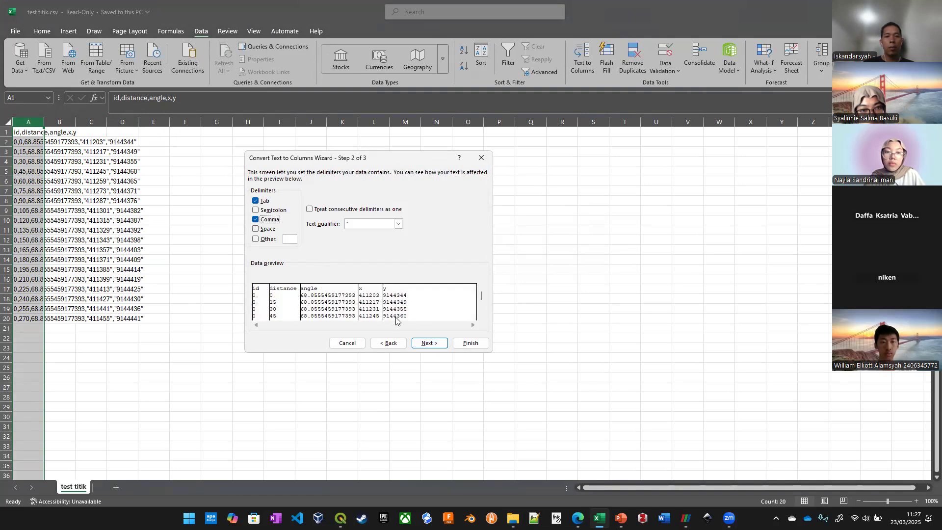
left_click(427, 344)
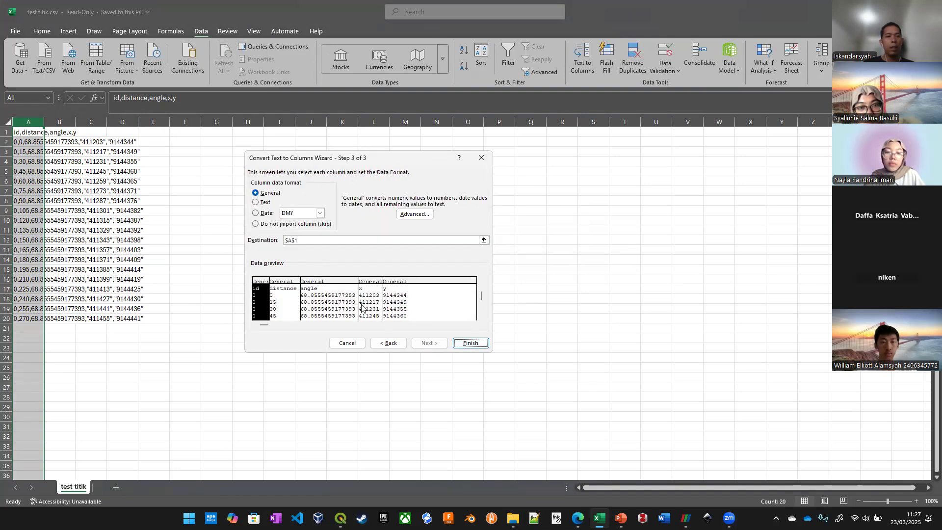
left_click(470, 341)
left_click(225, 376)
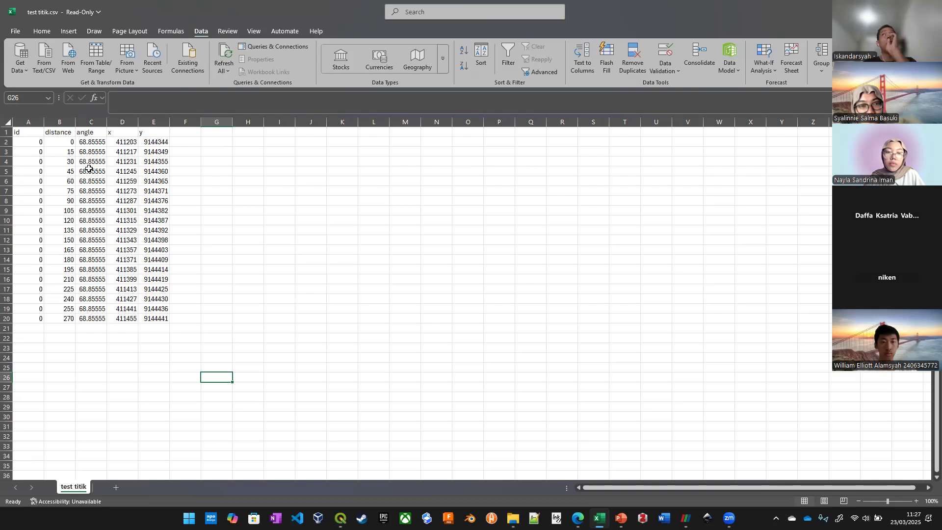
Examine the x and y coordinates of the first traverse point in the sheet
left_click(125, 142)
left_click(149, 142)
left_click(186, 338)
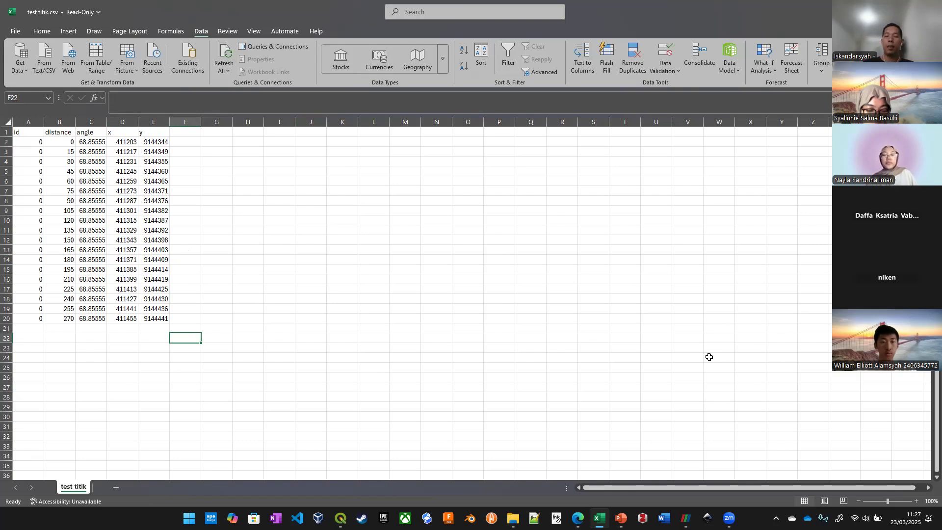
Switch back to QGIS, examine where the traverse lies on Java and the geological map, and dismiss the layer export message
mouse_move(729, 519)
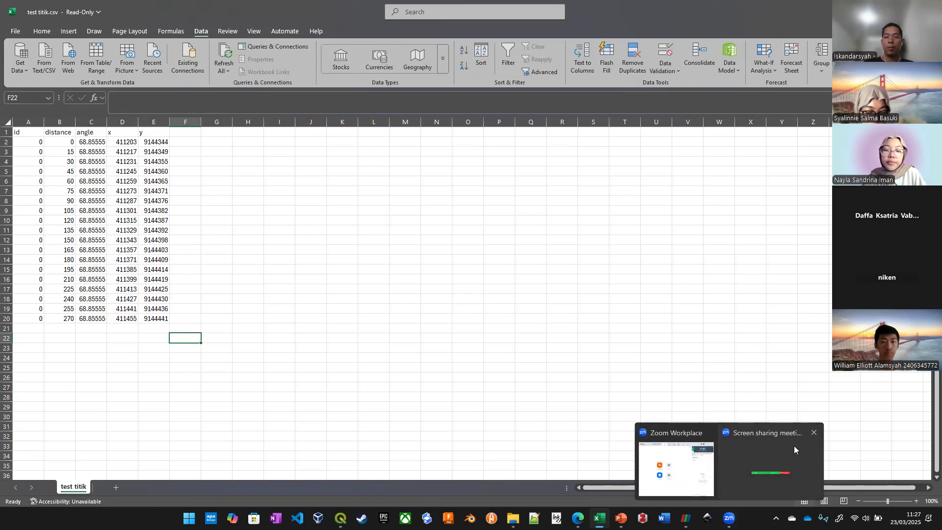
mouse_move(685, 519)
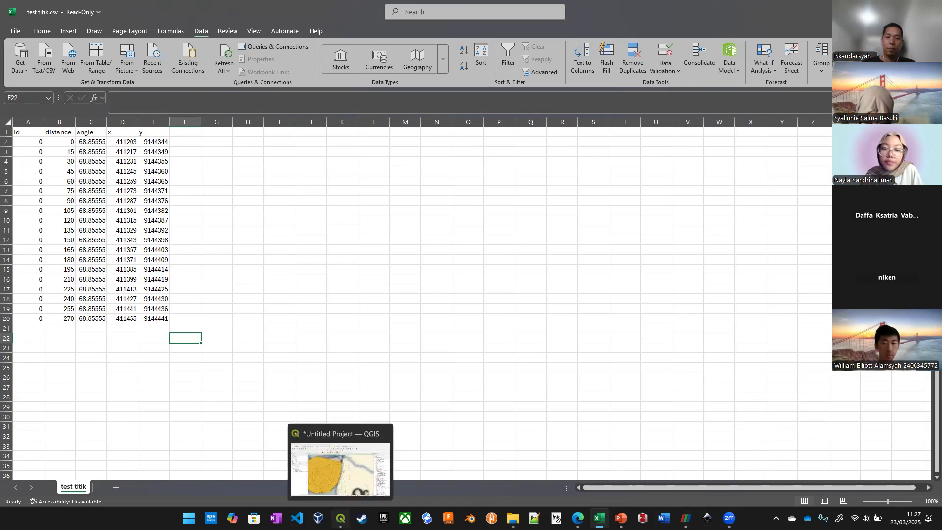
left_click(340, 518)
scroll(492, 282, "up", 3)
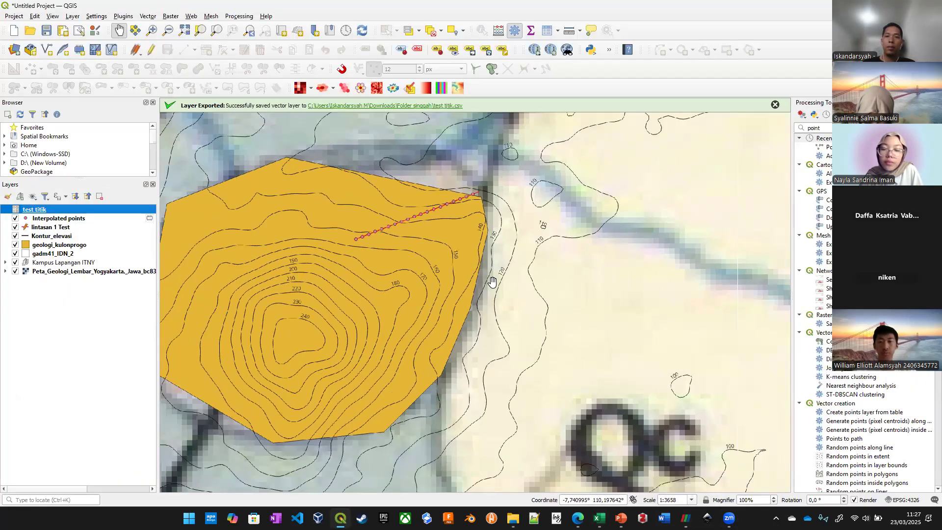
scroll(492, 282, "down", 10)
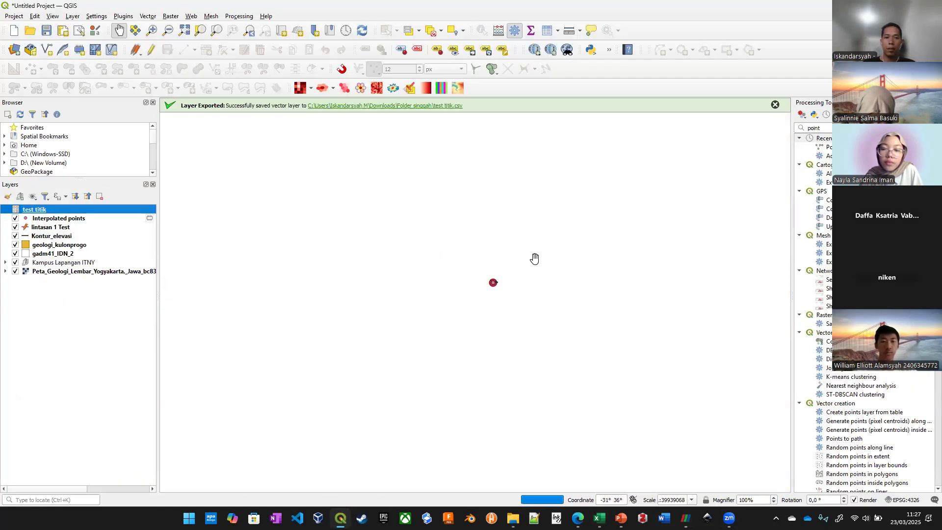
scroll(519, 291, "up", 3)
scroll(395, 229, "down", 1)
left_click_drag(325, 236, 393, 258)
scroll(393, 258, "up", 3)
scroll(393, 258, "down", 1)
scroll(491, 238, "up", 2)
scroll(491, 238, "up", 1)
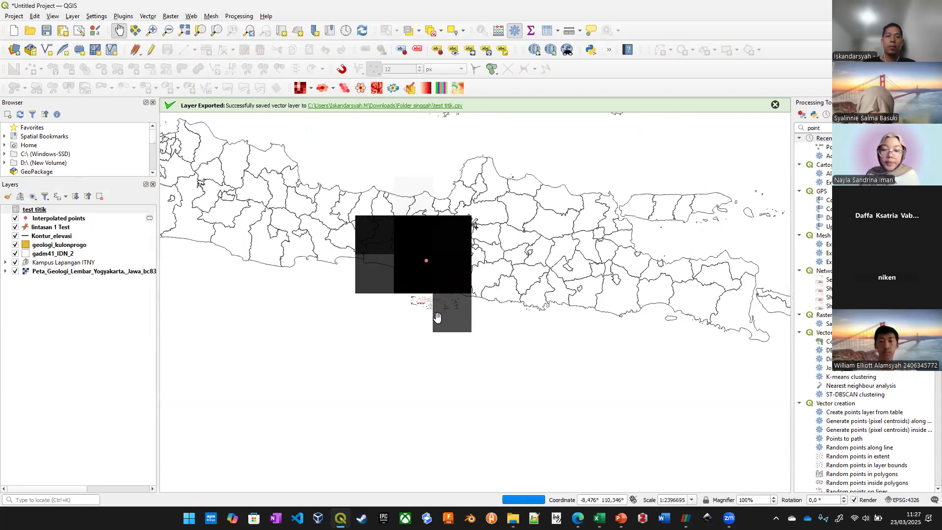
scroll(423, 259, "up", 3)
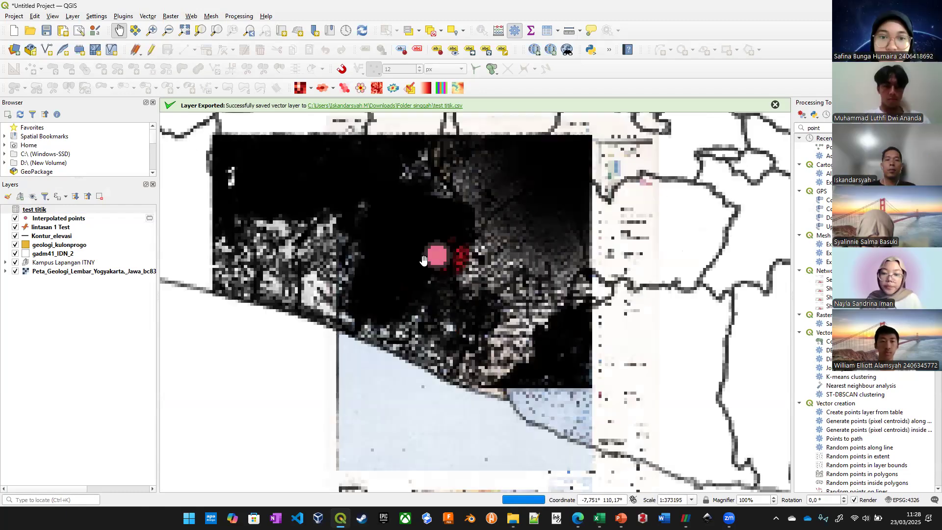
left_click_drag(423, 260, 411, 294)
scroll(411, 294, "up", 1)
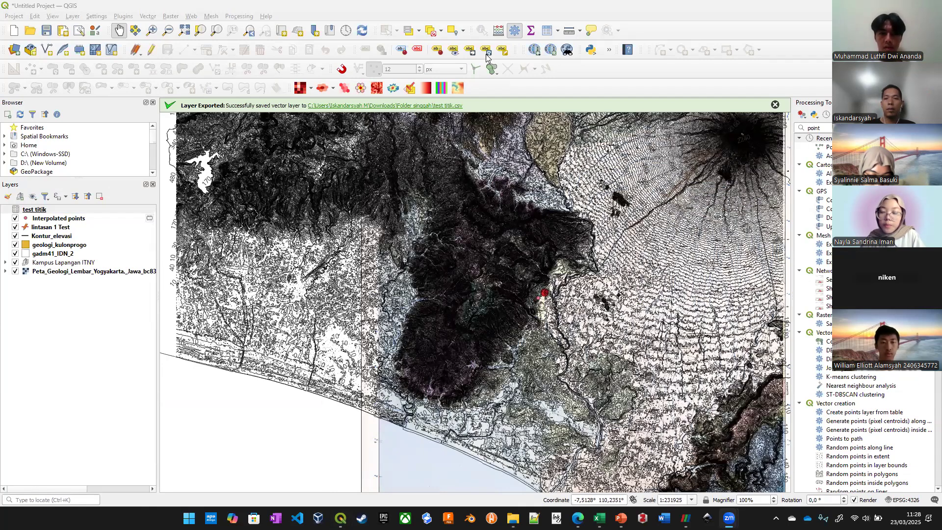
left_click(775, 106)
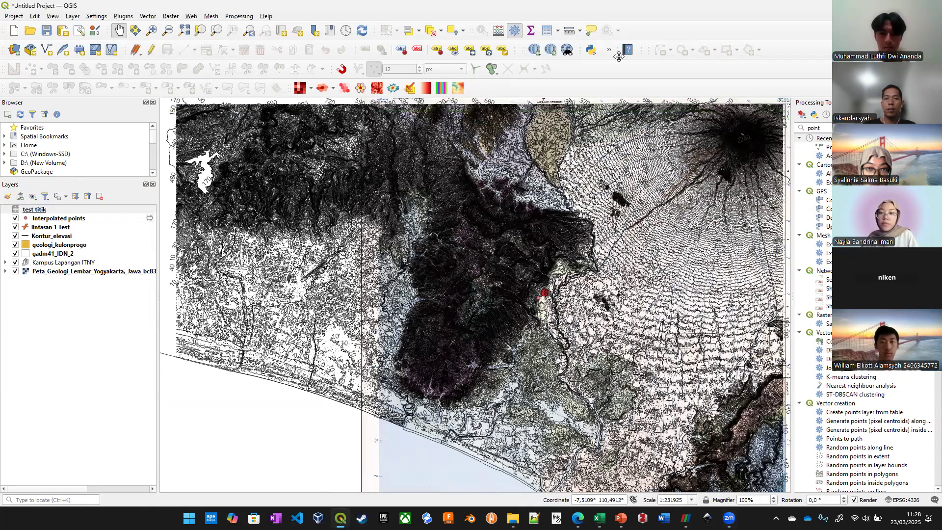
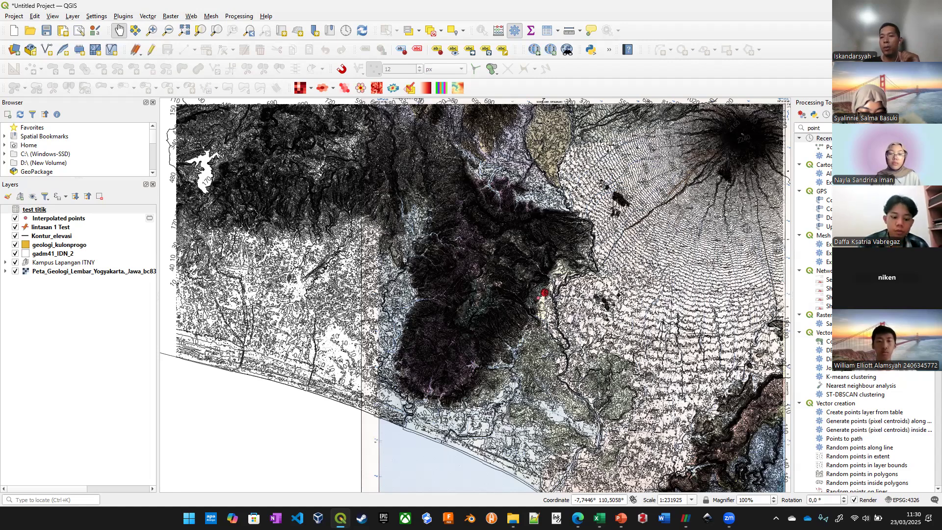
Collapse all the algorithm groups in the Processing Toolbox search results, from the recently used group to GDAL
left_click(799, 138)
left_click(799, 147)
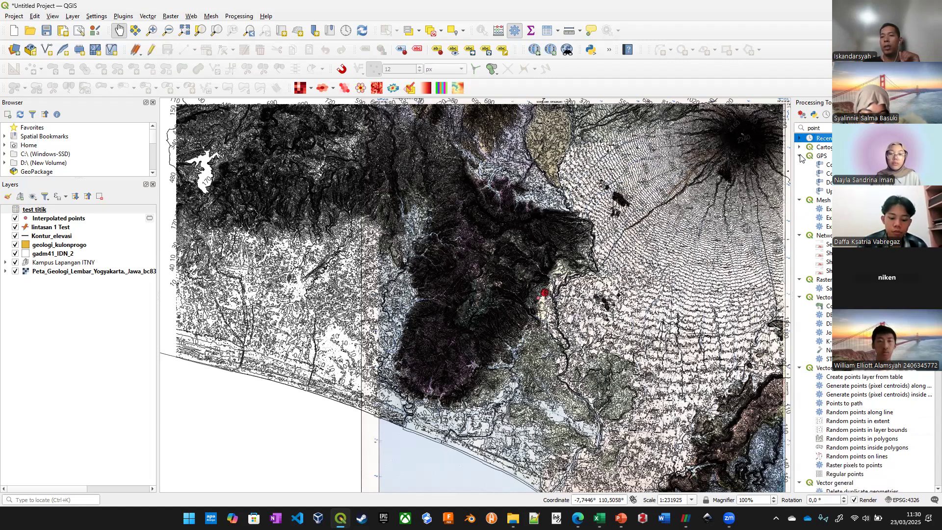
left_click(799, 156)
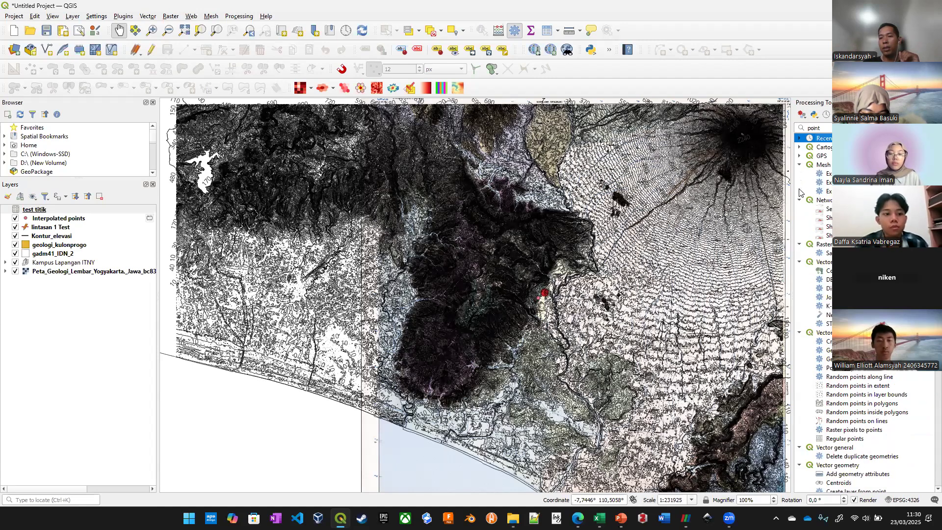
left_click(799, 165)
left_click(799, 174)
left_click(799, 182)
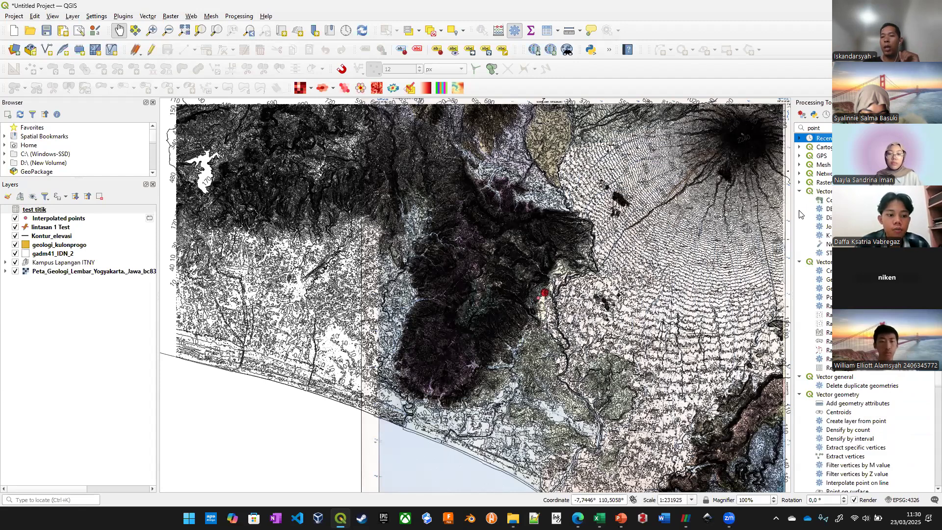
left_click(799, 191)
left_click(799, 200)
left_click(798, 209)
left_click(798, 218)
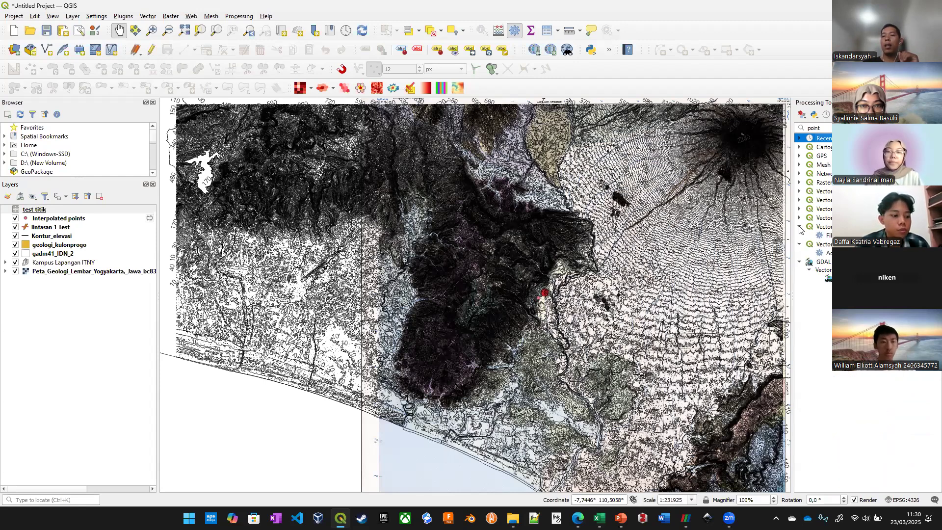
left_click(799, 227)
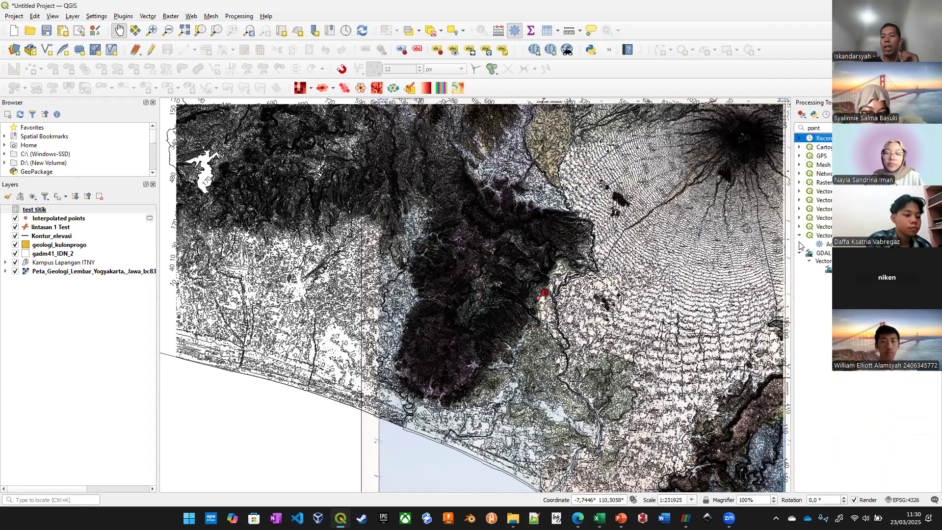
left_click(799, 236)
left_click(799, 244)
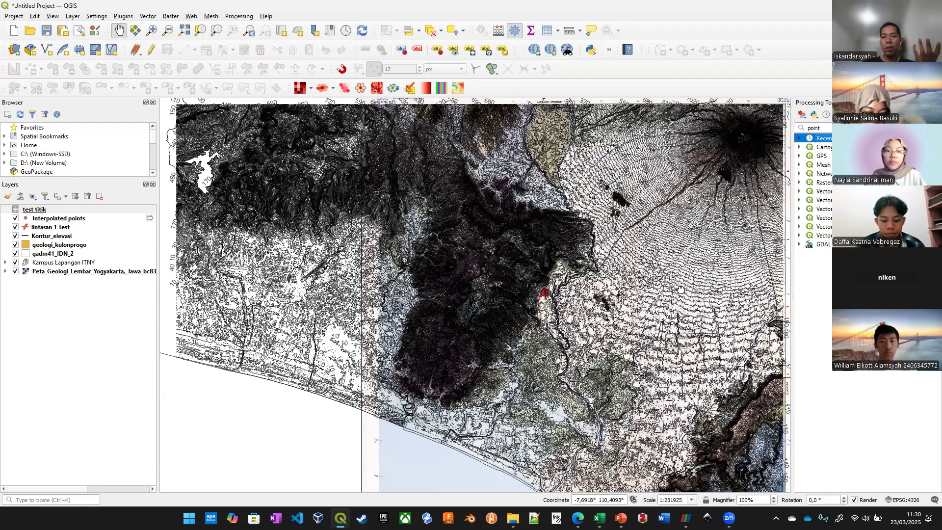
left_click_drag(709, 259, 681, 288)
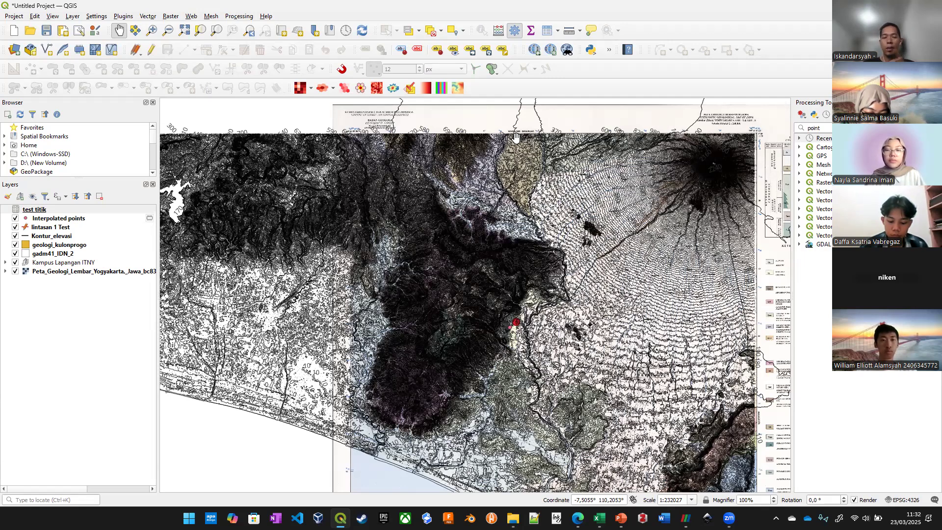
Examine the area around the traverse and Kampus Lapangan ITNY on the geological map at a closer scale
left_click_drag(560, 206, 484, 236)
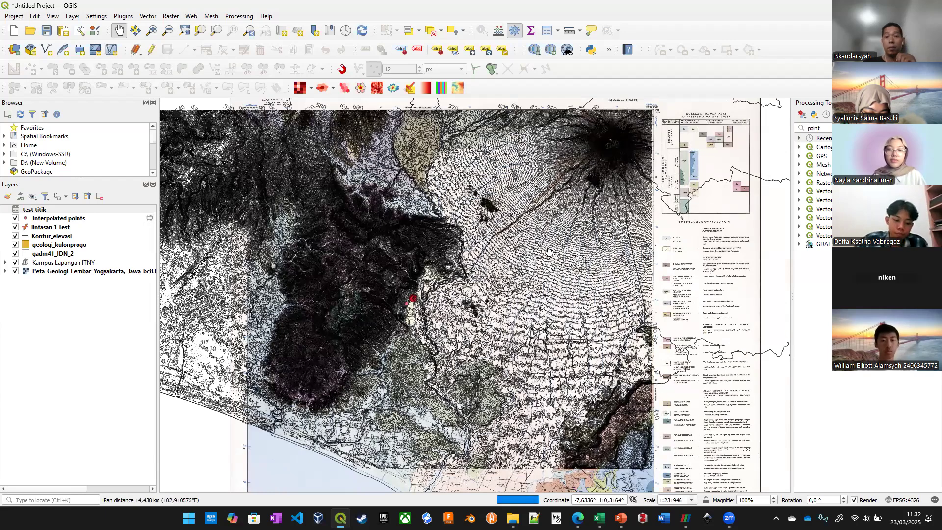
scroll(549, 251, "up", 2)
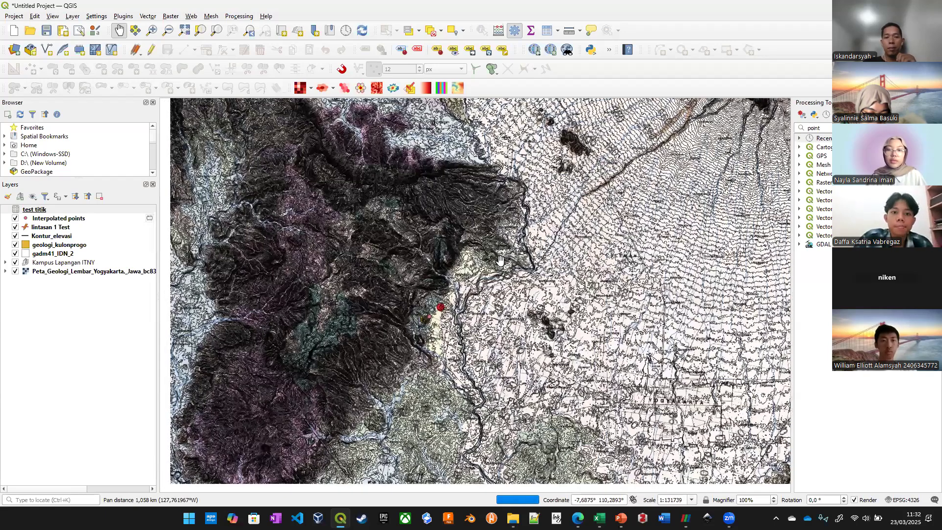
left_click_drag(500, 260, 528, 259)
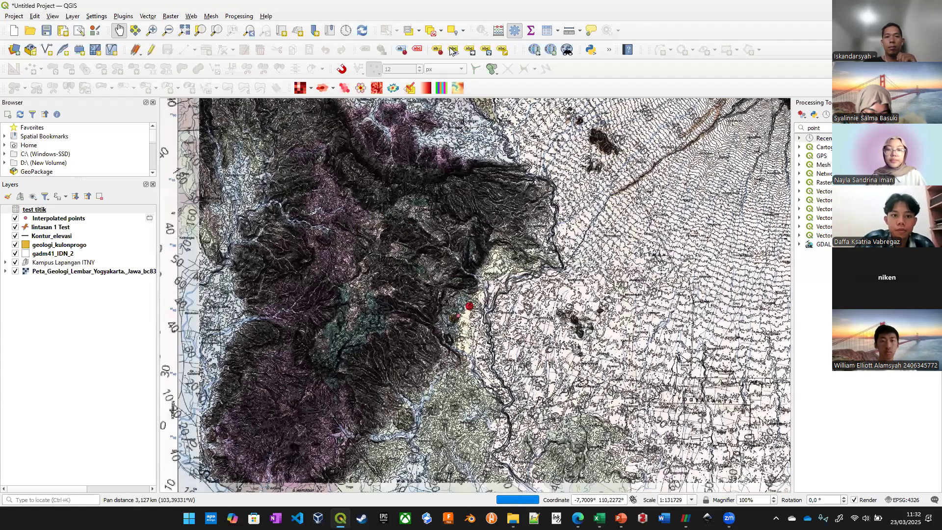
scroll(501, 261, "up", 2)
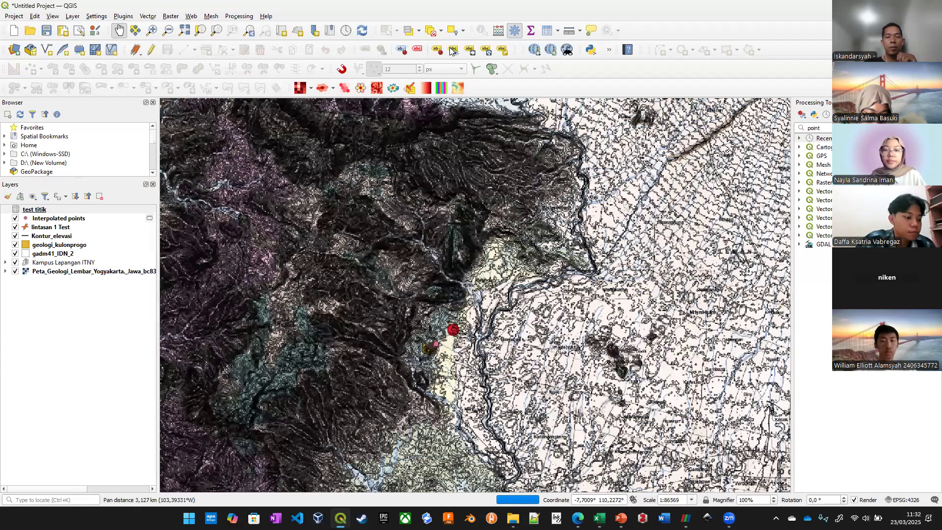
scroll(498, 256, "up", 1)
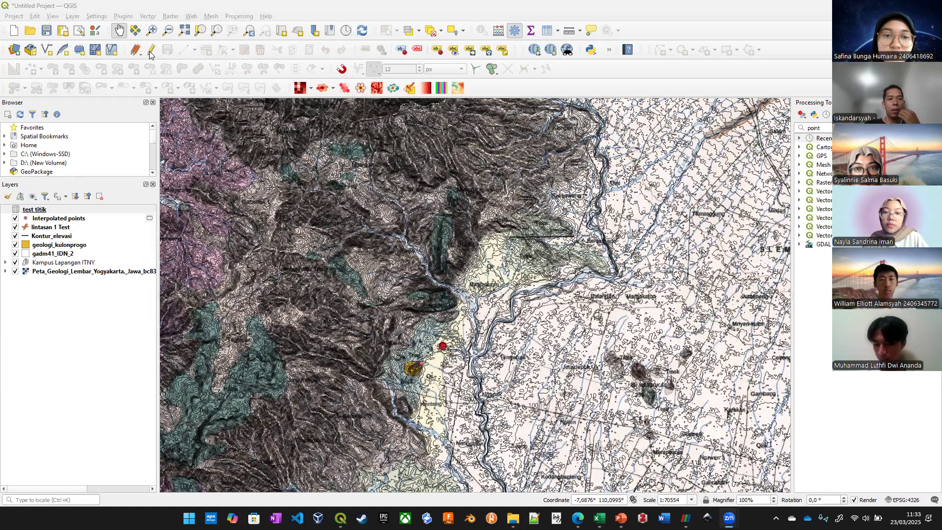
Turn off editing for the lintasan 1 Test layer
left_click(123, 227)
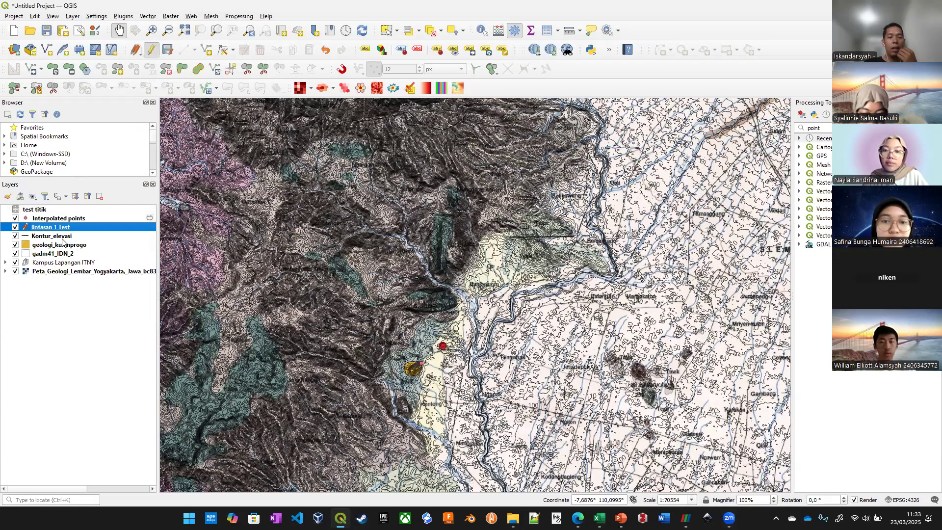
left_click(151, 50)
left_click(454, 263)
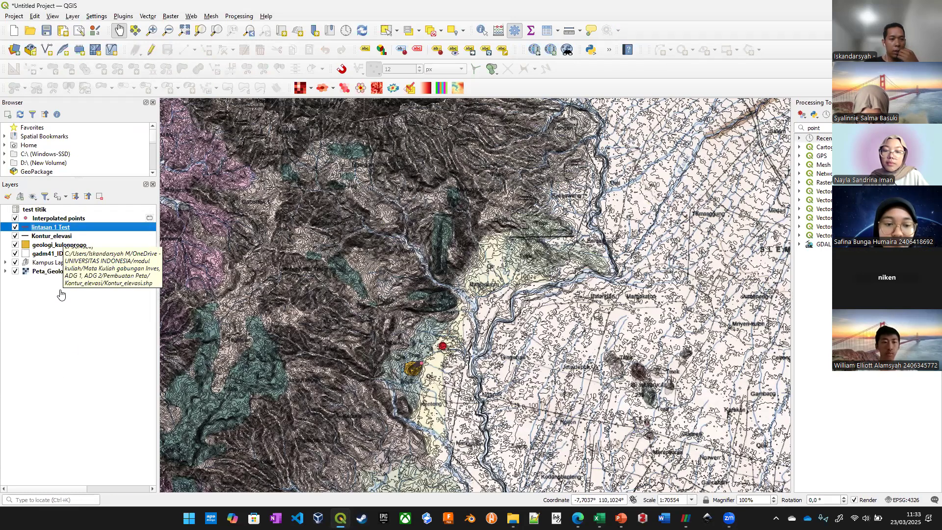
Switch to File Explorer and open the Tectonic_Plate_Boundaries folder inside Data_S3 > SHP Plate Tectonic on drive D
left_click(513, 518)
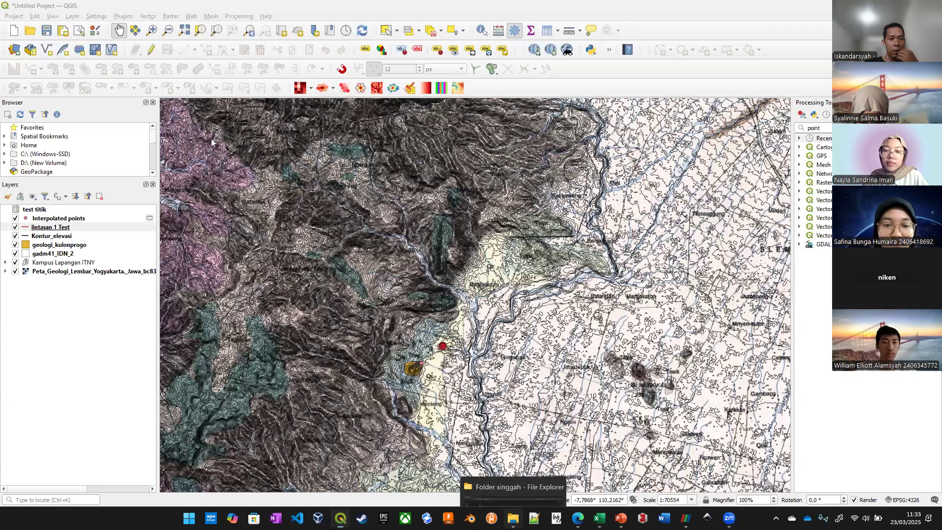
double_click(208, 86)
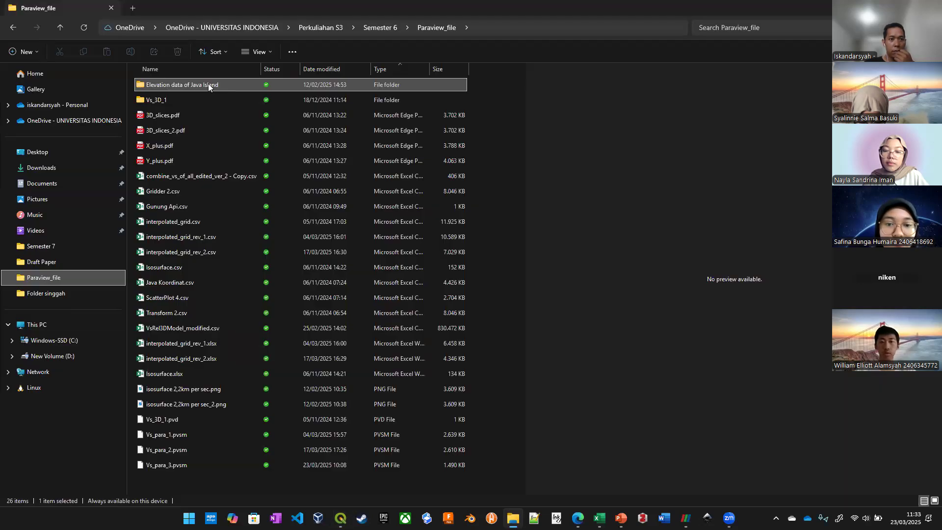
left_click(60, 27)
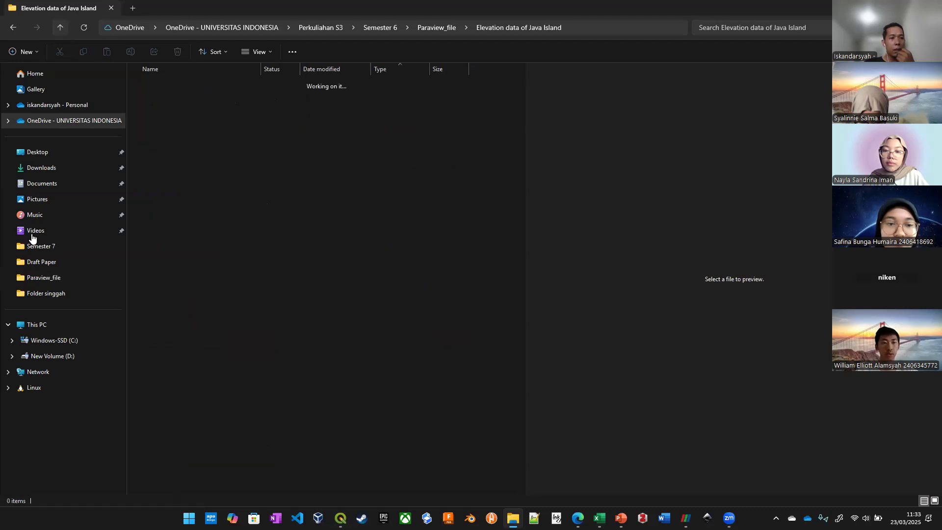
left_click(59, 356)
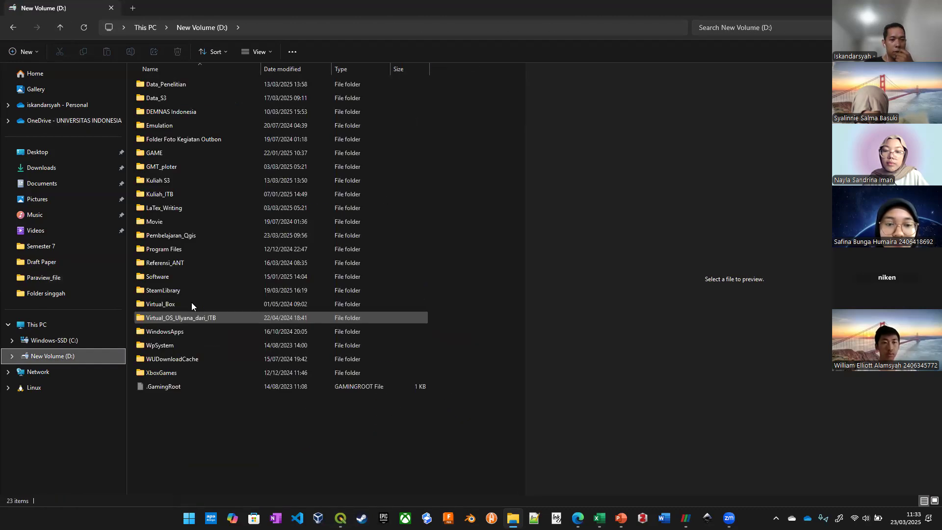
double_click(158, 99)
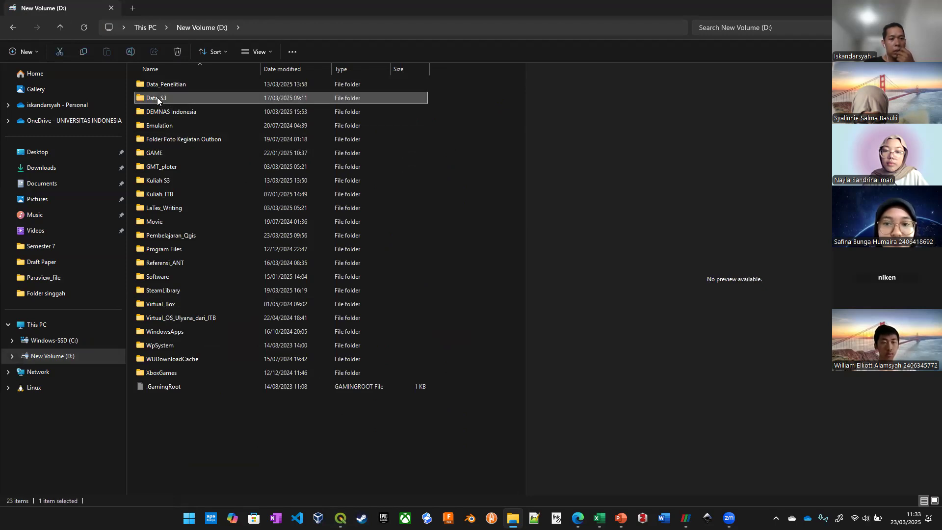
scroll(189, 319, "down", 4)
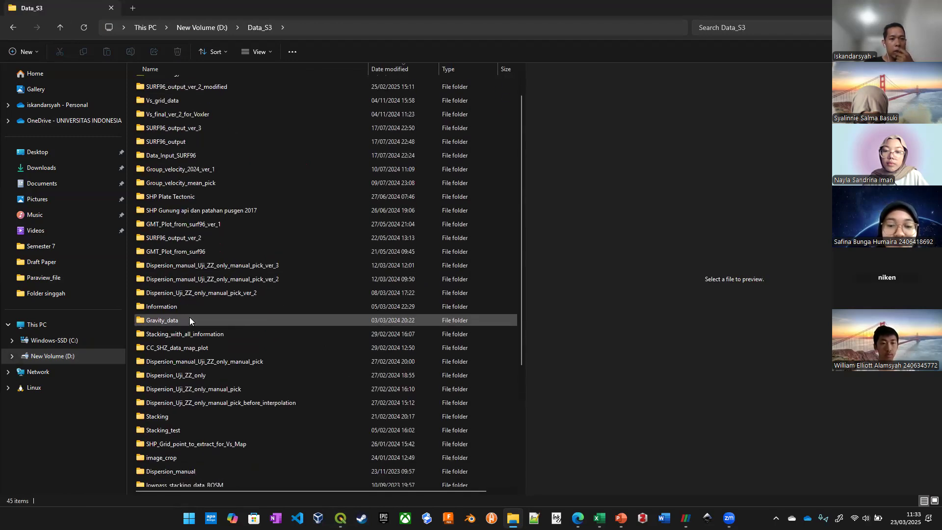
scroll(190, 317, "down", 2)
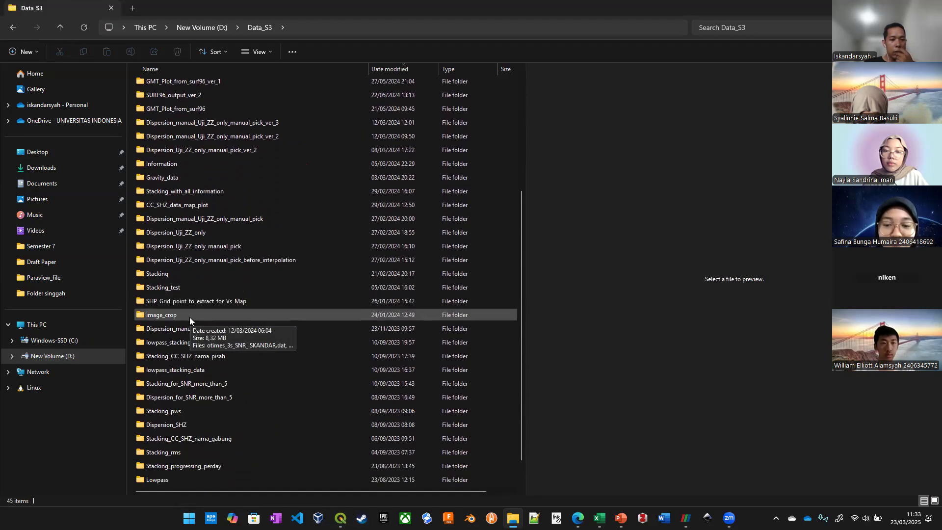
scroll(181, 239, "up", 6)
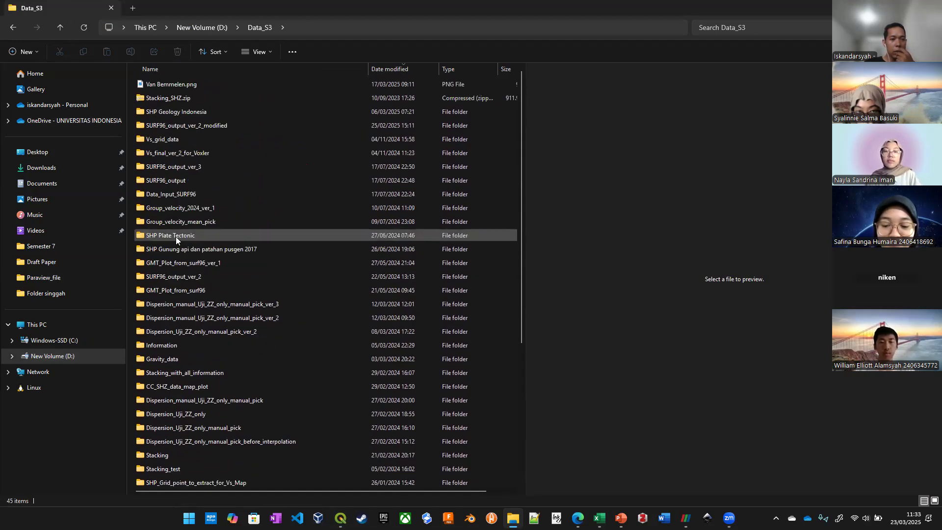
double_click(175, 240)
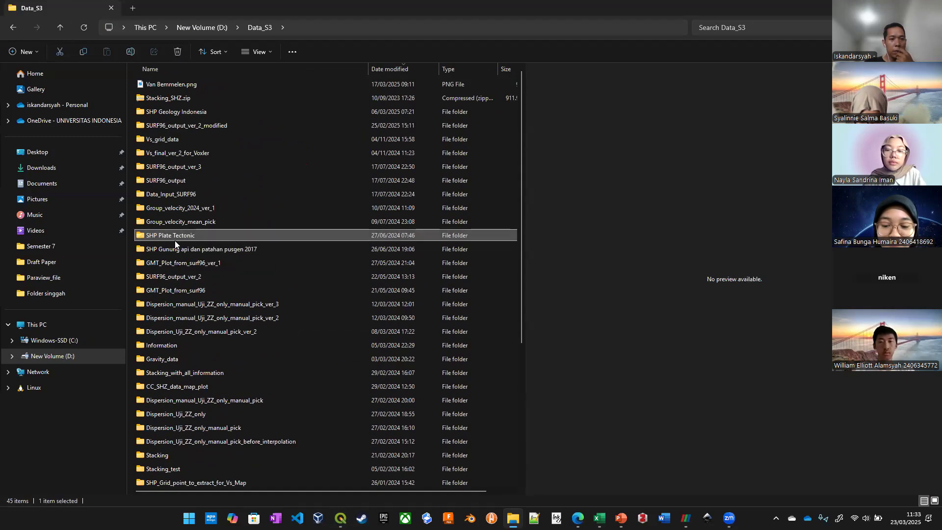
double_click(192, 86)
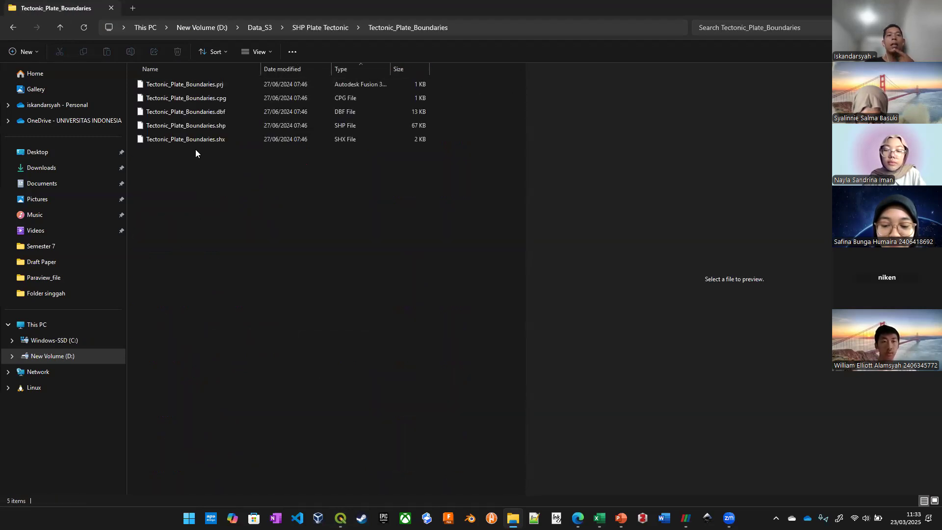
Examine the Tectonic_Plate_Boundaries shapefile and its companion prj, cpg, dbf and shx files
left_click(206, 126)
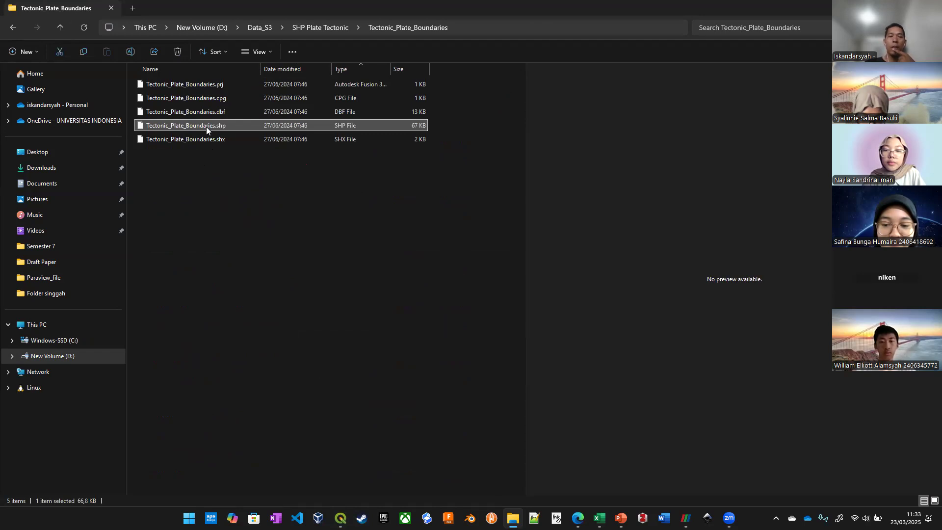
left_click_drag(197, 171, 231, 83)
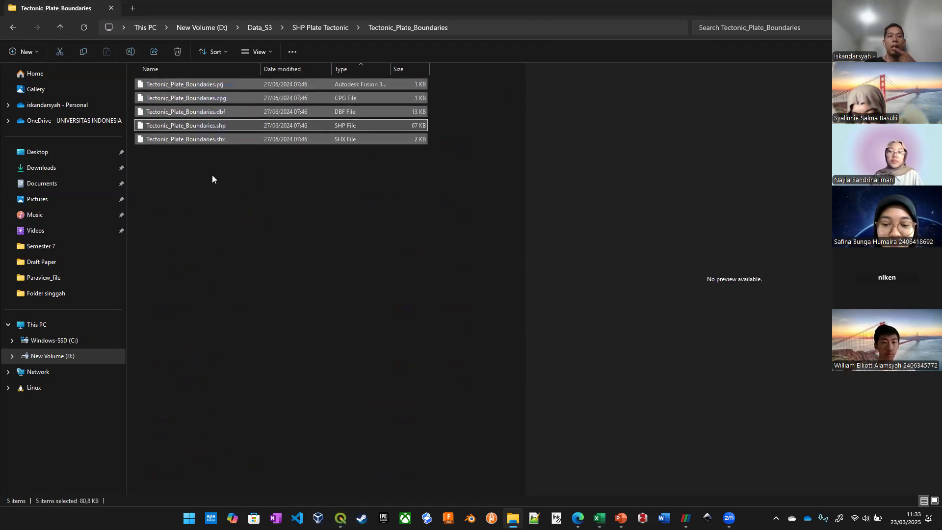
left_click(212, 175)
Copy only Tectonic_Plate_Boundaries.shp, without its companion files, into the parent SHP Plate Tectonic folder
left_click(210, 127)
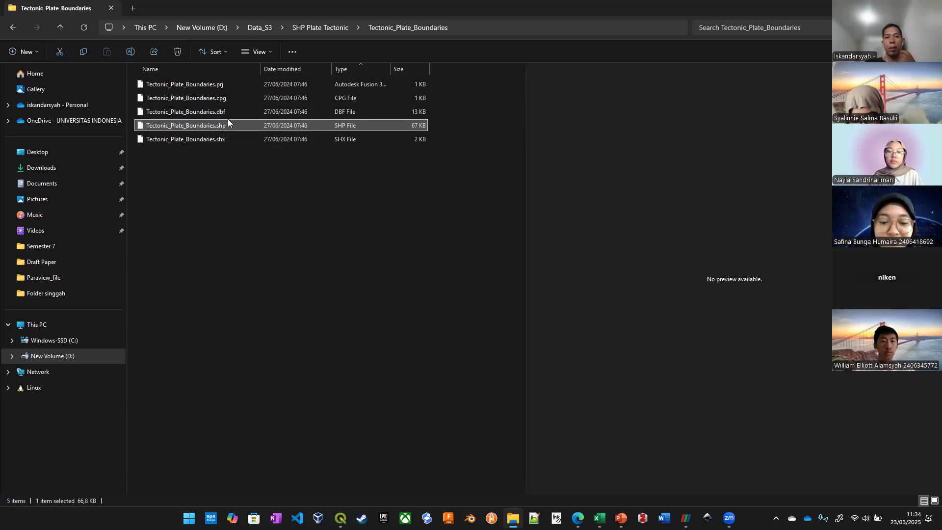
right_click(197, 126)
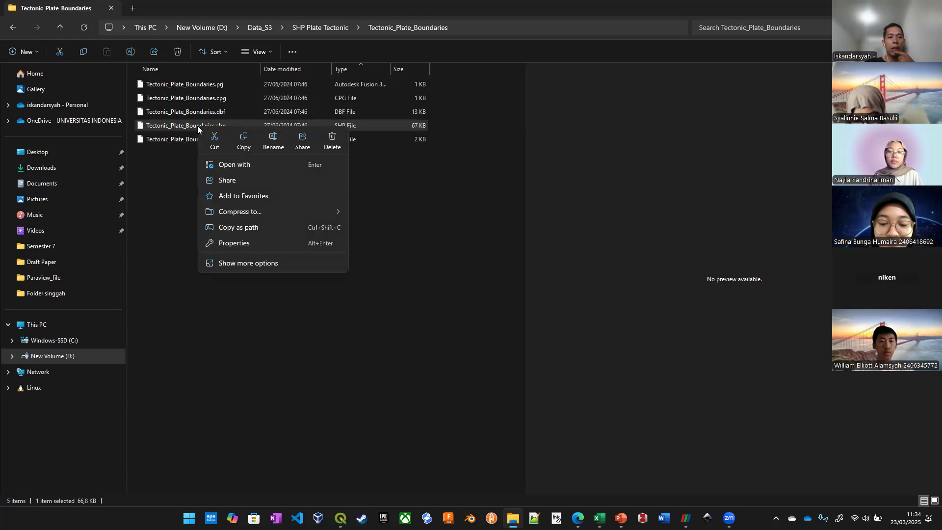
left_click(244, 142)
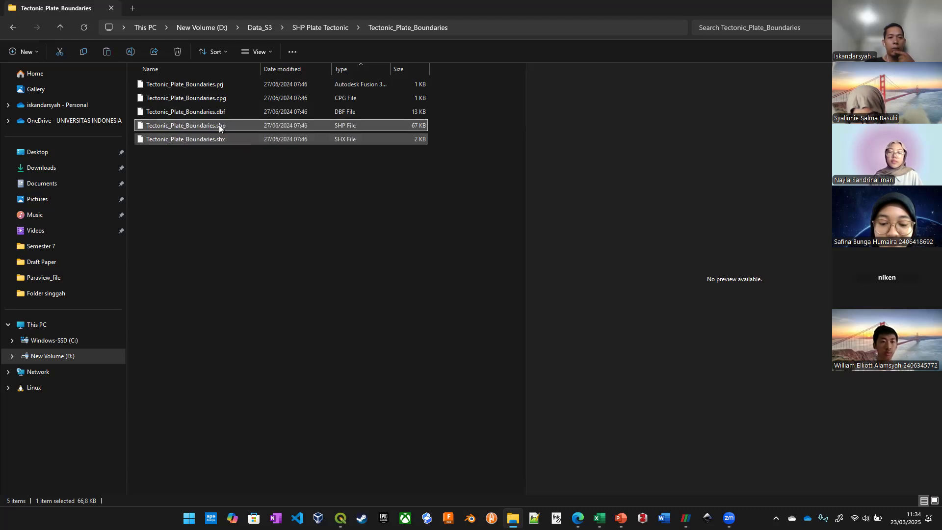
left_click(59, 27)
right_click(188, 183)
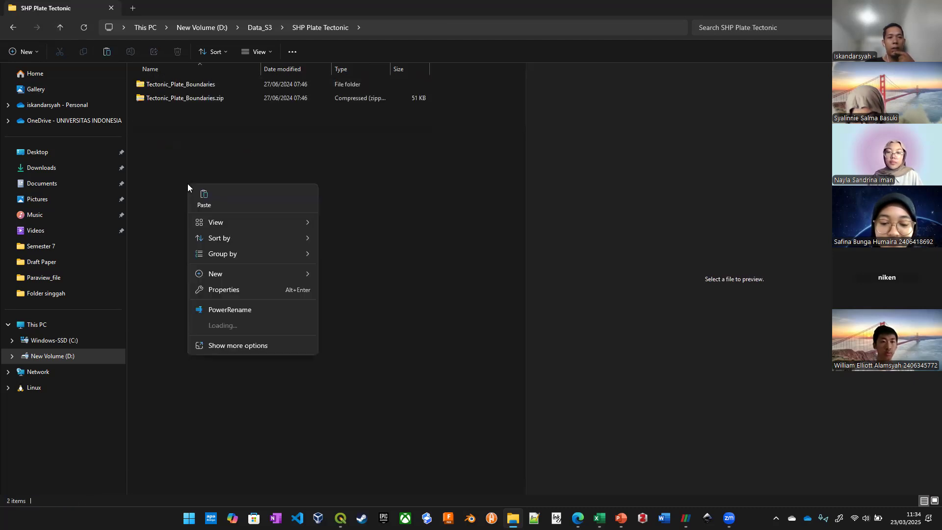
left_click(202, 201)
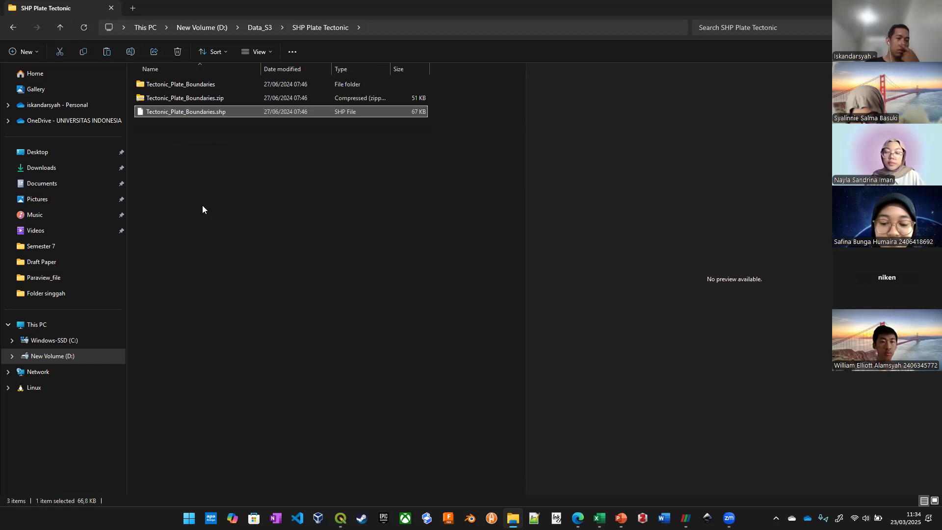
Try to add the standalone Tectonic_Plate_Boundaries.shp copy from SHP Plate Tectonic to the QGIS project as a layer
left_click(203, 110)
left_click(217, 158)
left_click_drag(179, 113, 342, 514)
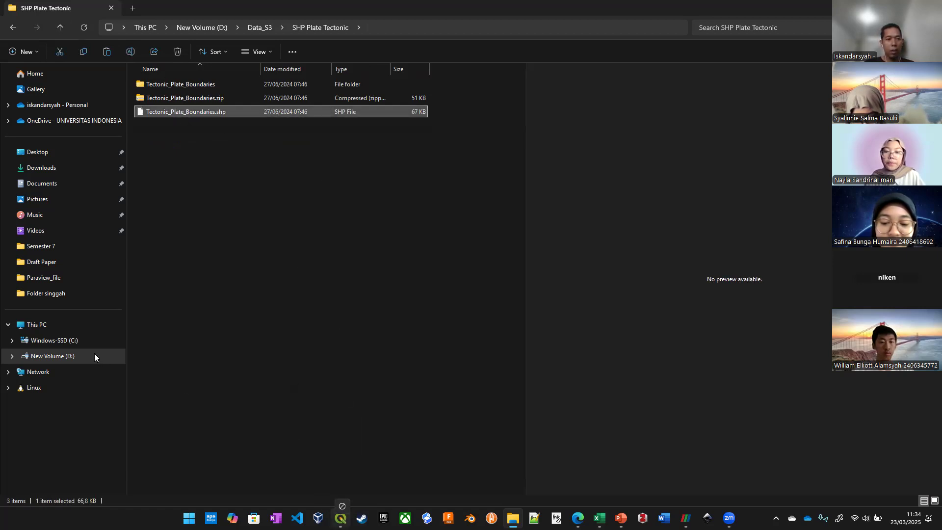
left_click_drag(94, 353, 94, 353)
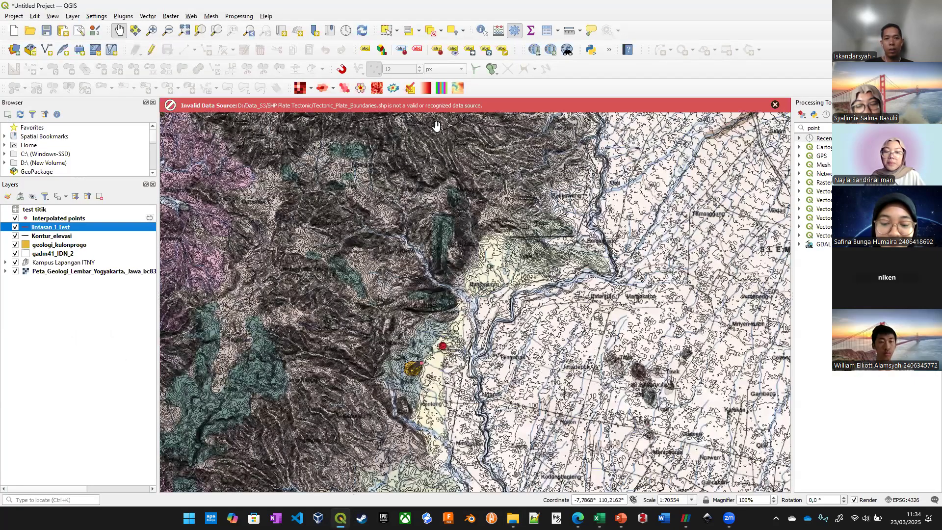
left_click(775, 106)
Return to File Explorer and add Tectonic_Plate_Boundaries.shp from its original folder with all companion files to the QGIS project
key("alt+Tab")
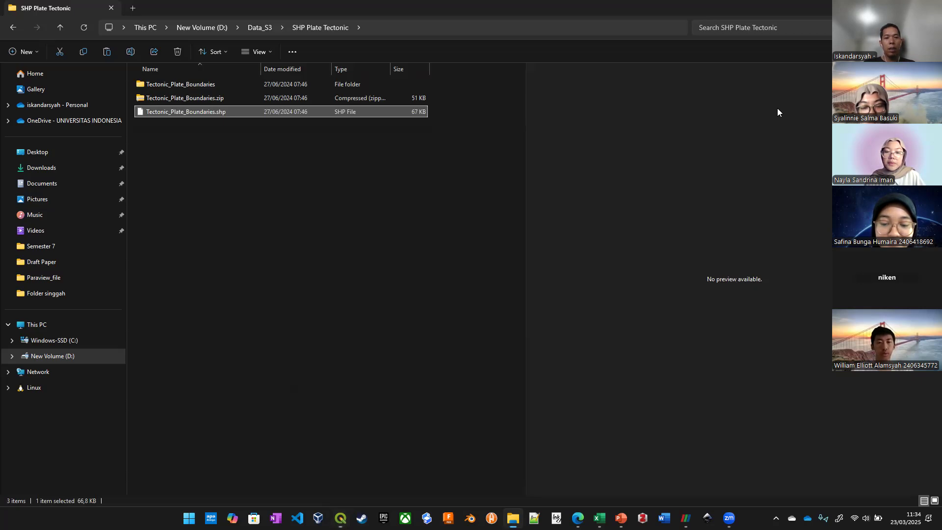
left_click(192, 83)
double_click(191, 83)
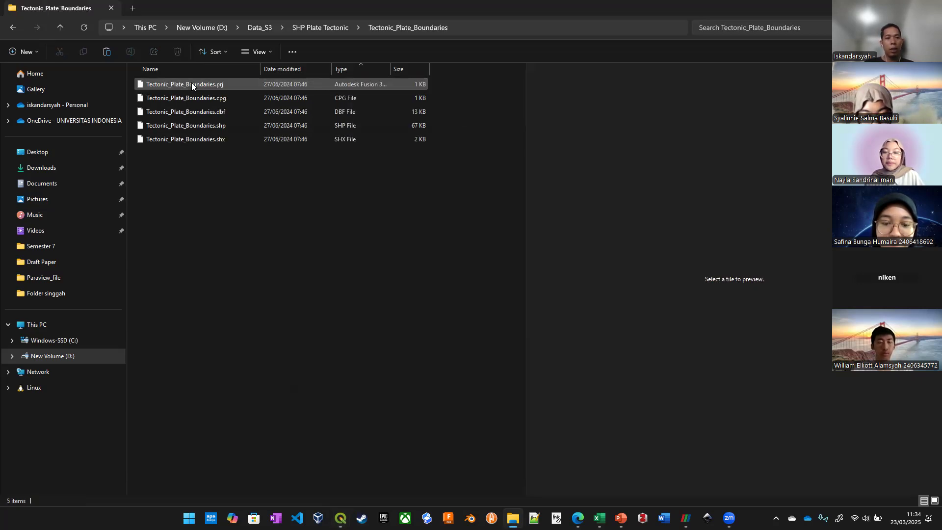
left_click(197, 124)
left_click_drag(198, 125, 330, 508)
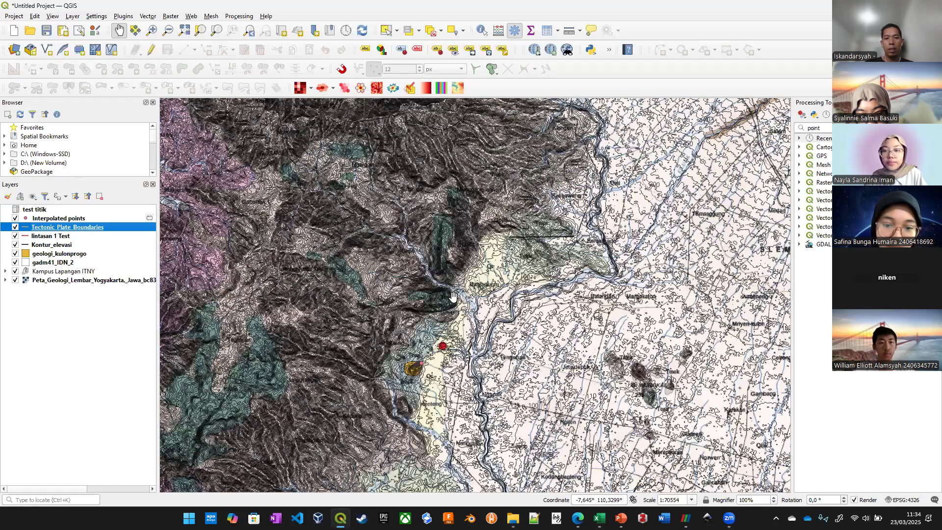
Examine the tectonic plate boundaries around Indonesia relative to Java and Kampus Lapangan ITNY
scroll(452, 295, "down", 10)
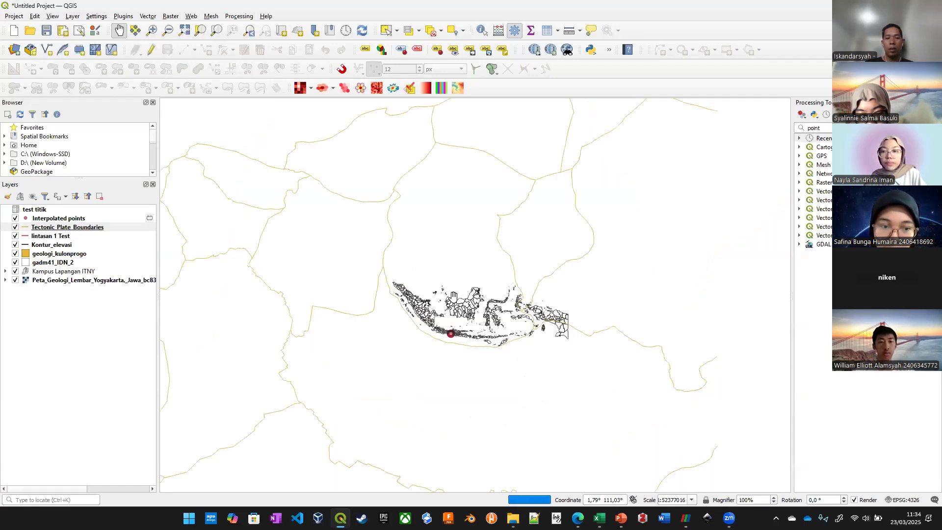
scroll(452, 298, "up", 3)
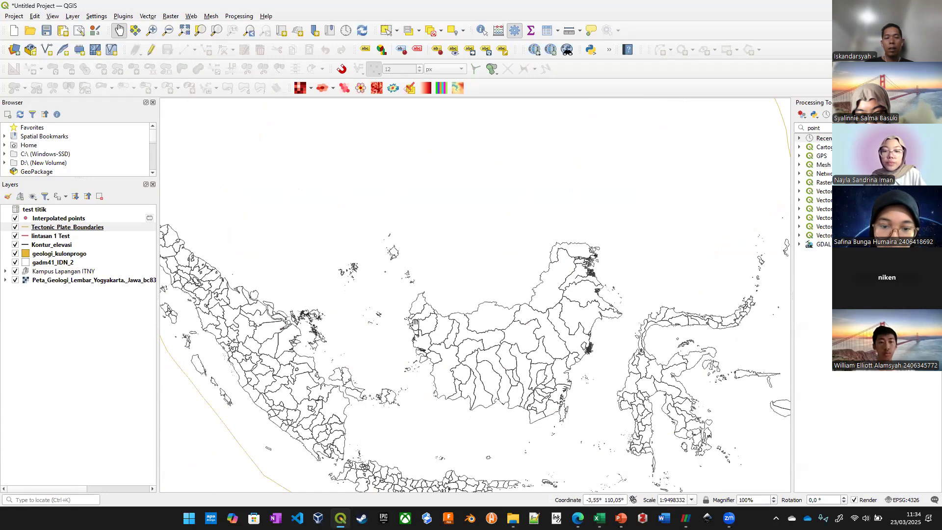
left_click_drag(408, 349, 390, 229)
scroll(437, 400, "up", 3)
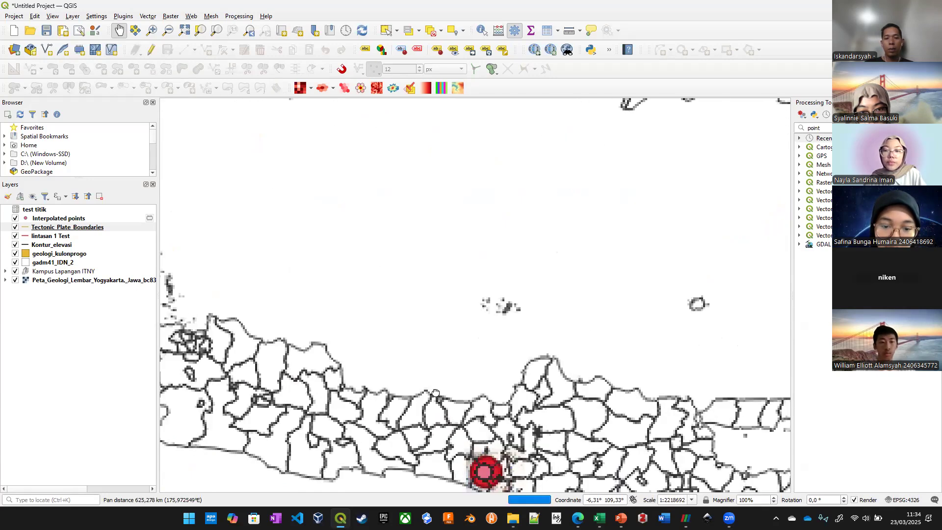
left_click_drag(422, 324, 460, 376)
scroll(460, 376, "down", 3)
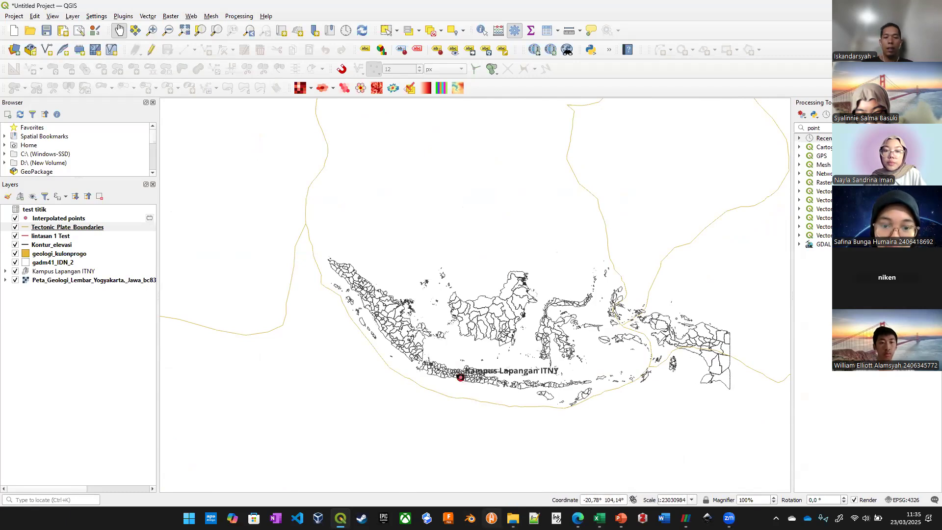
Switch back to File Explorer and review the component files in the Tectonic_Plate_Boundaries folder
left_click(512, 518)
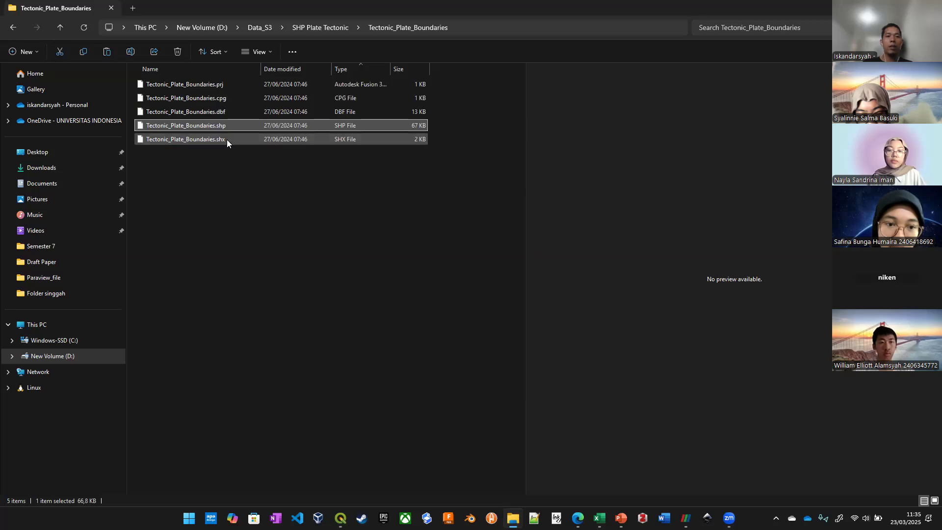
left_click(213, 181)
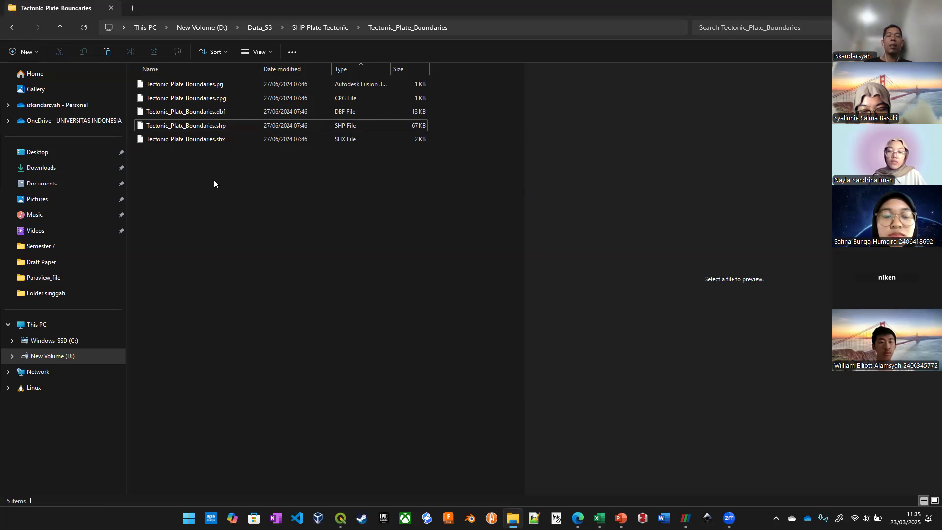
Go up to the SHP Plate Tectonic folder and permanently delete its standalone Tectonic_Plate_Boundaries.shp copy
left_click(199, 127)
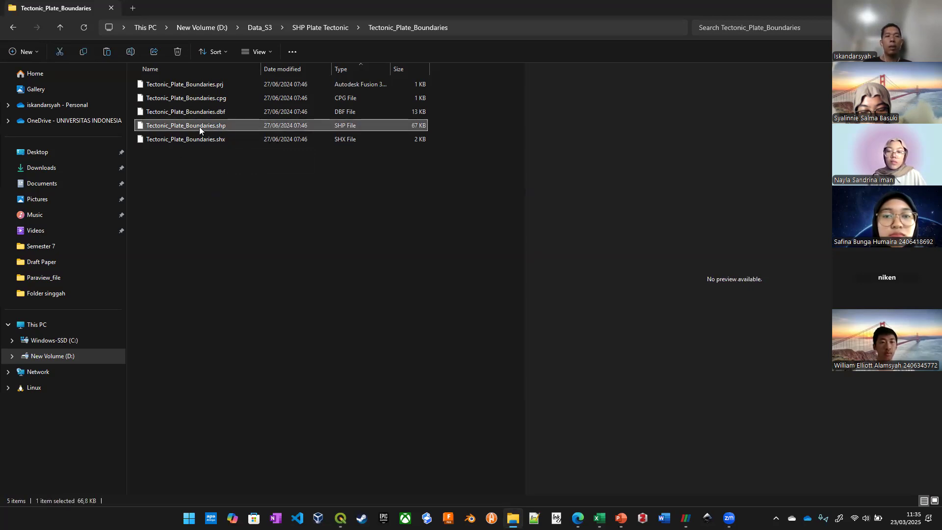
left_click_drag(190, 169, 234, 83)
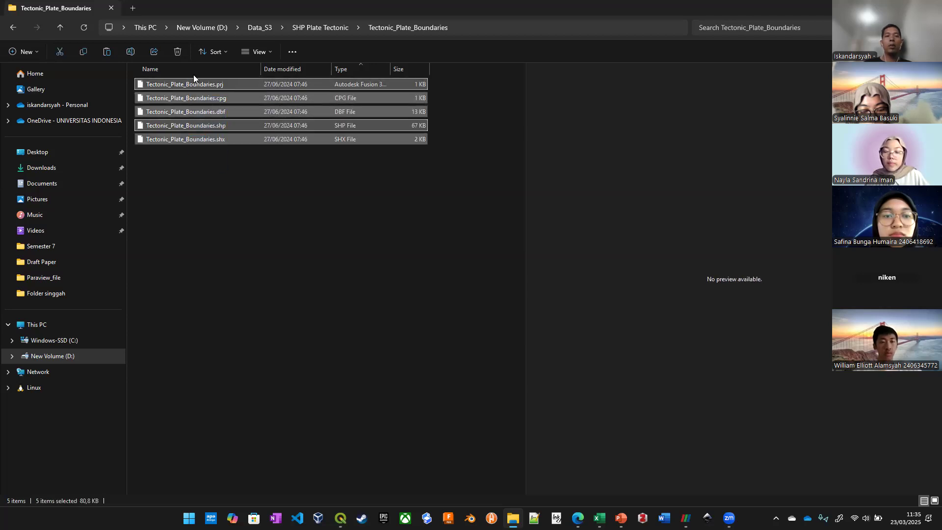
left_click(59, 29)
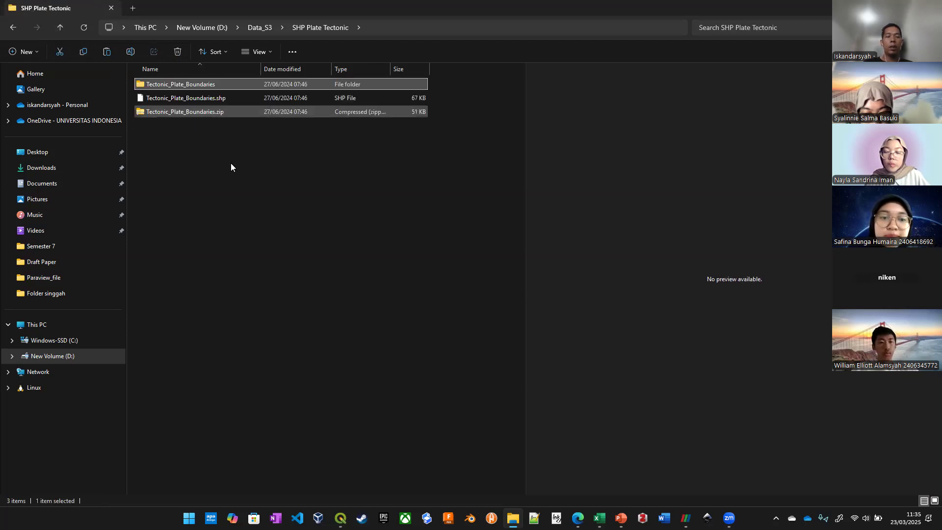
left_click(214, 98)
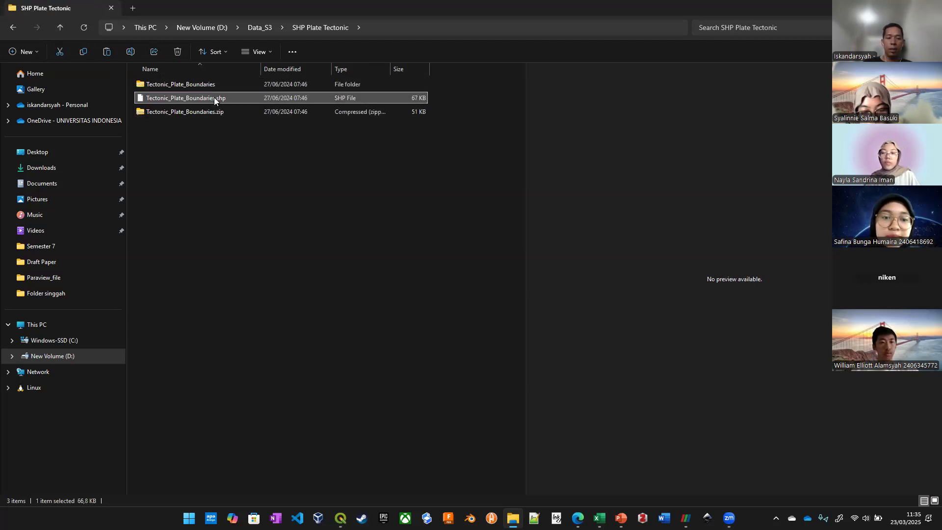
key("shift+Delete")
key("Return")
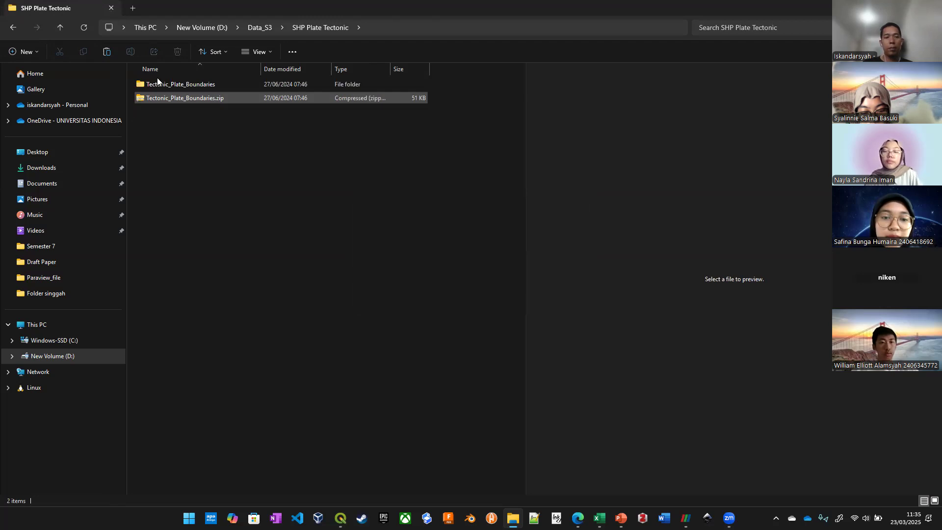
Go up to the Data_S3 folder and review its list of dataset folders
left_click(59, 32)
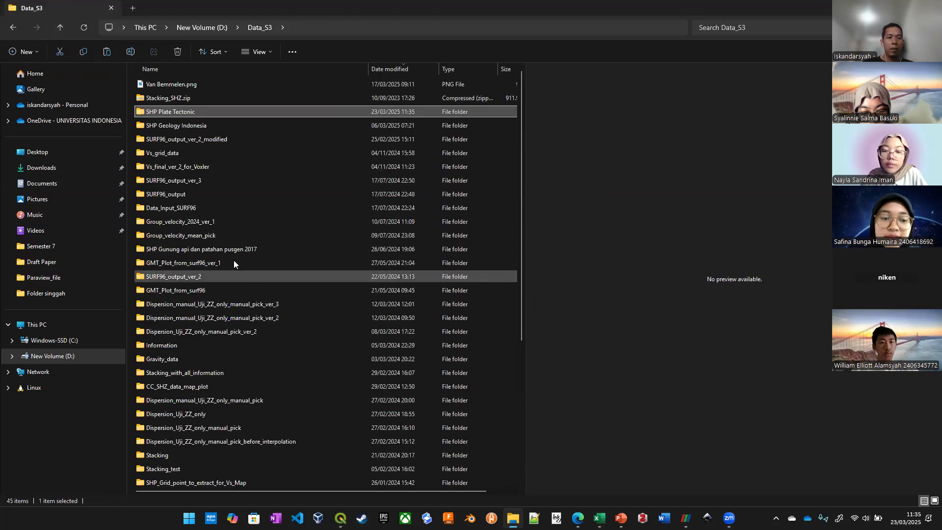
scroll(218, 411, "down", 3)
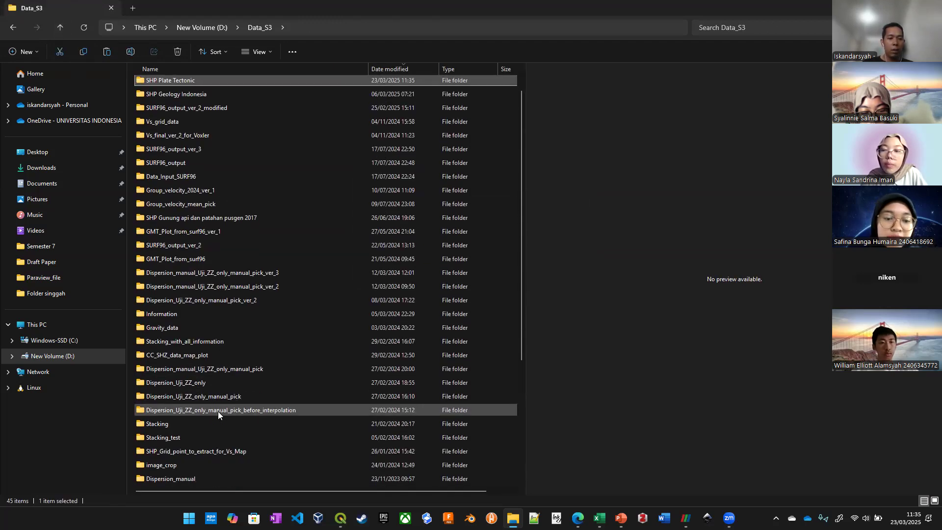
scroll(217, 411, "down", 3)
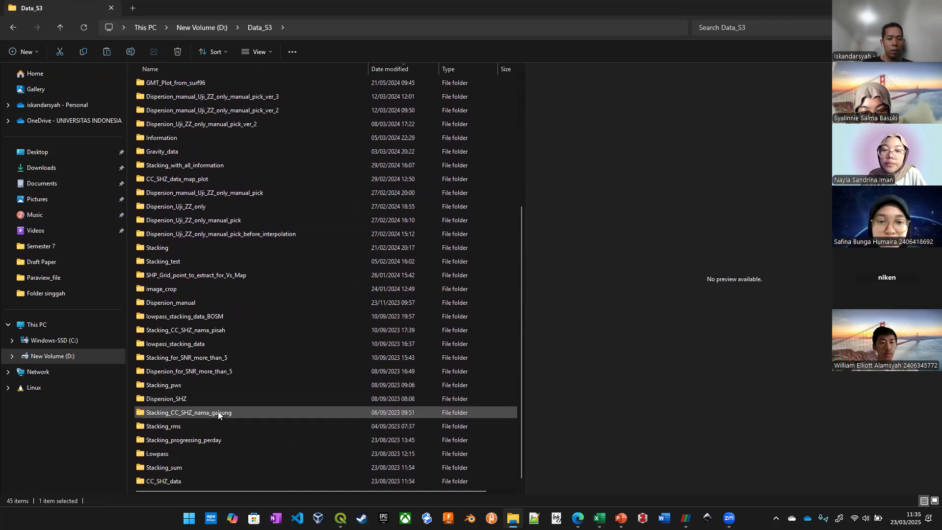
scroll(163, 132, "up", 4)
scroll(163, 132, "up", 2)
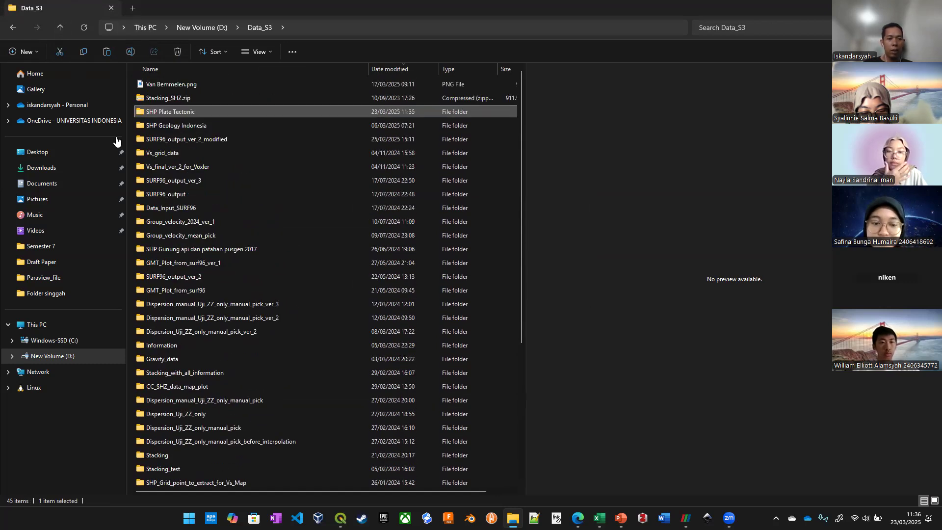
Go to Data_Penelitian on drive D and open its Geological Map of Indonesia folder to view the regional map folders
left_click(59, 27)
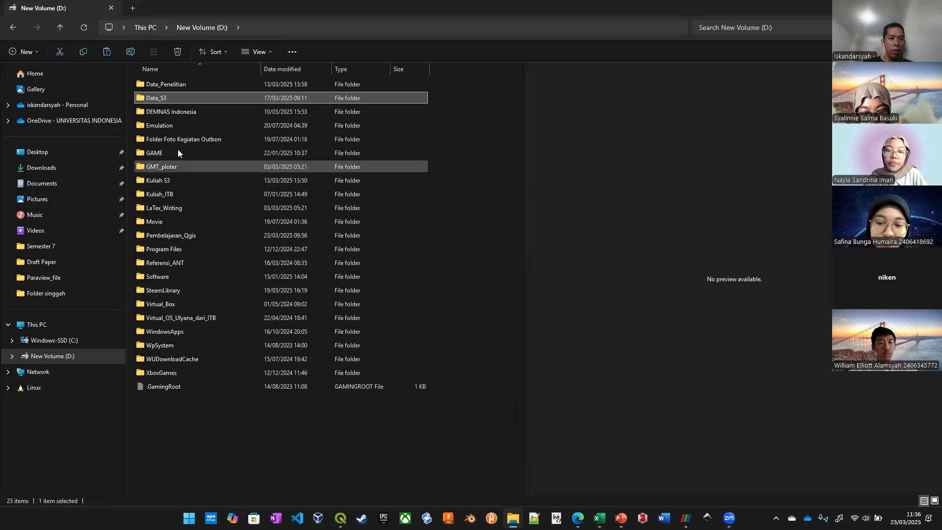
left_click(169, 87)
double_click(169, 88)
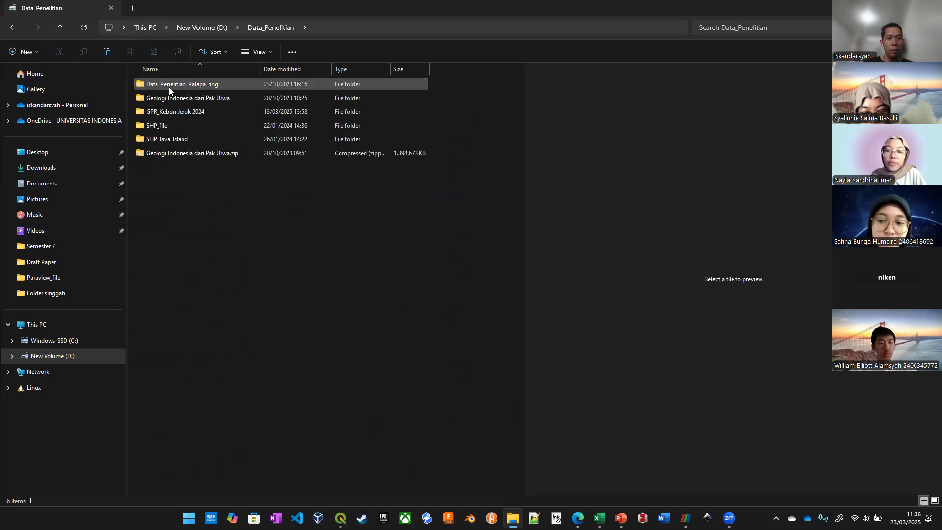
double_click(163, 140)
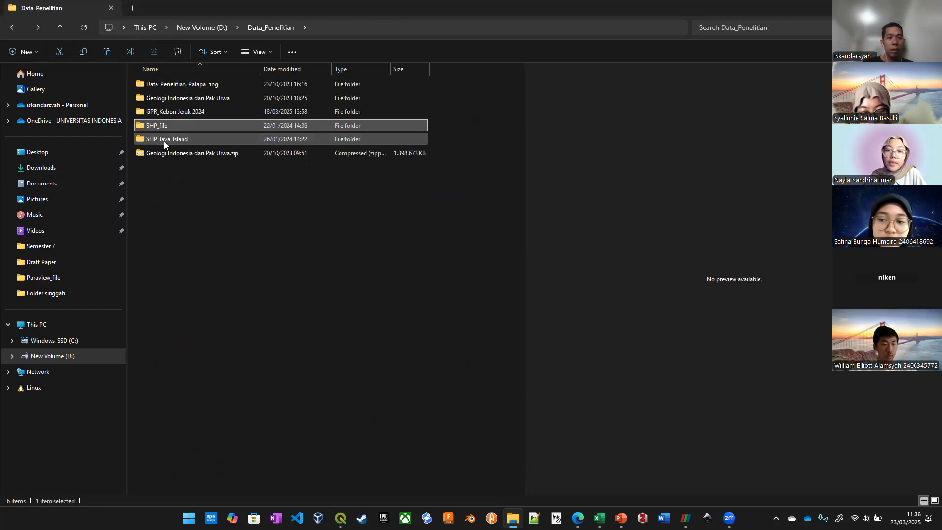
key("Up")
key("Up")
key("Up")
key("Return")
key("Down")
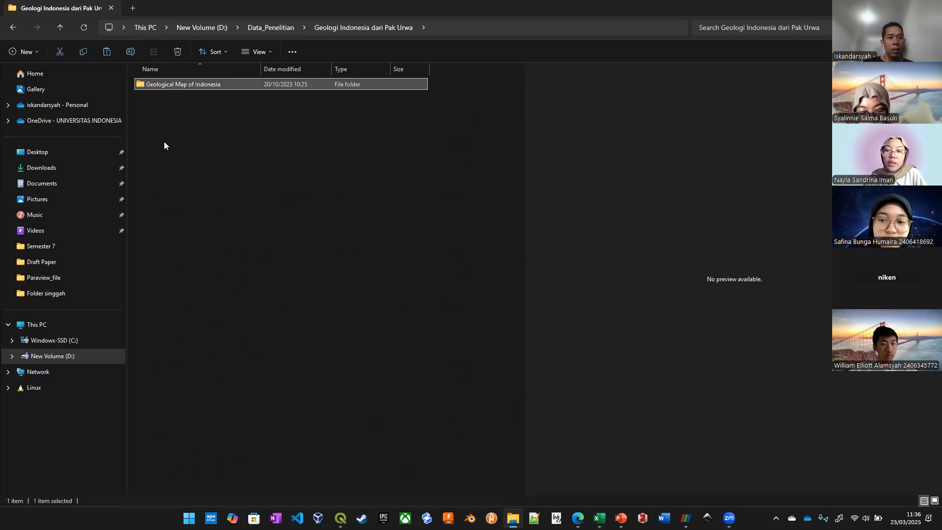
key("Return")
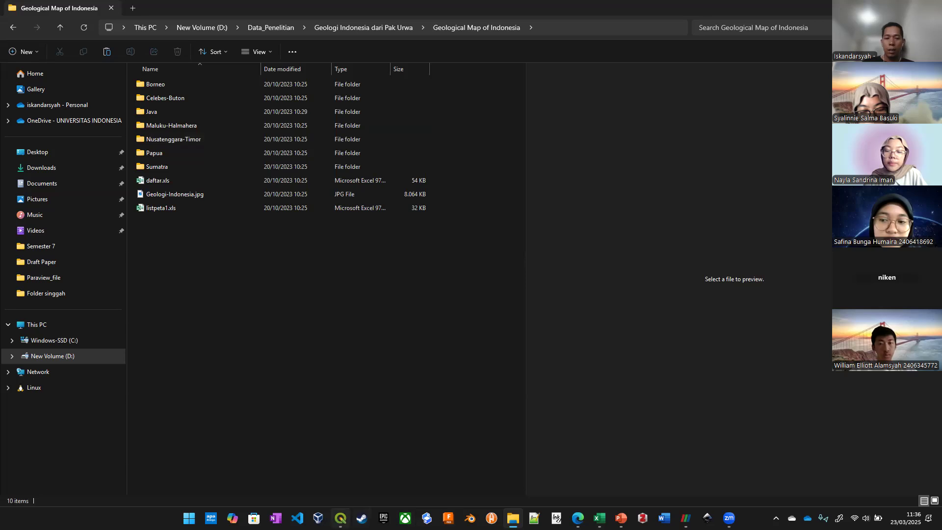
Switch back to QGIS and examine the Yogyakarta geological map sheet and elevation contours on Java's southern coast
left_click(341, 518)
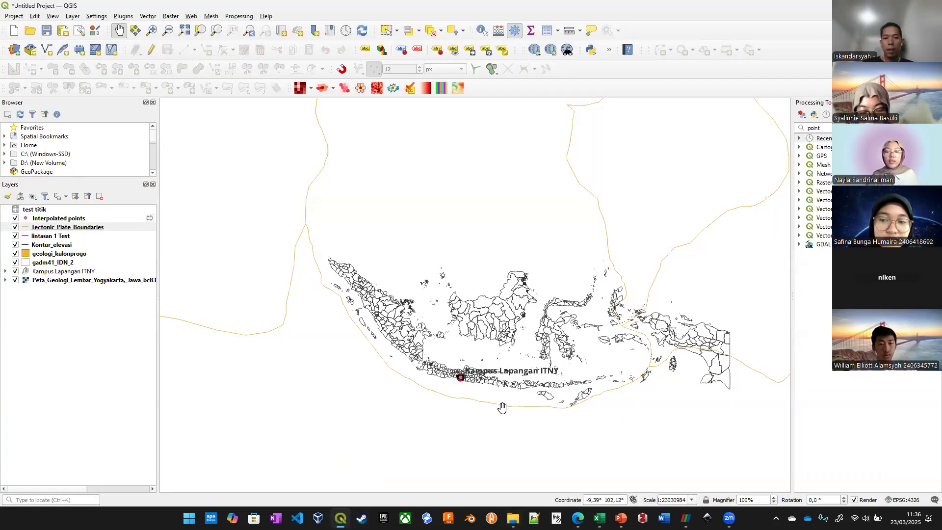
scroll(489, 375, "up", 3)
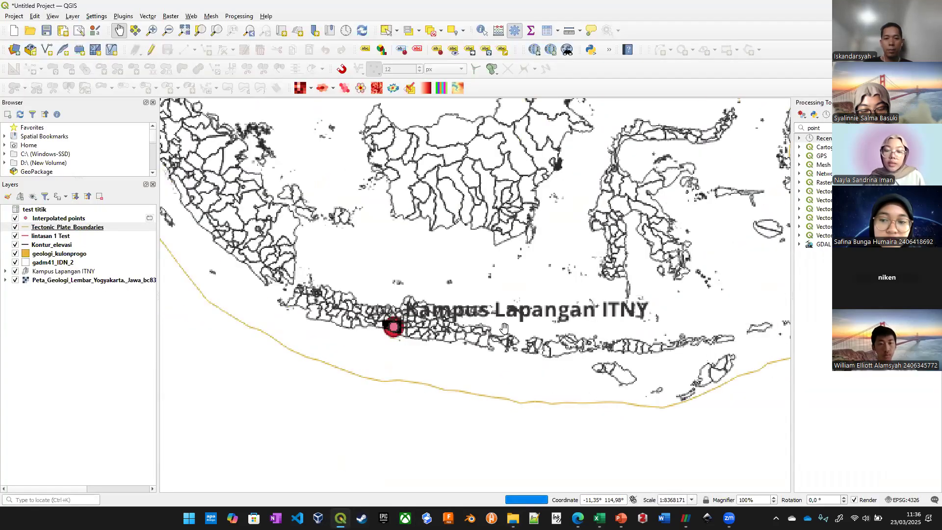
scroll(478, 336, "up", 1)
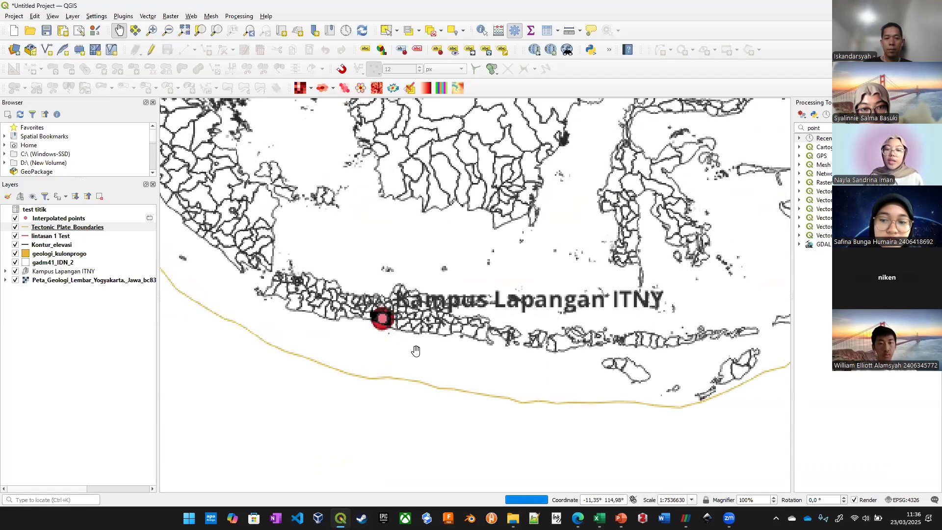
left_click_drag(372, 297, 426, 320)
scroll(429, 314, "up", 4)
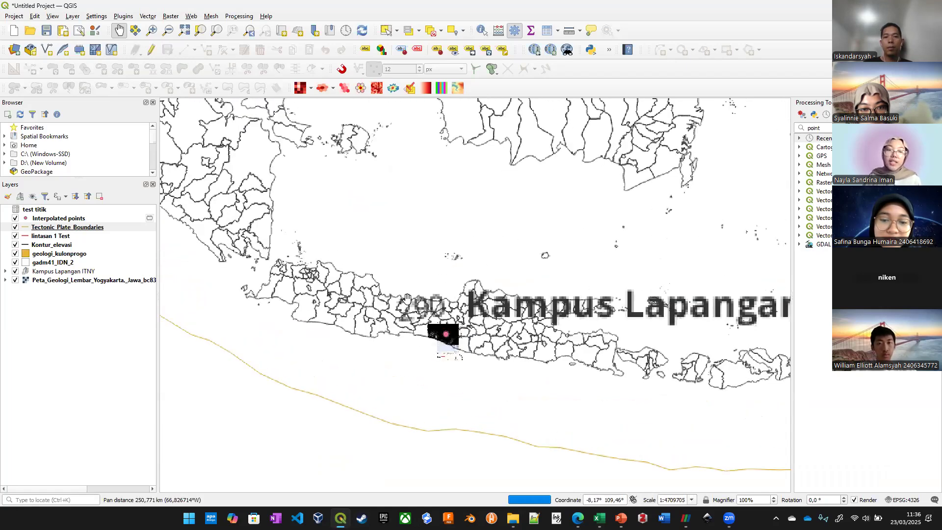
scroll(440, 294, "up", 4)
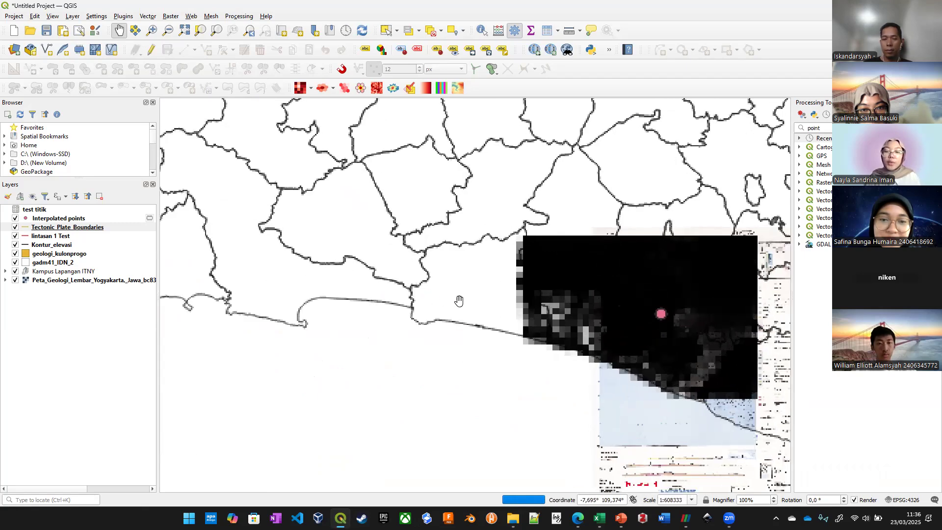
left_click_drag(646, 338, 532, 287)
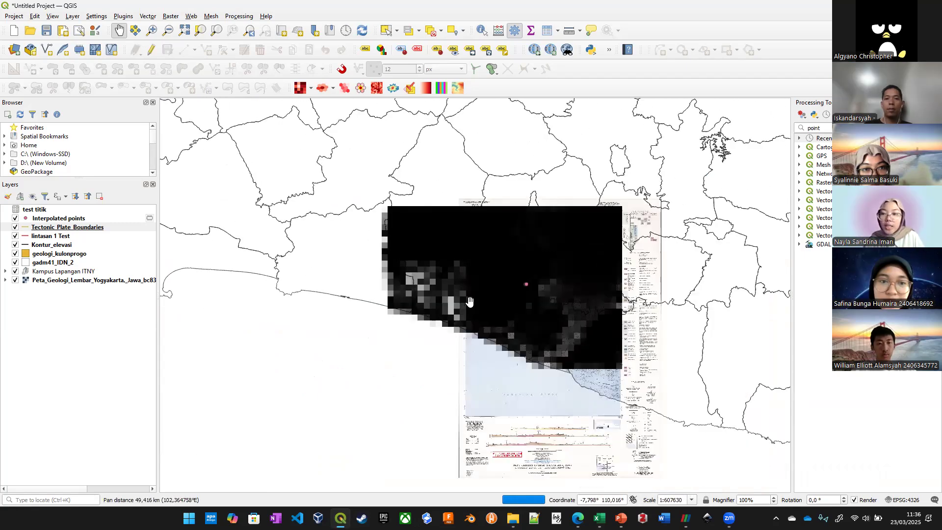
scroll(532, 287, "up", 1)
scroll(501, 303, "up", 1)
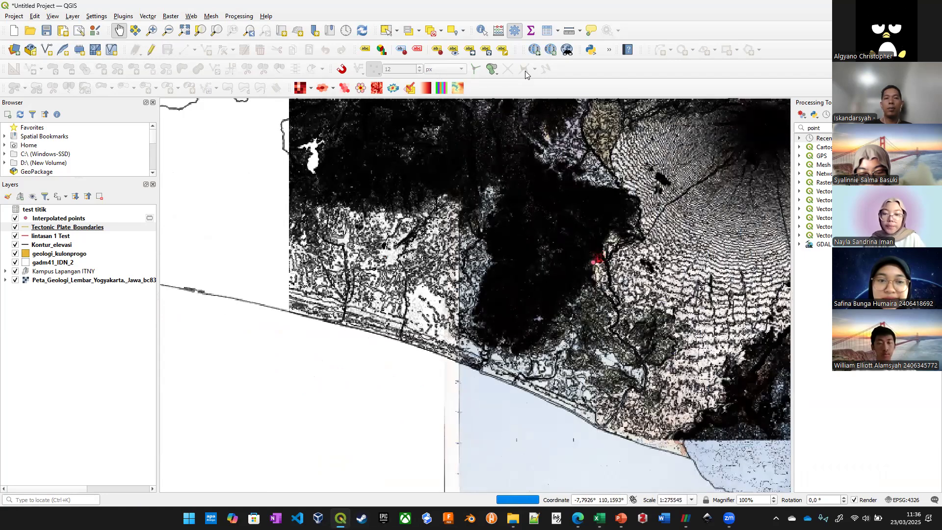
left_click_drag(446, 103, 380, 108)
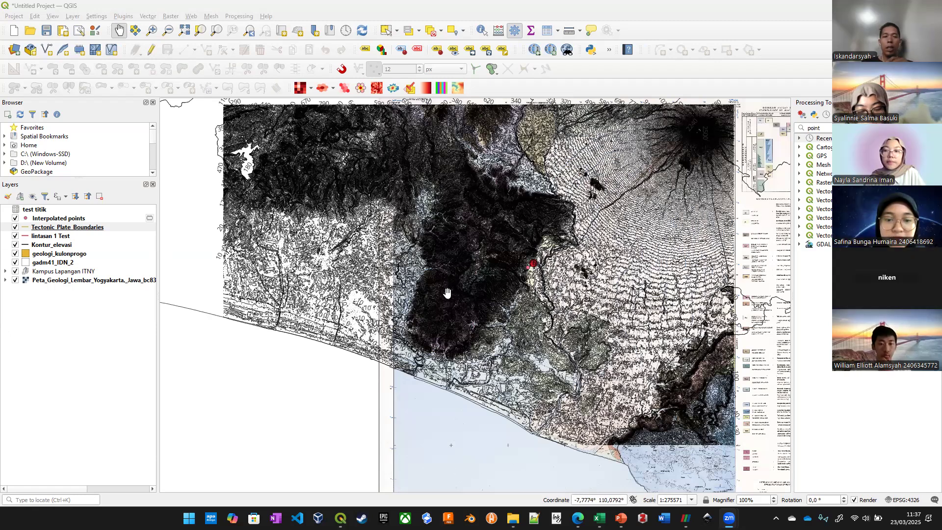
Examine the geology and contours around the geologi_kulonprogo polygon, the traverse points and Kampus Lapangan ITNY
scroll(447, 293, "up", 1)
scroll(446, 293, "up", 1)
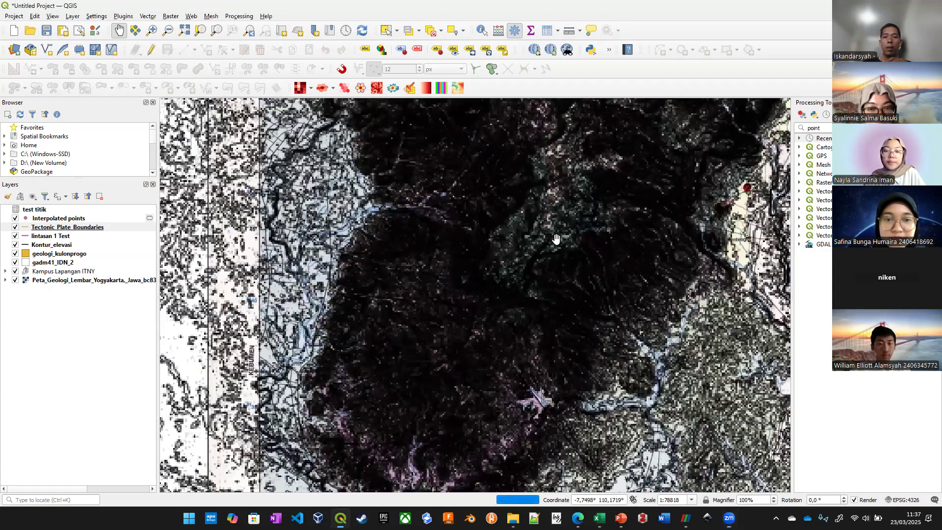
left_click_drag(741, 201, 588, 210)
scroll(588, 210, "up", 2)
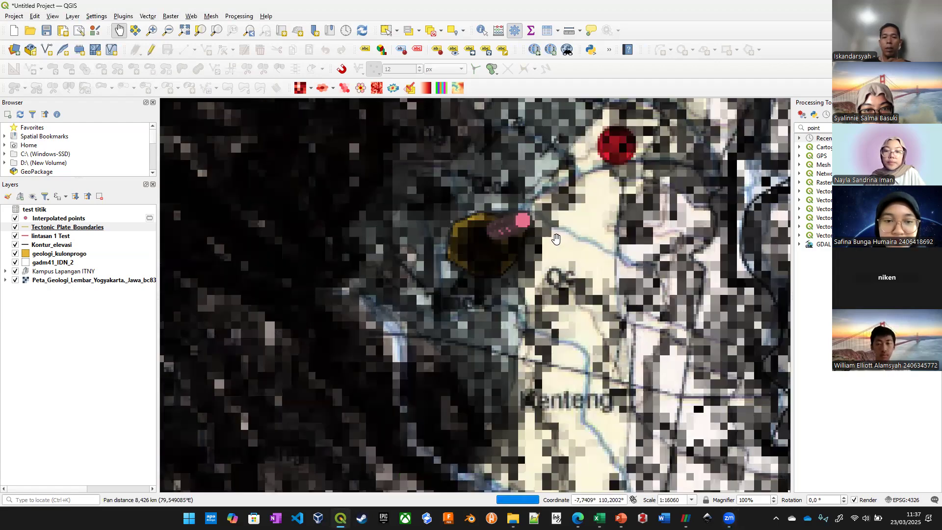
scroll(593, 207, "up", 1)
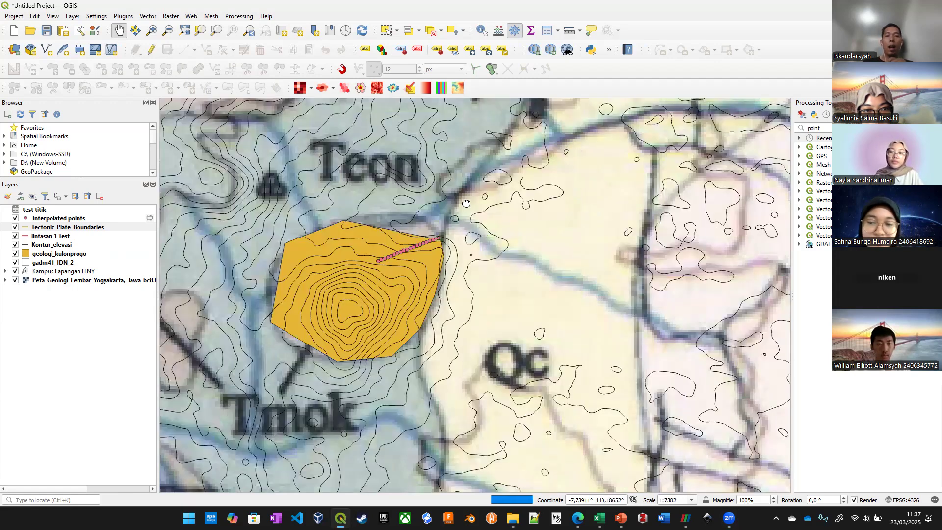
left_click_drag(465, 202, 444, 311)
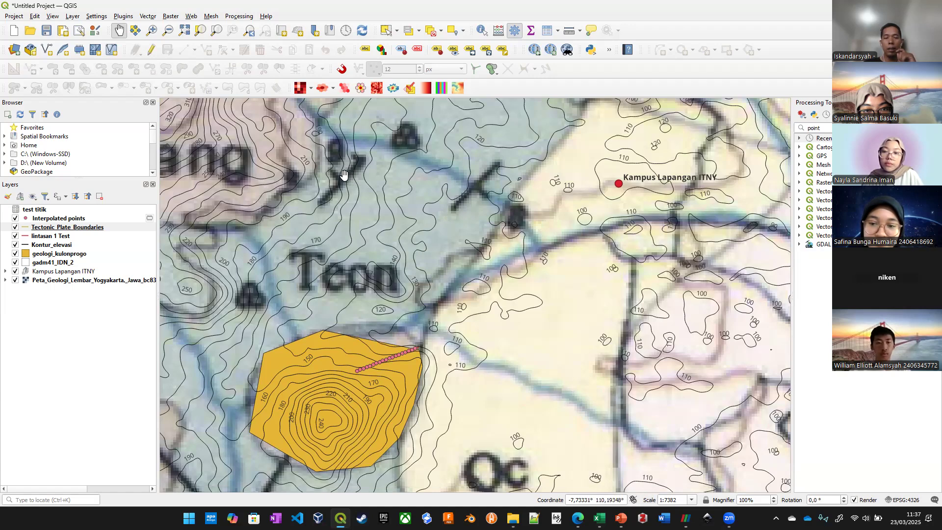
scroll(371, 265, "down", 3)
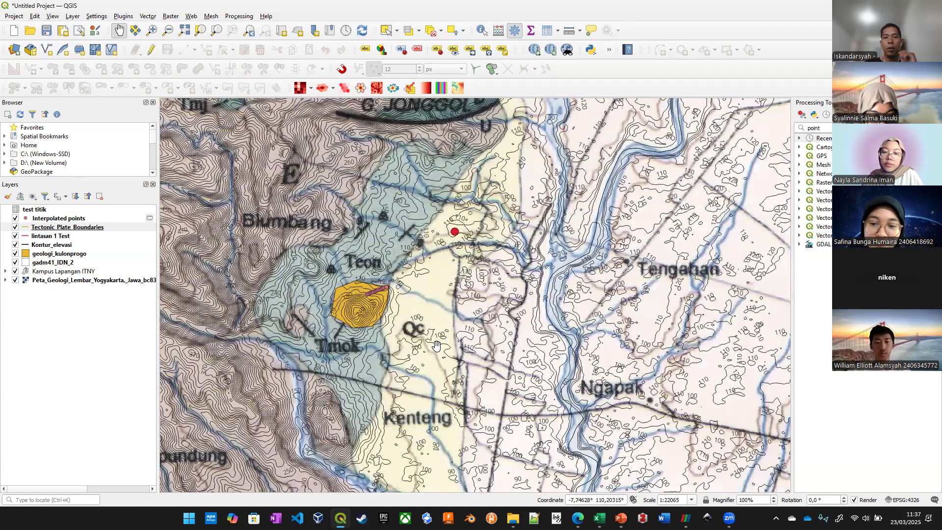
scroll(436, 346, "up", 3)
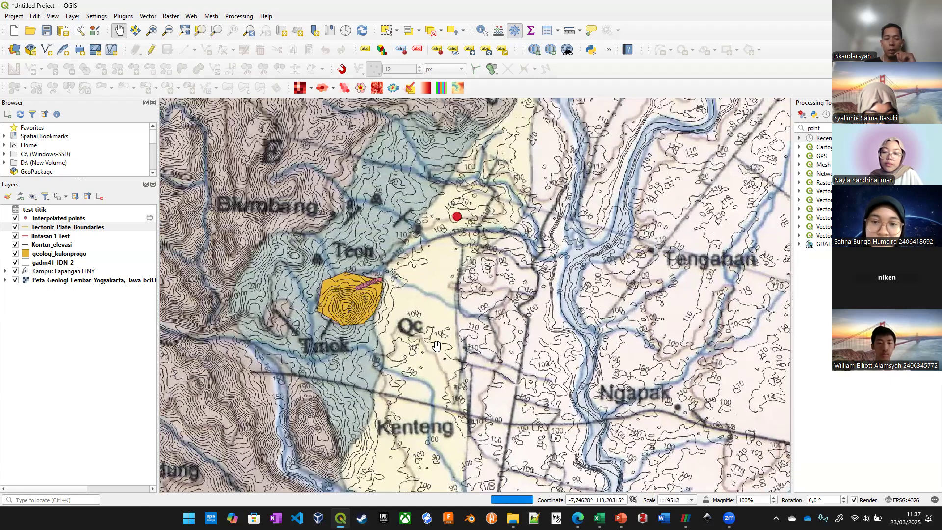
scroll(436, 346, "down", 2)
scroll(436, 346, "down", 3)
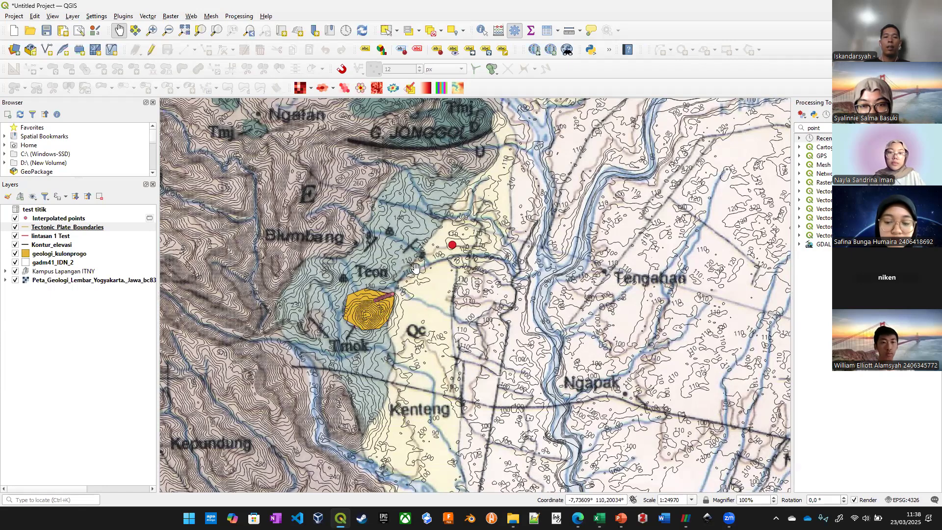
Examine the position of the Yogyakarta map sheet within Java relative to the tectonic plate boundary to the south
scroll(414, 267, "down", 5)
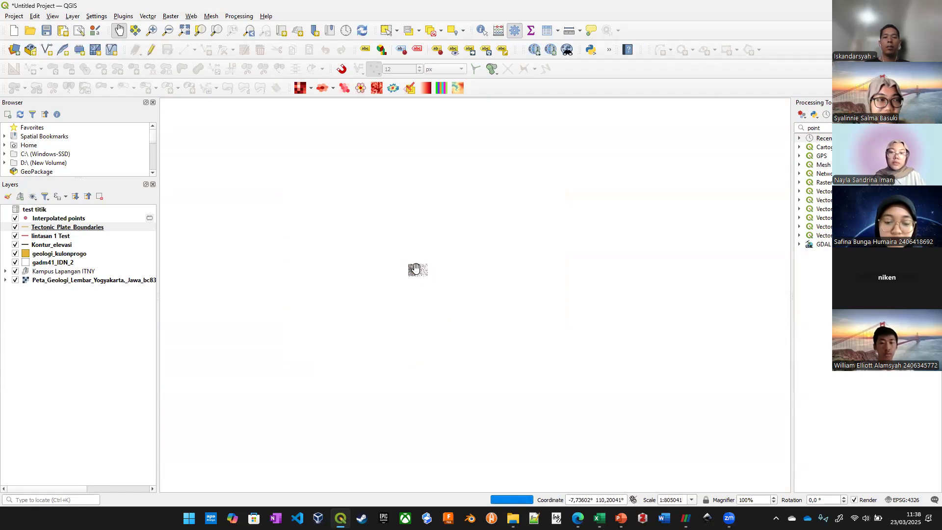
scroll(415, 268, "down", 1)
scroll(415, 267, "down", 1)
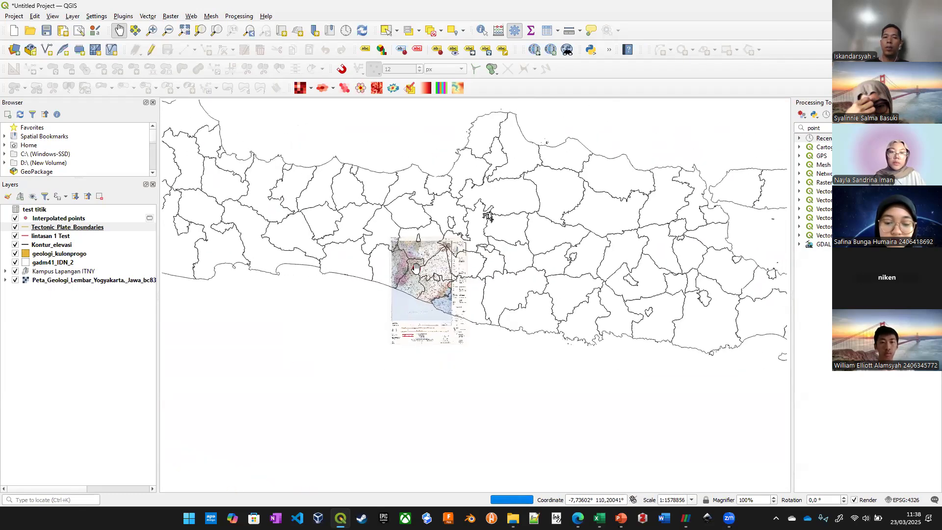
scroll(415, 267, "down", 1)
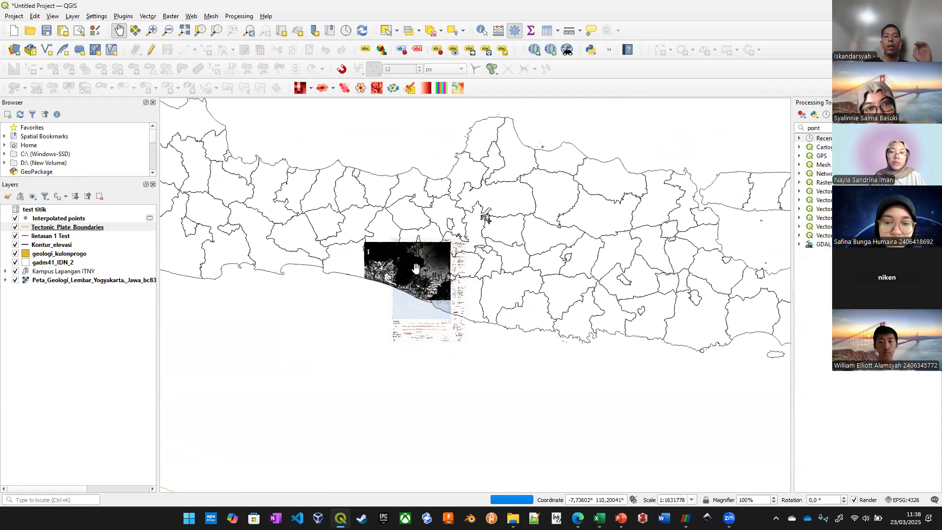
scroll(415, 267, "down", 3)
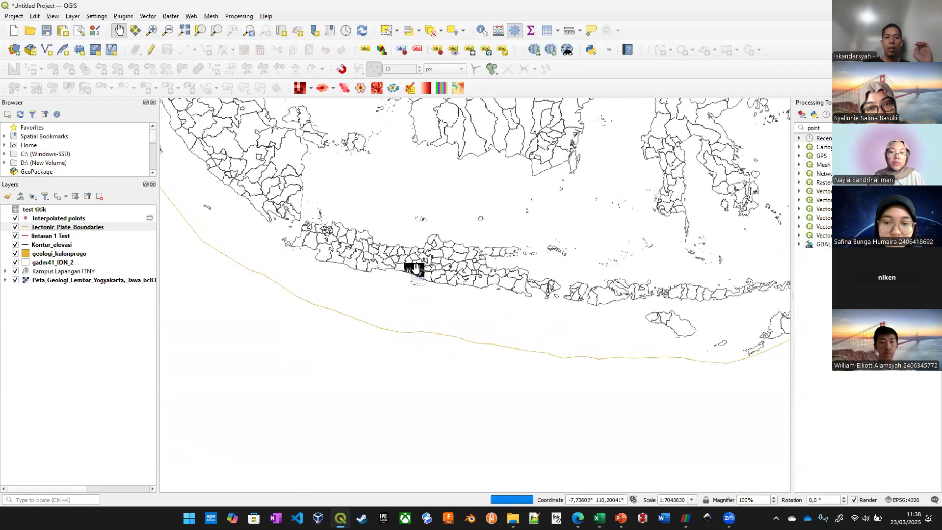
scroll(415, 268, "up", 1)
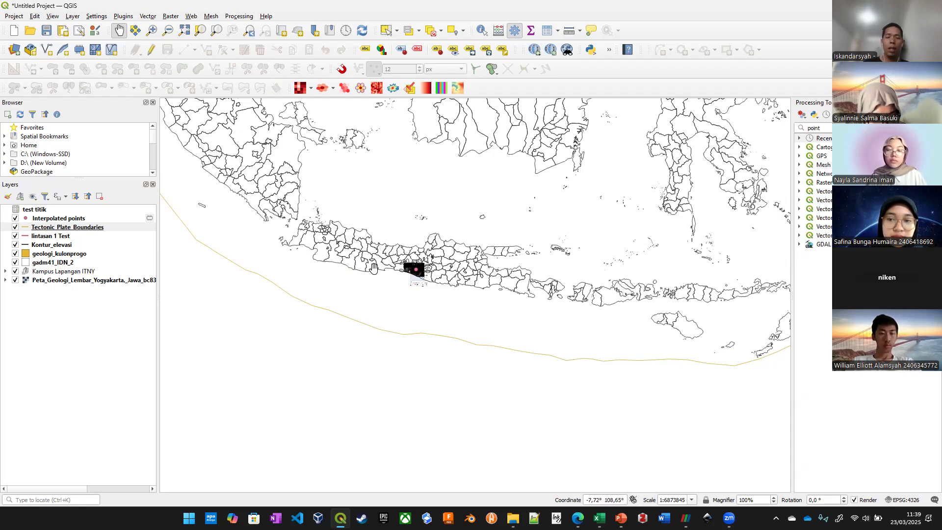
scroll(373, 268, "up", 2)
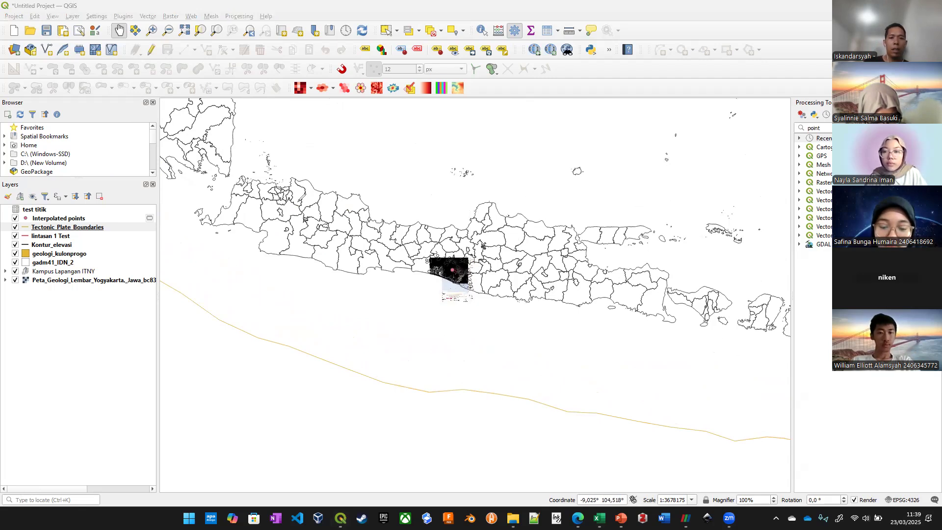
Mark trend lines across Java with red freehand strokes, including short diagonals along the southern side, and clear the annotations
mouse_move(278, 194)
left_mouse_down()
mouse_move(344, 220)
mouse_move(564, 251)
left_mouse_up()
left_click_drag(494, 277, 471, 290)
left_click_drag(536, 267, 599, 267)
left_click_drag(309, 257, 361, 244)
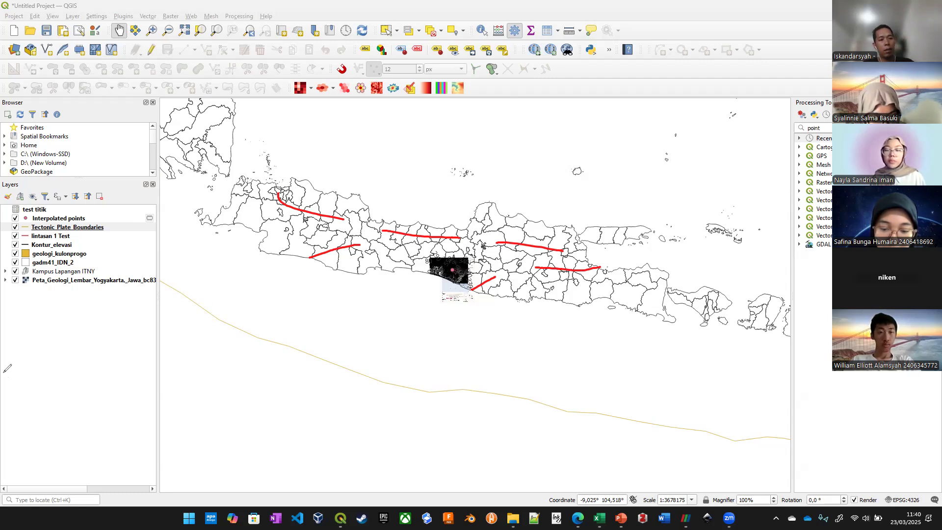
left_click(347, 376)
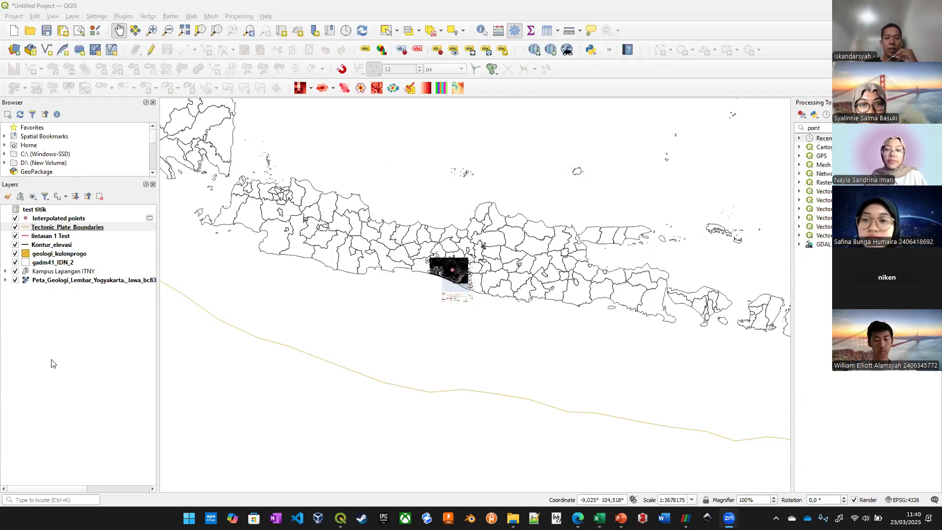
Locate the campus point near the traverse area and turn on labels for the Kampus Lapangan ITNY.kml layer
scroll(451, 280, "up", 2)
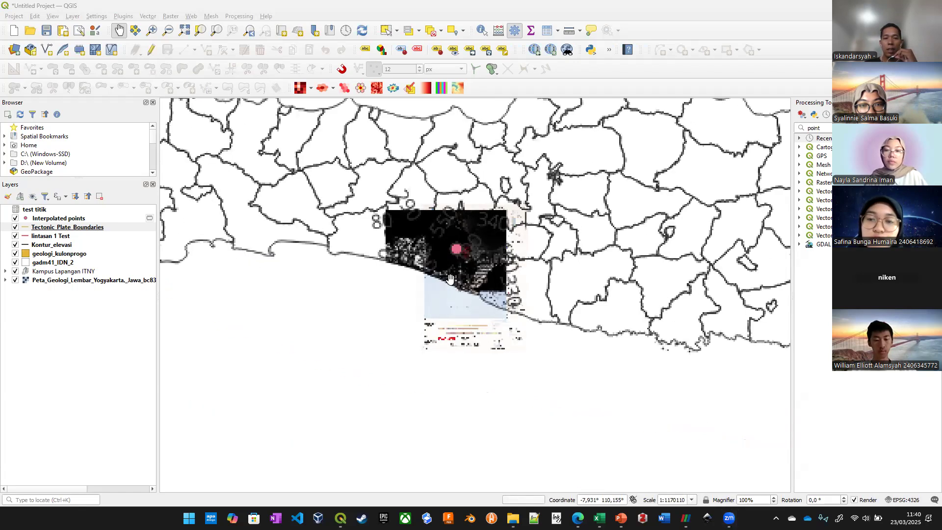
scroll(452, 279, "up", 2)
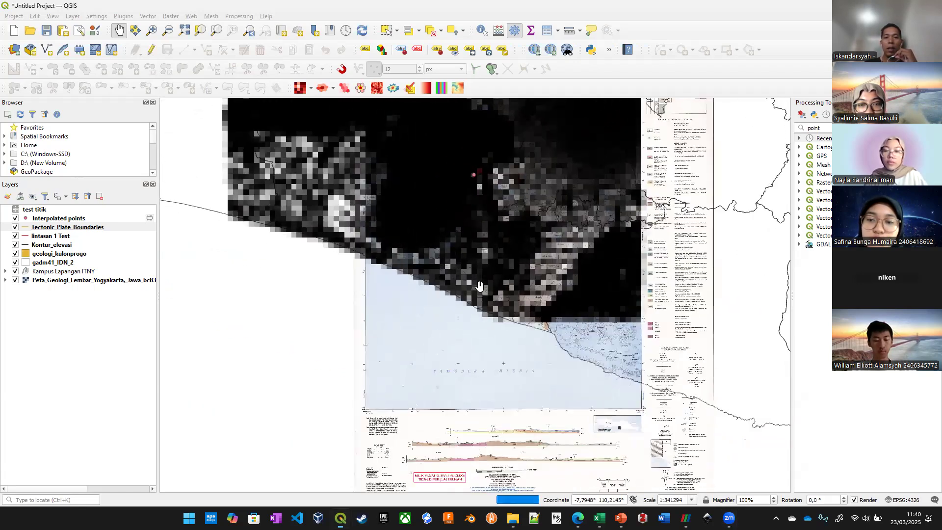
left_click_drag(483, 204, 480, 286)
scroll(479, 287, "up", 2)
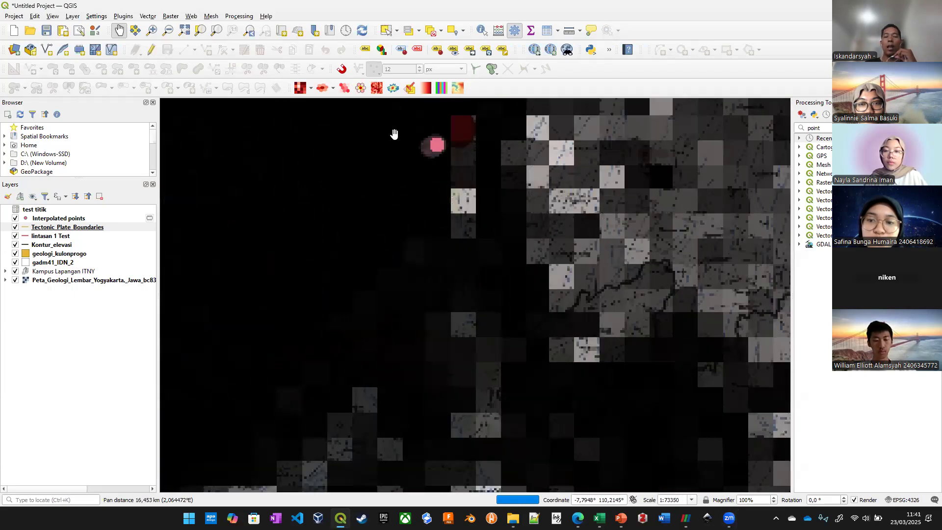
scroll(404, 175, "up", 1)
left_click_drag(405, 188, 416, 226)
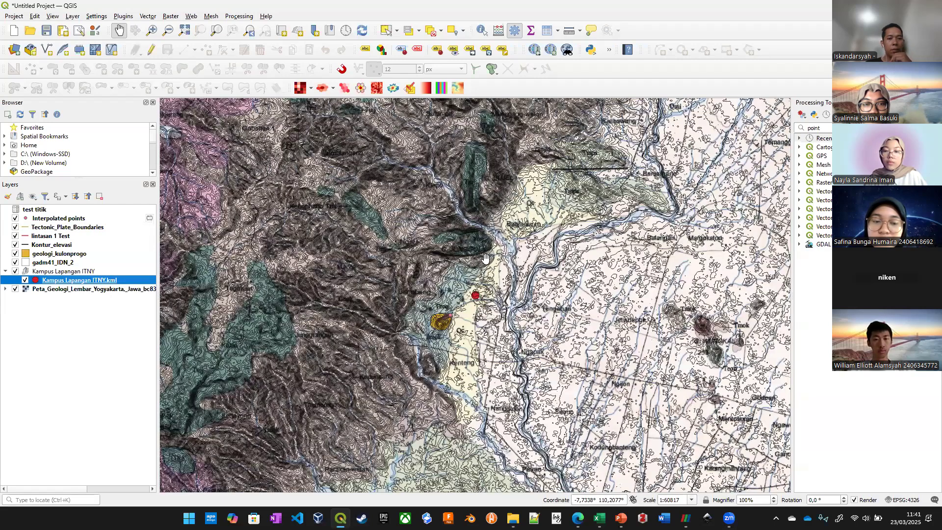
scroll(472, 300, "up", 2)
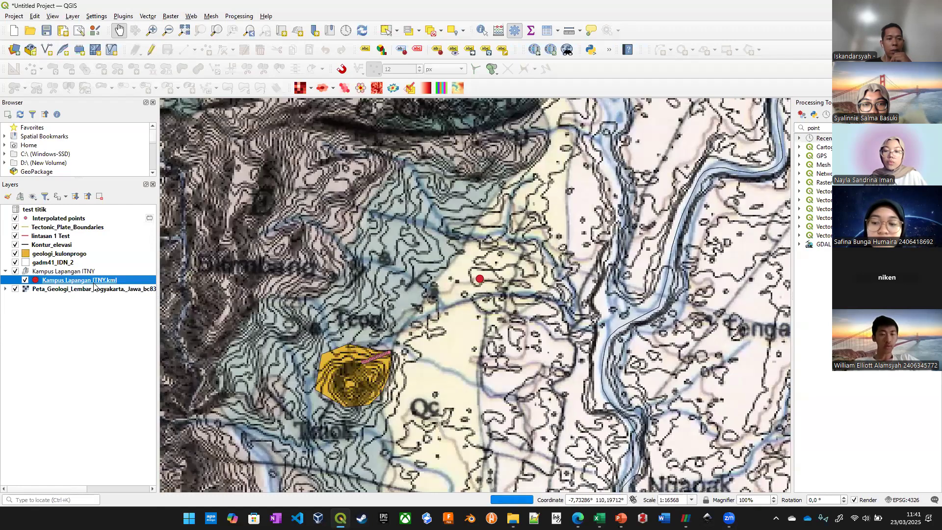
right_click(94, 283)
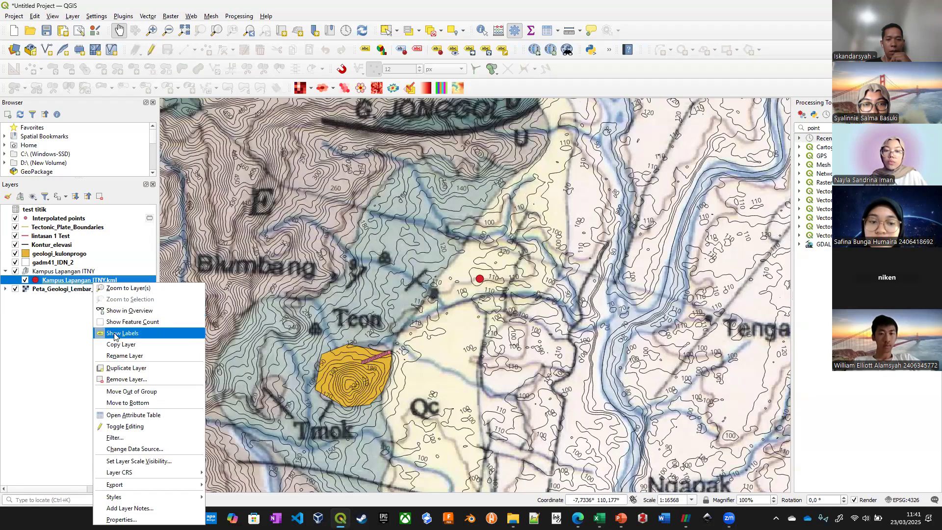
left_click(114, 336)
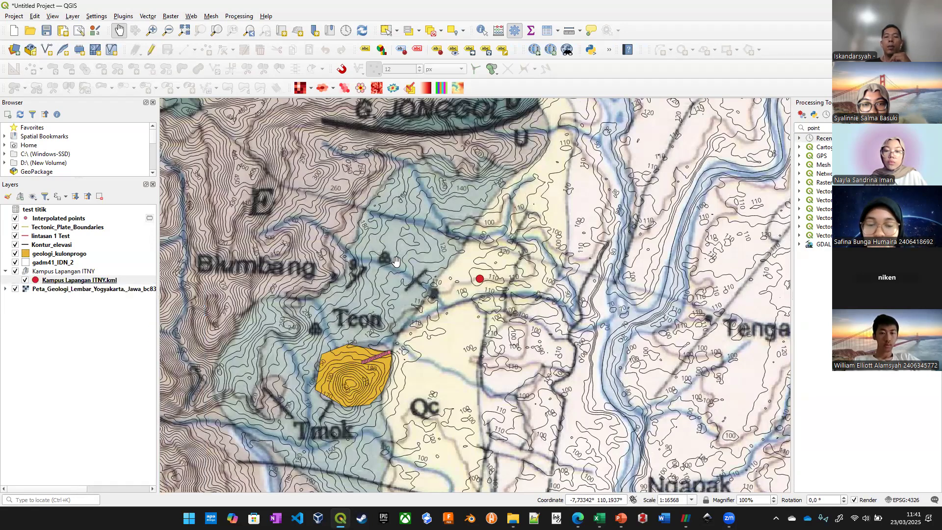
Hide the geologi_kulonprogo layer to expose the geological map and contours beneath its polygon
scroll(396, 260, "up", 1)
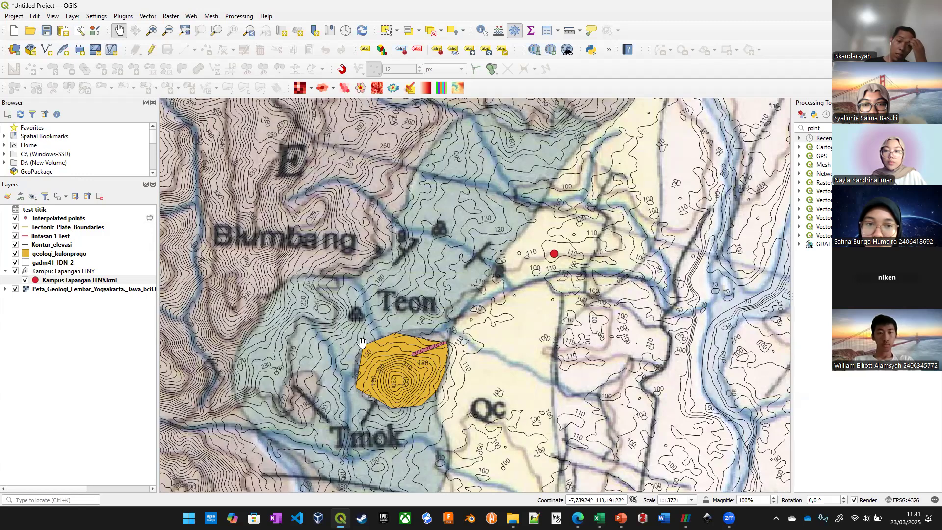
scroll(353, 373, "down", 3)
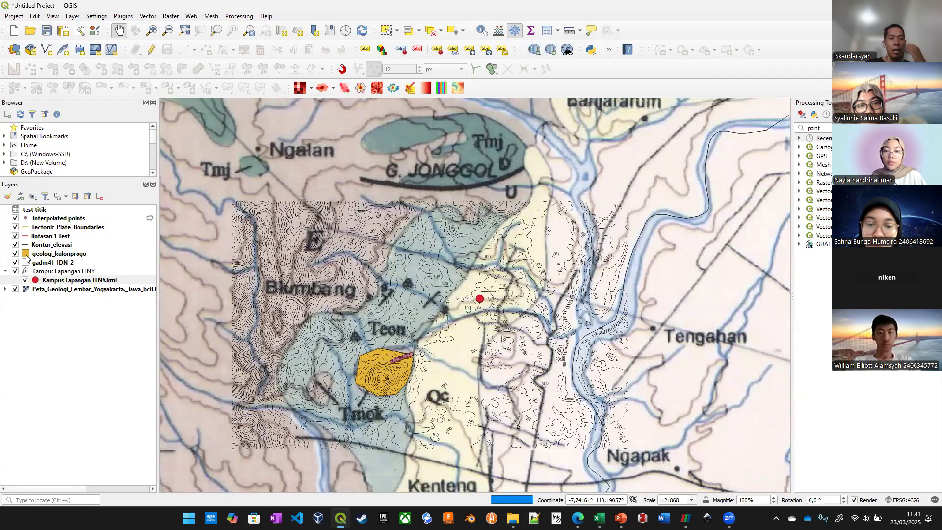
scroll(357, 364, "up", 2)
left_click_drag(357, 365, 371, 324)
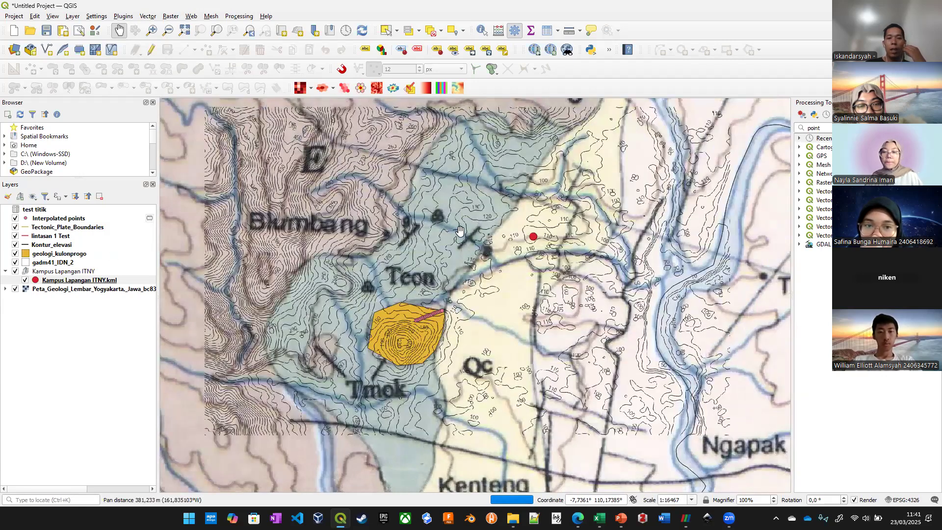
left_click(15, 253)
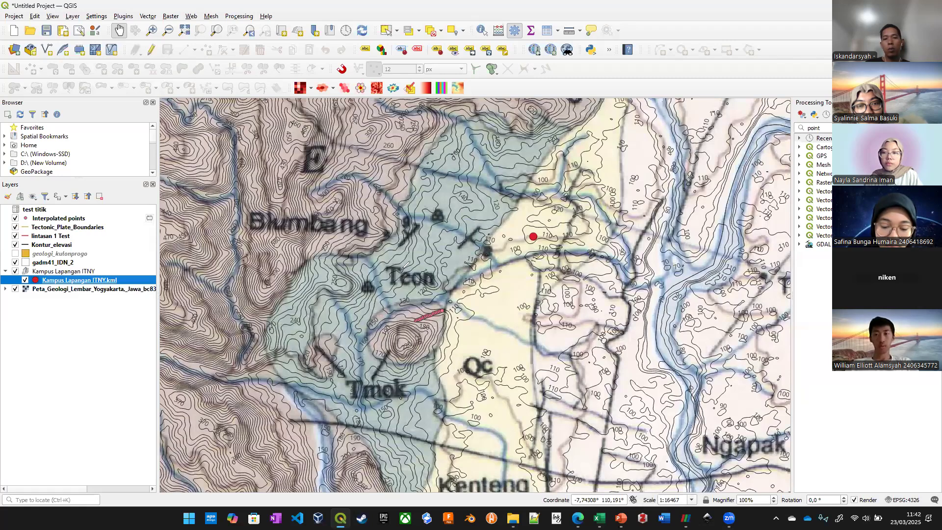
Annotate the two hills near Tmok in red with crossing traverse lines, an ellipse around the eastern hill and a circle around the western one
left_click_drag(332, 330, 486, 325)
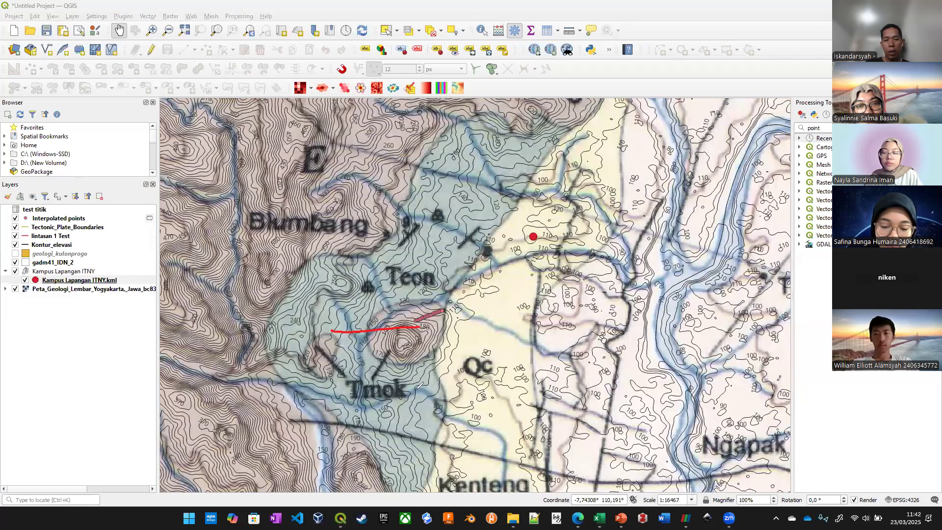
left_click_drag(403, 260, 408, 406)
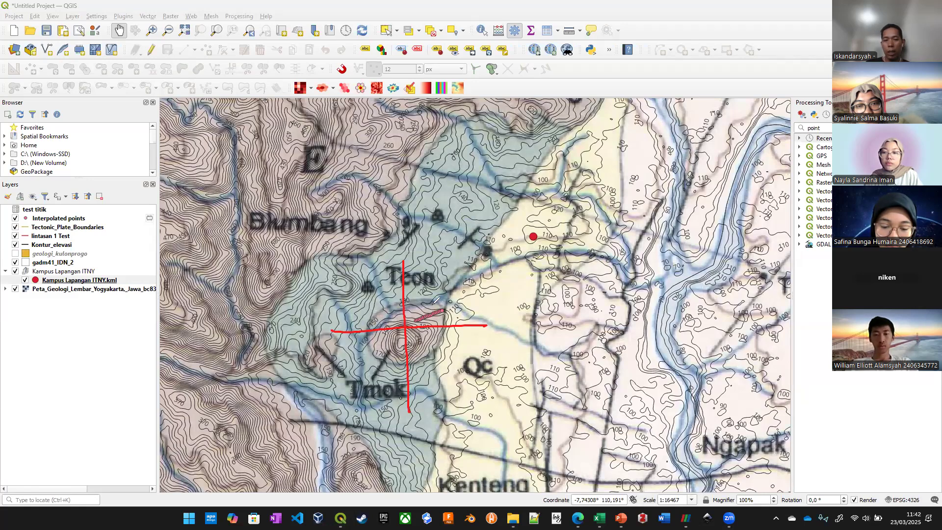
mouse_move(431, 303)
left_mouse_down()
mouse_move(427, 356)
mouse_move(421, 302)
left_mouse_up()
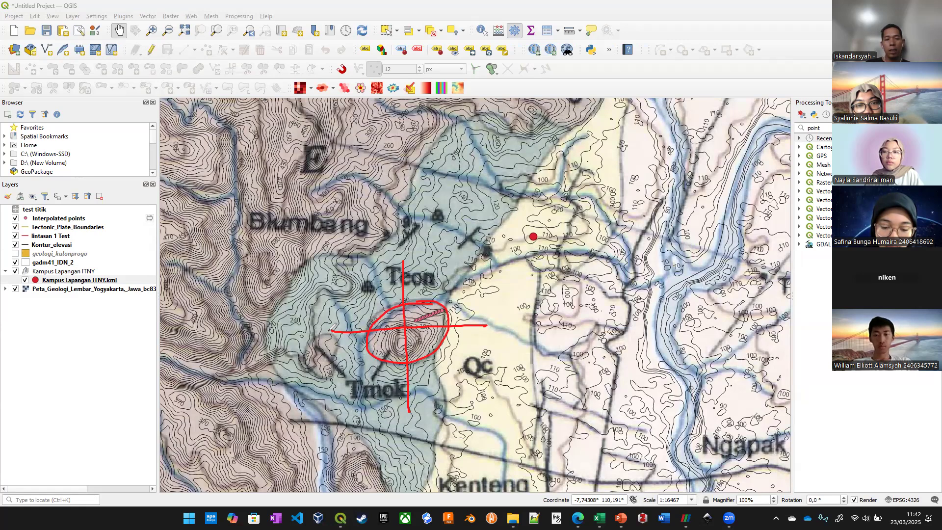
mouse_move(328, 331)
left_mouse_down()
mouse_move(304, 358)
mouse_move(334, 338)
left_mouse_up()
left_click_drag(320, 293, 322, 411)
left_click_drag(368, 352, 253, 360)
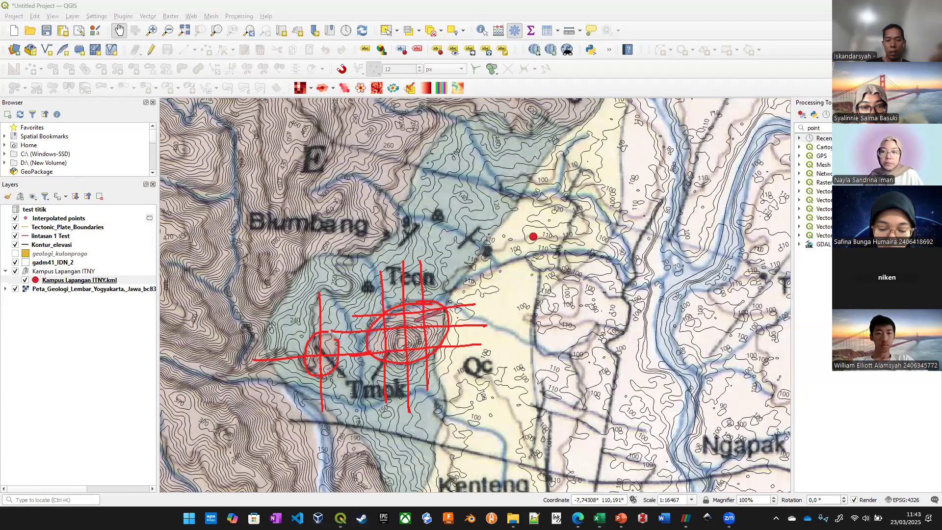
Hatch the eastern hill's ellipse in red and outline narrow loops just north and south of it
left_click_drag(385, 316, 445, 333)
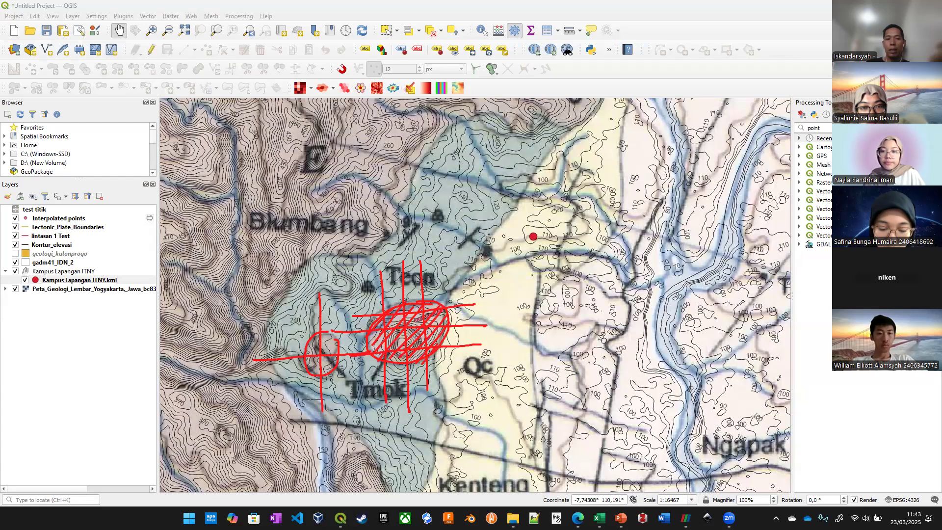
mouse_move(386, 267)
left_mouse_down()
mouse_move(376, 266)
mouse_move(393, 309)
left_mouse_up()
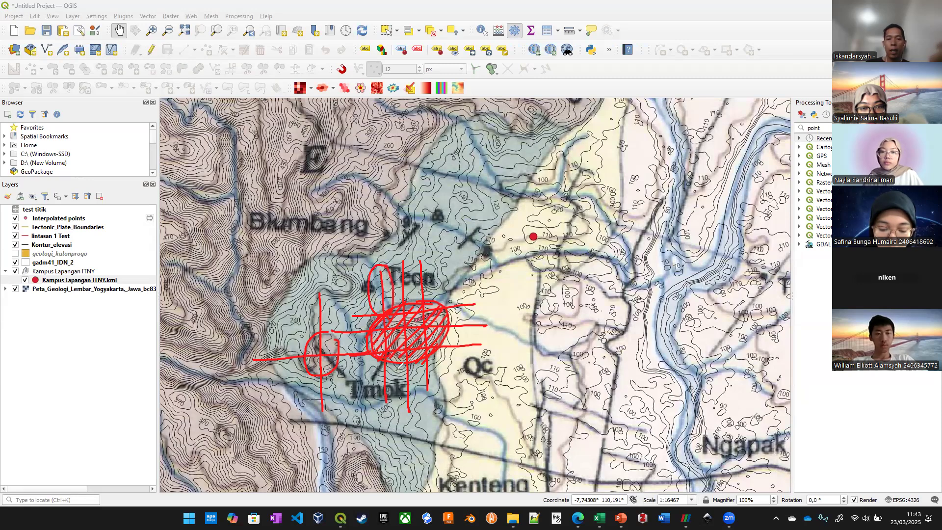
left_click_drag(388, 357, 388, 353)
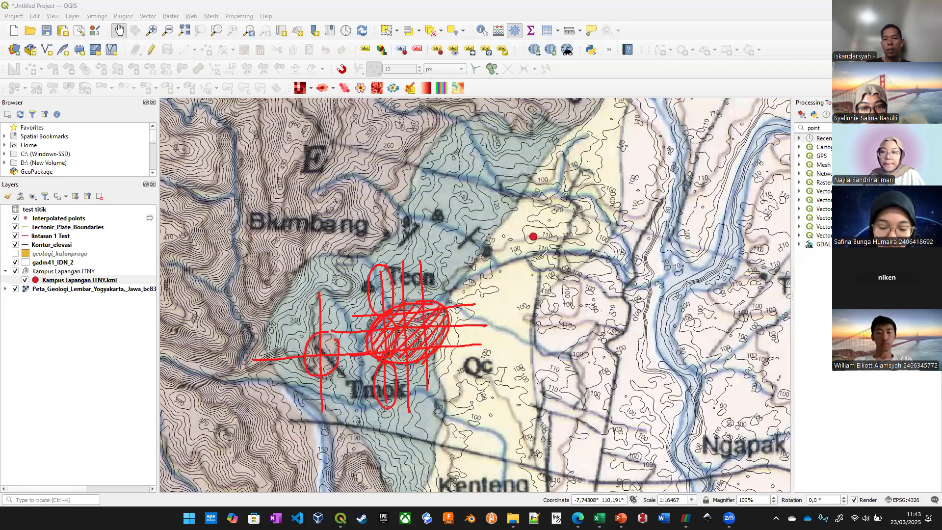
Sketch a red uplift diagram beside the campus point with a horizontal line, a flattened ellipse, sloping flanks, base lines and an upward arrow
left_click_drag(487, 242, 666, 229)
mouse_move(549, 235)
left_mouse_down()
mouse_move(611, 228)
mouse_move(551, 233)
left_mouse_up()
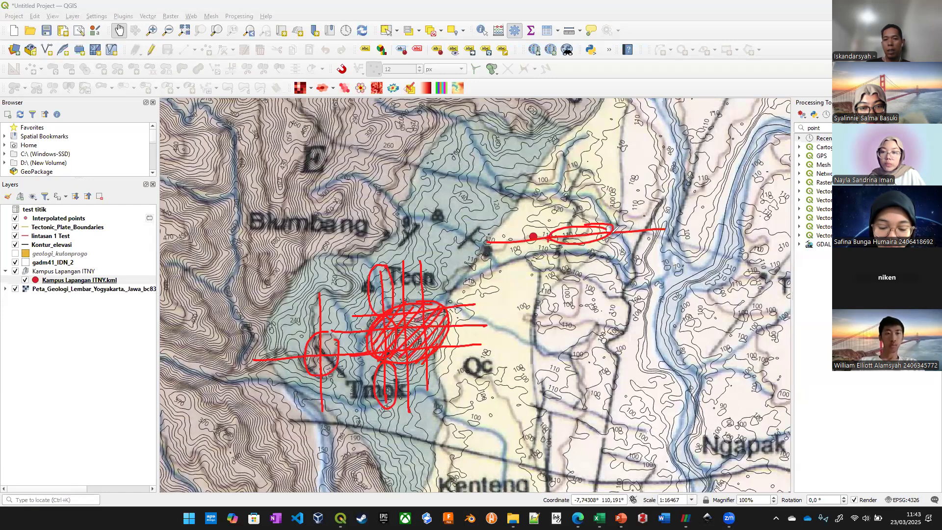
mouse_move(550, 238)
left_mouse_down()
mouse_move(544, 259)
mouse_move(498, 286)
left_mouse_up()
mouse_move(610, 232)
left_mouse_down()
mouse_move(626, 256)
mouse_move(677, 273)
left_mouse_up()
mouse_move(531, 271)
left_mouse_down()
mouse_move(579, 229)
mouse_move(625, 242)
left_mouse_up()
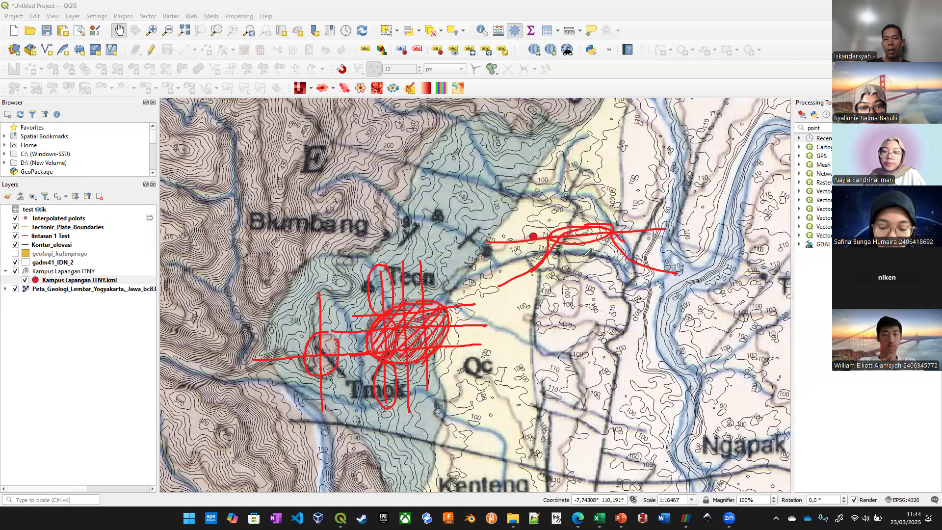
left_click_drag(587, 280, 583, 254)
left_click_drag(485, 275, 521, 271)
left_click_drag(642, 264, 697, 264)
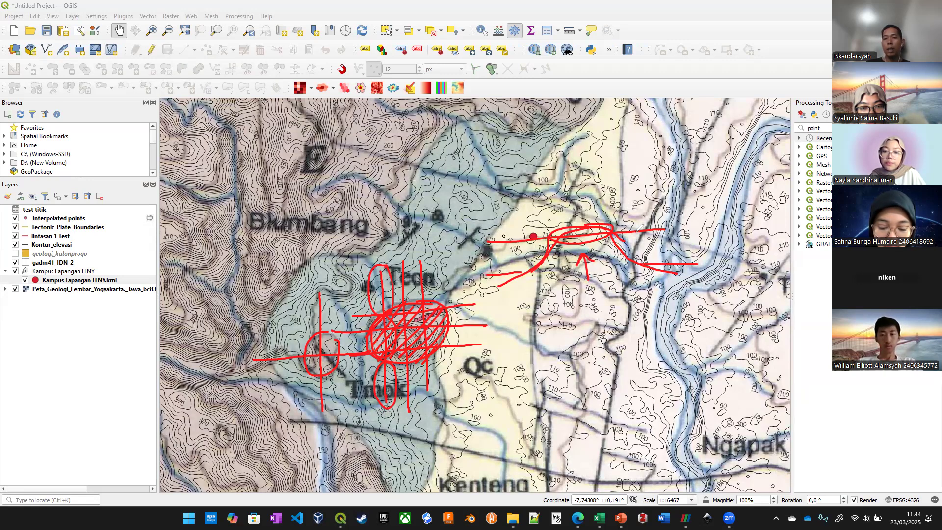
Fill the areas on both sides of the red uplift diagram with diagonal hatching
left_click_drag(633, 233, 619, 246)
mouse_move(657, 231)
left_mouse_down()
mouse_move(629, 255)
mouse_move(638, 261)
left_mouse_up()
left_click_drag(683, 232, 653, 259)
left_click_drag(694, 234, 670, 259)
left_click_drag(507, 244, 483, 266)
left_click_drag(522, 242, 497, 272)
left_click_drag(535, 242, 512, 272)
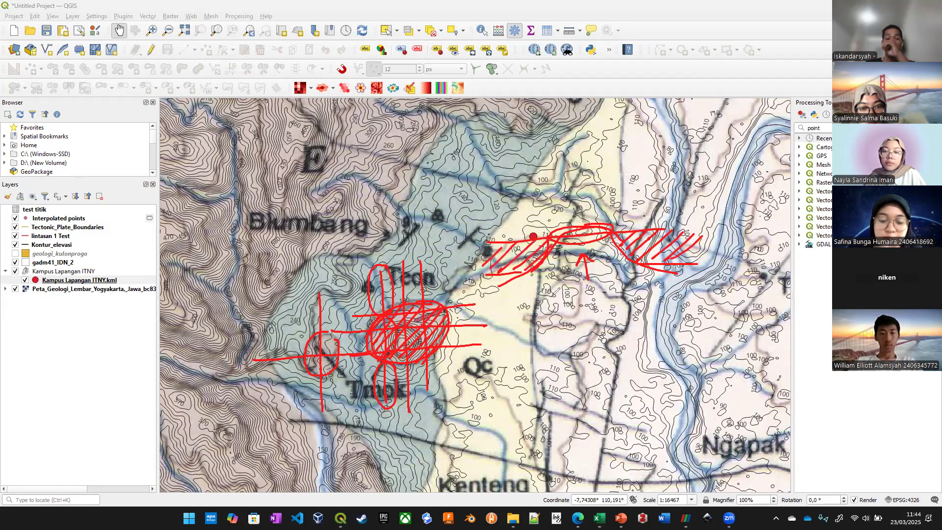